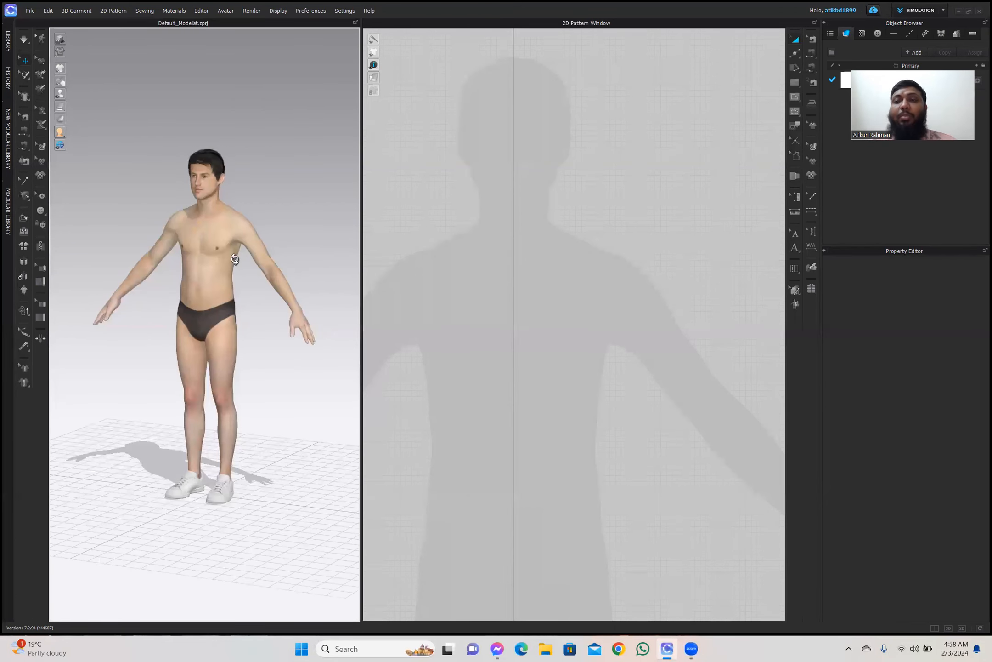
{"action": "scroll", "coordinate": [208, 265], "scroll_direction": "down", "scroll_amount": 1}
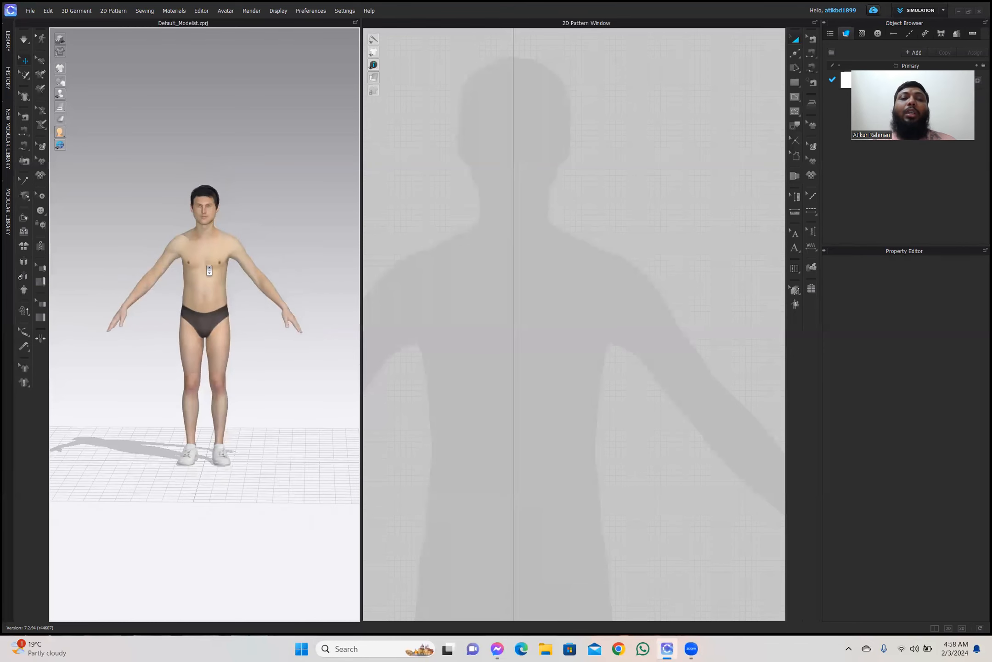
{"action": "scroll", "coordinate": [209, 270], "scroll_direction": "up", "scroll_amount": 2}
{"action": "scroll", "coordinate": [209, 270], "scroll_direction": "down", "scroll_amount": 3}
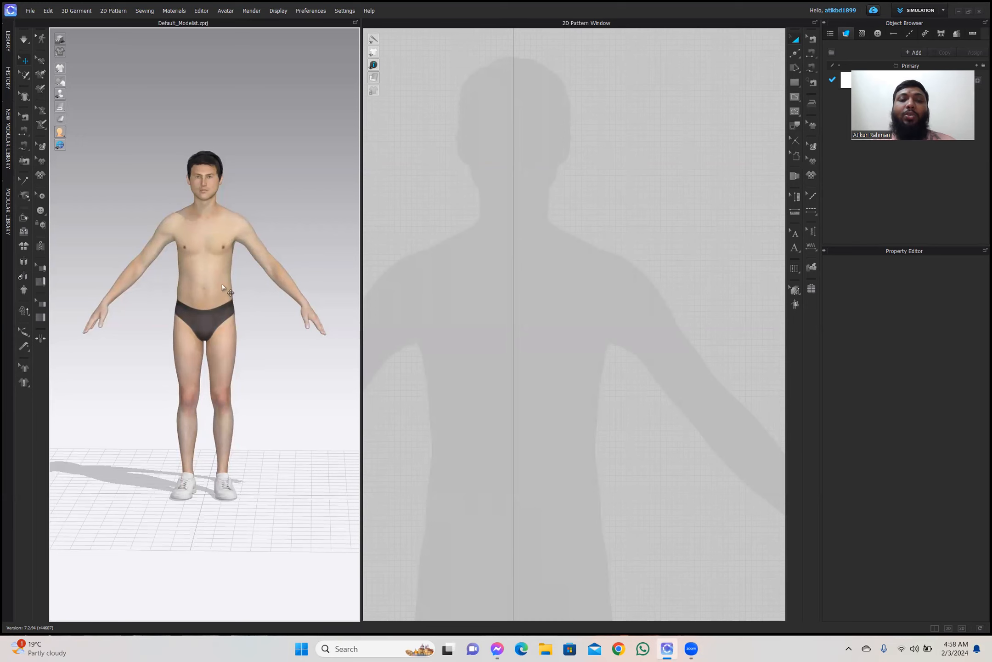
{"action": "scroll", "coordinate": [593, 257], "scroll_direction": "down", "scroll_amount": 2}
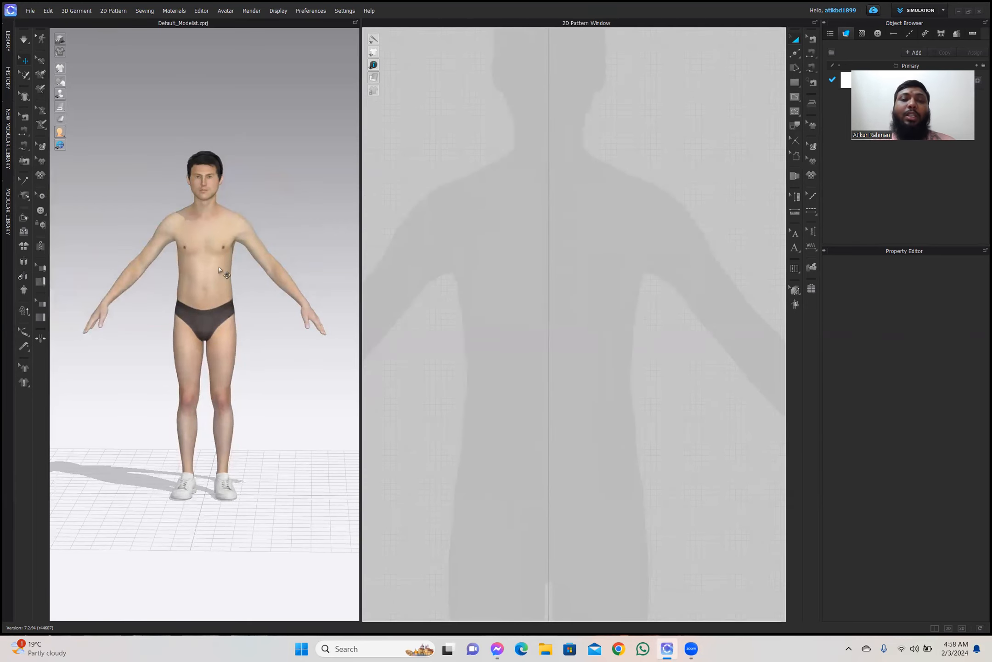
{"action": "mouse_move", "coordinate": [225, 292]}
{"action": "middle_mouse_down"}
{"action": "mouse_move", "coordinate": [244, 257]}
{"action": "mouse_move", "coordinate": [229, 243]}
{"action": "mouse_move", "coordinate": [206, 257]}
{"action": "mouse_move", "coordinate": [272, 324]}
{"action": "mouse_move", "coordinate": [191, 356]}
{"action": "mouse_move", "coordinate": [188, 301]}
{"action": "mouse_move", "coordinate": [226, 269]}
{"action": "mouse_move", "coordinate": [212, 295]}
{"action": "middle_mouse_up"}
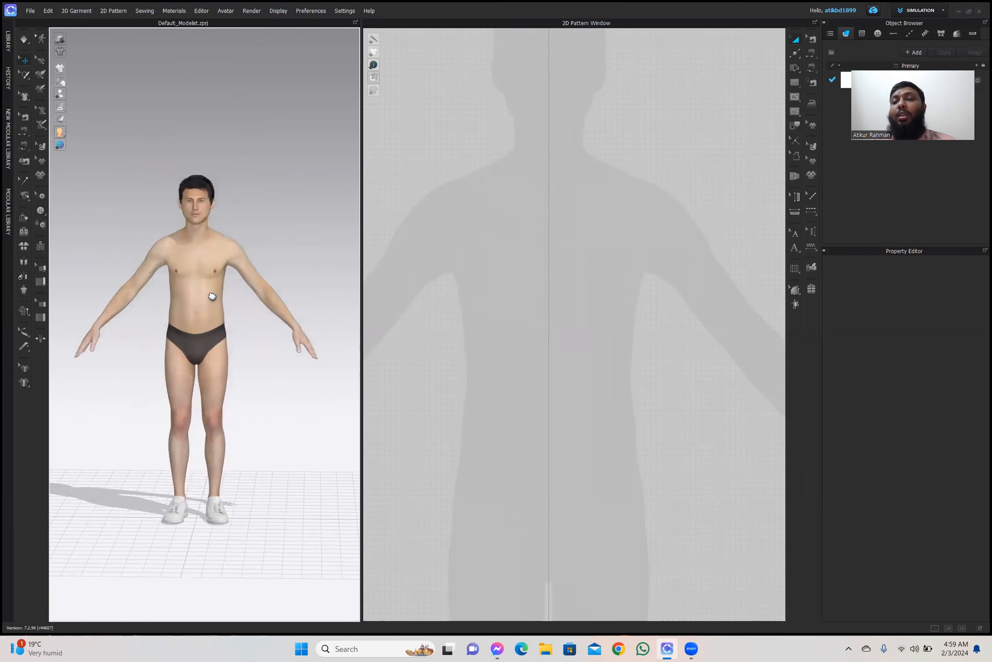
{"action": "scroll", "coordinate": [507, 305], "scroll_direction": "down", "scroll_amount": 3}
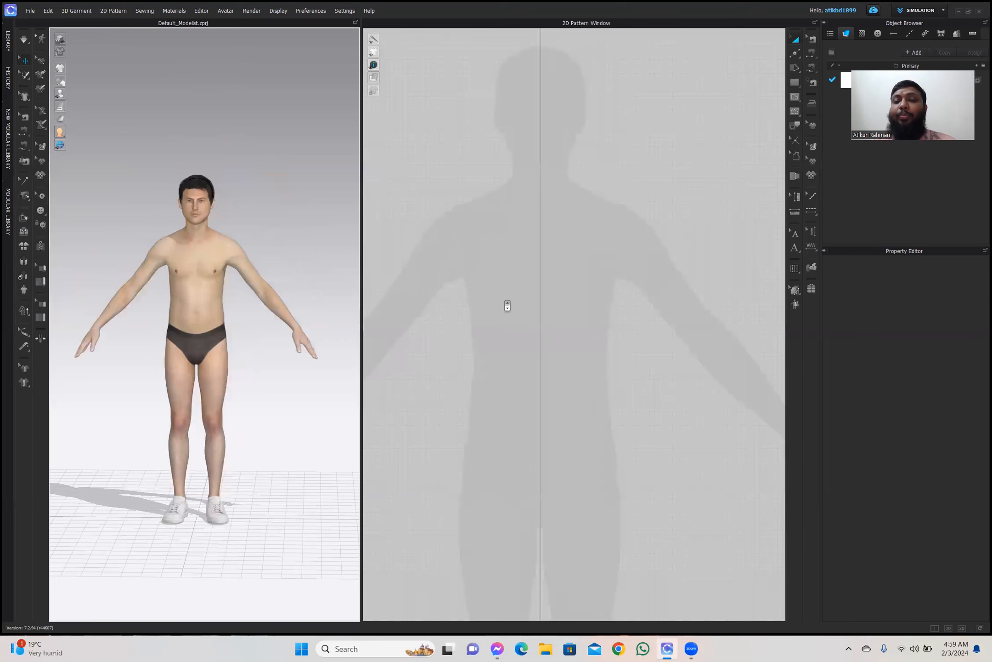
{"action": "scroll", "coordinate": [507, 304], "scroll_direction": "up", "scroll_amount": 3}
{"action": "mouse_move", "coordinate": [538, 317]}
{"action": "middle_mouse_down"}
{"action": "mouse_move", "coordinate": [644, 240]}
{"action": "mouse_move", "coordinate": [546, 241]}
{"action": "mouse_move", "coordinate": [555, 332]}
{"action": "mouse_move", "coordinate": [557, 317]}
{"action": "middle_mouse_up"}
{"action": "scroll", "coordinate": [555, 332], "scroll_direction": "up", "scroll_amount": 3}
{"action": "scroll", "coordinate": [554, 332], "scroll_direction": "down", "scroll_amount": 3}
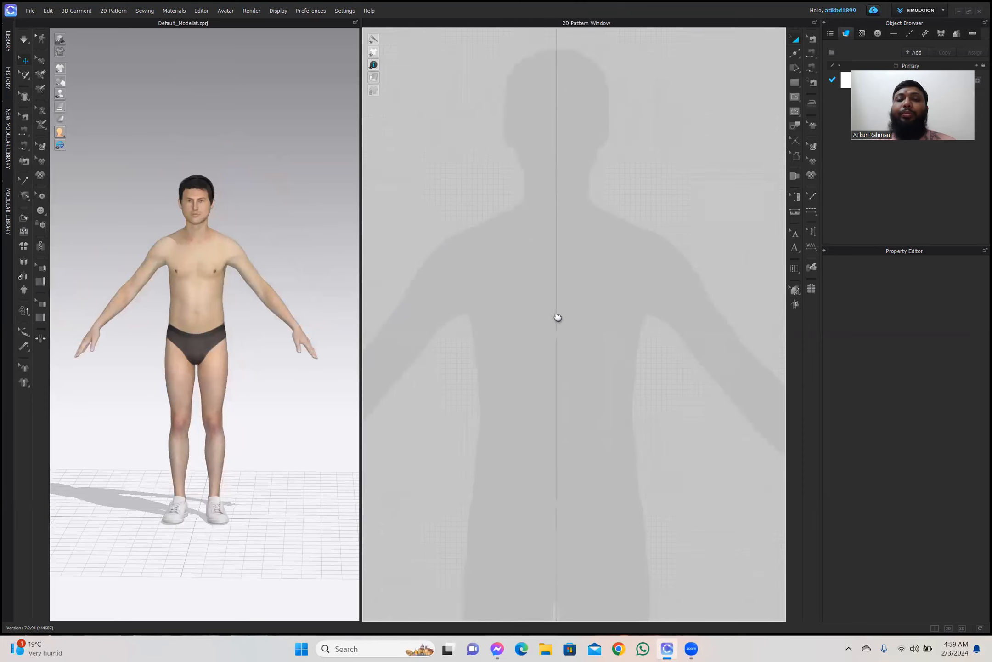
{"action": "scroll", "coordinate": [555, 309], "scroll_direction": "down", "scroll_amount": 4}
{"action": "scroll", "coordinate": [554, 306], "scroll_direction": "up", "scroll_amount": 4}
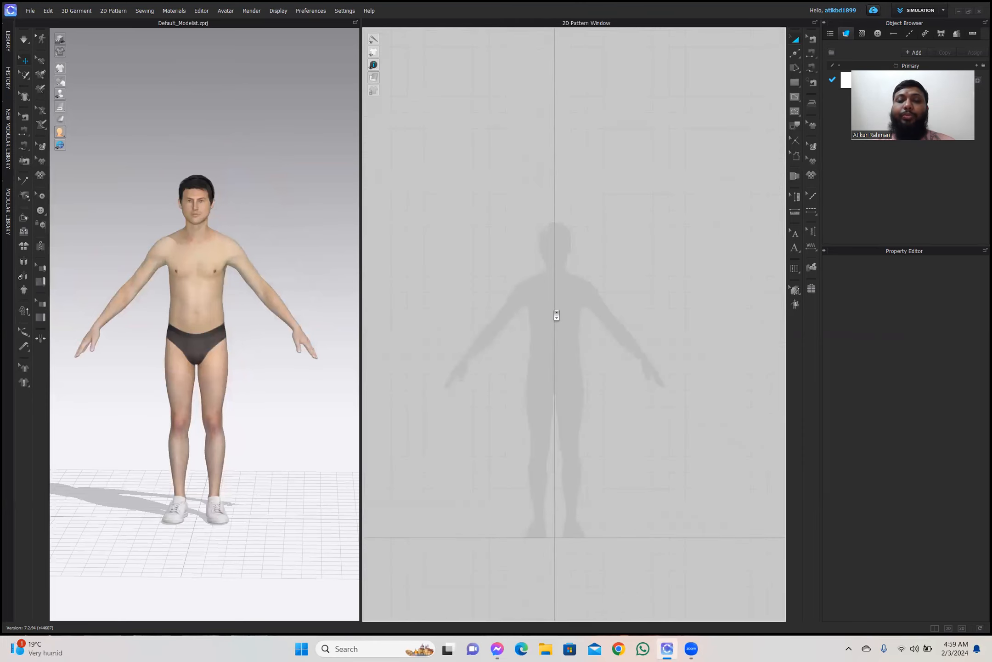
{"action": "middle_click_drag", "start_coordinate": [555, 335], "coordinate": [558, 368]}
{"action": "scroll", "coordinate": [562, 328], "scroll_direction": "up", "scroll_amount": 3}
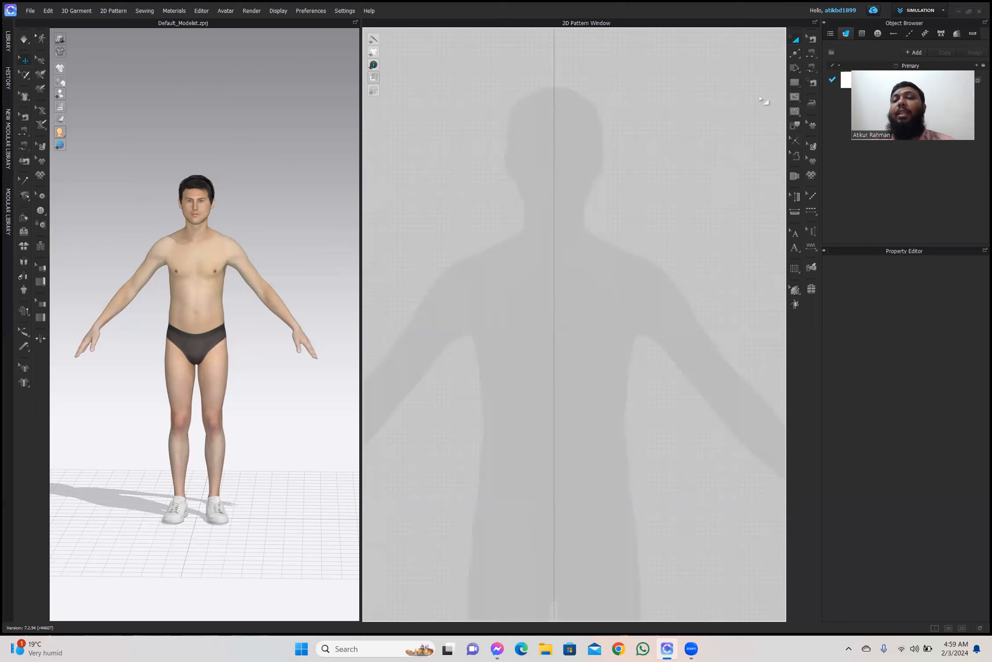
Create a single rectangle pattern 26 cm wide and 72 cm high over the avatar silhouette in the 2D pattern window.
{"action": "left_click", "coordinate": [797, 83]}
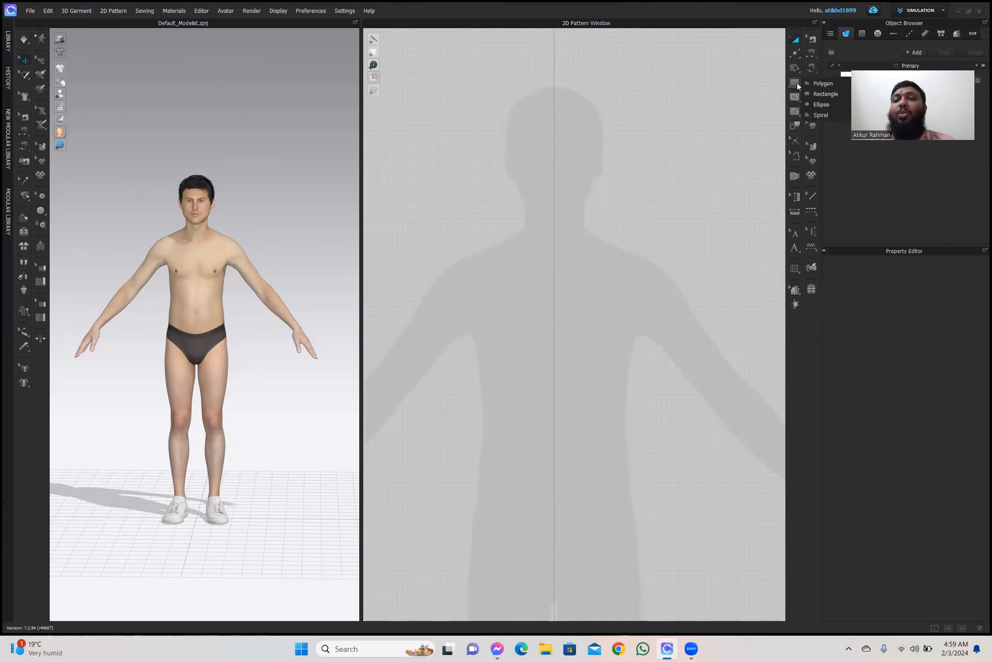
{"action": "left_click", "coordinate": [826, 94]}
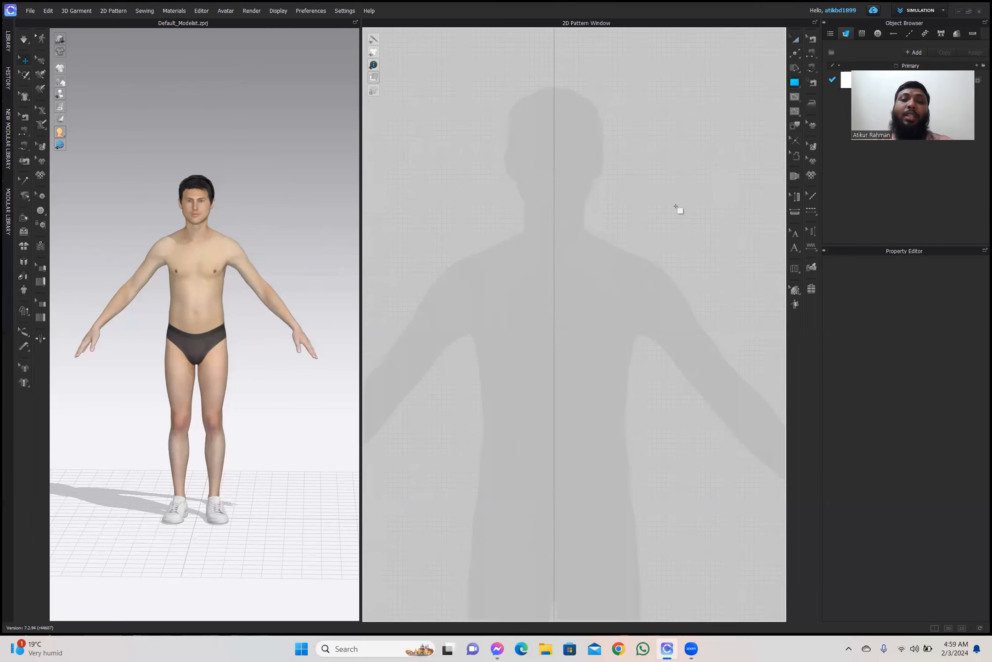
{"action": "left_click", "coordinate": [550, 256]}
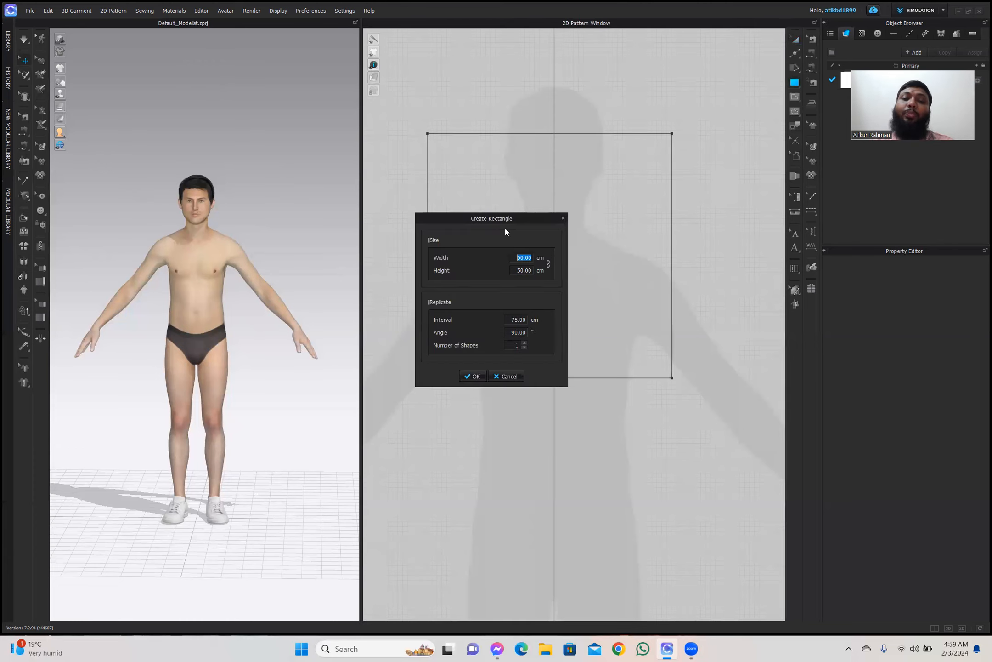
{"action": "left_click_drag", "start_coordinate": [509, 216], "coordinate": [614, 134]}
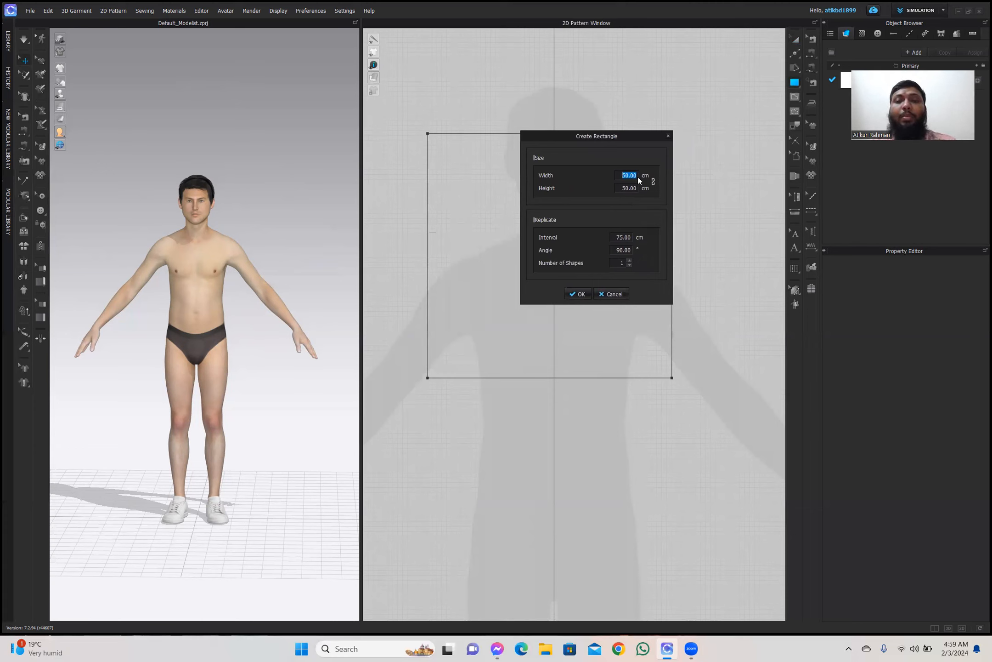
{"action": "type", "text": "26"}
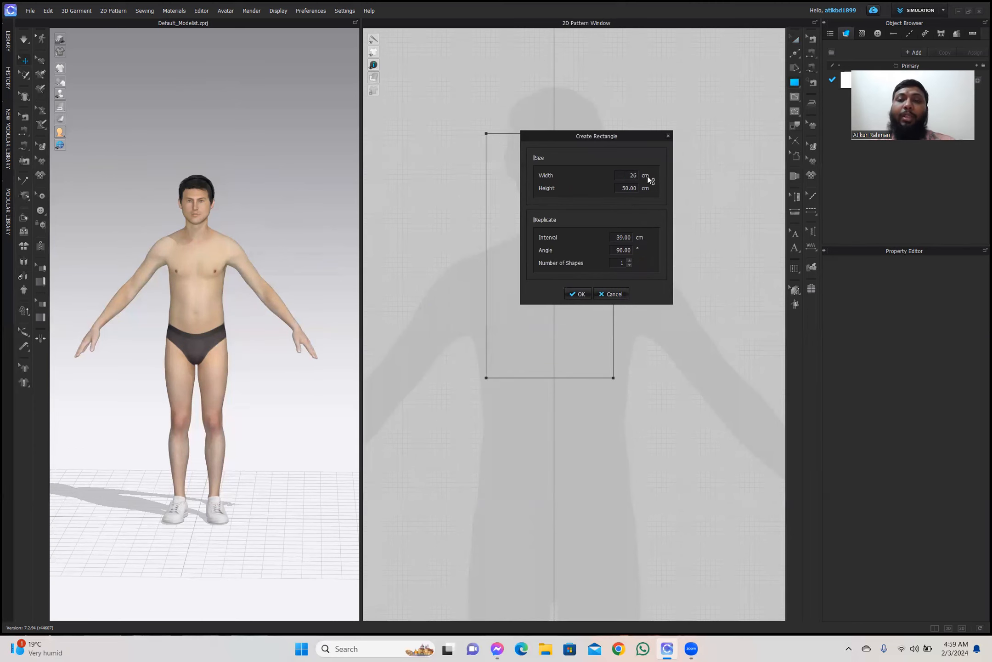
{"action": "left_click", "coordinate": [624, 188]}
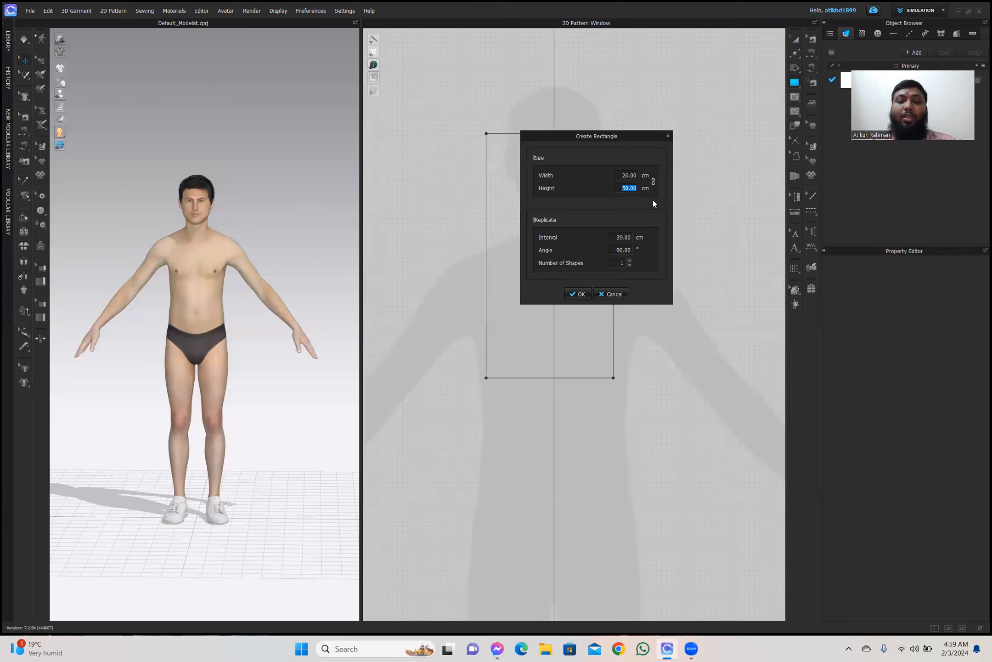
{"action": "type", "text": "72"}
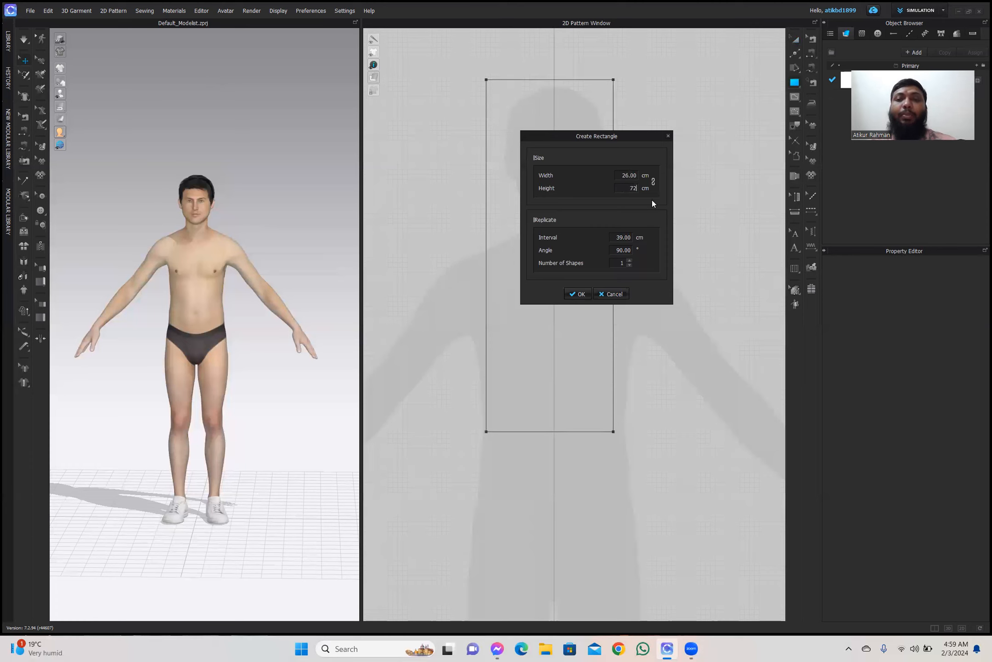
{"action": "left_click", "coordinate": [580, 293]}
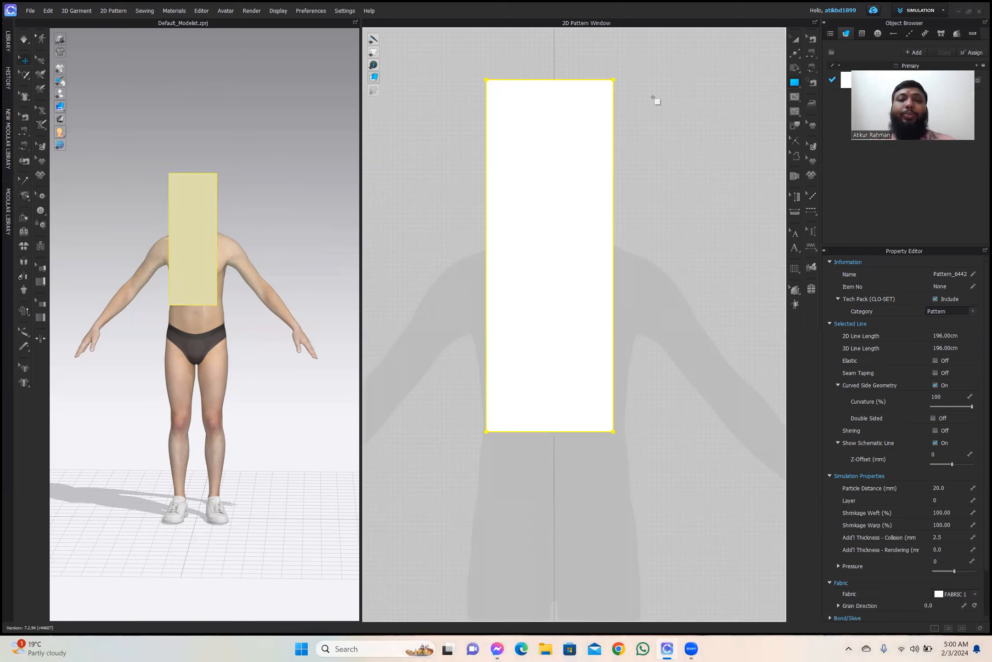
Move the rectangle pattern down so its left edge lies on the silhouette's vertical centre line, with its top at neck level.
{"action": "left_click", "coordinate": [796, 42]}
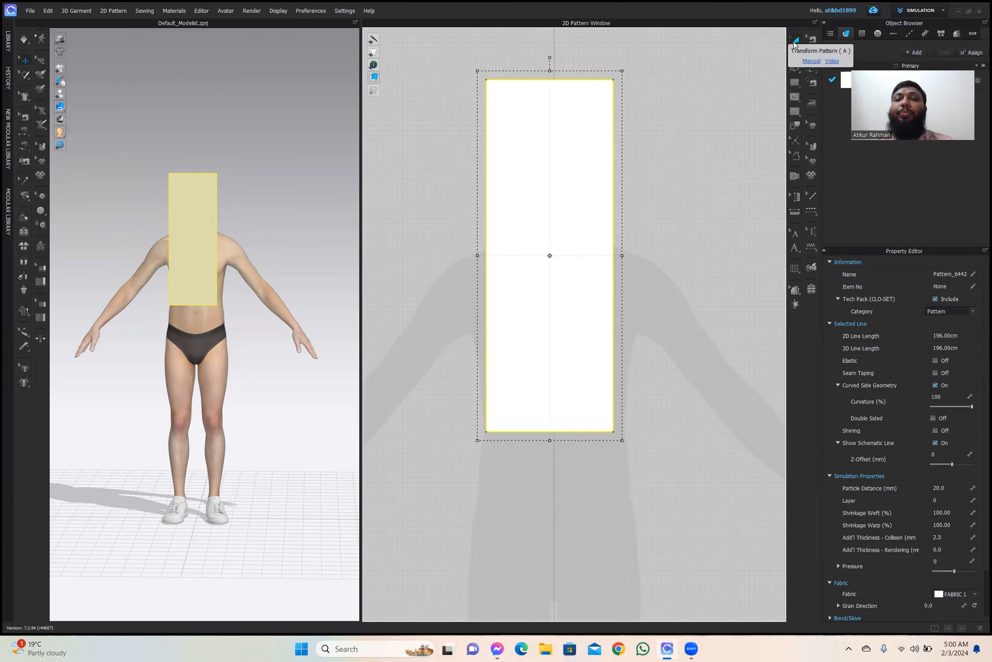
{"action": "left_click_drag", "start_coordinate": [541, 140], "coordinate": [593, 224]}
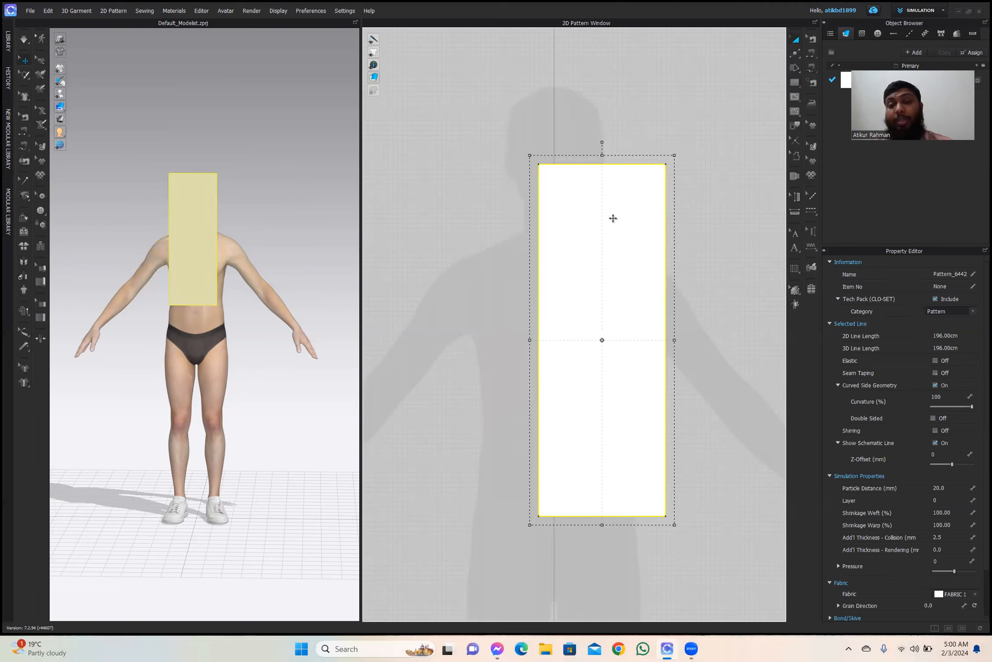
{"action": "left_click_drag", "start_coordinate": [612, 218], "coordinate": [626, 259]}
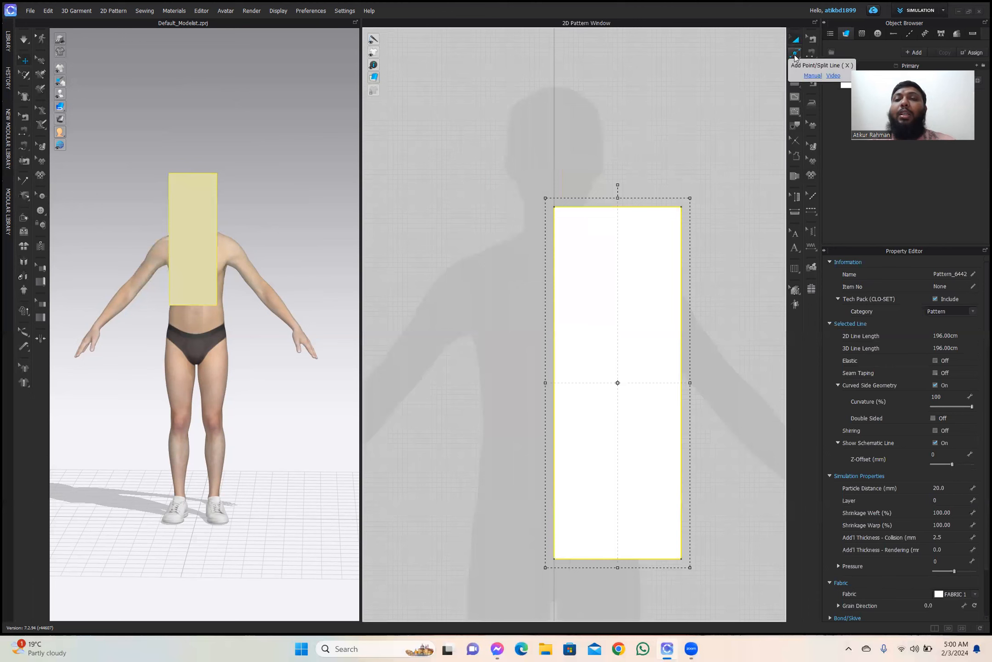
Split the rectangle's left edge with a point 9 cm below its upper corner.
{"action": "left_click", "coordinate": [795, 55]}
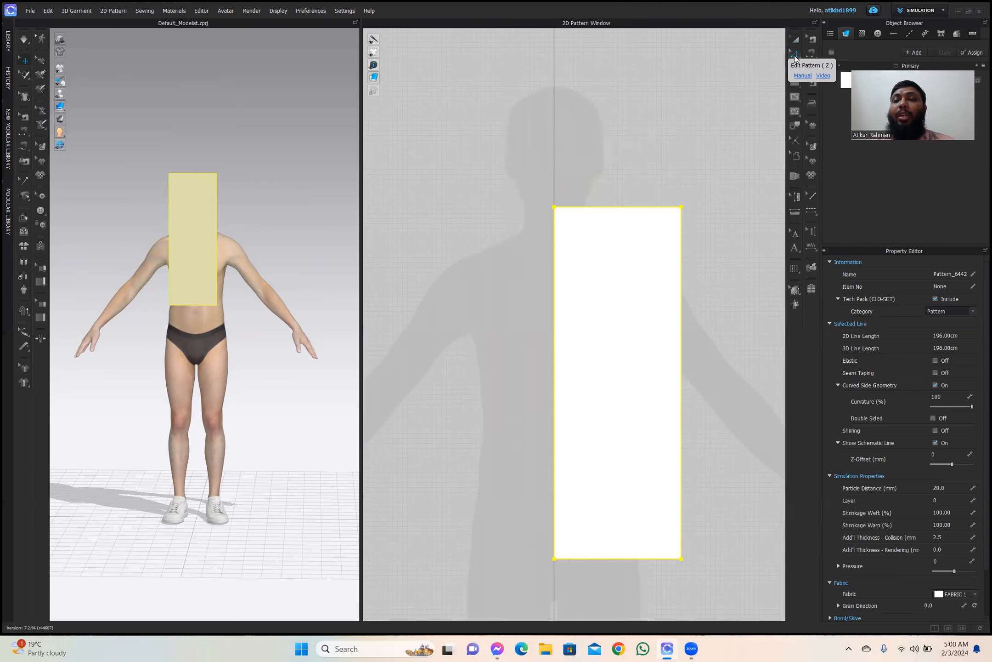
{"action": "left_click", "coordinate": [795, 56]}
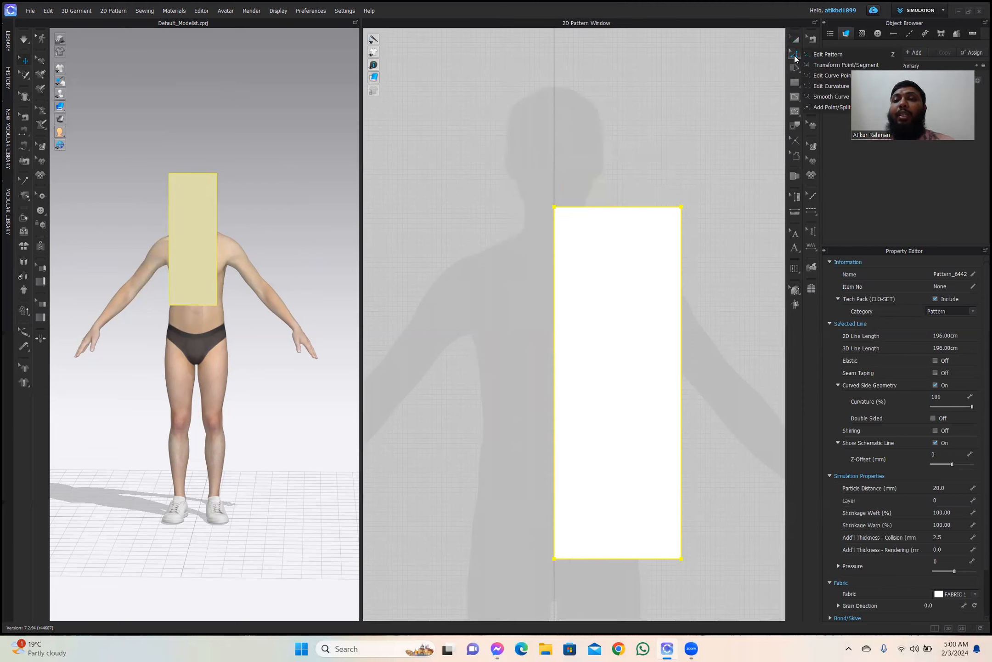
{"action": "left_click", "coordinate": [837, 110]}
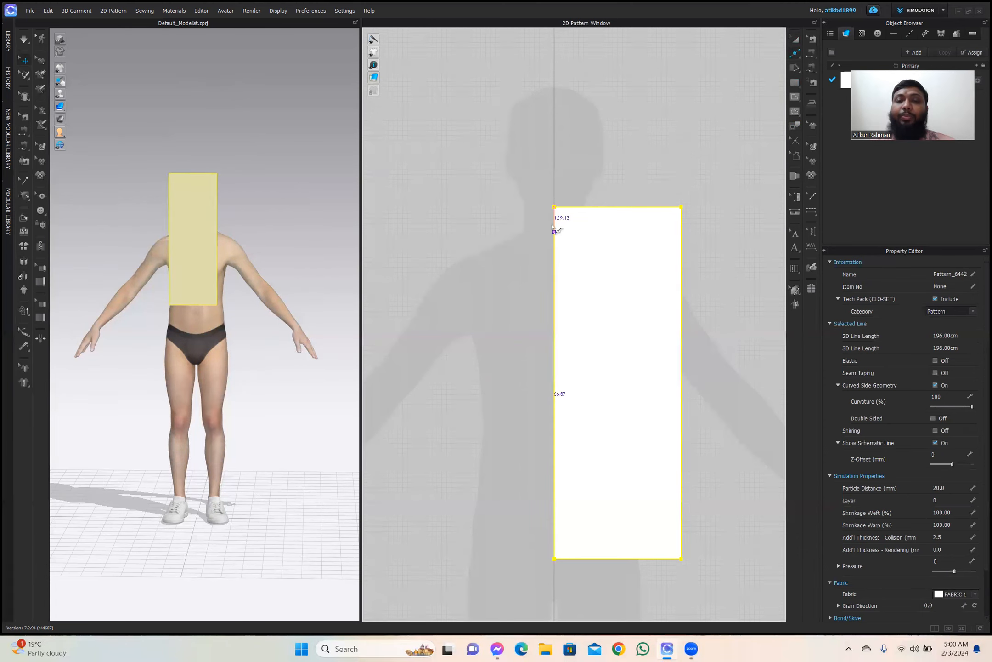
{"action": "left_click", "coordinate": [554, 223]}
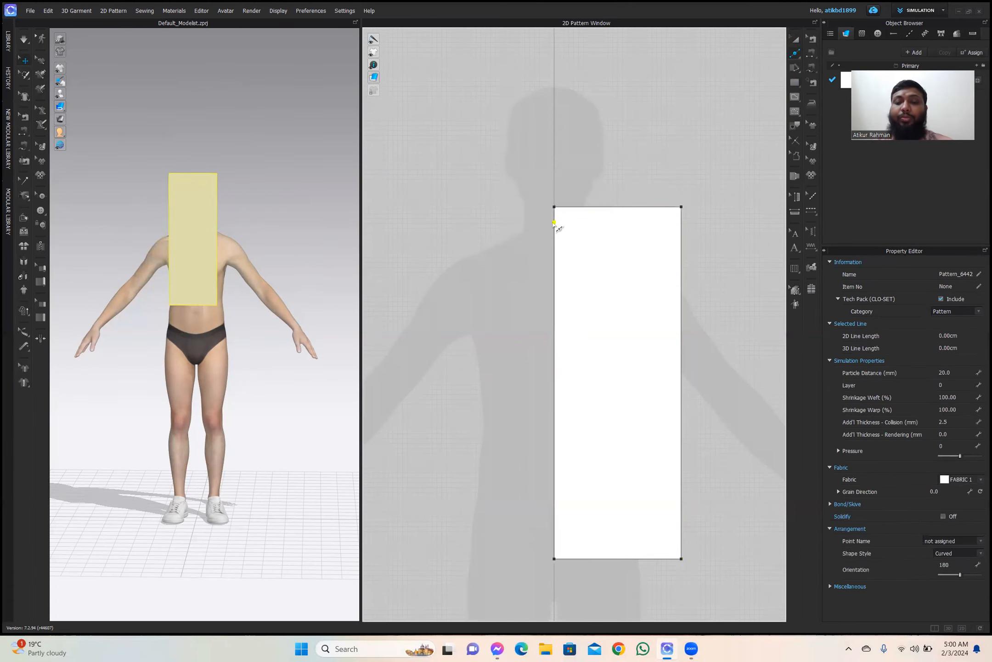
{"action": "key", "text": "ctrl+z"}
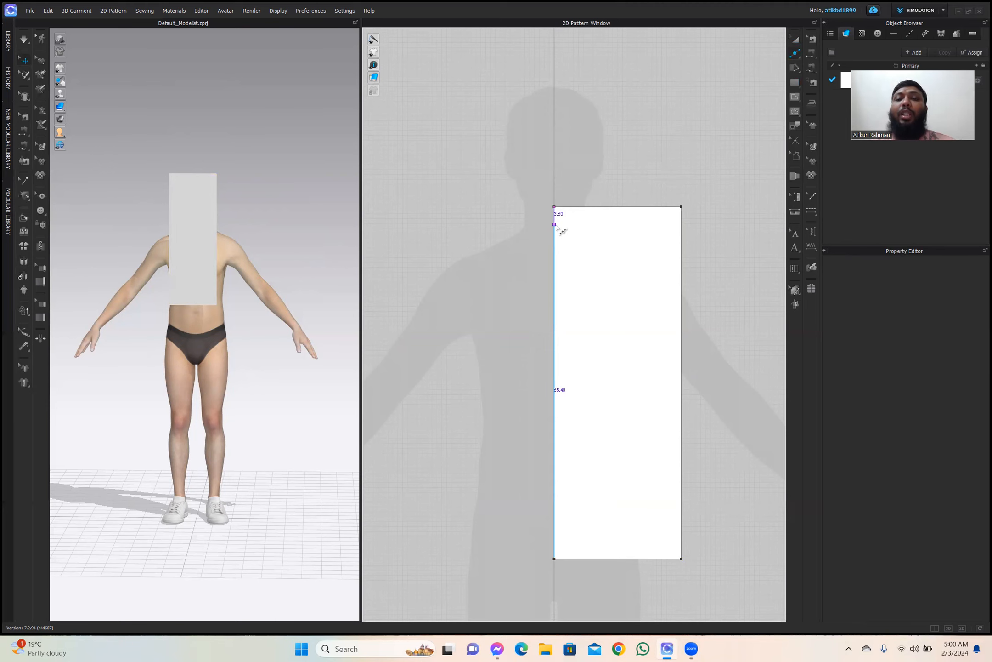
{"action": "right_click", "coordinate": [557, 227]}
{"action": "left_click_drag", "start_coordinate": [503, 207], "coordinate": [464, 156]}
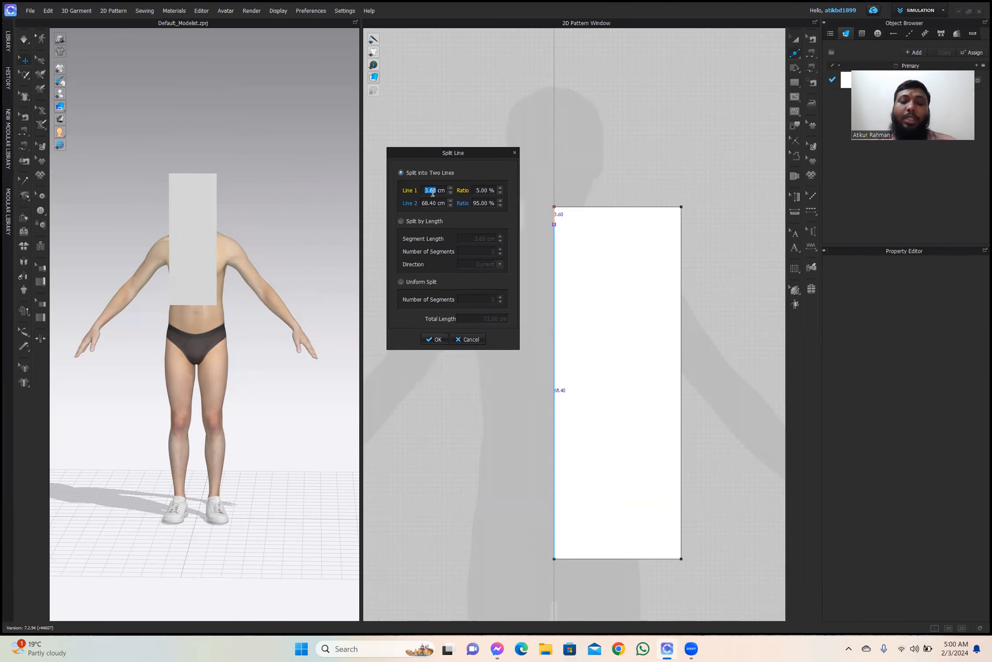
{"action": "type", "text": "9"}
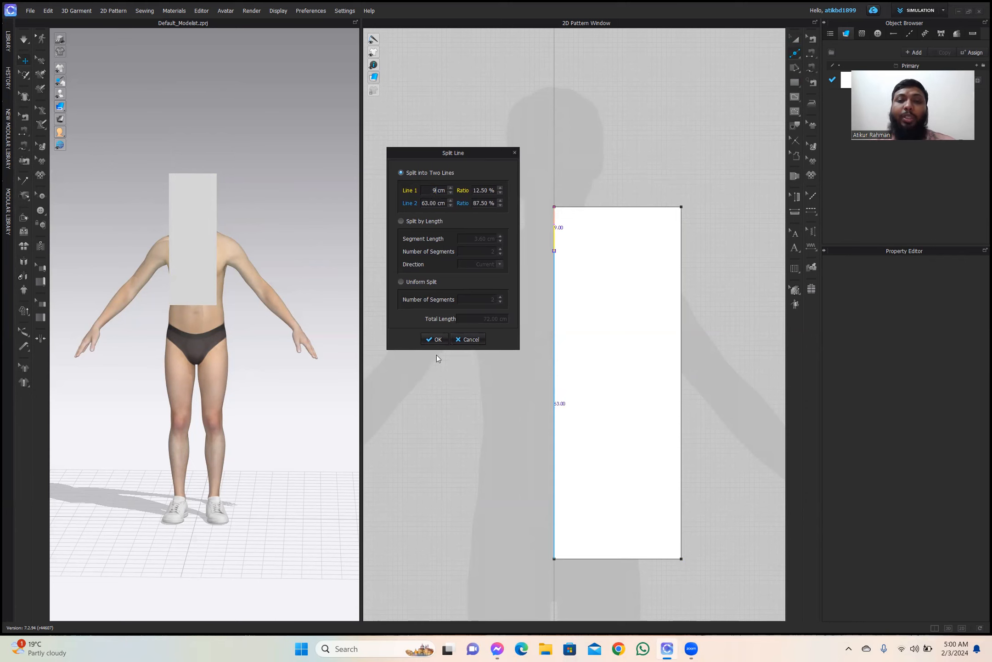
{"action": "left_click", "coordinate": [433, 337]}
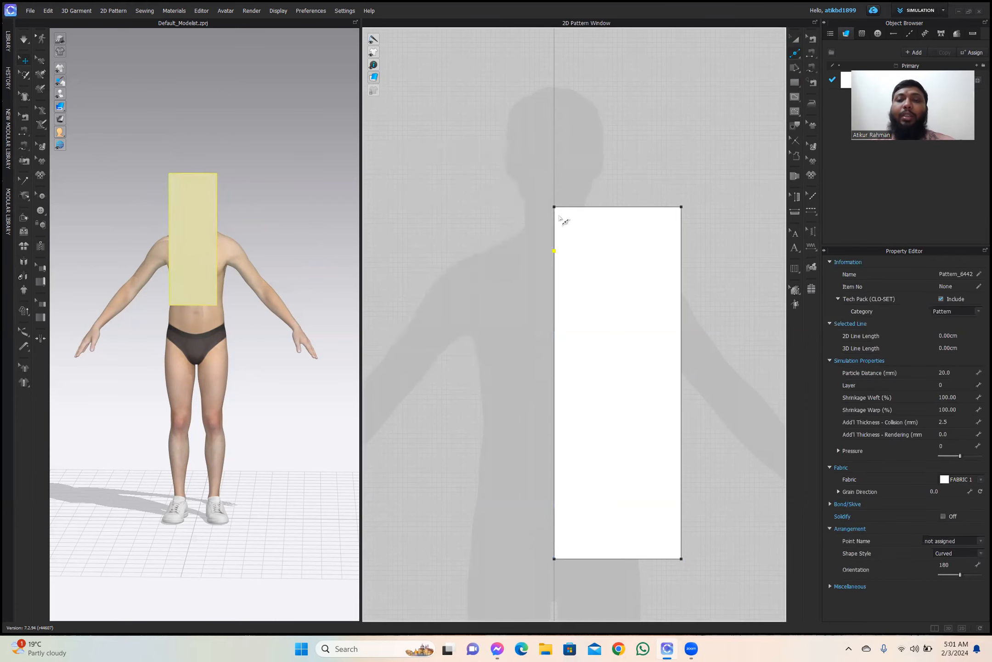
Split the upper 9 cm segment of the left edge with a point 2 cm below the corner.
{"action": "left_click", "coordinate": [554, 221]}
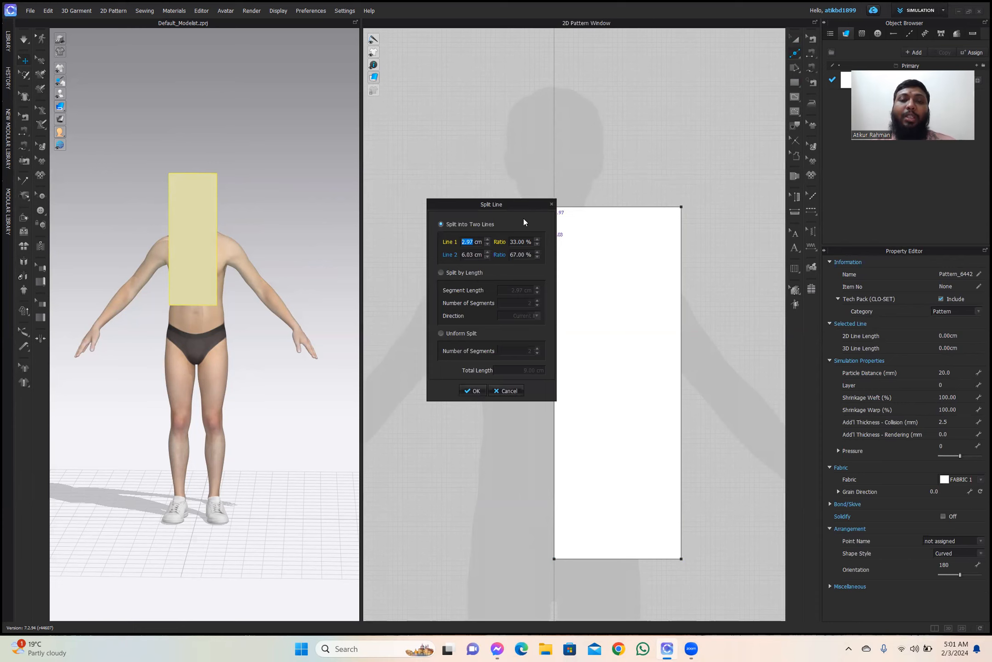
{"action": "type", "text": "2"}
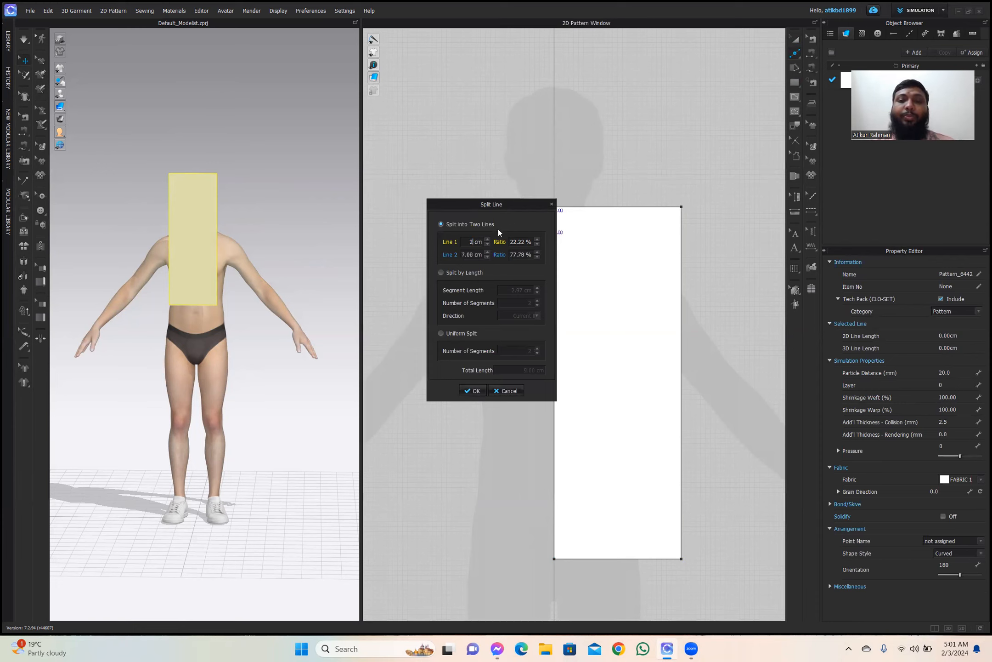
{"action": "left_click", "coordinate": [473, 390]}
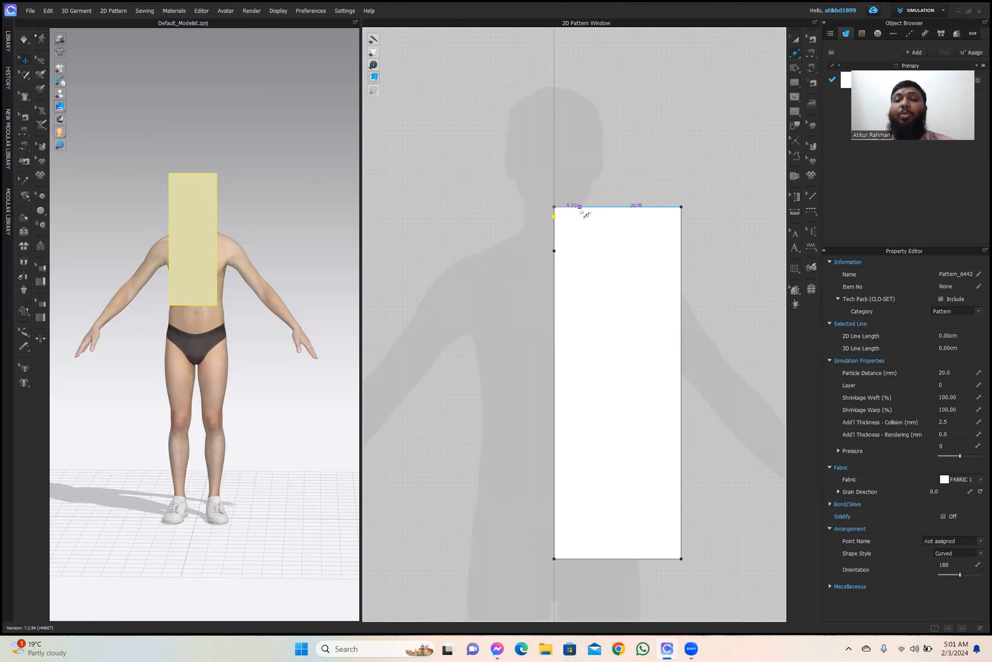
Add split points on the rectangle's top edge at 24 cm and 9.5 cm from its left corner.
{"action": "left_click", "coordinate": [580, 206]}
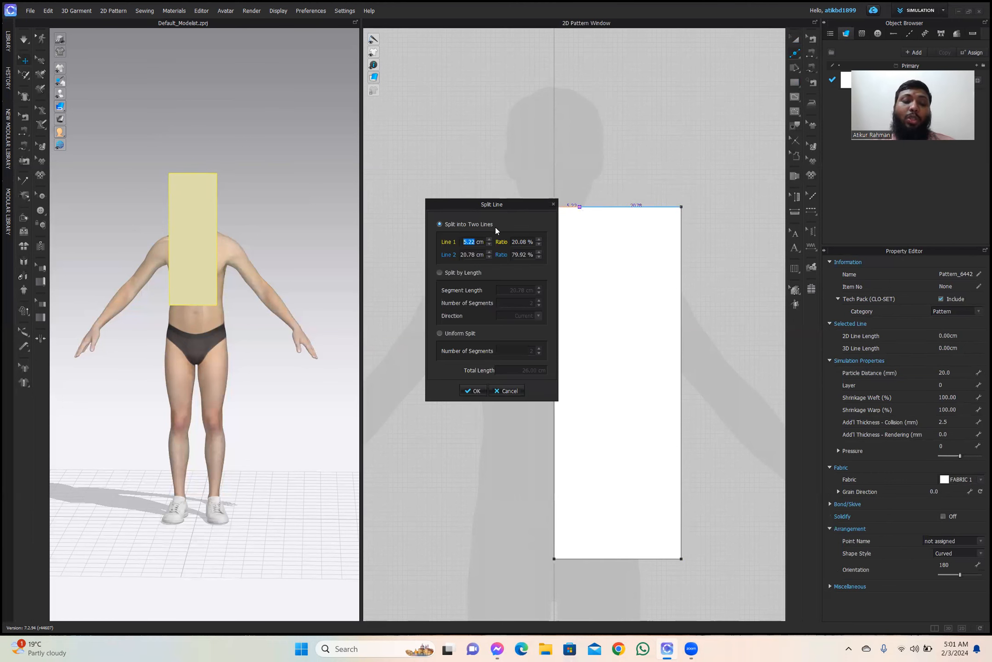
{"action": "type", "text": "24"}
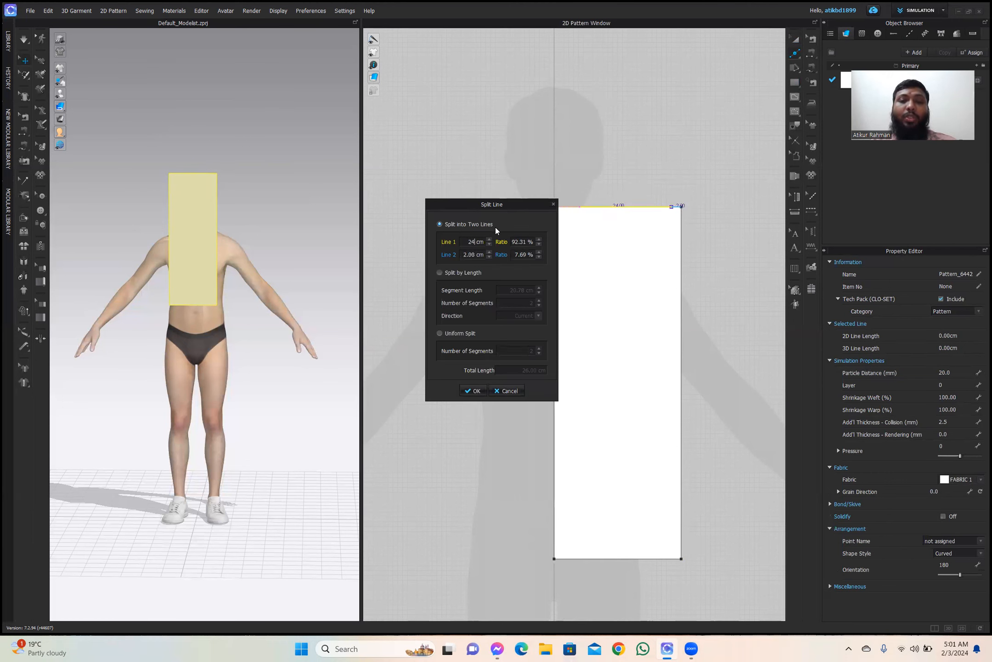
{"action": "left_click", "coordinate": [478, 388]}
{"action": "left_click", "coordinate": [580, 207]}
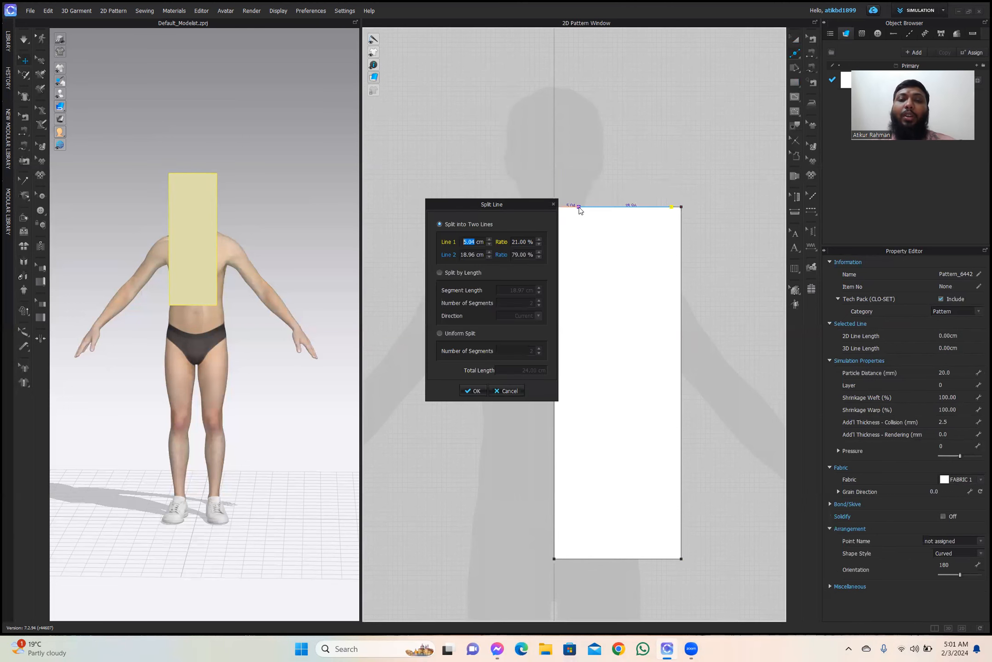
{"action": "type", "text": "9.5"}
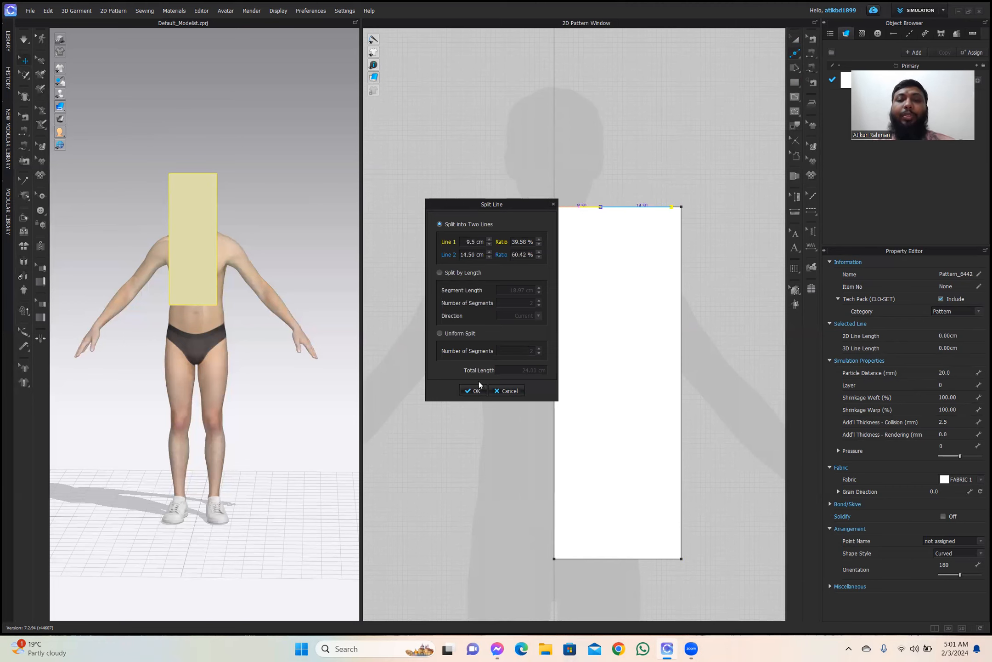
{"action": "left_click", "coordinate": [472, 391]}
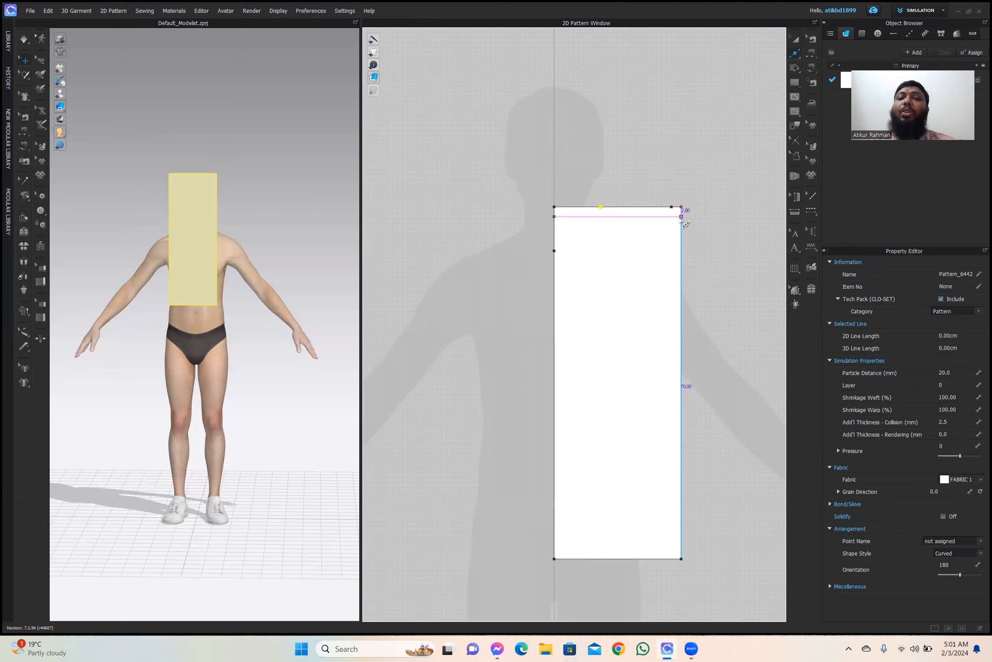
Split the rectangle's right edge 4 cm below its upper corner and again 22 cm below that new point.
{"action": "right_click", "coordinate": [681, 232]}
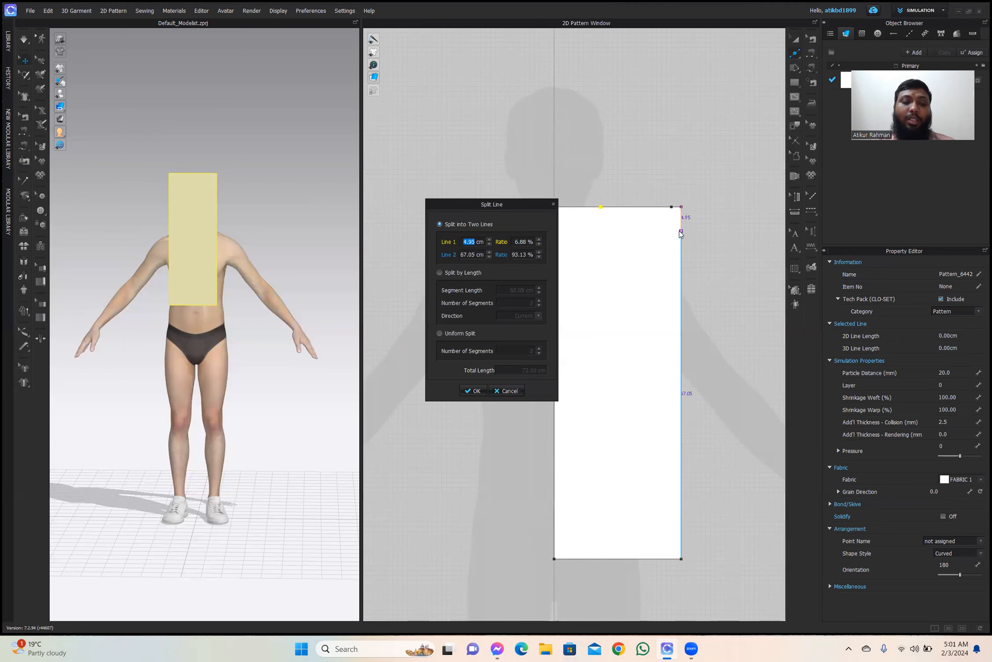
{"action": "type", "text": "4"}
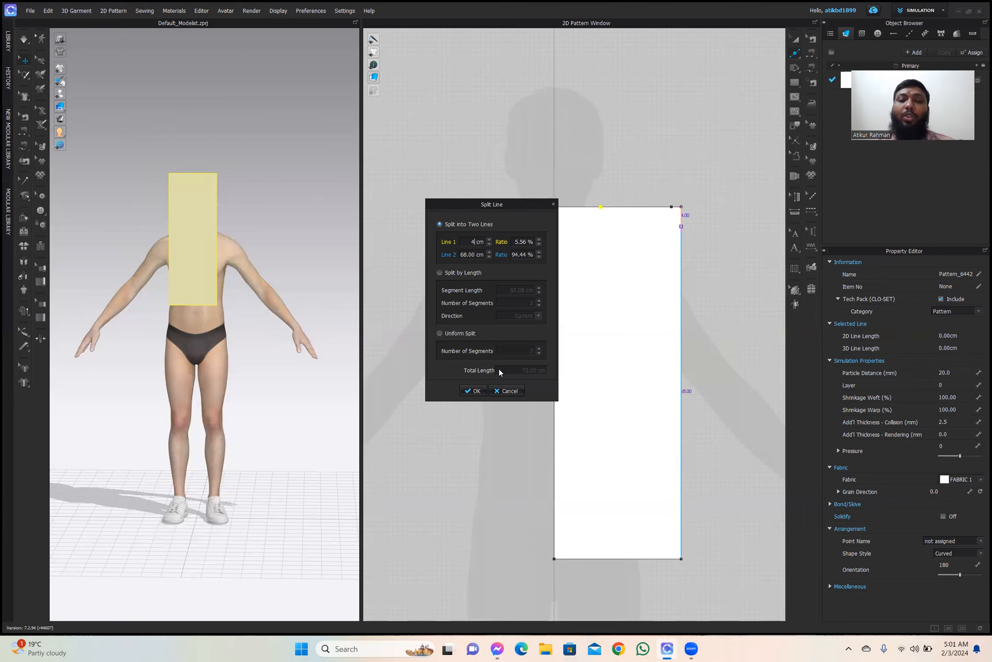
{"action": "left_click", "coordinate": [473, 391]}
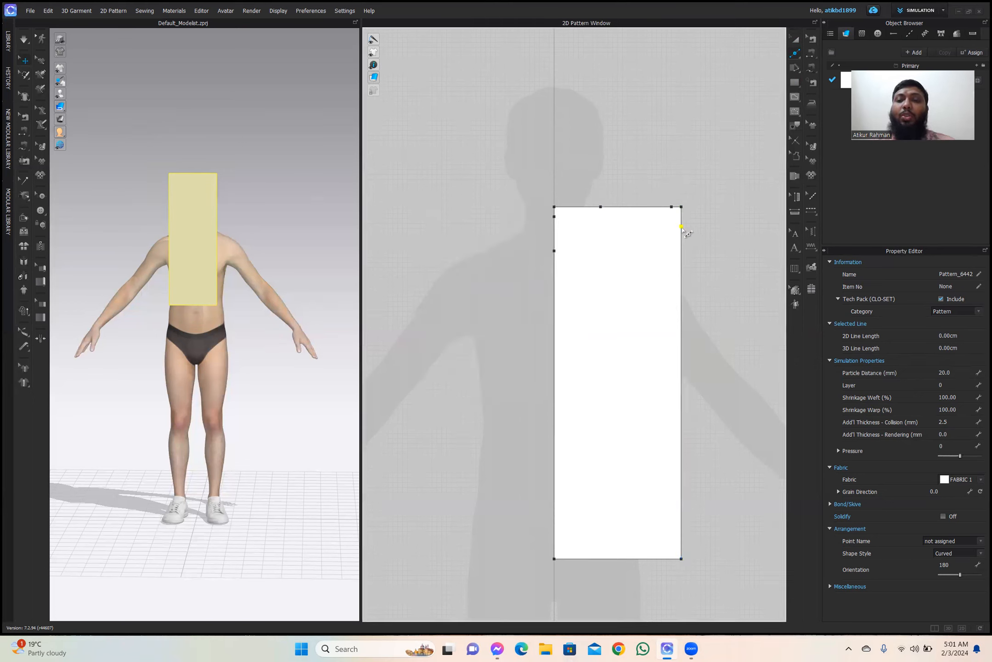
{"action": "right_click", "coordinate": [682, 272]}
{"action": "type", "text": "22"}
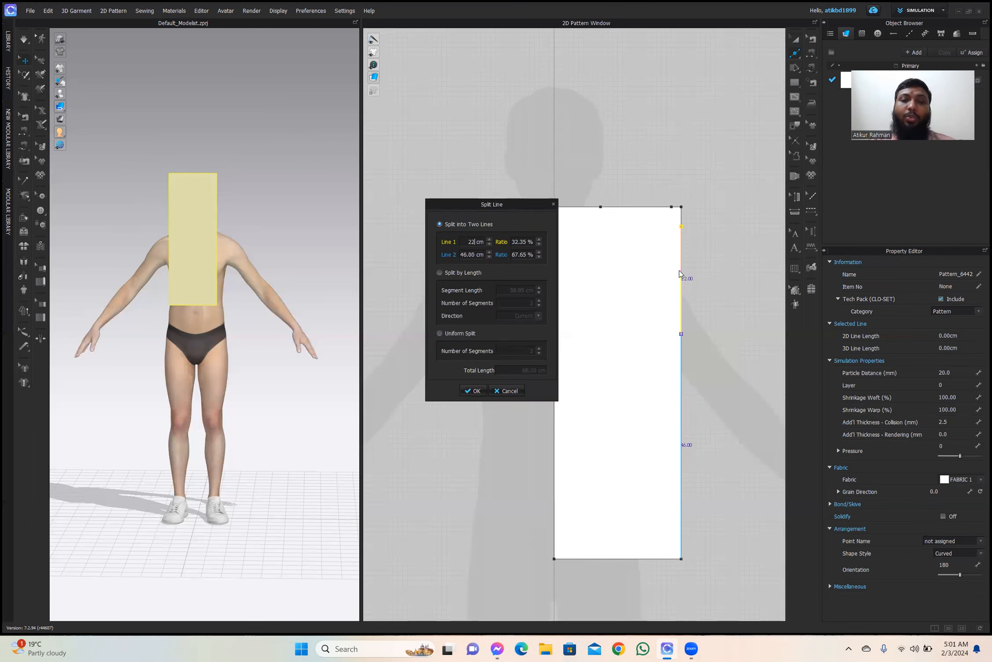
{"action": "left_click", "coordinate": [473, 391]}
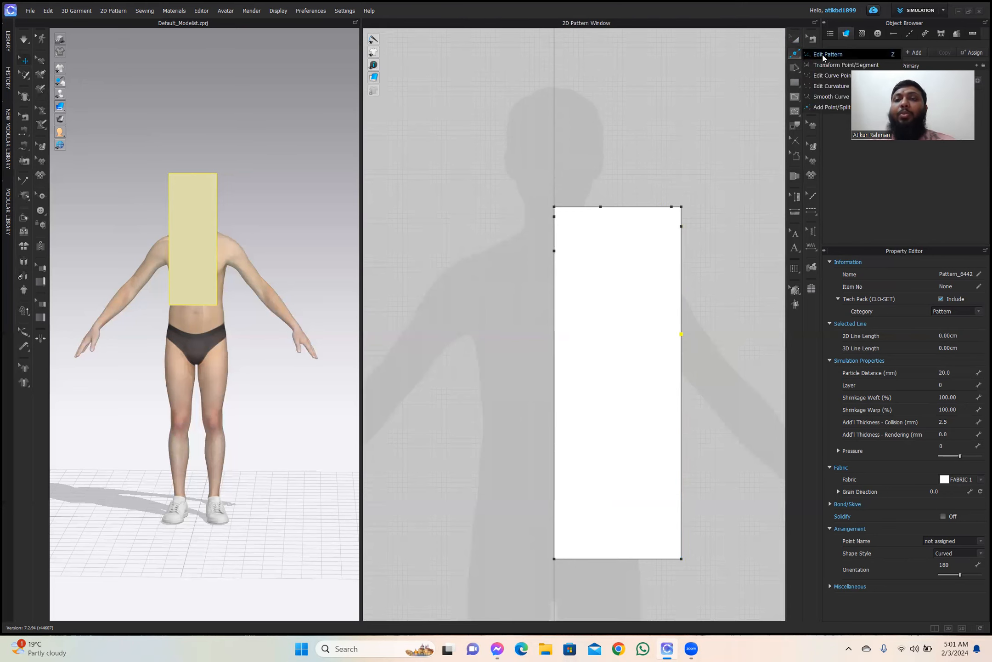
Delete the rectangle's upper-right corner point so the top edge connects diagonally to the side edge.
{"action": "left_click", "coordinate": [795, 54]}
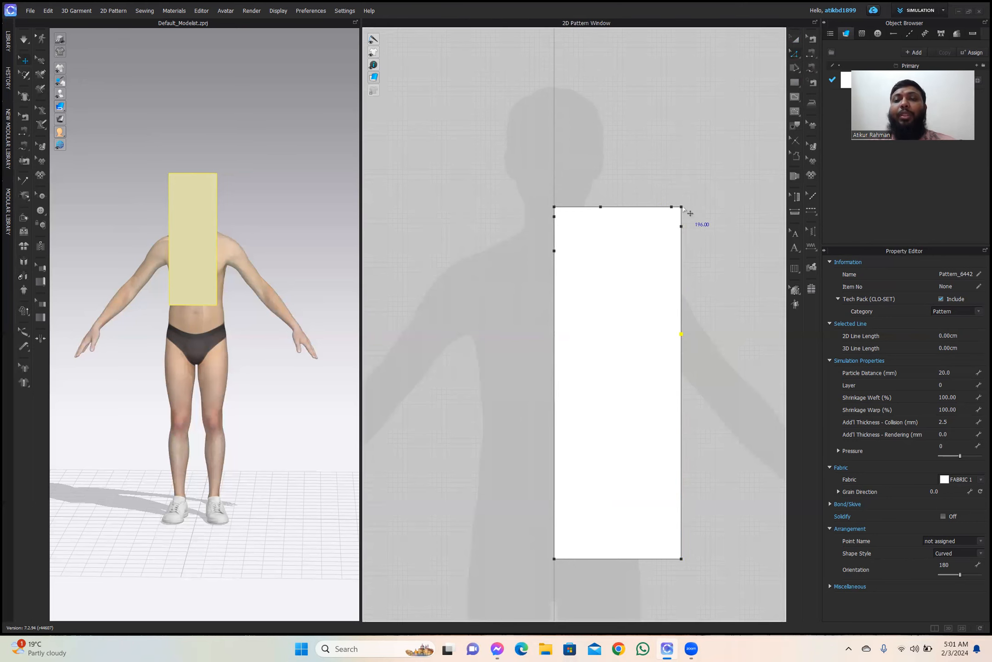
{"action": "left_click", "coordinate": [682, 208]}
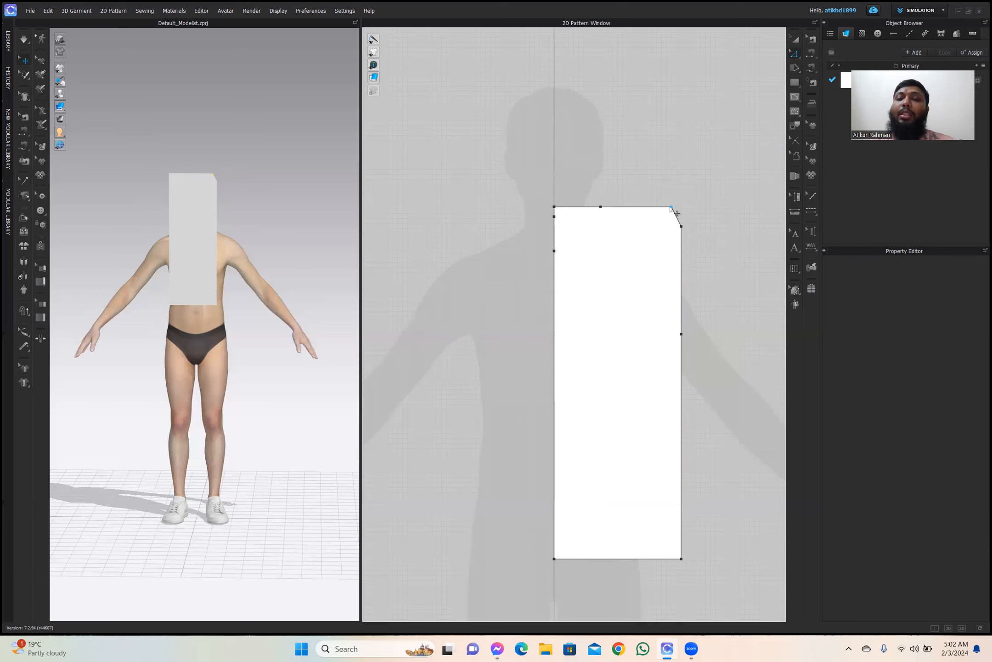
Try nudging the outer shoulder point down in small steps, and return it to the top edge.
{"action": "left_click", "coordinate": [690, 200]}
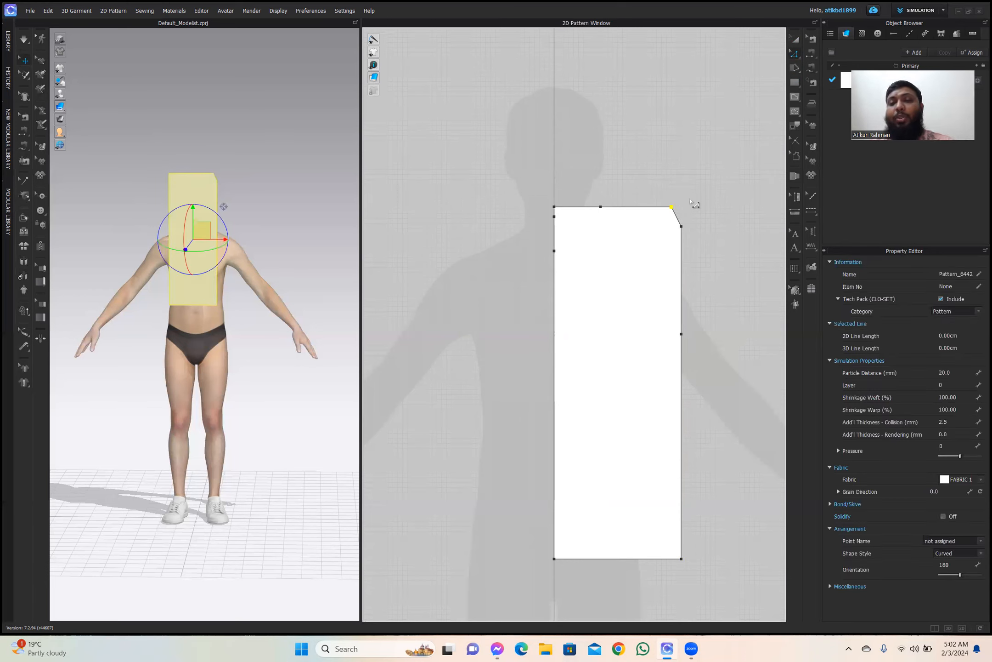
{"action": "key", "text": "Down"}
{"action": "key", "text": "Down"}
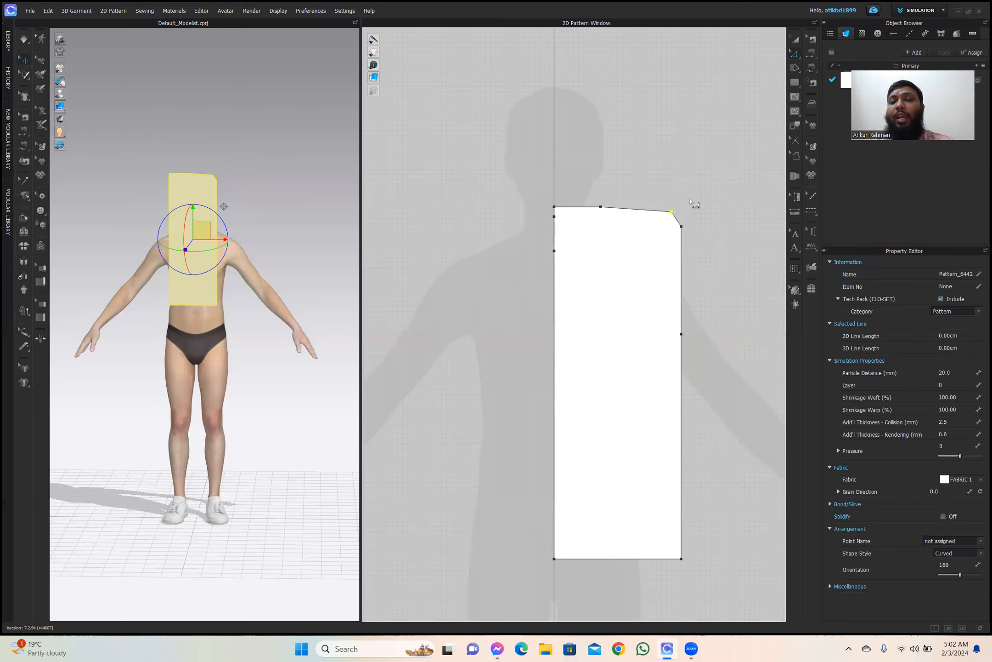
{"action": "key", "text": "Up"}
{"action": "key", "text": "Up"}
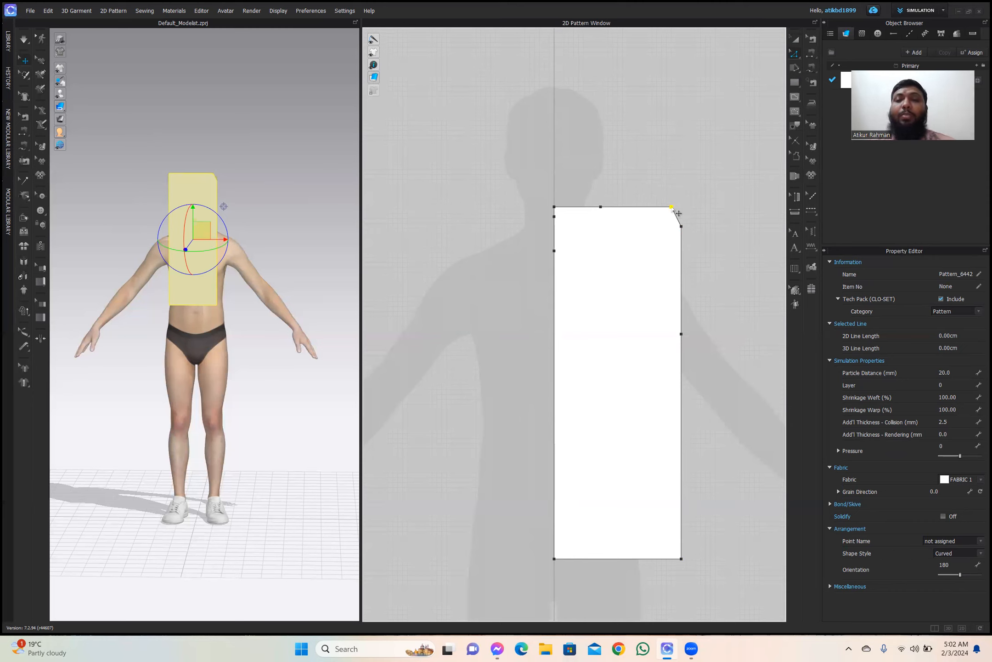
Try moving the outer shoulder point straight down by exactly 4 cm, and undo the move.
{"action": "left_click_drag", "start_coordinate": [672, 208], "coordinate": [677, 229]}
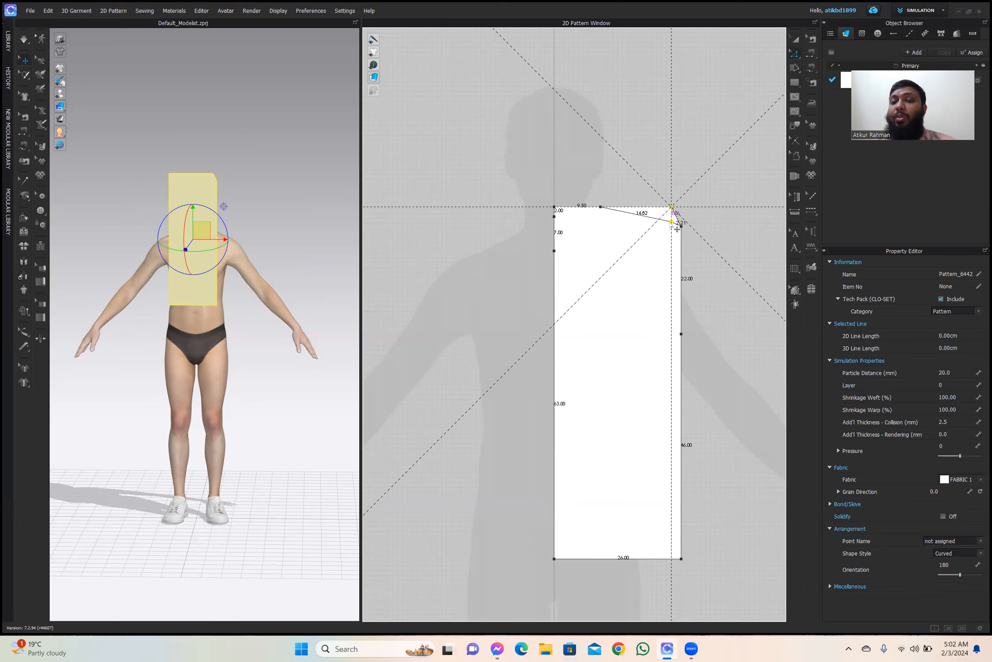
{"action": "left_click_drag", "start_coordinate": [677, 228], "coordinate": [673, 221]}
{"action": "key", "text": "Return"}
{"action": "left_click_drag", "start_coordinate": [527, 256], "coordinate": [519, 183]}
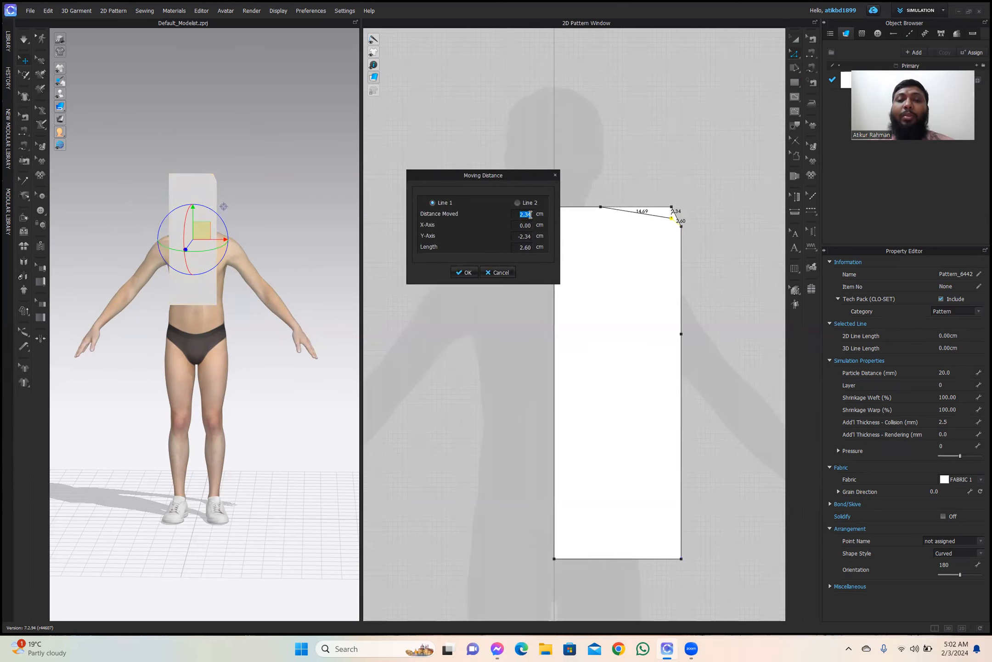
{"action": "type", "text": "4"}
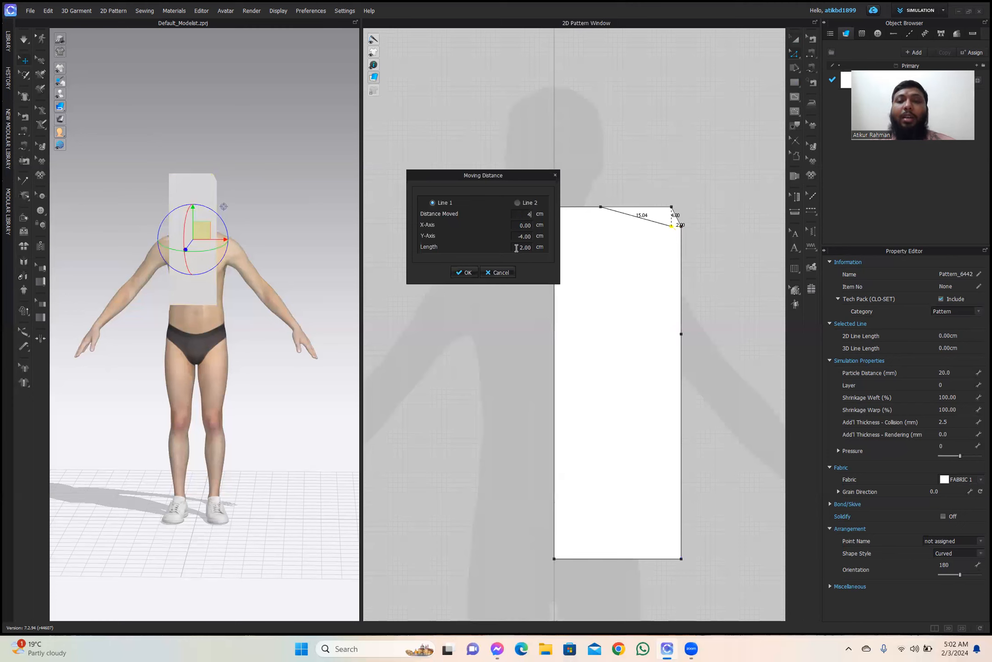
{"action": "left_click", "coordinate": [476, 273]}
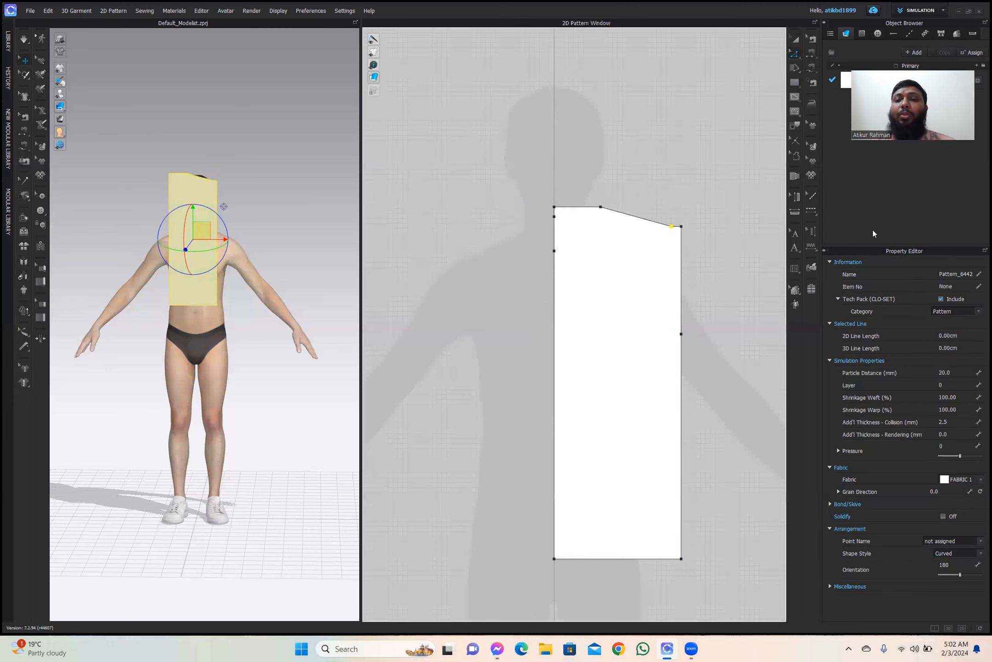
{"action": "key", "text": "ctrl+z"}
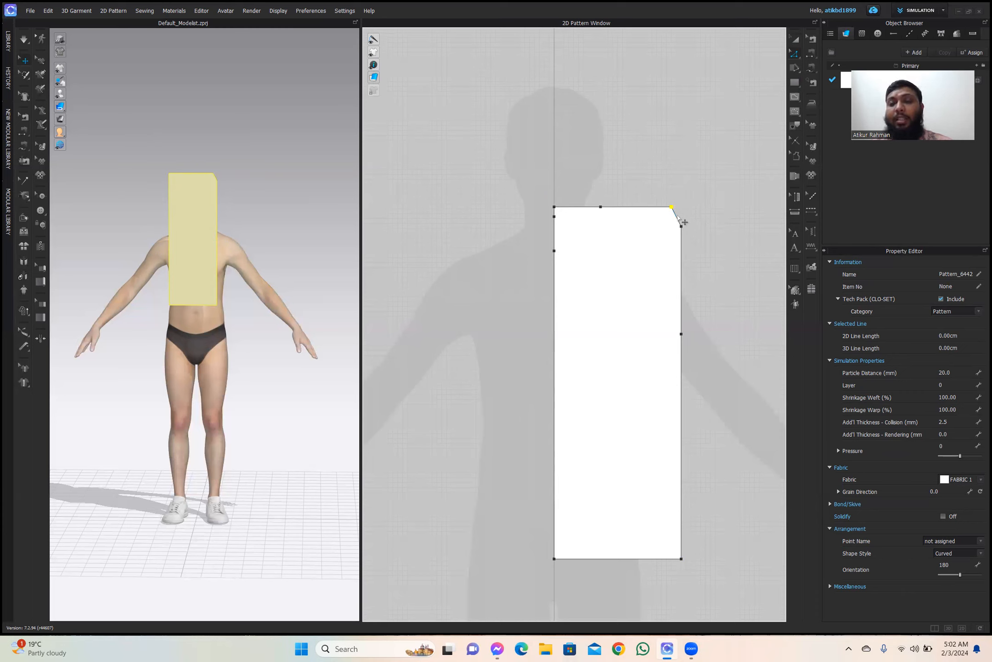
Nudge the outer shoulder point down level with the right edge's upper split point, and back up again.
{"action": "key", "text": "Down"}
{"action": "key", "text": "Down"}
{"action": "key", "text": "Down"}
{"action": "key", "text": "Down"}
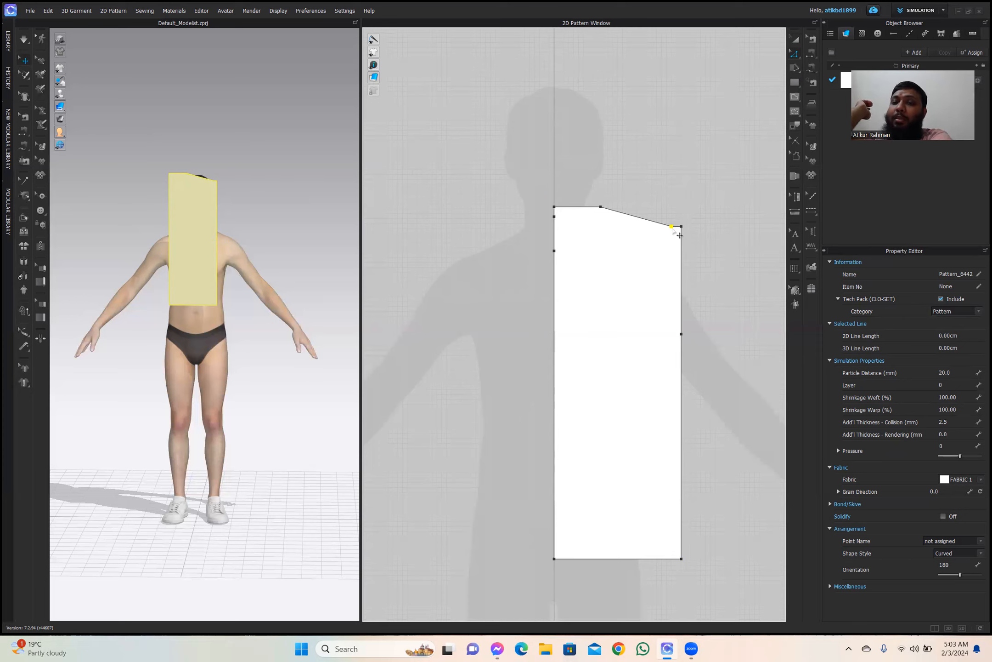
{"action": "key", "text": "Up"}
{"action": "key", "text": "Up"}
{"action": "key", "text": "Up"}
{"action": "key", "text": "Up"}
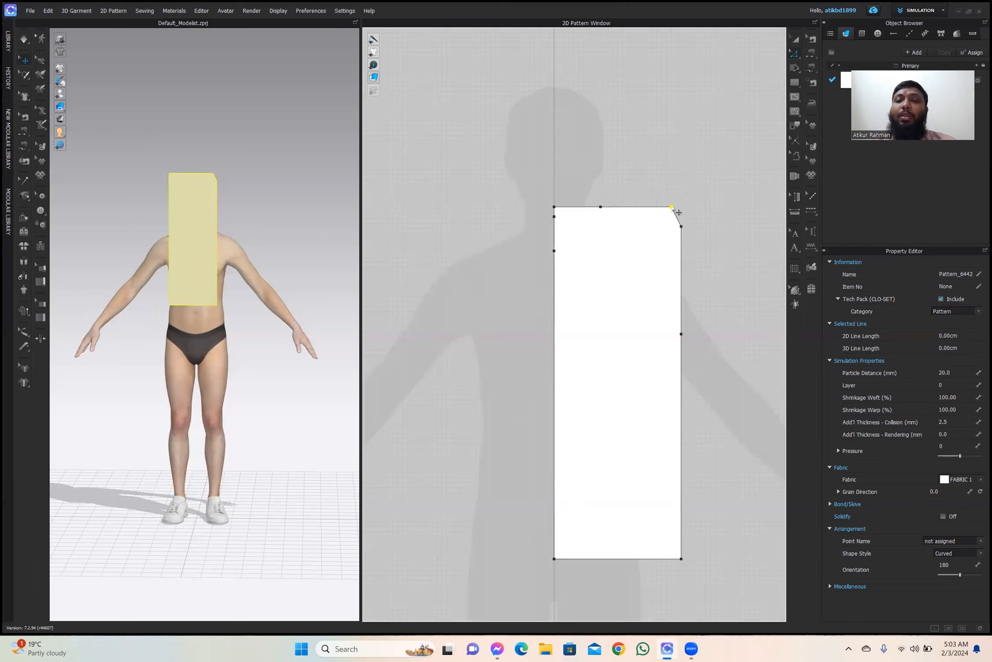
Move the outer shoulder point straight down by a distance of 4 cm to slope the shoulder line.
{"action": "left_click", "coordinate": [678, 213]}
{"action": "left_click", "coordinate": [678, 213]}
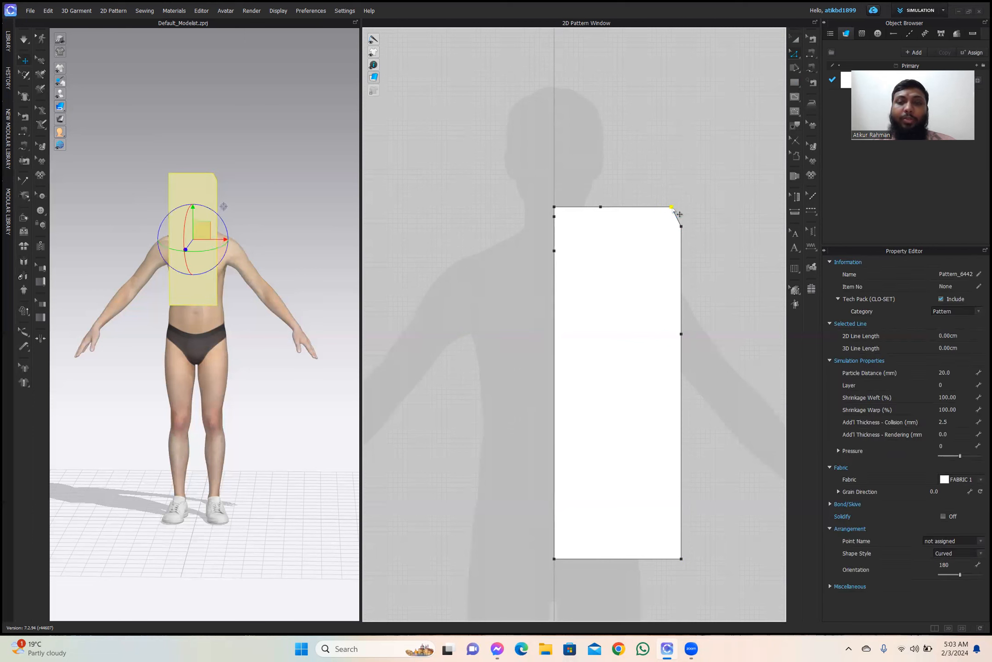
{"action": "left_click", "coordinate": [679, 218]}
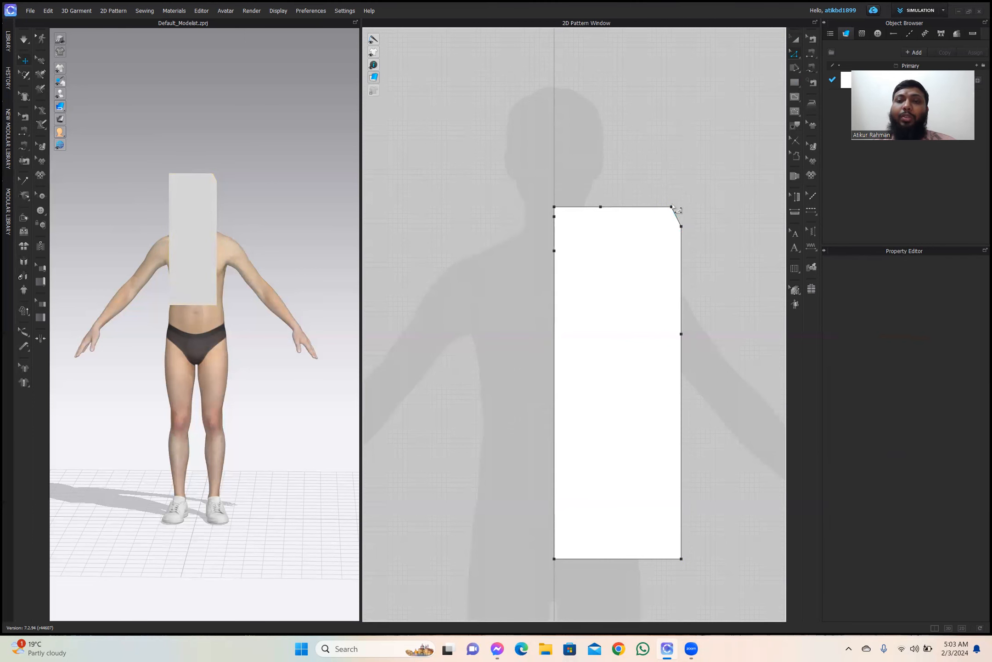
{"action": "left_click_drag", "start_coordinate": [678, 214], "coordinate": [678, 229]}
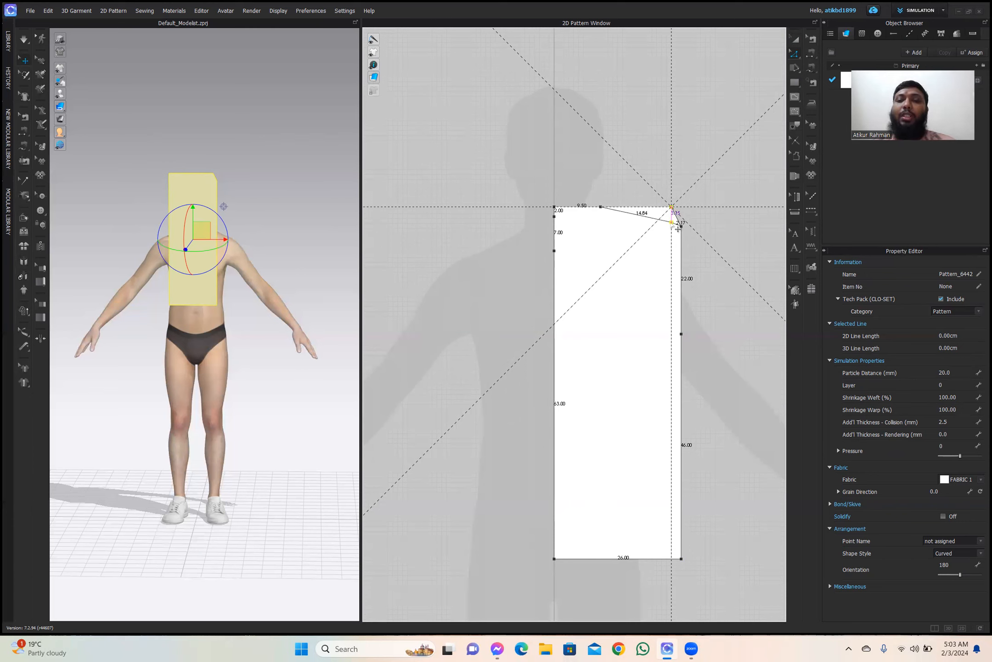
{"action": "right_click", "coordinate": [678, 228]}
{"action": "type", "text": "4"}
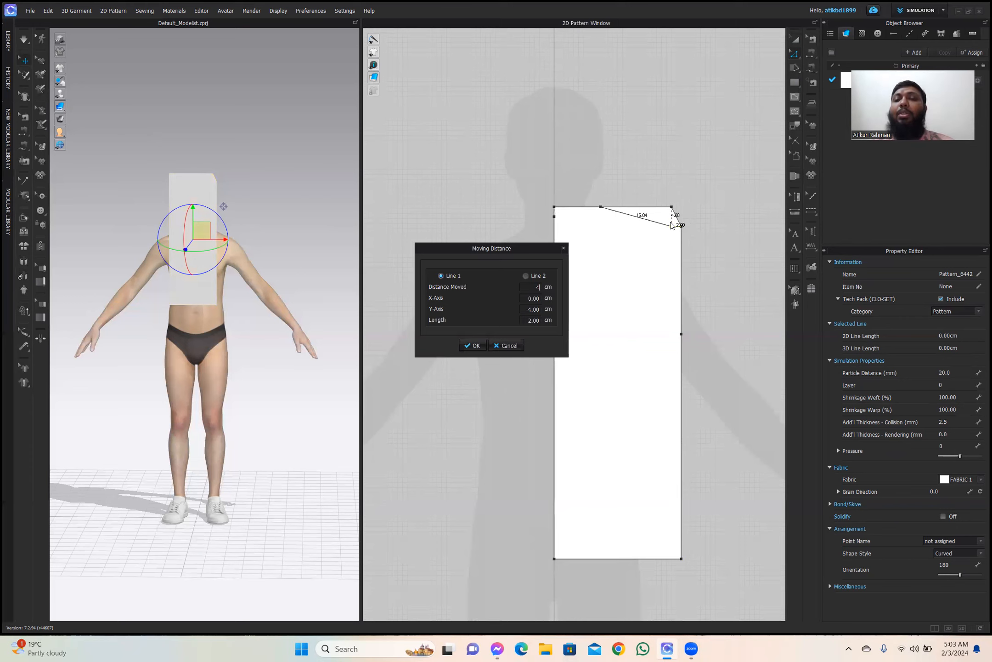
{"action": "left_click", "coordinate": [482, 339]}
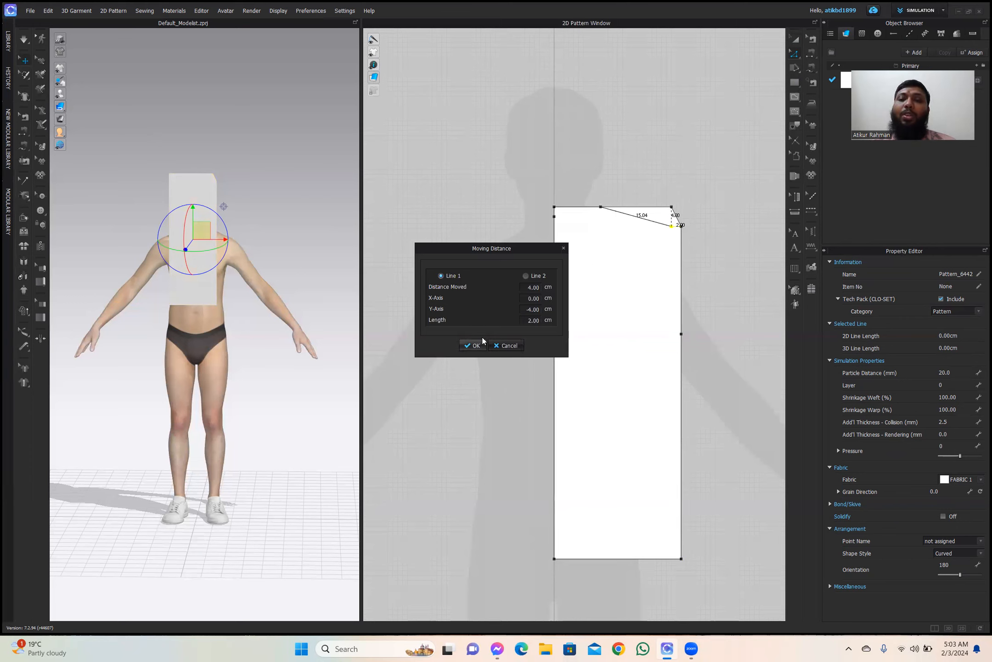
{"action": "left_click", "coordinate": [482, 342]}
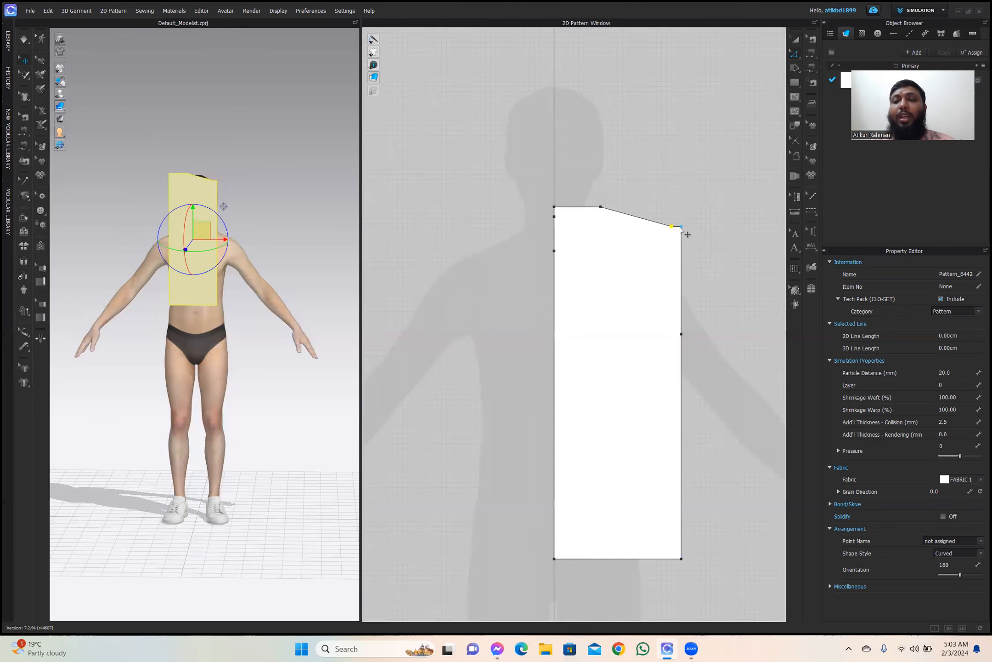
Delete the right edge's uppermost point beside the shoulder and the pattern's upper-left corner point.
{"action": "left_click", "coordinate": [721, 237]}
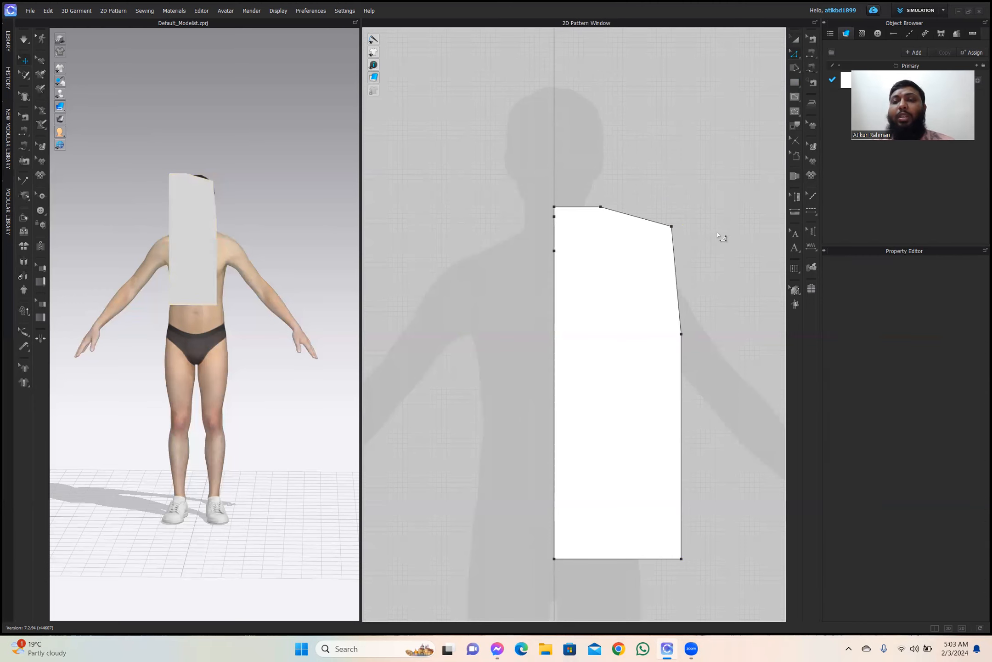
{"action": "left_click", "coordinate": [554, 208]}
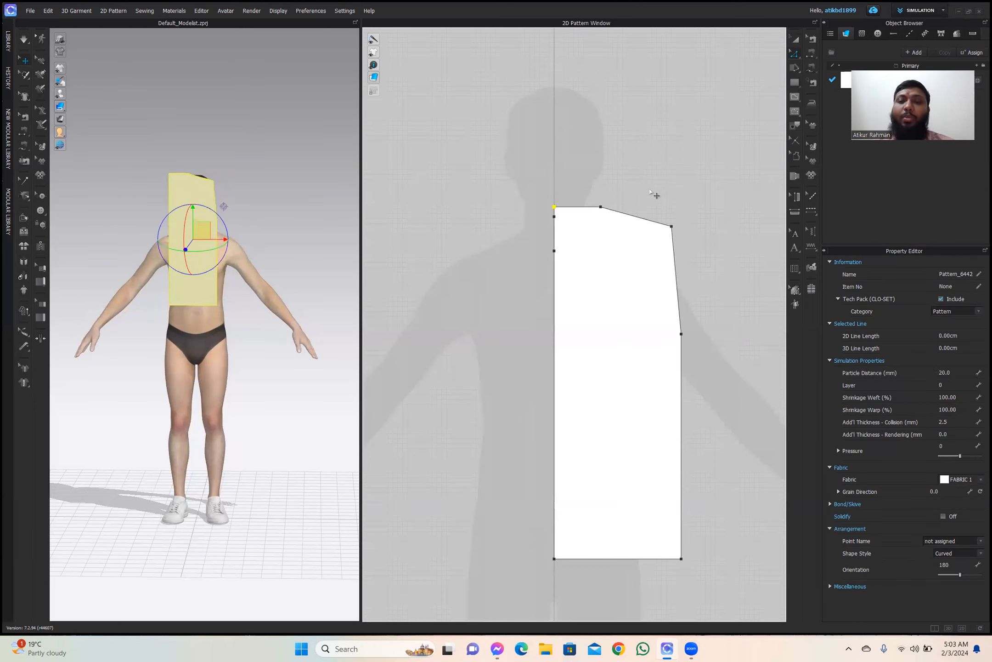
{"action": "key", "text": "Delete"}
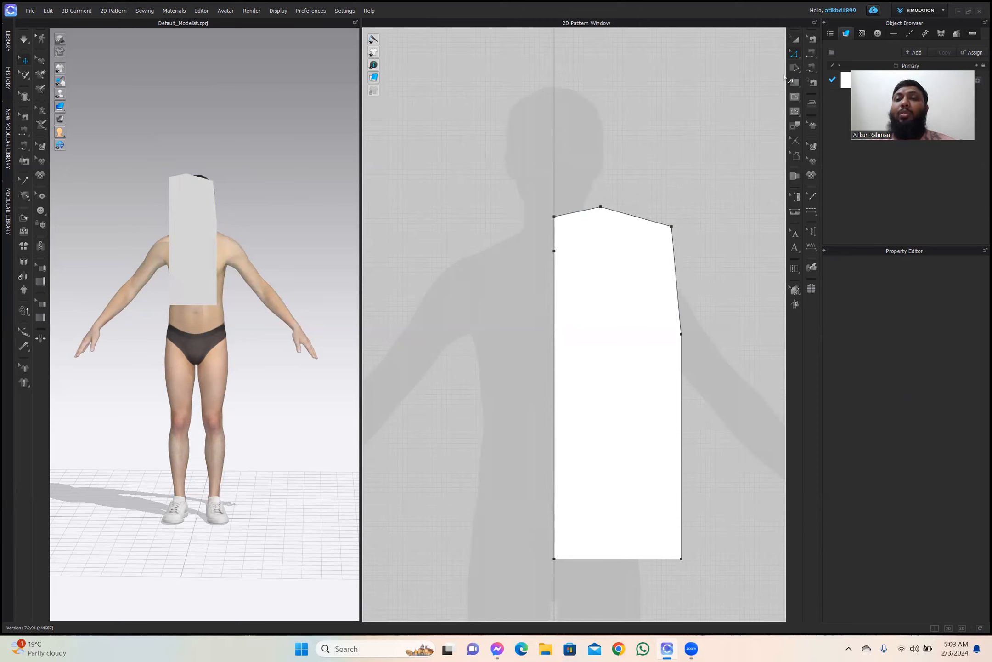
Bend the straight neckline segment slightly downward into a shallow curve with Edit Curvature.
{"action": "left_click", "coordinate": [797, 56]}
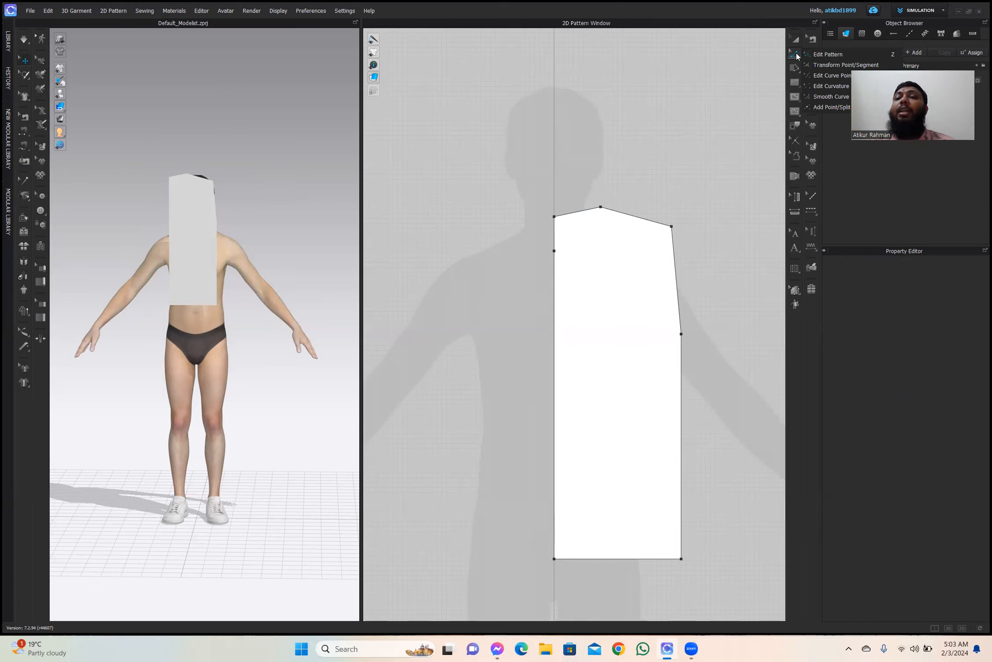
{"action": "left_click", "coordinate": [826, 88]}
{"action": "left_click_drag", "start_coordinate": [580, 212], "coordinate": [582, 218]}
Bend the armhole segment inward and adjust its curve handles to form an armhole about 24.6 cm long.
{"action": "left_click_drag", "start_coordinate": [677, 263], "coordinate": [662, 301]}
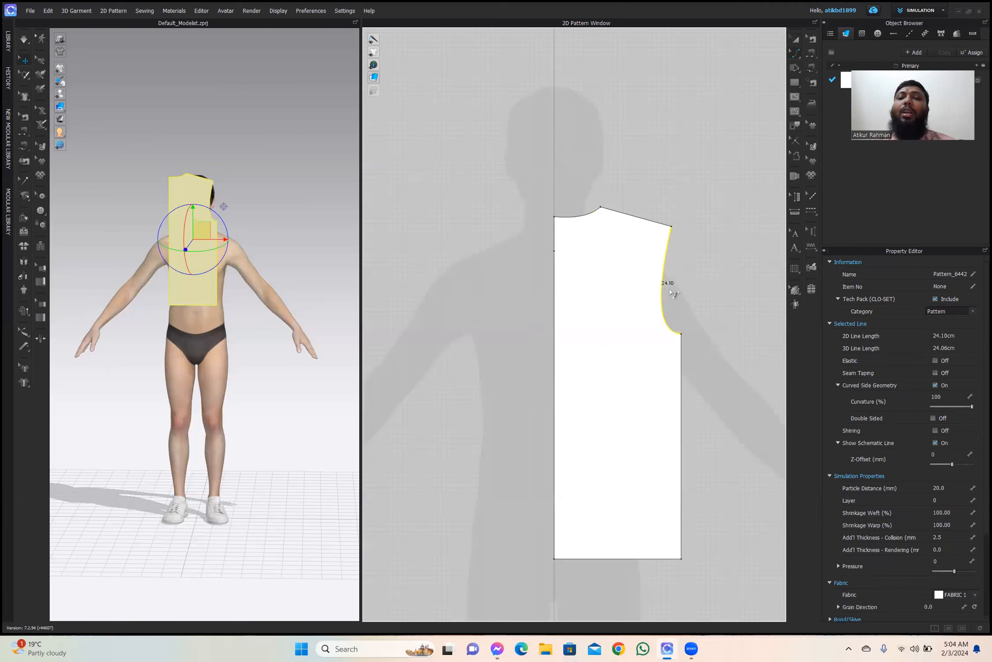
{"action": "left_click", "coordinate": [797, 54]}
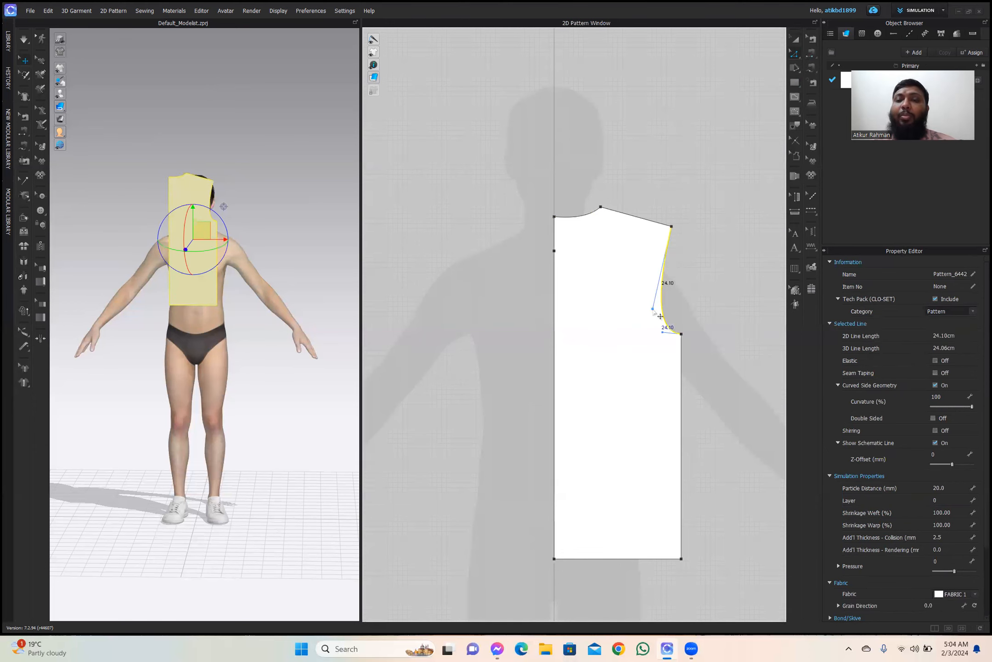
{"action": "left_click_drag", "start_coordinate": [653, 309], "coordinate": [660, 338]}
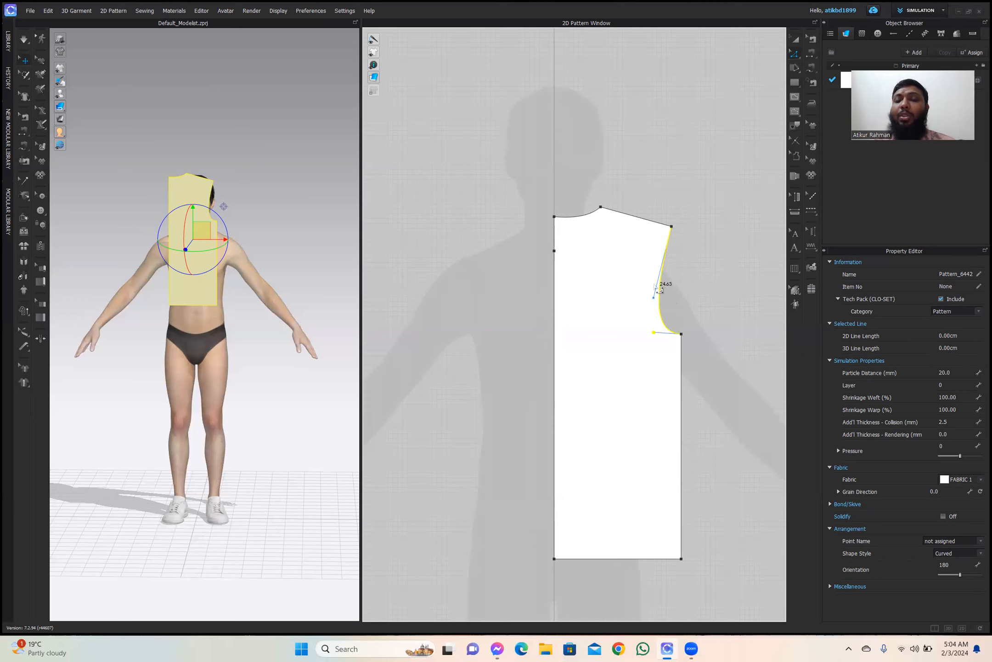
Adjust the neckline's curve handles so it leaves the centre line flat and measures about 10 cm.
{"action": "left_click", "coordinate": [567, 217]}
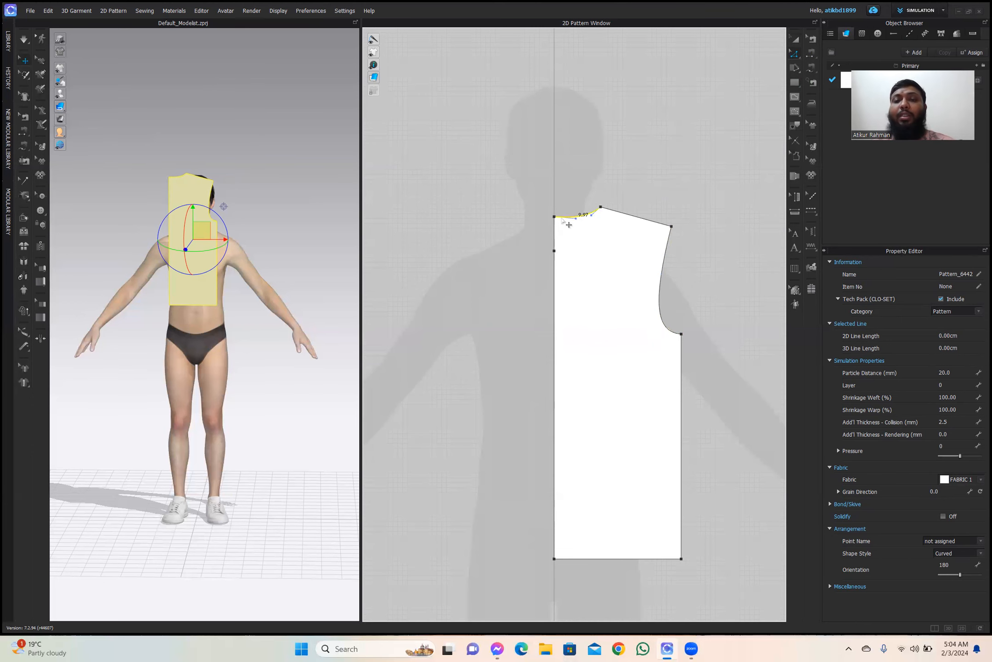
{"action": "scroll", "coordinate": [547, 207], "scroll_direction": "up", "scroll_amount": 5}
{"action": "middle_click_drag", "start_coordinate": [602, 253], "coordinate": [526, 252]}
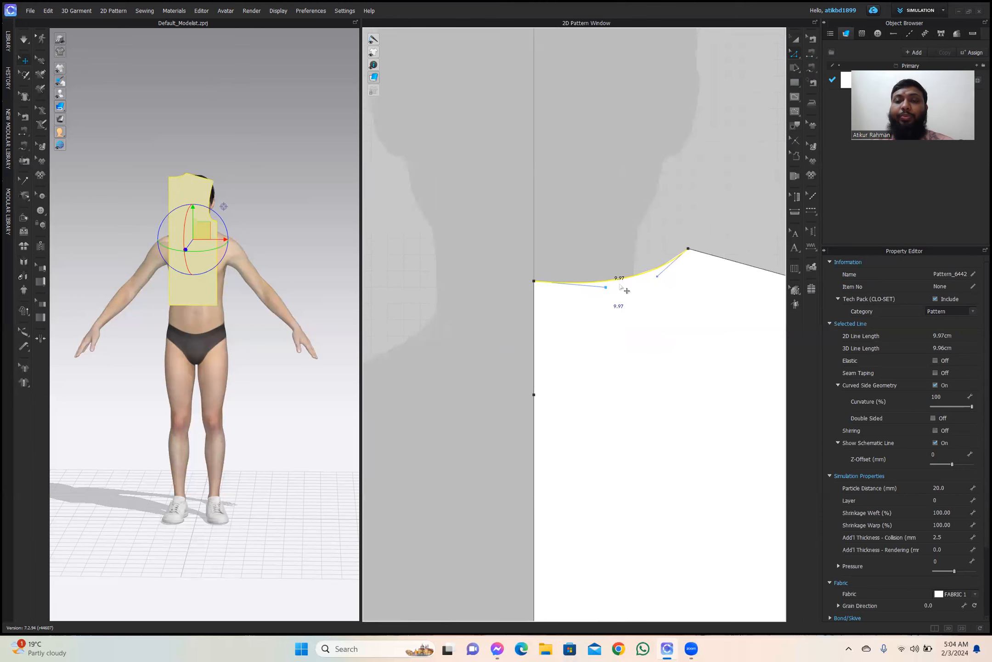
{"action": "left_click", "coordinate": [626, 283]}
{"action": "left_click_drag", "start_coordinate": [627, 283], "coordinate": [670, 276]}
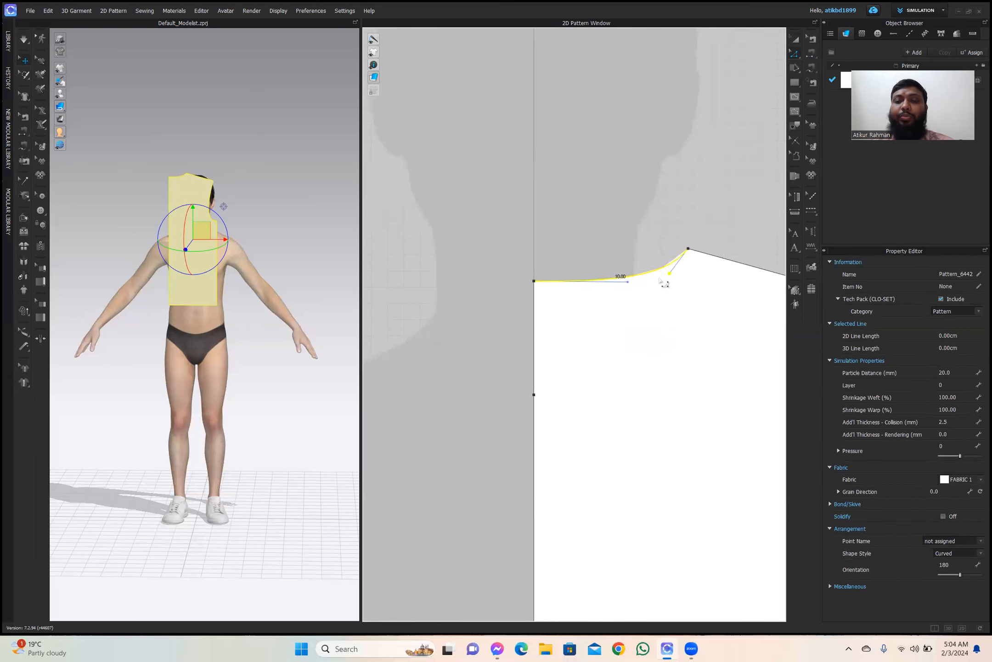
Duplicate the half-body pattern and place the two pieces side by side on opposite sides of the centre line.
{"action": "scroll", "coordinate": [637, 332], "scroll_direction": "down", "scroll_amount": 5}
{"action": "middle_click_drag", "start_coordinate": [652, 377], "coordinate": [578, 281]}
{"action": "scroll", "coordinate": [578, 288], "scroll_direction": "down", "scroll_amount": 4}
{"action": "scroll", "coordinate": [589, 305], "scroll_direction": "up", "scroll_amount": 5}
{"action": "scroll", "coordinate": [588, 305], "scroll_direction": "down", "scroll_amount": 2}
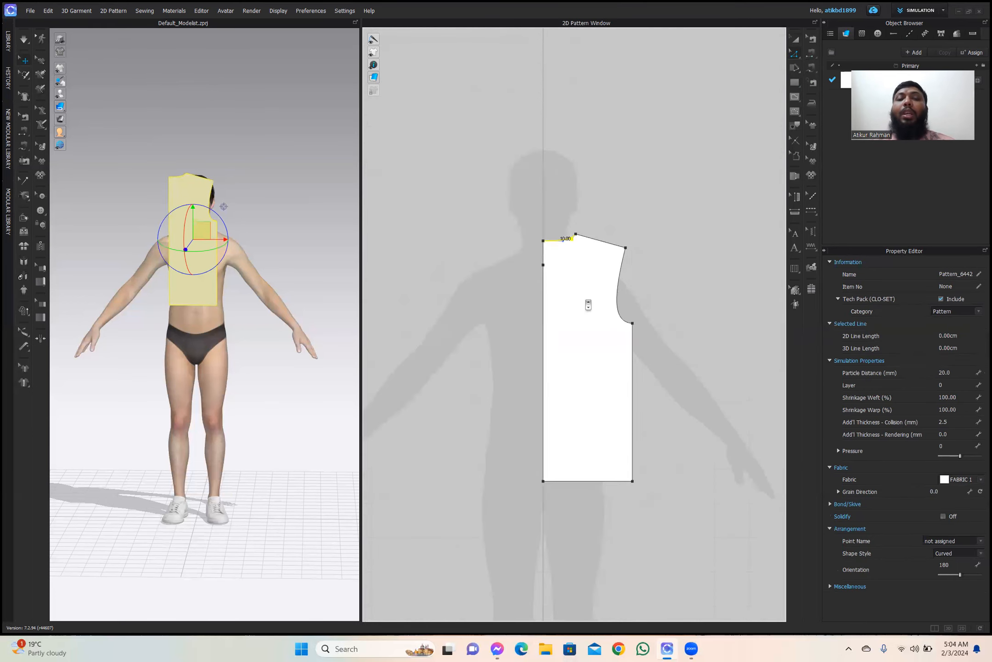
{"action": "key", "text": "a"}
{"action": "left_click_drag", "start_coordinate": [571, 307], "coordinate": [477, 294]}
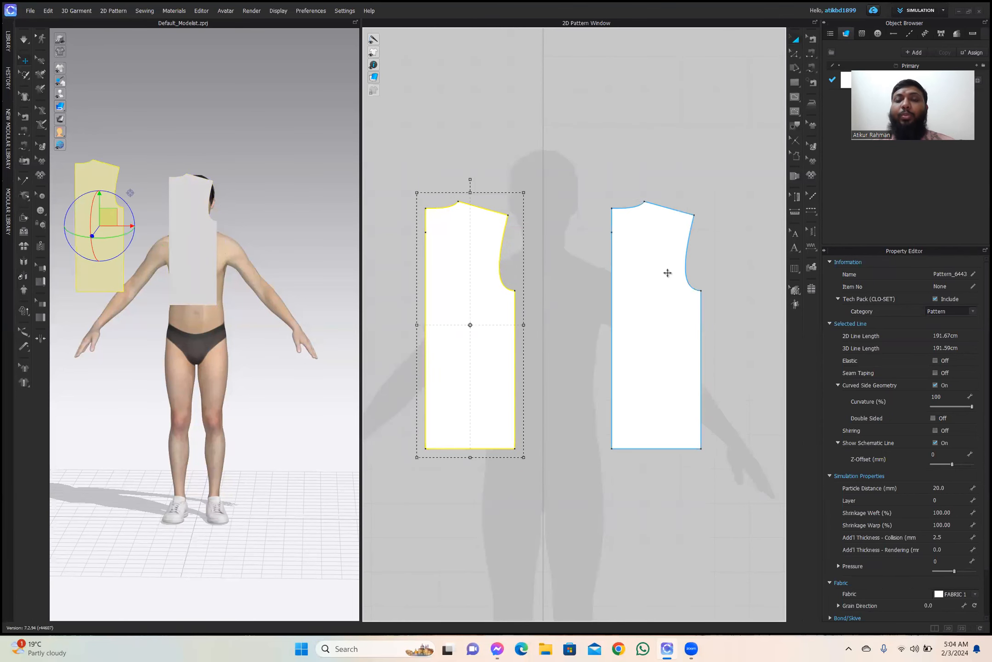
Move the front half-body piece farther from the centre line and delete its upper neck point on the centre-front edge.
{"action": "left_click_drag", "start_coordinate": [642, 274], "coordinate": [692, 272]}
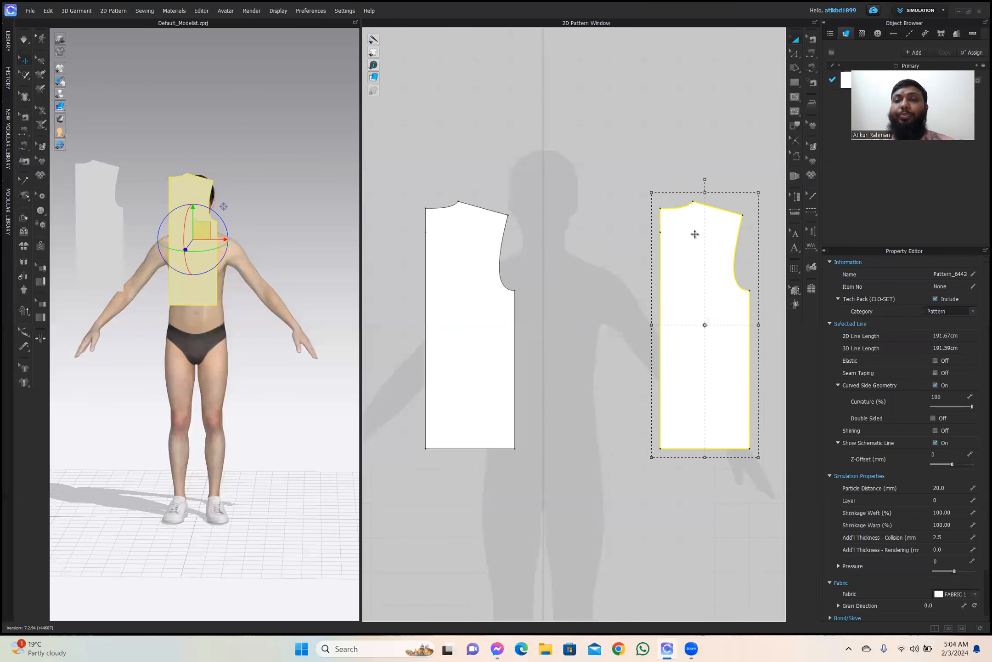
{"action": "left_click", "coordinate": [795, 53]}
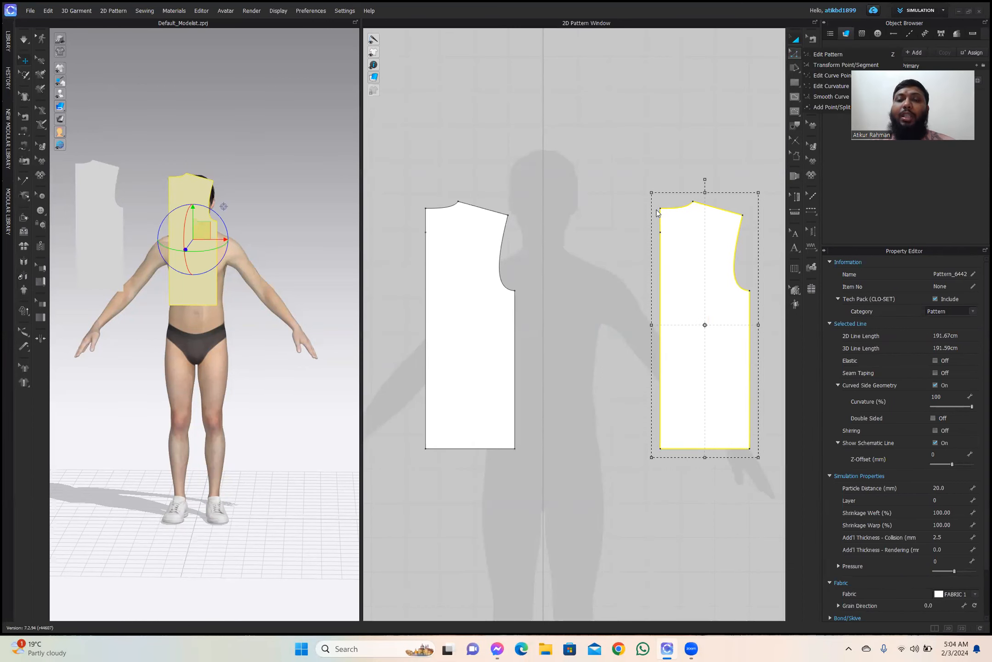
{"action": "left_click", "coordinate": [828, 56]}
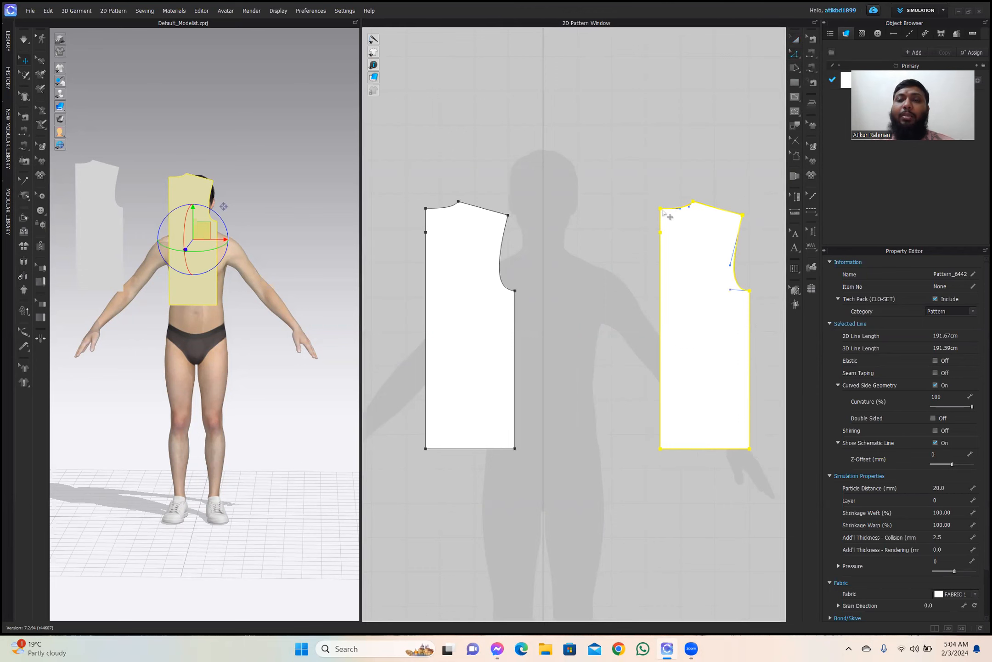
{"action": "left_click", "coordinate": [661, 209]}
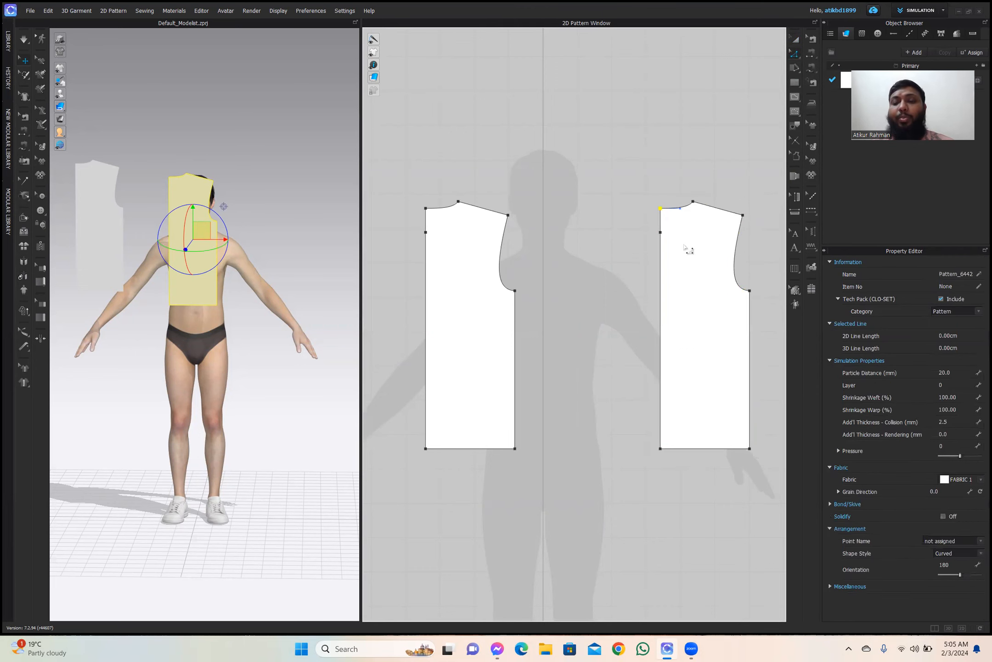
{"action": "key", "text": "Delete"}
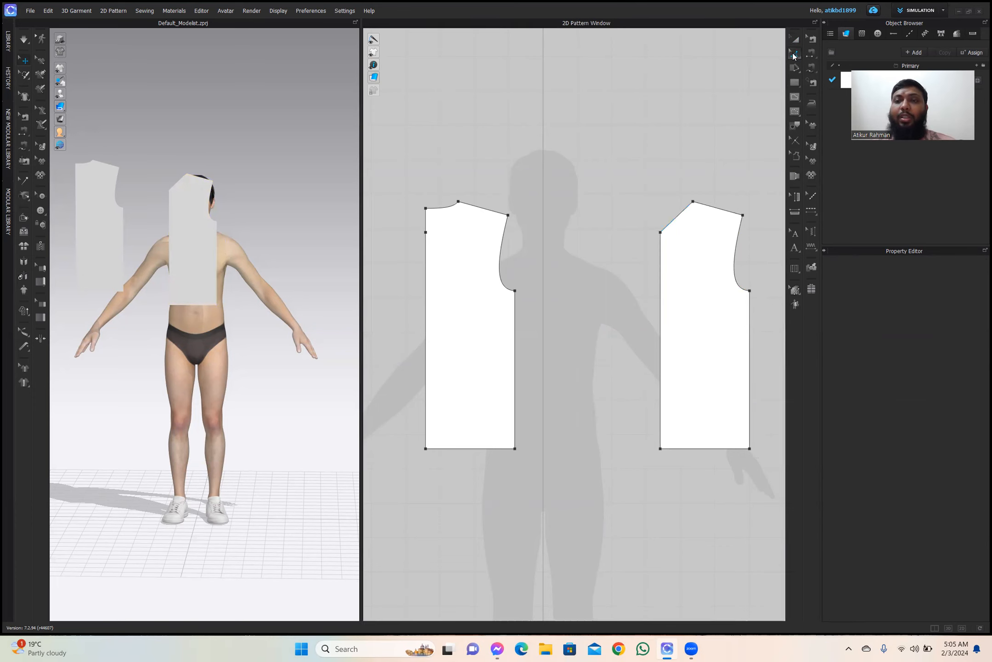
Bend the front piece's straight neckline segment inward with Edit Curvature into a curve about 14.3 cm long.
{"action": "left_click", "coordinate": [793, 55]}
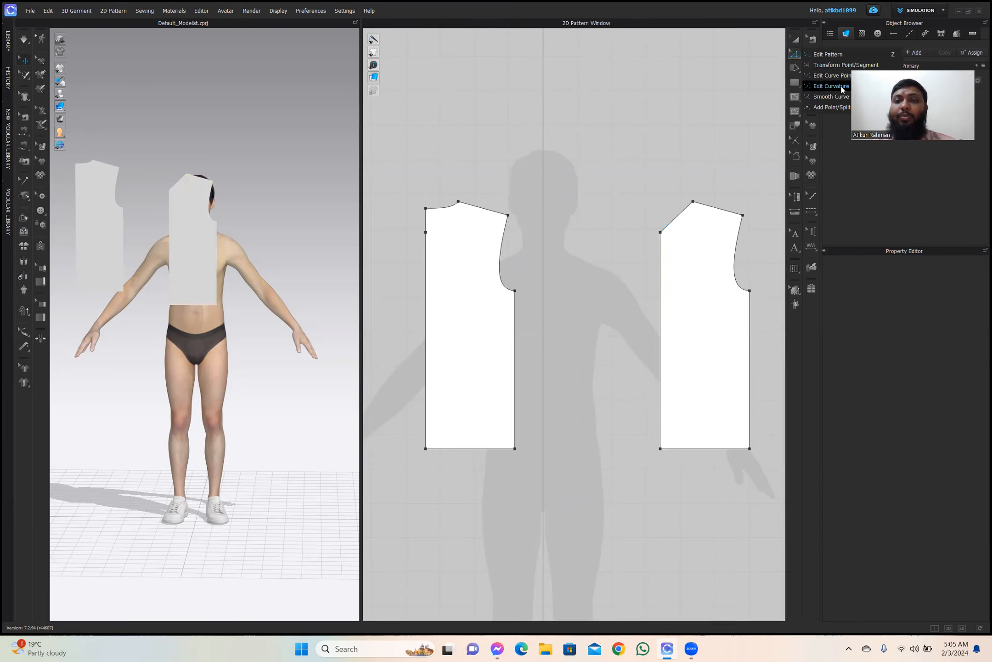
{"action": "left_click", "coordinate": [841, 87]}
{"action": "left_click_drag", "start_coordinate": [681, 217], "coordinate": [686, 224]}
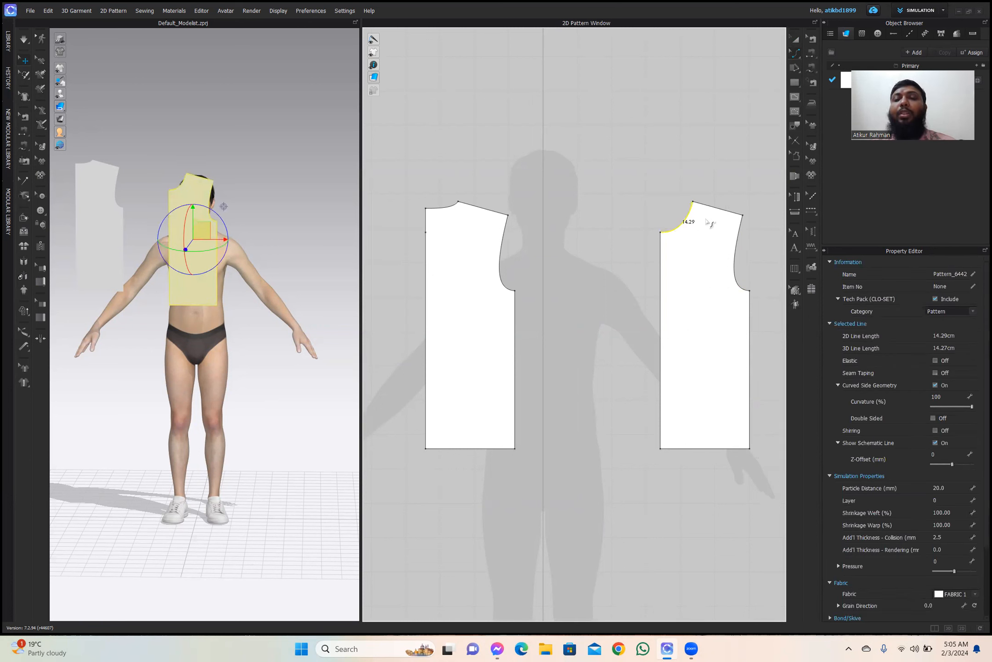
Adjust the front neckline's curve handles with Edit Pattern to deepen and round it to about 14.8 cm.
{"action": "left_click", "coordinate": [793, 56]}
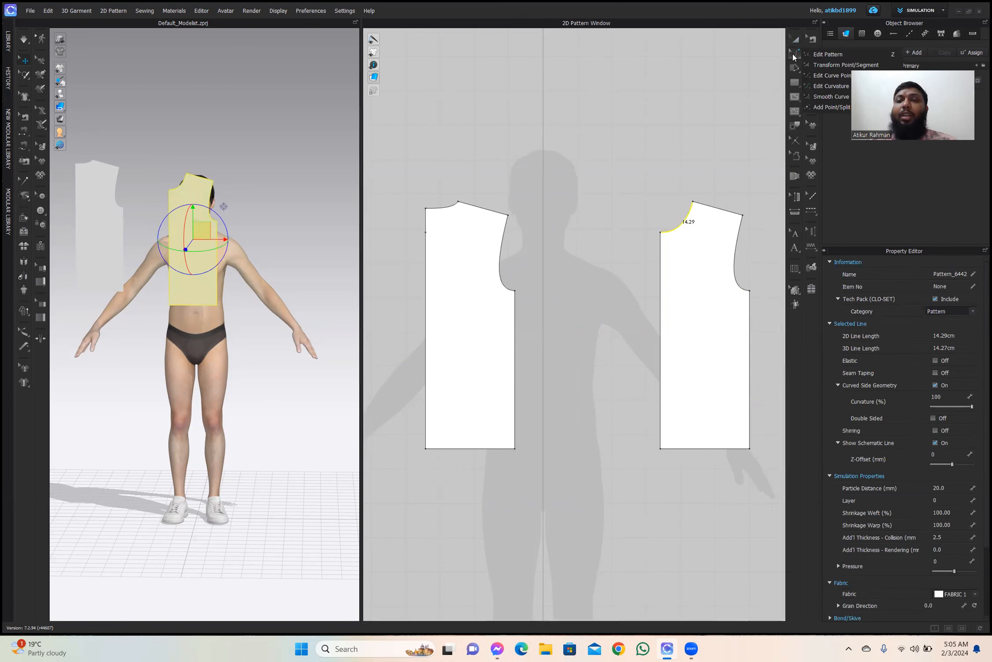
{"action": "left_click", "coordinate": [817, 57]}
{"action": "scroll", "coordinate": [691, 232], "scroll_direction": "up", "scroll_amount": 8}
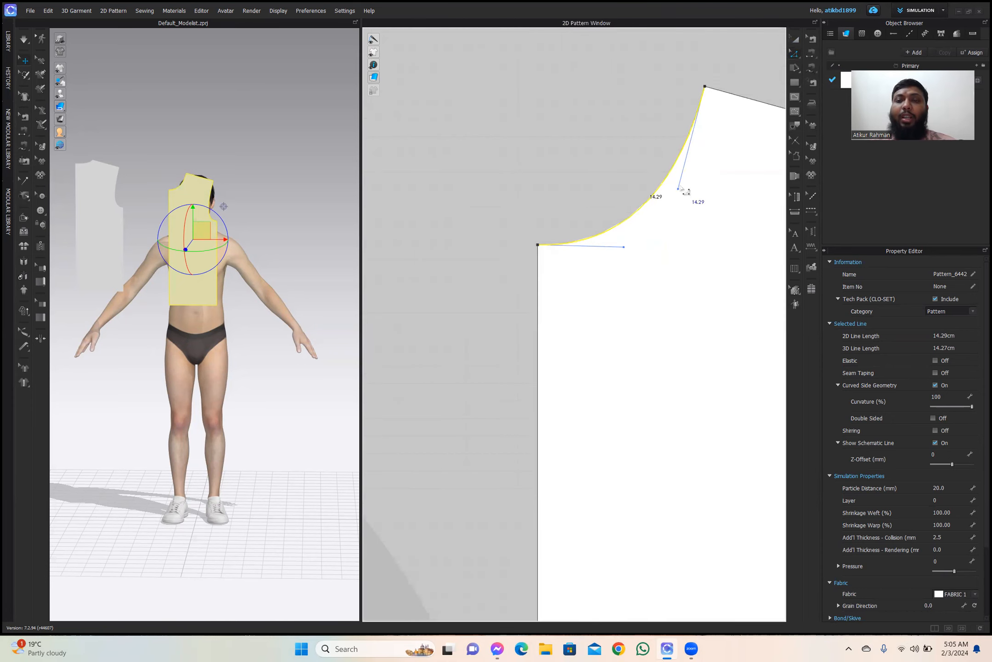
{"action": "left_click_drag", "start_coordinate": [623, 247], "coordinate": [664, 247]}
{"action": "left_click_drag", "start_coordinate": [678, 190], "coordinate": [690, 181]}
{"action": "scroll", "coordinate": [685, 297], "scroll_direction": "up", "scroll_amount": 4}
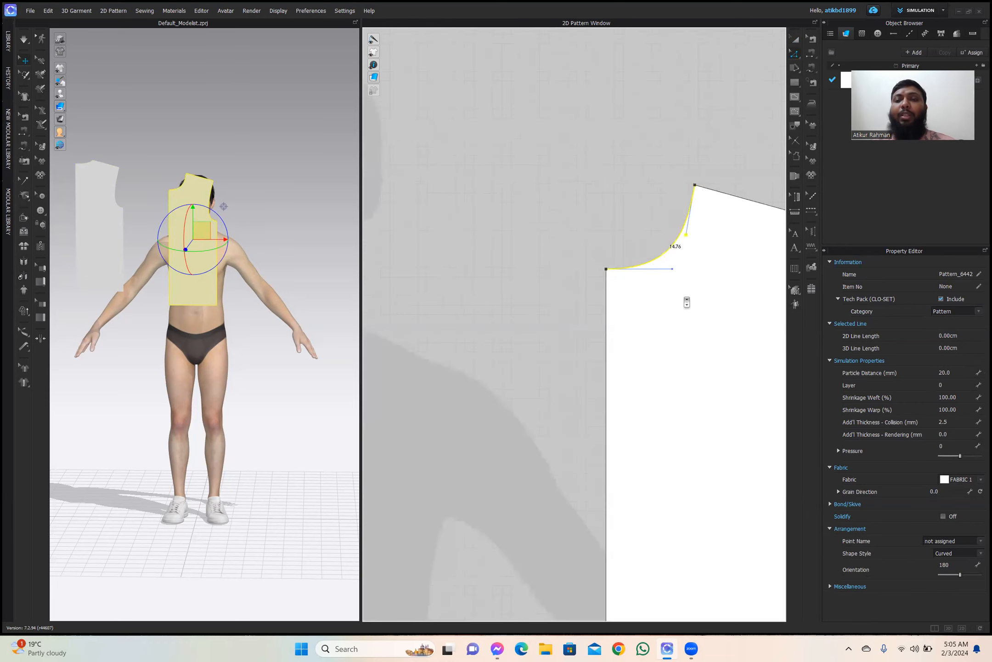
{"action": "scroll", "coordinate": [686, 302], "scroll_direction": "down", "scroll_amount": 5}
{"action": "scroll", "coordinate": [657, 266], "scroll_direction": "up", "scroll_amount": 6}
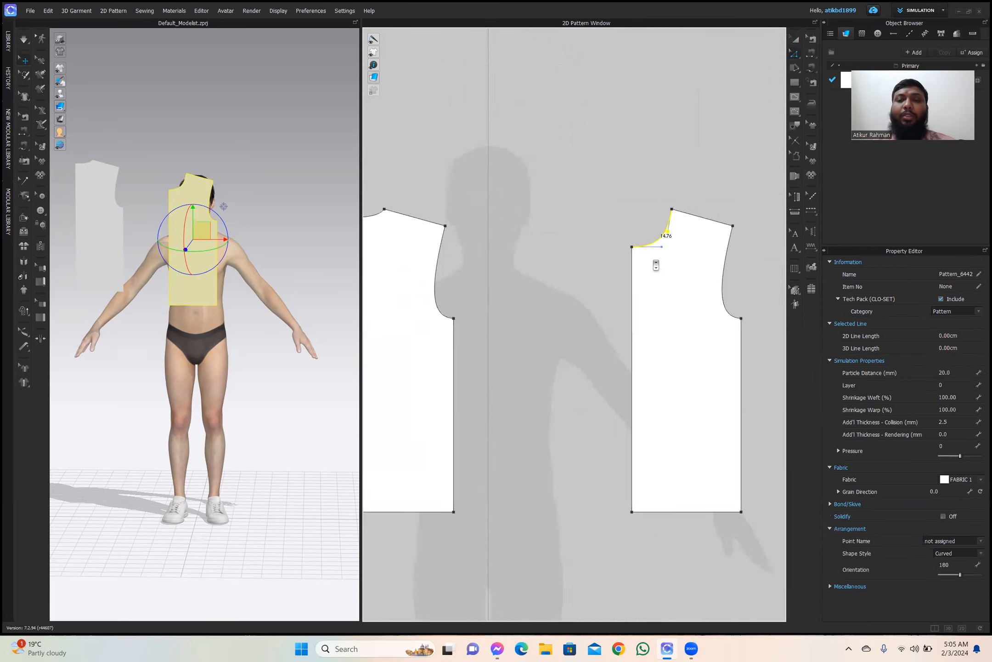
{"action": "left_click_drag", "start_coordinate": [690, 160], "coordinate": [690, 166]}
{"action": "scroll", "coordinate": [675, 282], "scroll_direction": "down", "scroll_amount": 6}
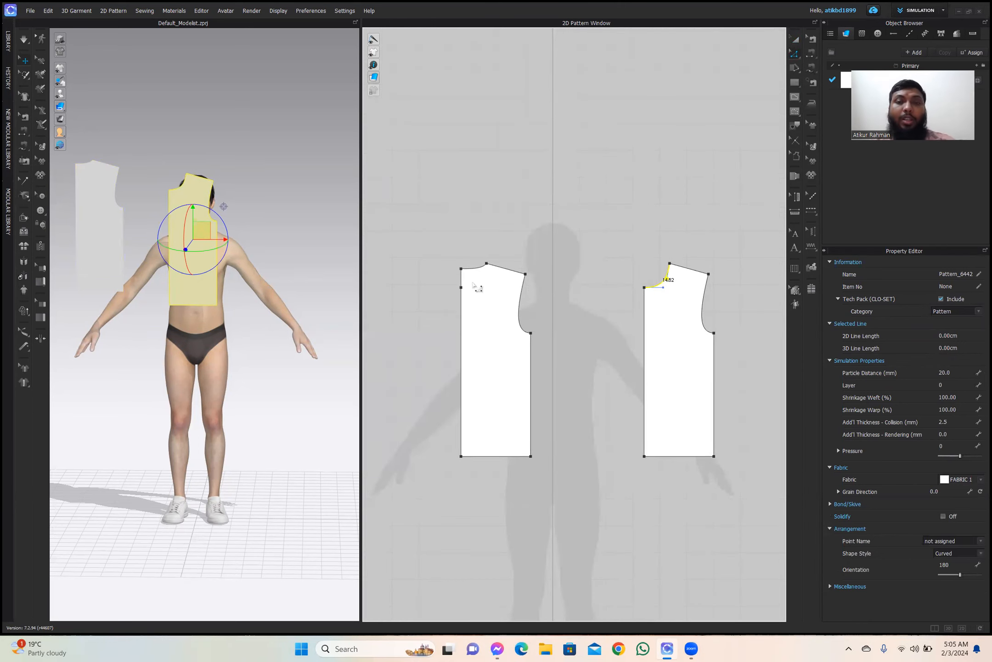
Delete the leftover point on the back piece's centre edge and move the front and back pieces farther apart.
{"action": "left_click", "coordinate": [462, 288]}
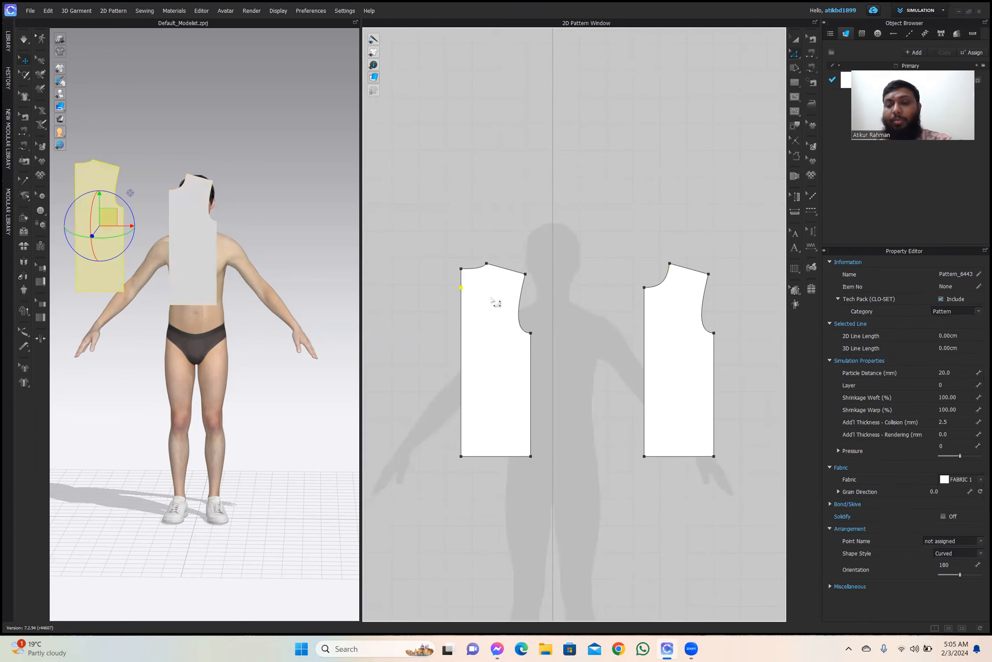
{"action": "key", "text": "Delete"}
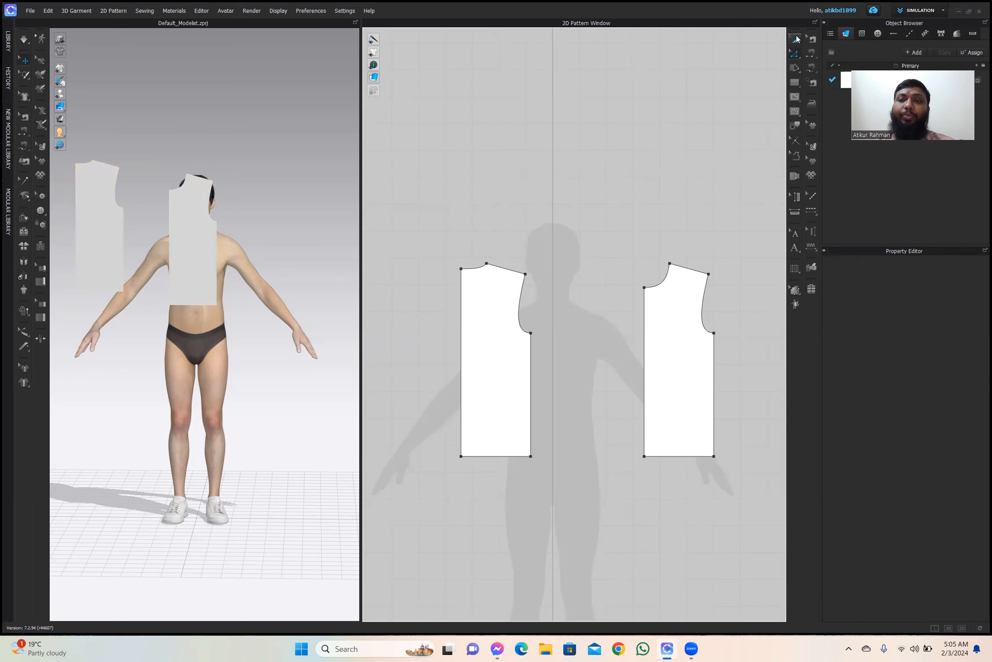
{"action": "scroll", "coordinate": [615, 290], "scroll_direction": "down", "scroll_amount": 5}
{"action": "left_click", "coordinate": [555, 309]}
{"action": "left_click_drag", "start_coordinate": [558, 297], "coordinate": [533, 296]}
{"action": "left_click", "coordinate": [637, 298]}
{"action": "left_click_drag", "start_coordinate": [642, 309], "coordinate": [646, 305]}
{"action": "left_click", "coordinate": [712, 293]}
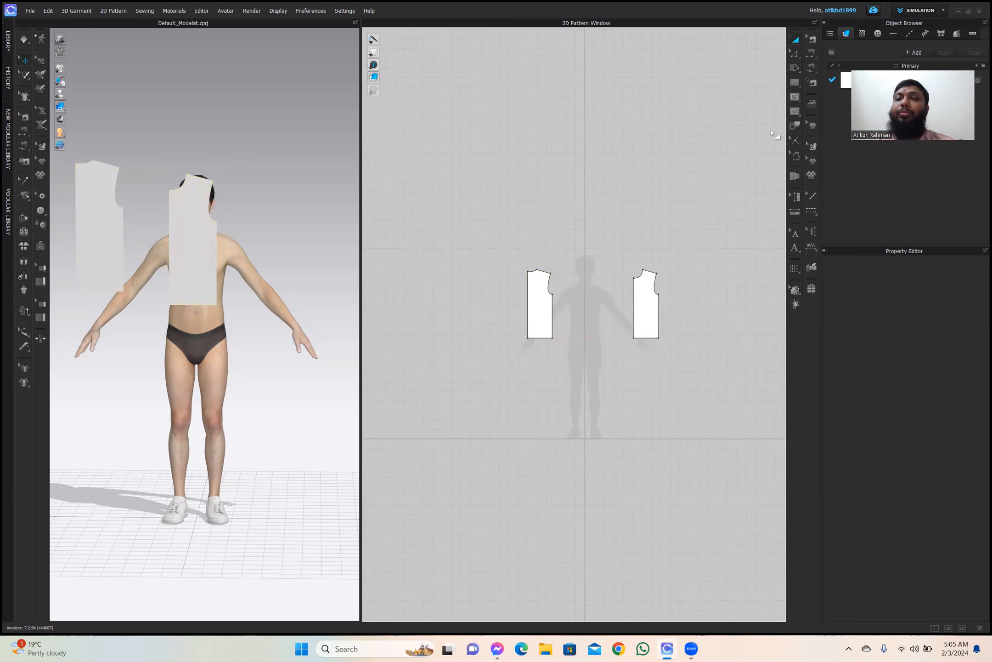
Unfold the front half-piece along its centre-front edge into a full front panel.
{"action": "left_click", "coordinate": [794, 54]}
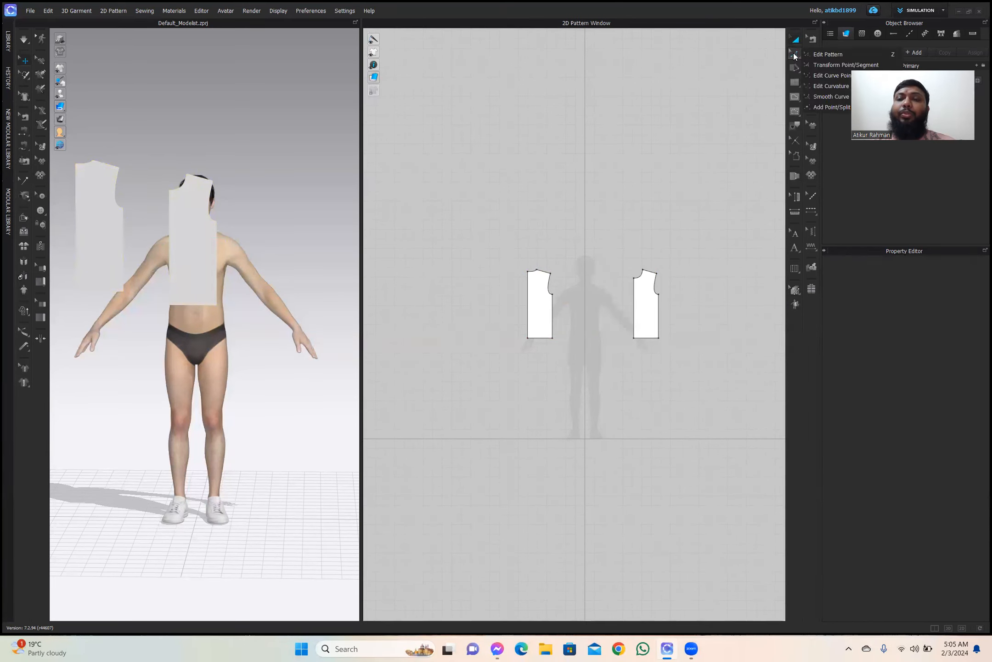
{"action": "left_click", "coordinate": [827, 55]}
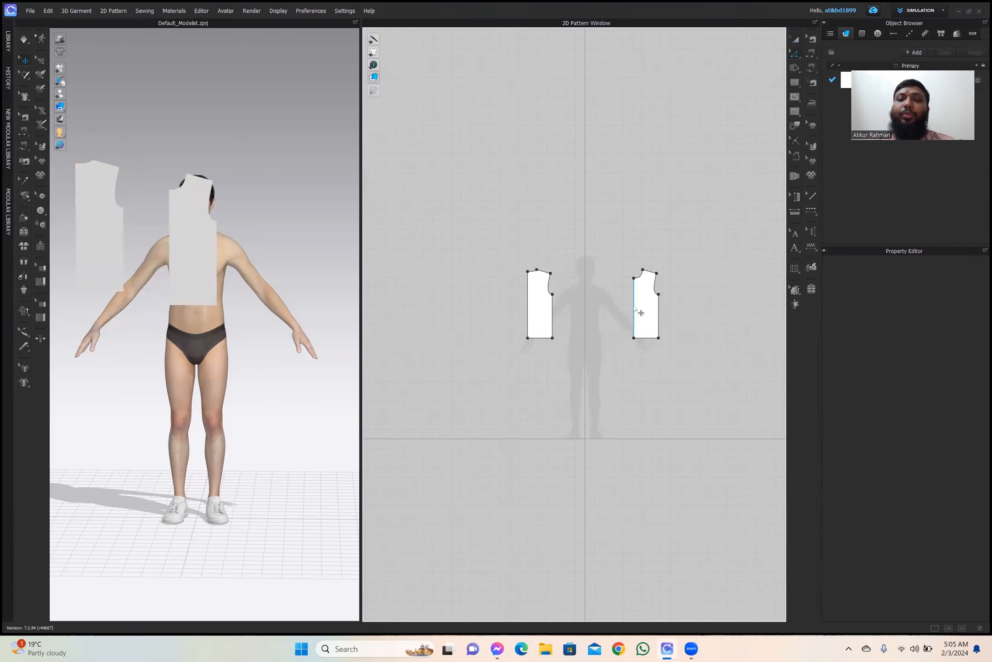
{"action": "left_click", "coordinate": [640, 312]}
{"action": "scroll", "coordinate": [640, 312], "scroll_direction": "up", "scroll_amount": 6}
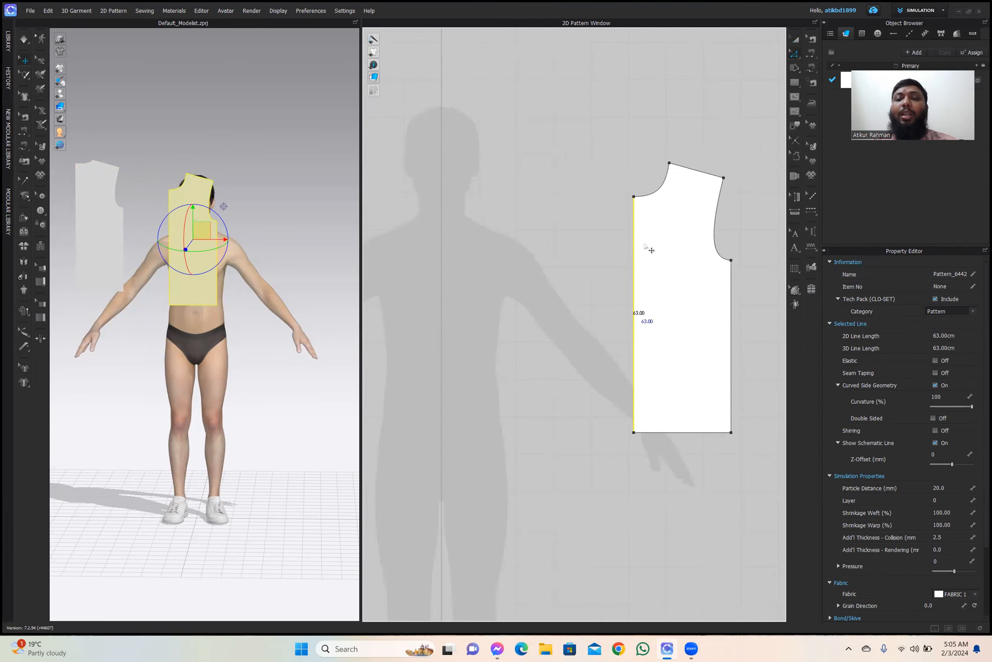
{"action": "right_click", "coordinate": [635, 301]}
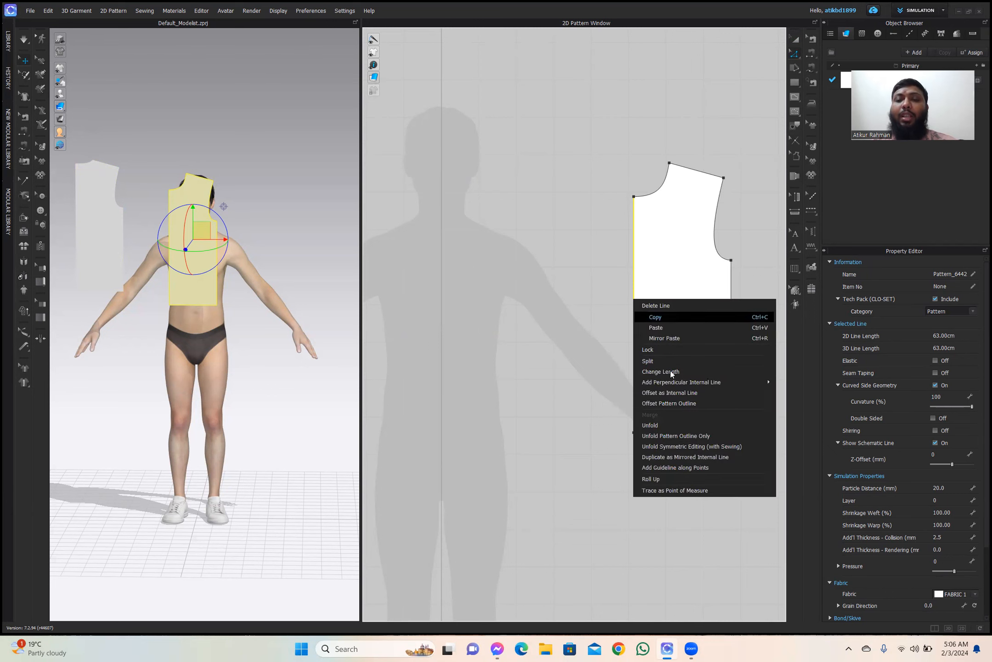
{"action": "left_click", "coordinate": [650, 425]}
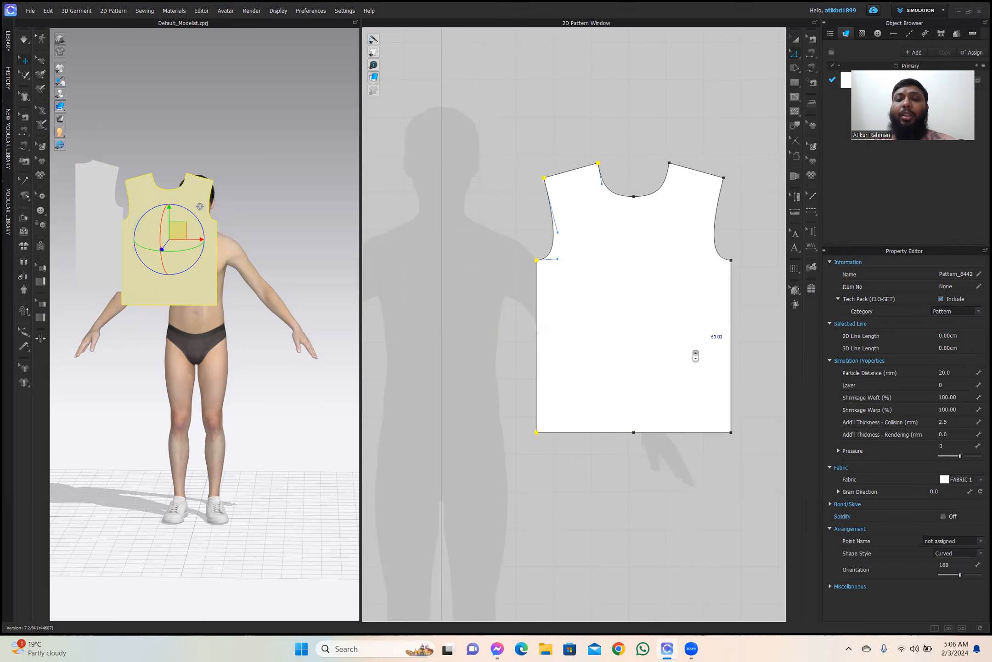
Unfold the back half-piece along its centre-back edge into a full back panel.
{"action": "scroll", "coordinate": [689, 355], "scroll_direction": "down", "scroll_amount": 3}
{"action": "scroll", "coordinate": [473, 342], "scroll_direction": "up", "scroll_amount": 2}
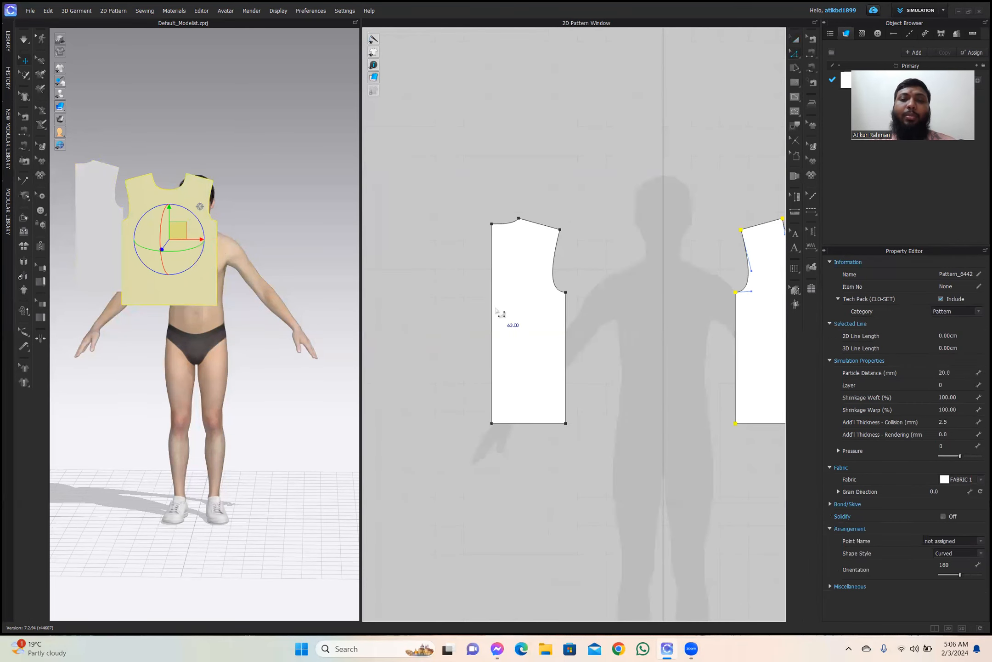
{"action": "left_click", "coordinate": [492, 310]}
{"action": "right_click", "coordinate": [490, 307]}
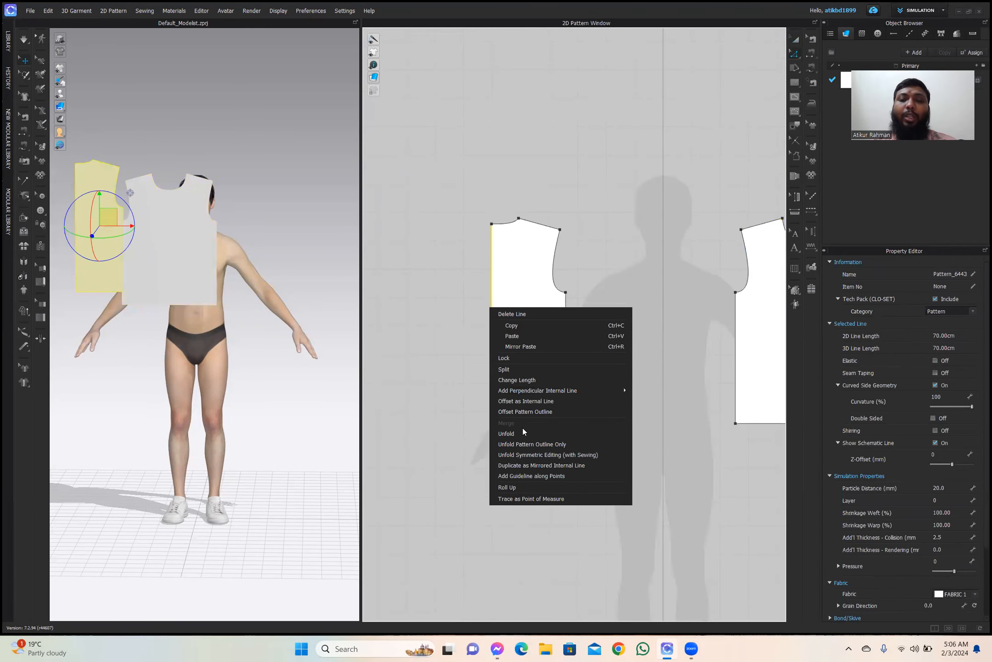
{"action": "left_click", "coordinate": [510, 432]}
{"action": "scroll", "coordinate": [546, 405], "scroll_direction": "down", "scroll_amount": 3}
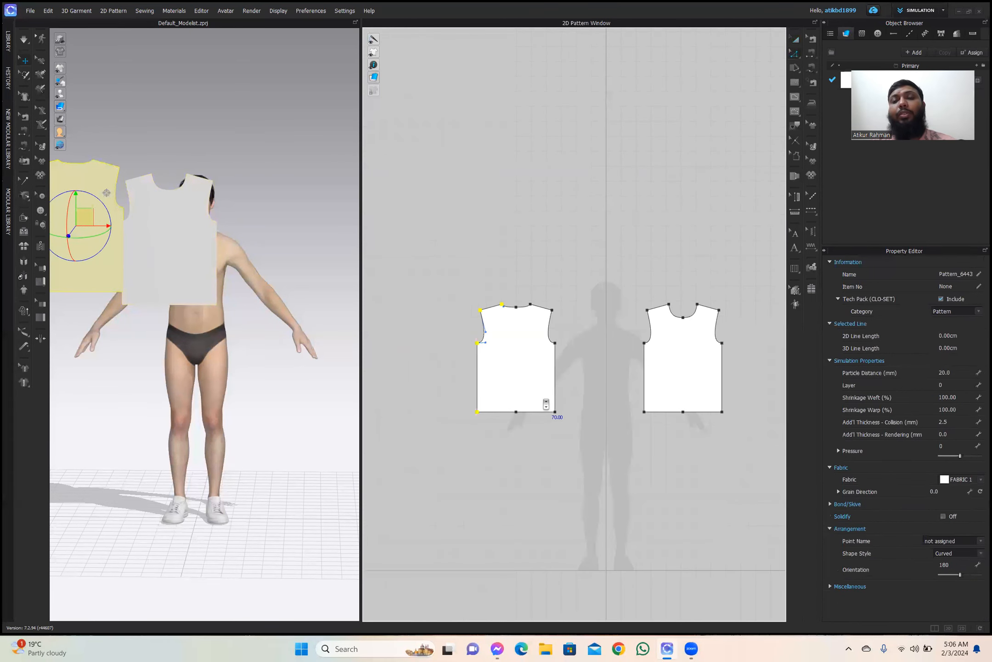
Move the front and back panels clear of the avatar in the 3D view, placing them above on opposite sides.
{"action": "left_click", "coordinate": [794, 39]}
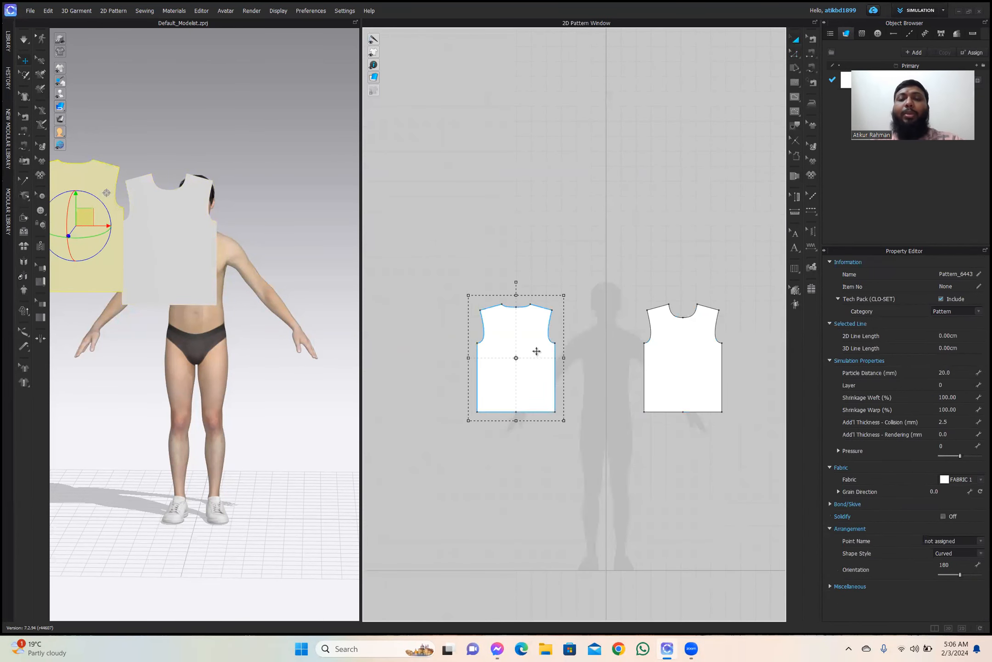
{"action": "scroll", "coordinate": [205, 292], "scroll_direction": "down", "scroll_amount": 2}
{"action": "middle_click_drag", "start_coordinate": [193, 299], "coordinate": [224, 319]}
{"action": "scroll", "coordinate": [230, 305], "scroll_direction": "up", "scroll_amount": 1}
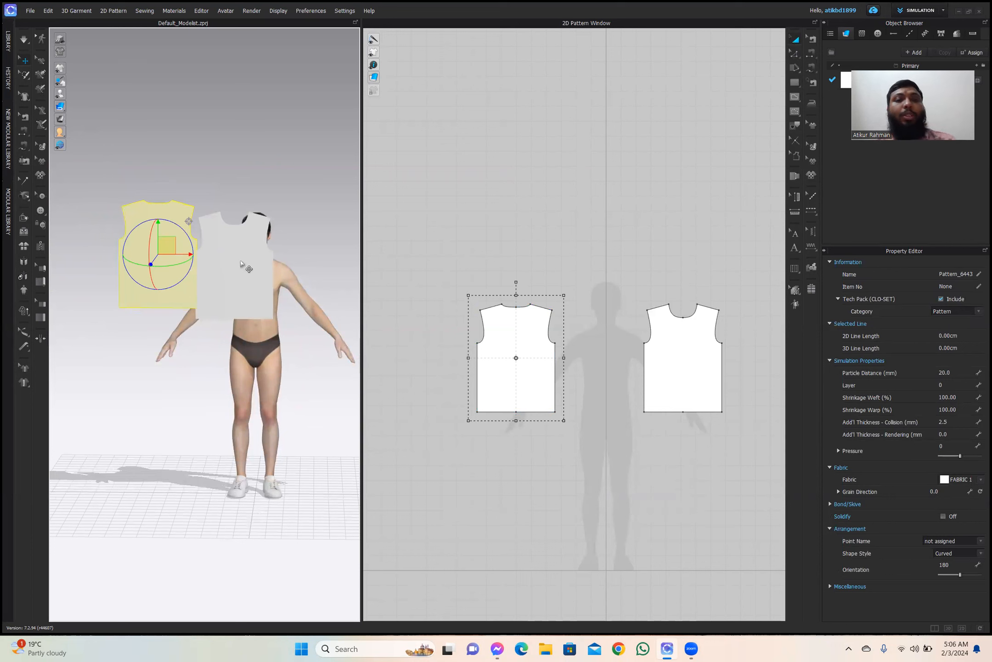
{"action": "left_click_drag", "start_coordinate": [248, 266], "coordinate": [345, 169]}
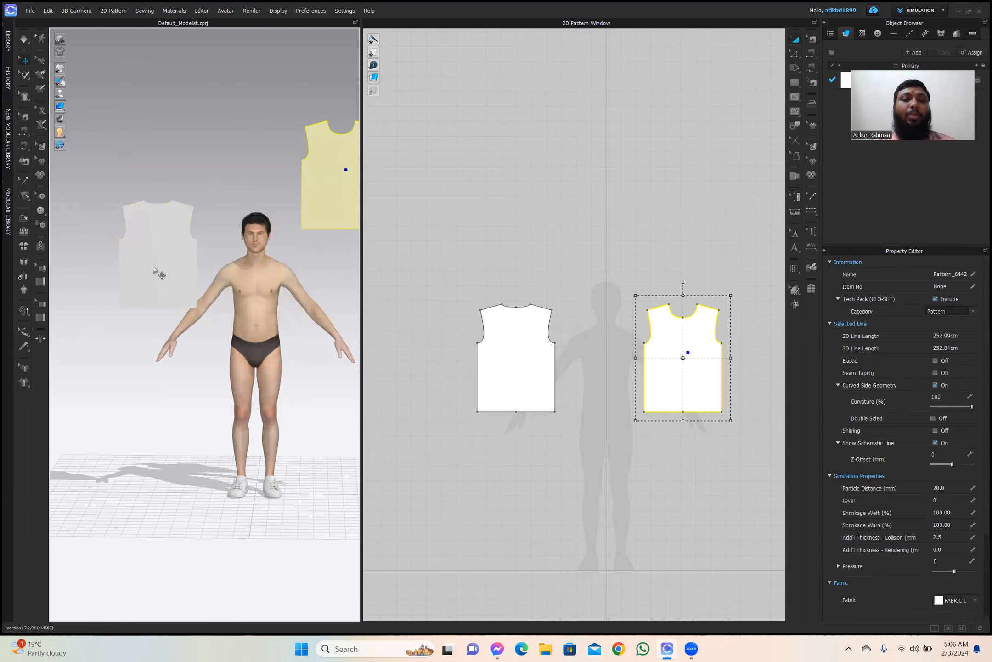
{"action": "left_click_drag", "start_coordinate": [167, 182], "coordinate": [153, 171]}
{"action": "left_click", "coordinate": [323, 173]}
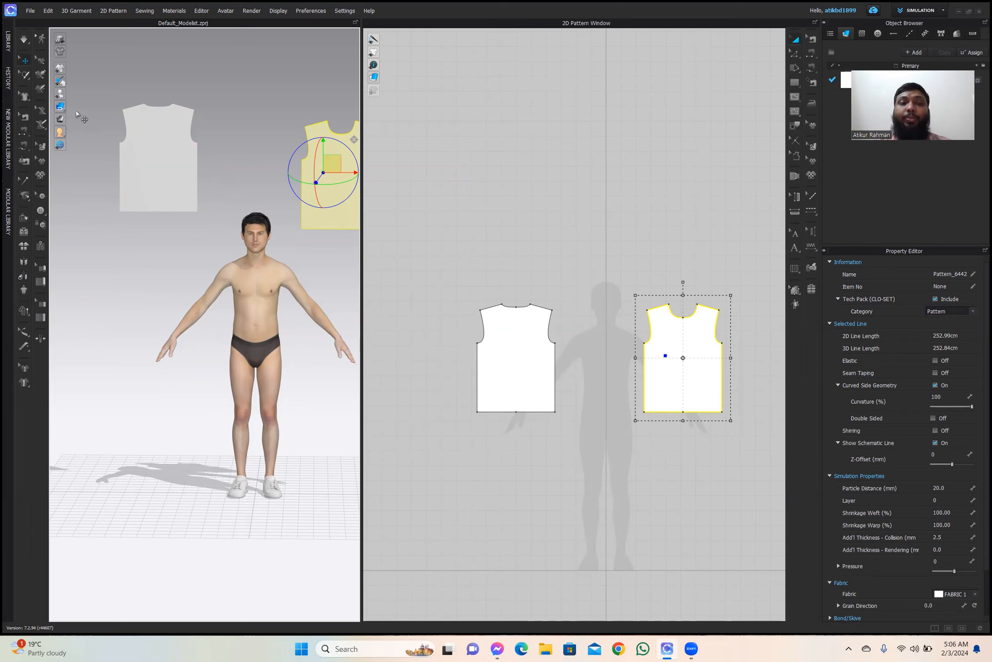
Show the avatar's arrangement points and place the front panel at the centre-front torso point.
{"action": "mouse_move", "coordinate": [60, 94]}
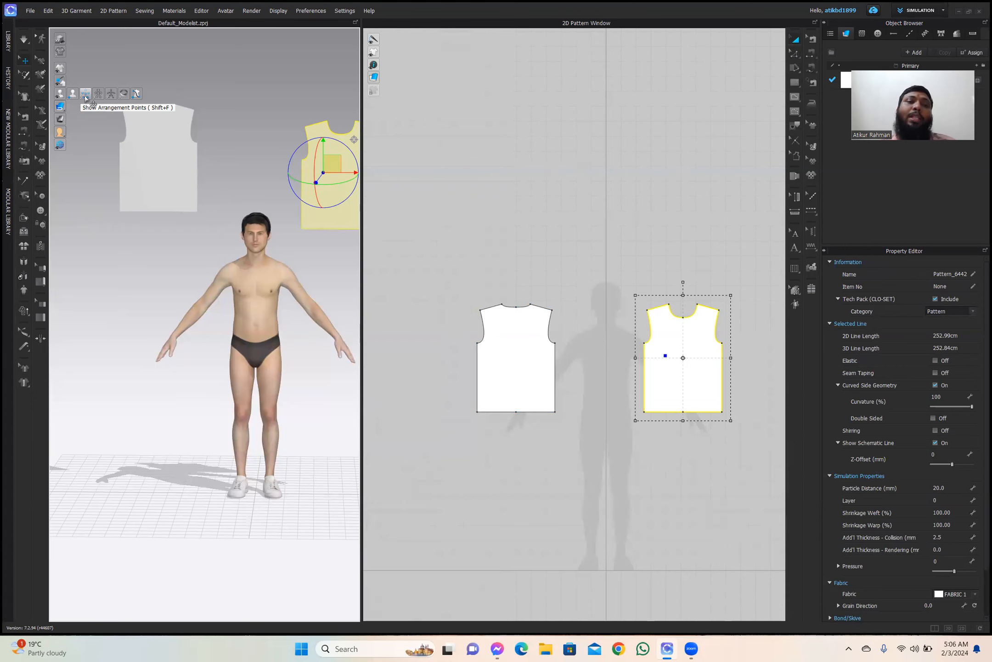
{"action": "left_click", "coordinate": [86, 94]}
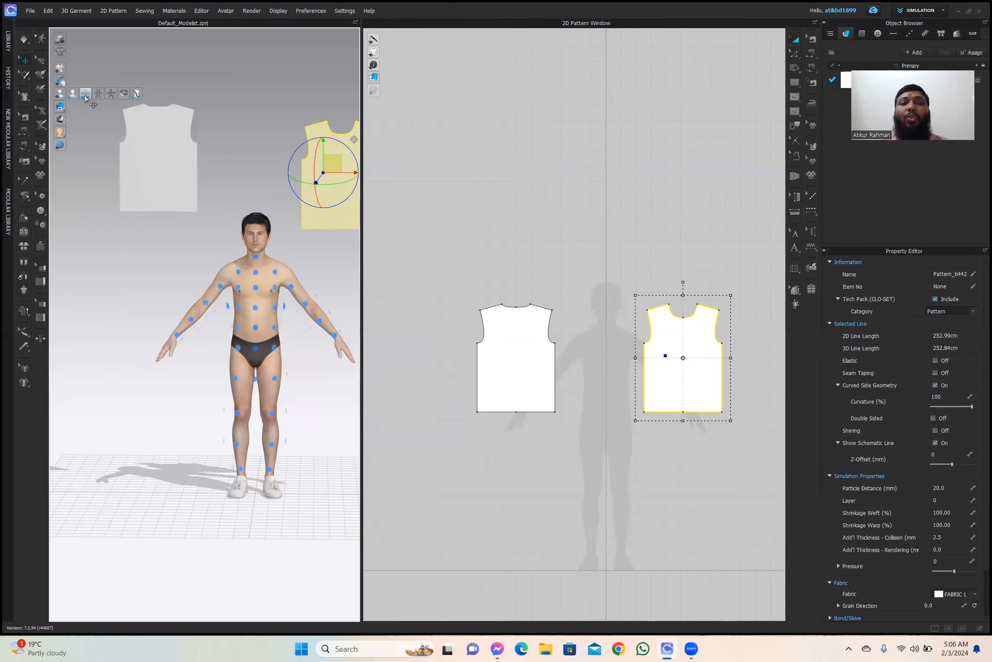
{"action": "right_click_drag", "start_coordinate": [213, 288], "coordinate": [289, 288]}
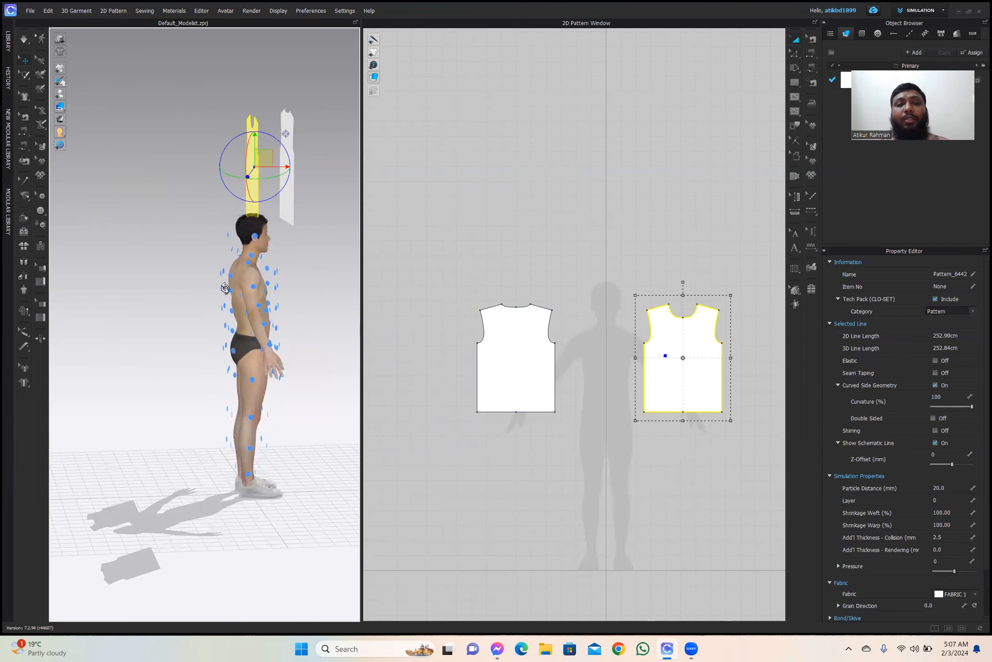
{"action": "mouse_move", "coordinate": [183, 287]}
{"action": "right_mouse_down"}
{"action": "mouse_move", "coordinate": [321, 286]}
{"action": "mouse_move", "coordinate": [175, 283]}
{"action": "mouse_move", "coordinate": [193, 284]}
{"action": "right_mouse_up"}
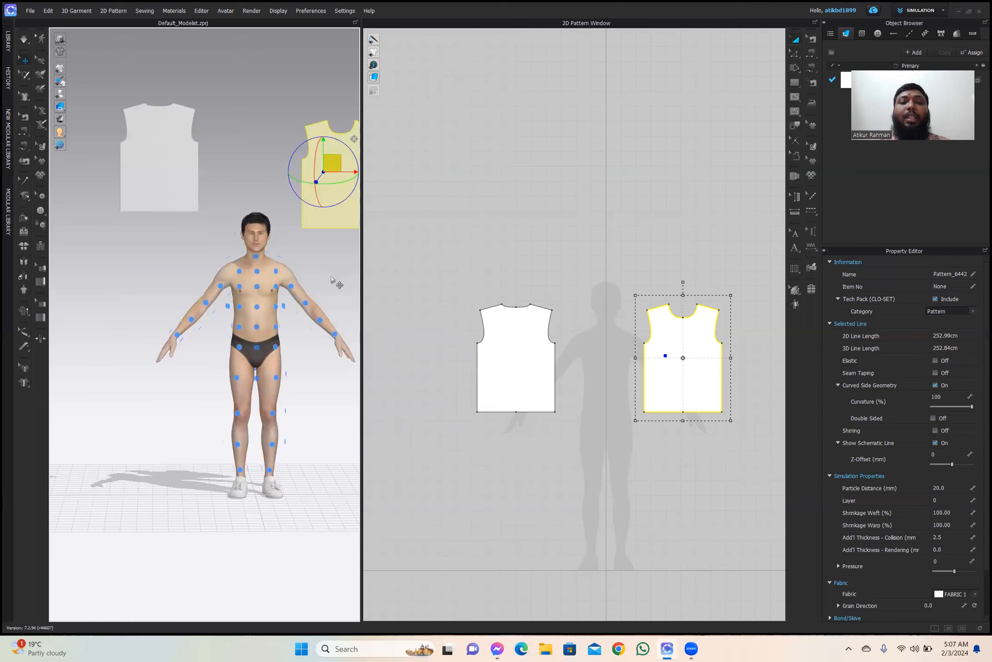
{"action": "left_click", "coordinate": [257, 307]}
Place the back panel at the centre-back torso arrangement point behind the avatar.
{"action": "right_click_drag", "start_coordinate": [376, 282], "coordinate": [507, 354]}
{"action": "left_click", "coordinate": [511, 353]}
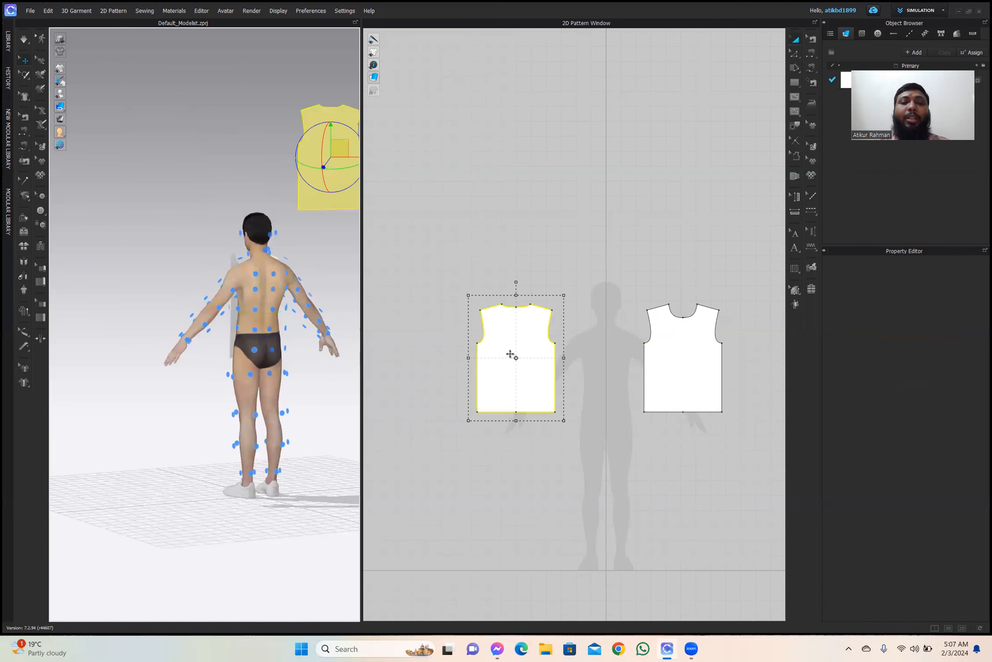
{"action": "right_click_drag", "start_coordinate": [270, 312], "coordinate": [156, 299]}
{"action": "left_click", "coordinate": [256, 308]}
{"action": "right_click_drag", "start_coordinate": [262, 312], "coordinate": [241, 313]}
{"action": "right_click_drag", "start_coordinate": [190, 162], "coordinate": [167, 159]}
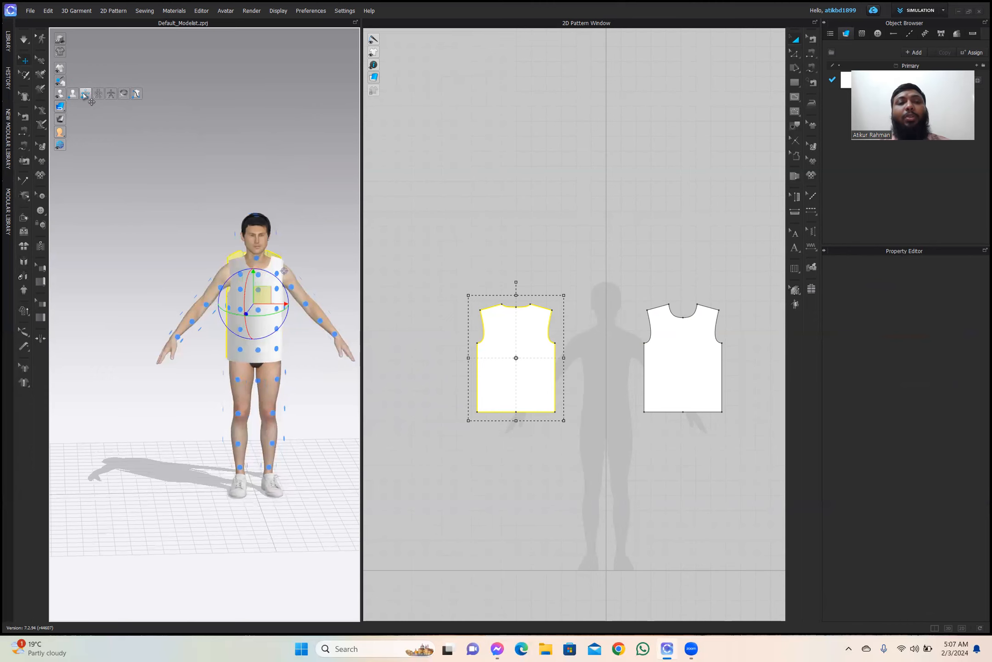
Hide the arrangement points and check how the front and back panels sit around the avatar's torso.
{"action": "left_click", "coordinate": [86, 95]}
{"action": "scroll", "coordinate": [254, 285], "scroll_direction": "up", "scroll_amount": 4}
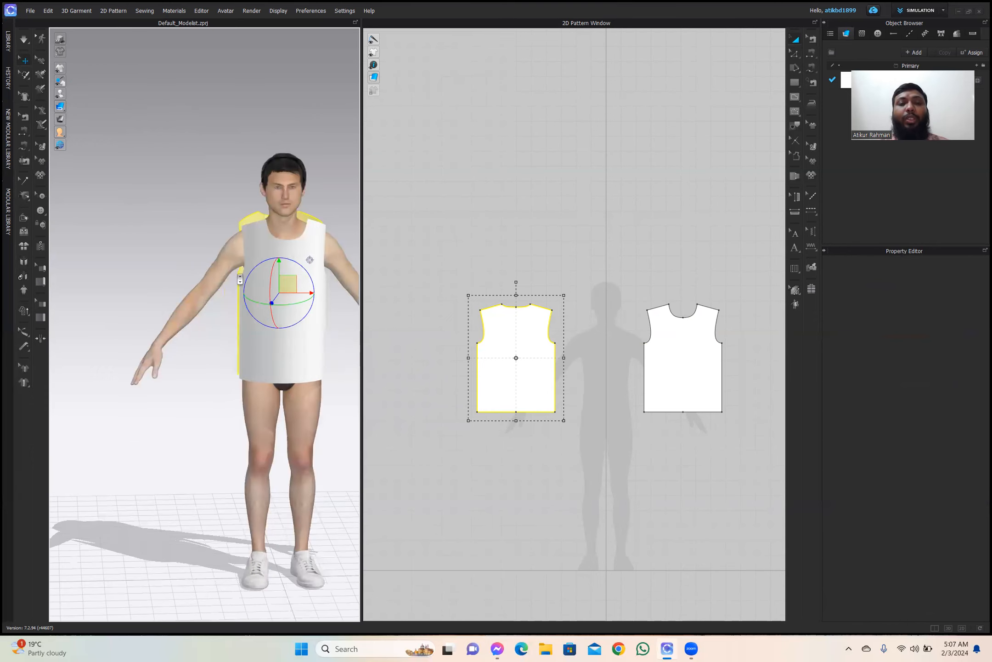
{"action": "middle_click_drag", "start_coordinate": [254, 285], "coordinate": [182, 283]}
{"action": "mouse_move", "coordinate": [214, 277]}
{"action": "right_mouse_down"}
{"action": "mouse_move", "coordinate": [200, 277]}
{"action": "mouse_move", "coordinate": [222, 275]}
{"action": "right_mouse_up"}
{"action": "mouse_move", "coordinate": [201, 214]}
{"action": "right_mouse_down"}
{"action": "mouse_move", "coordinate": [210, 211]}
{"action": "mouse_move", "coordinate": [189, 213]}
{"action": "right_mouse_up"}
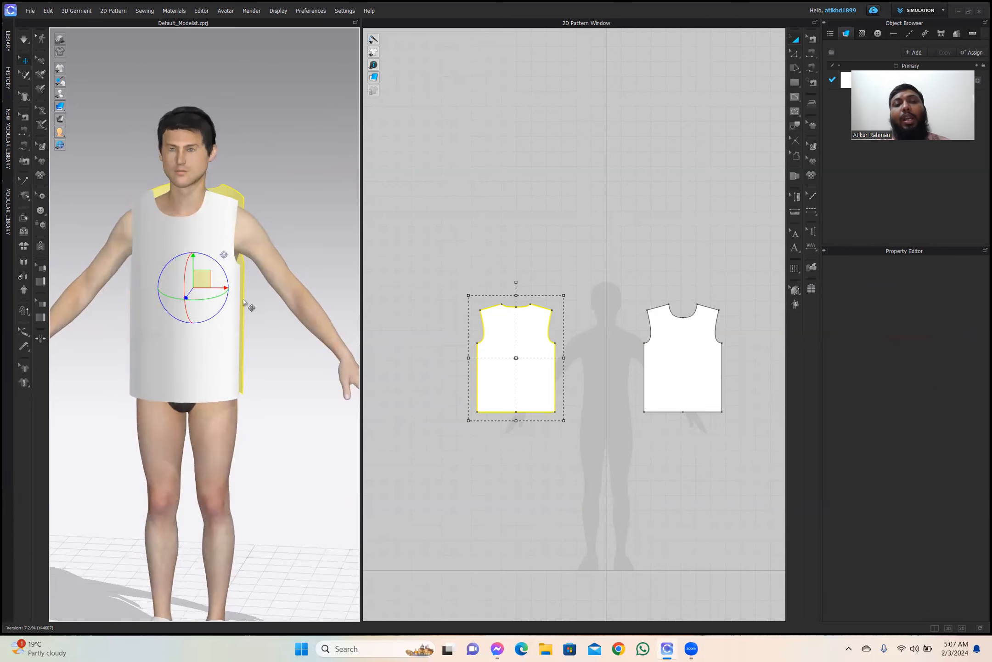
Join the back and front panels along both shoulder lines with Free Sewing, matching each neck point to neck point.
{"action": "right_click_drag", "start_coordinate": [207, 326], "coordinate": [276, 223]}
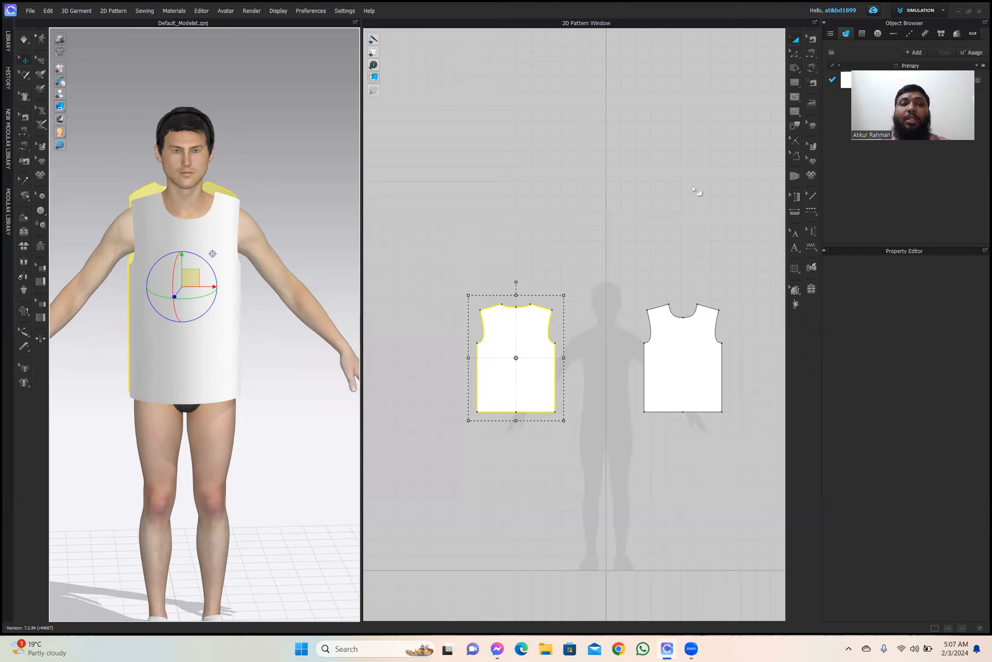
{"action": "left_click", "coordinate": [811, 70]}
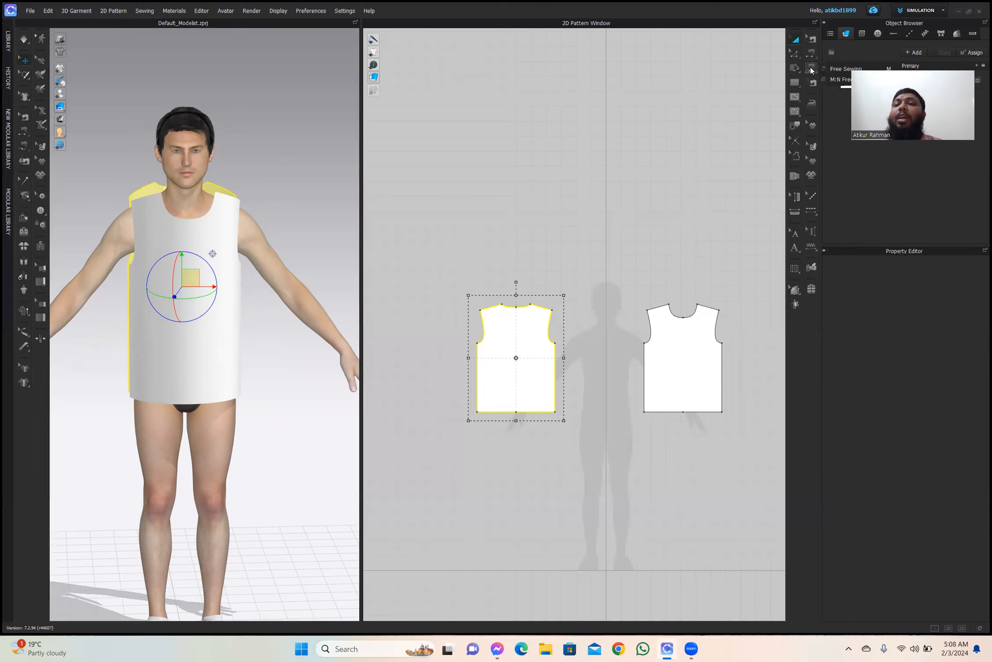
{"action": "left_click", "coordinate": [846, 69]}
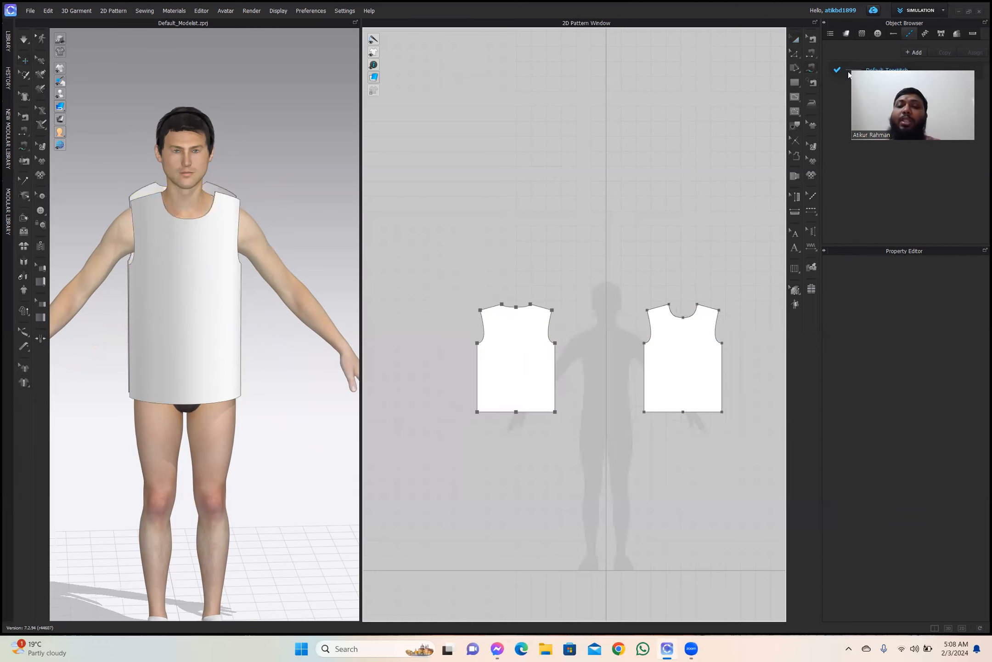
{"action": "left_click", "coordinate": [531, 305]}
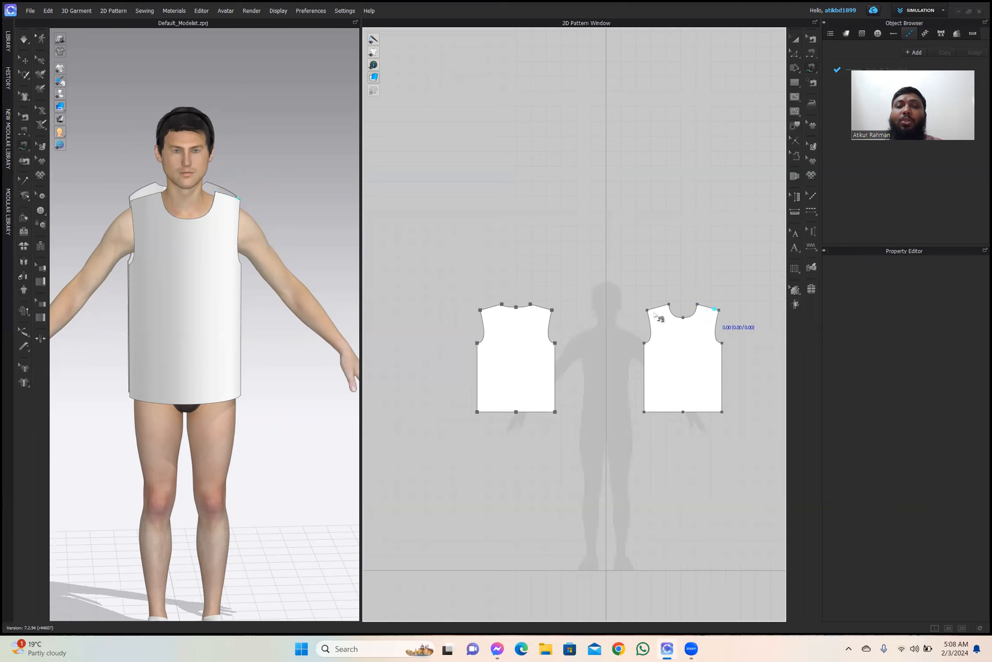
{"action": "left_click", "coordinate": [501, 305]}
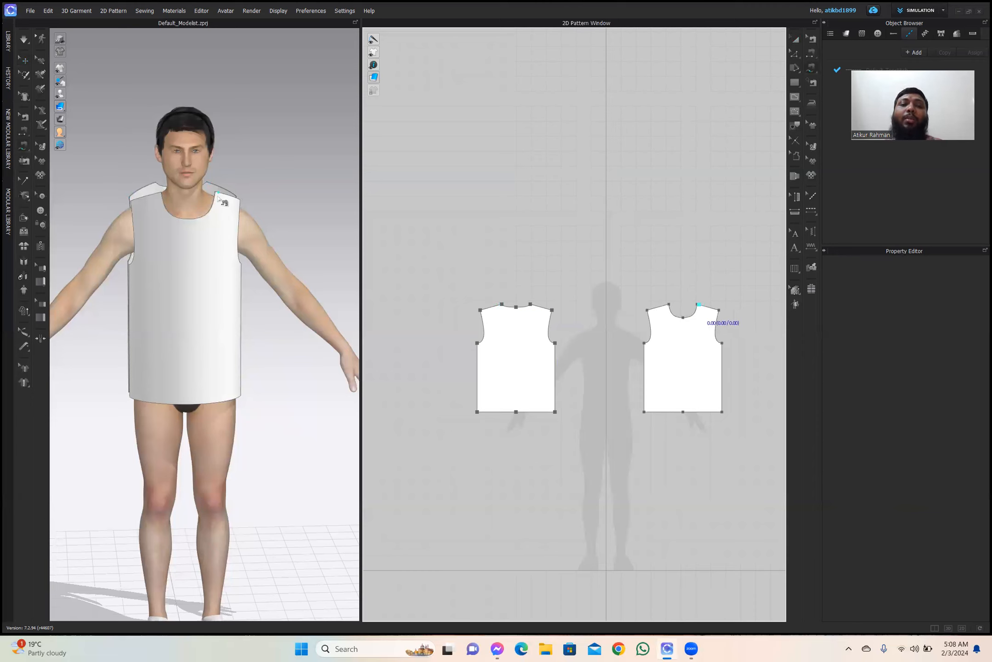
{"action": "left_click", "coordinate": [498, 306]}
{"action": "left_click", "coordinate": [481, 310]}
{"action": "left_click", "coordinate": [699, 305]}
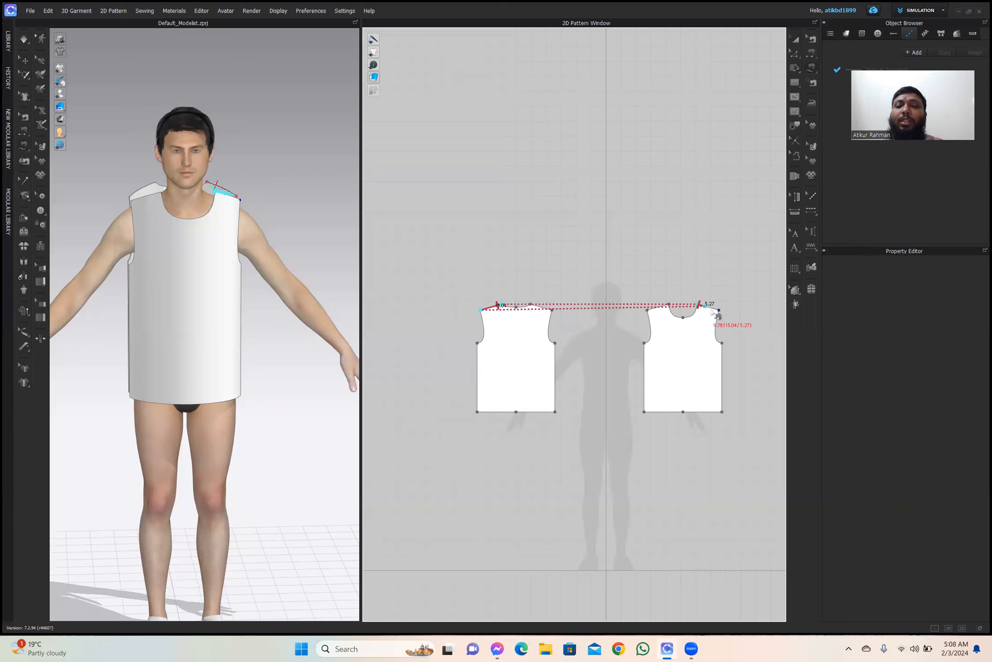
{"action": "left_click", "coordinate": [720, 332]}
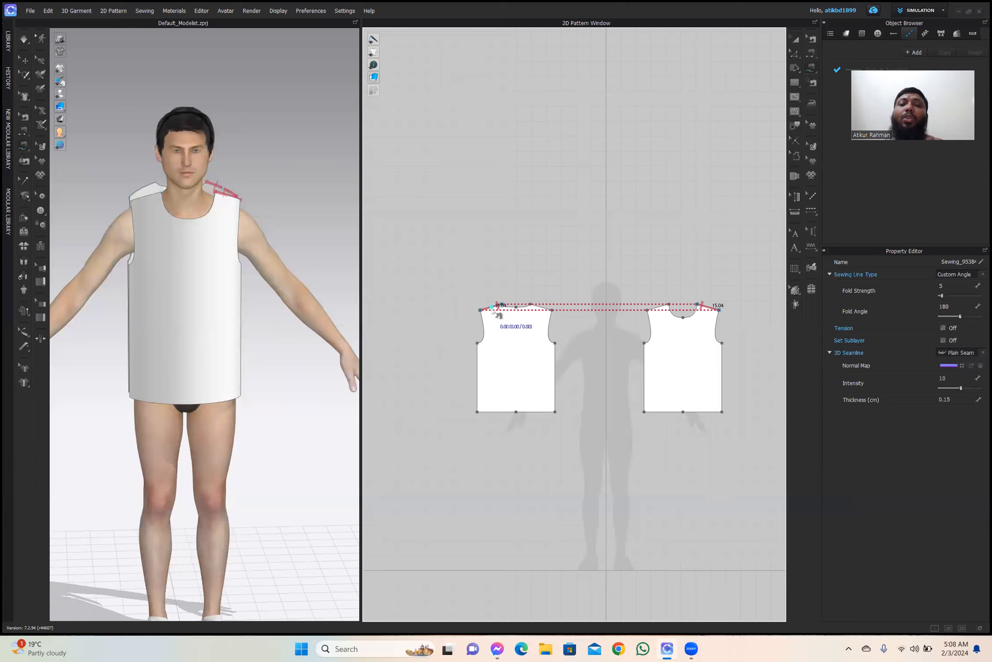
{"action": "left_click", "coordinate": [545, 309]}
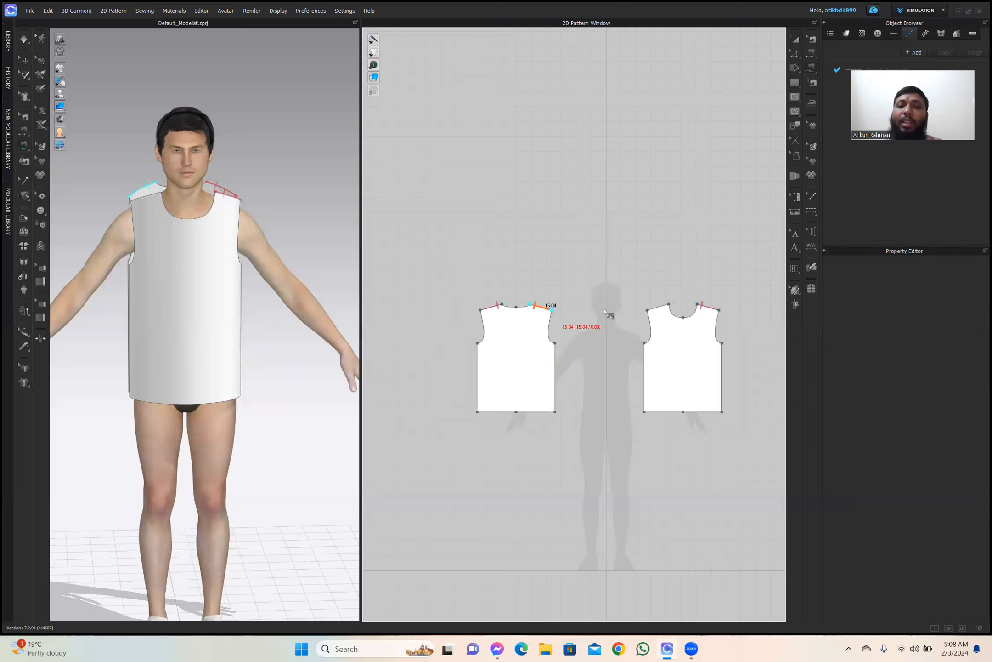
{"action": "left_click", "coordinate": [647, 312]}
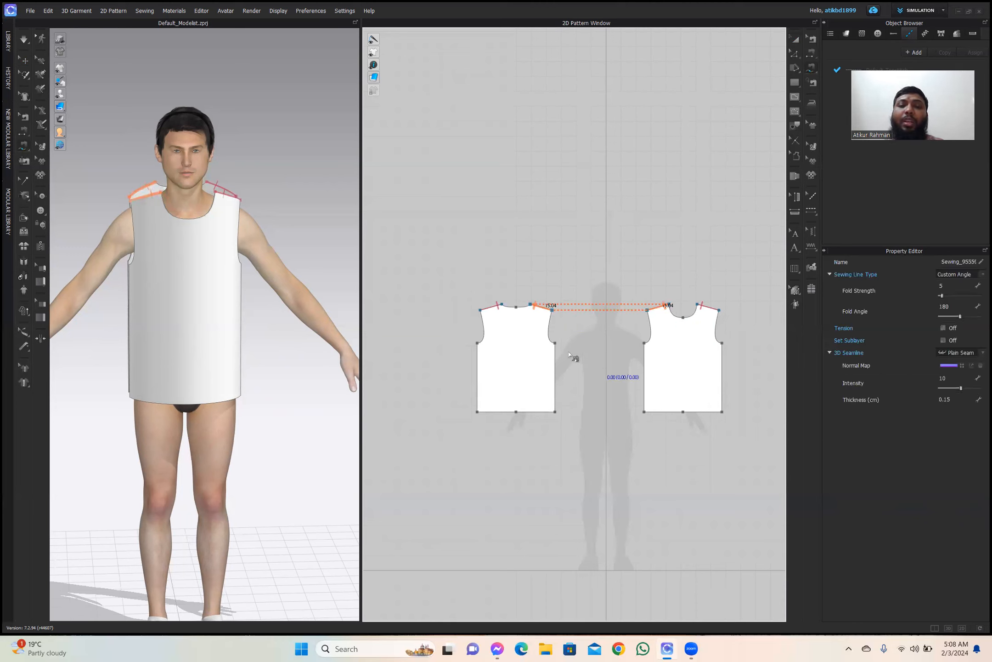
{"action": "right_click_drag", "start_coordinate": [218, 328], "coordinate": [216, 327]}
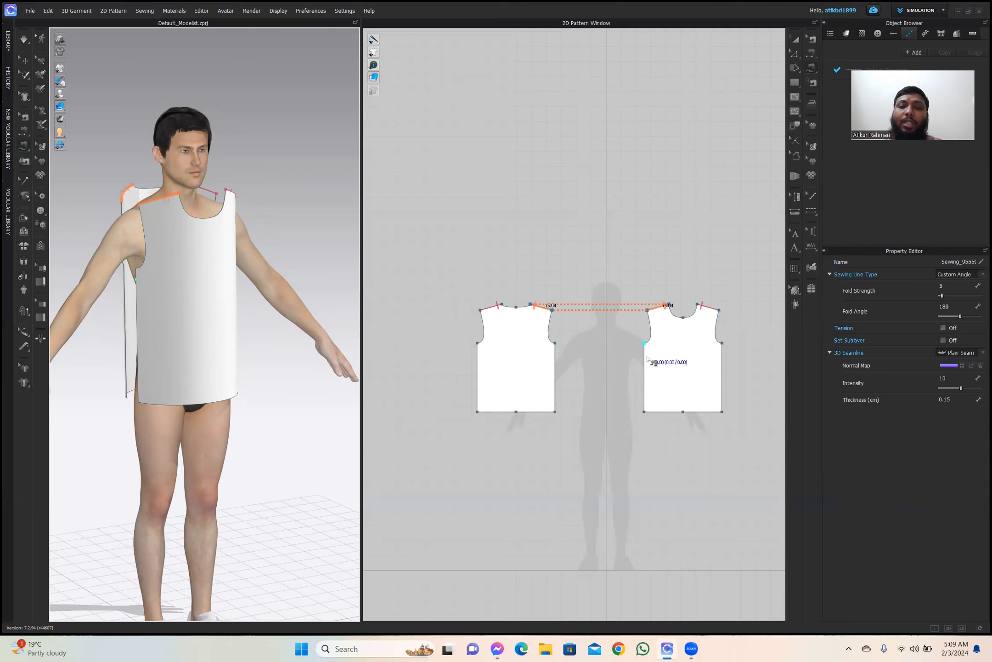
{"action": "left_click", "coordinate": [562, 372]}
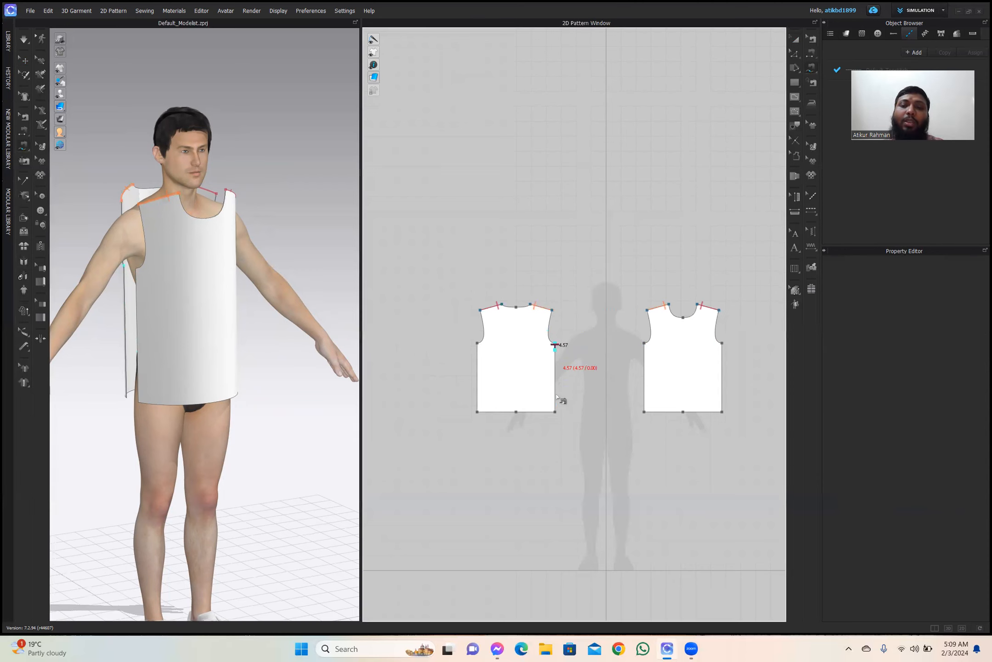
{"action": "left_click", "coordinate": [557, 412]}
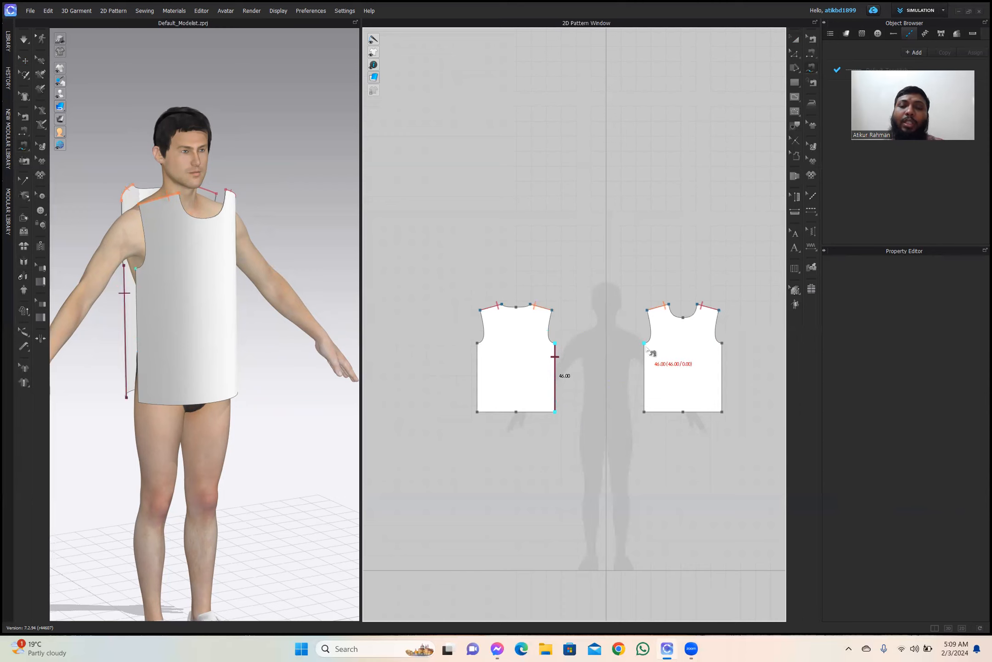
{"action": "left_click", "coordinate": [645, 345]}
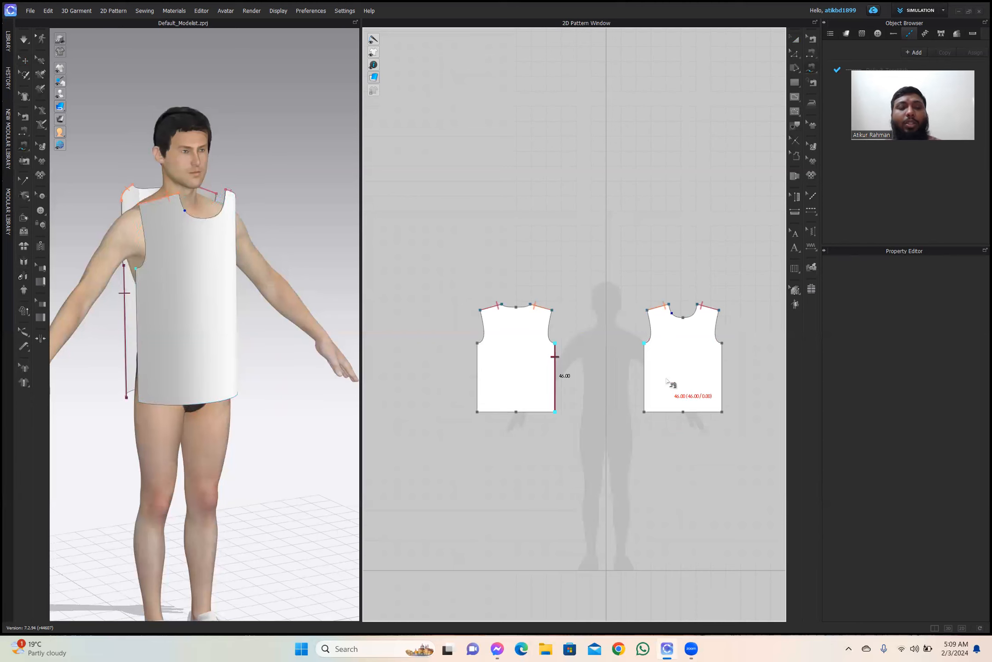
{"action": "key", "text": "Escape"}
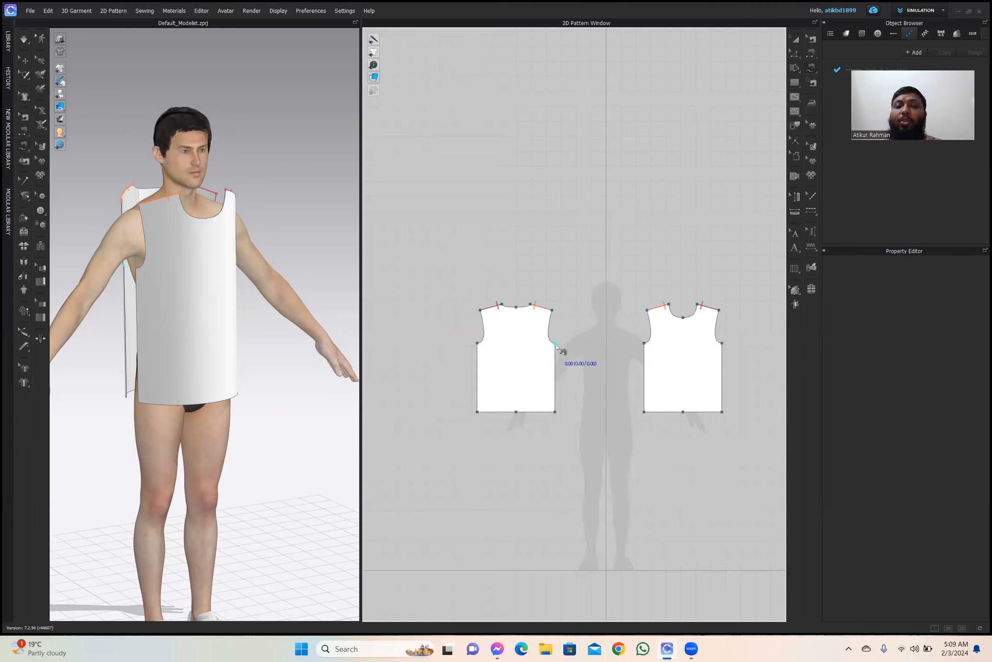
Sew the back and front side edges together from underarm to hem on the avatar's right side.
{"action": "left_click", "coordinate": [556, 411]}
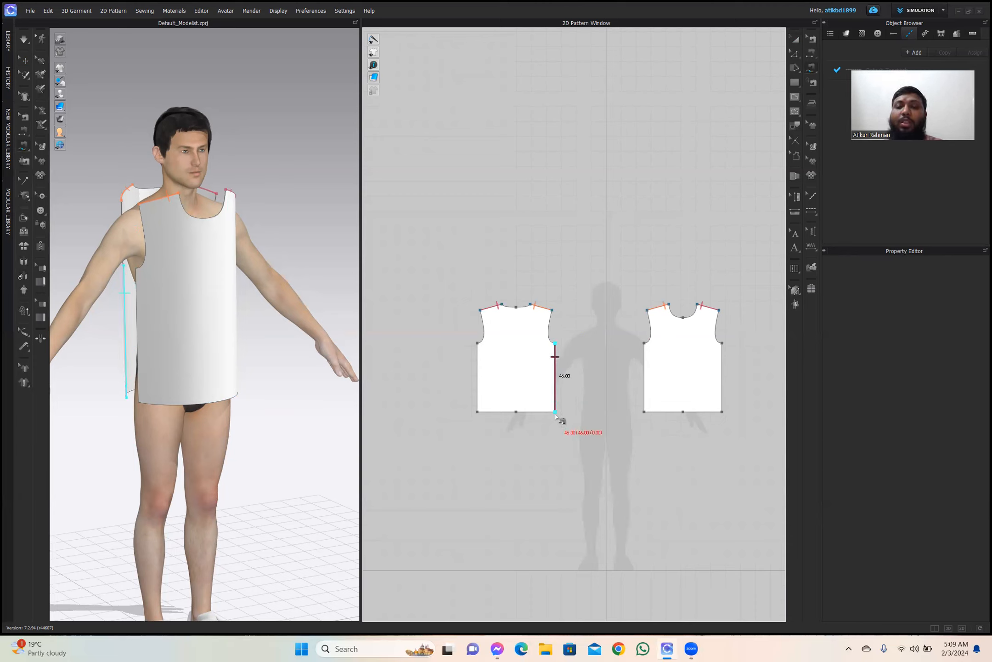
{"action": "left_click", "coordinate": [644, 342]}
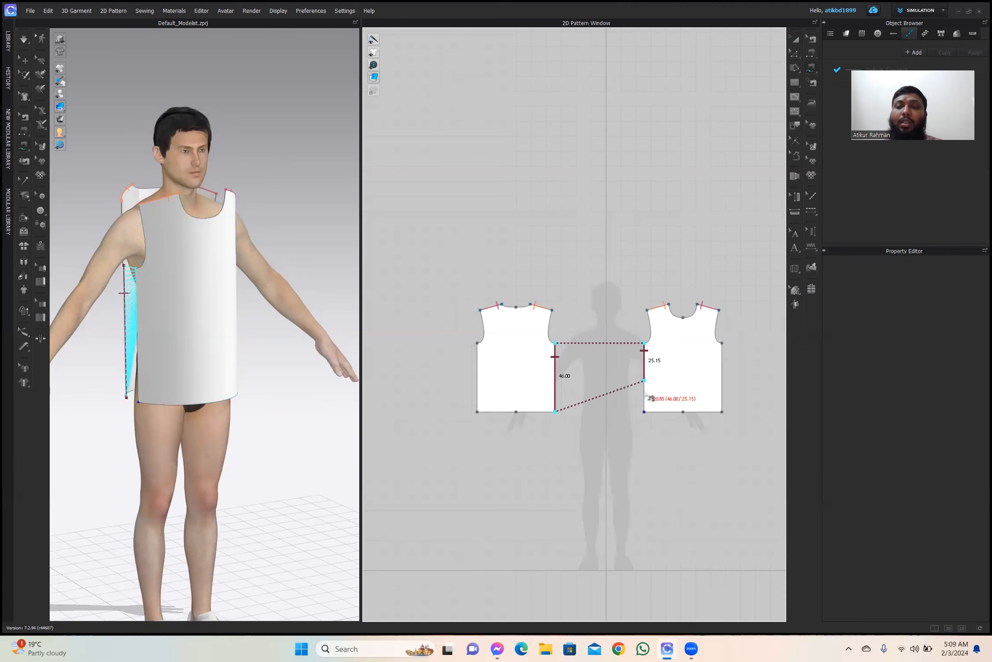
{"action": "left_click", "coordinate": [644, 411]}
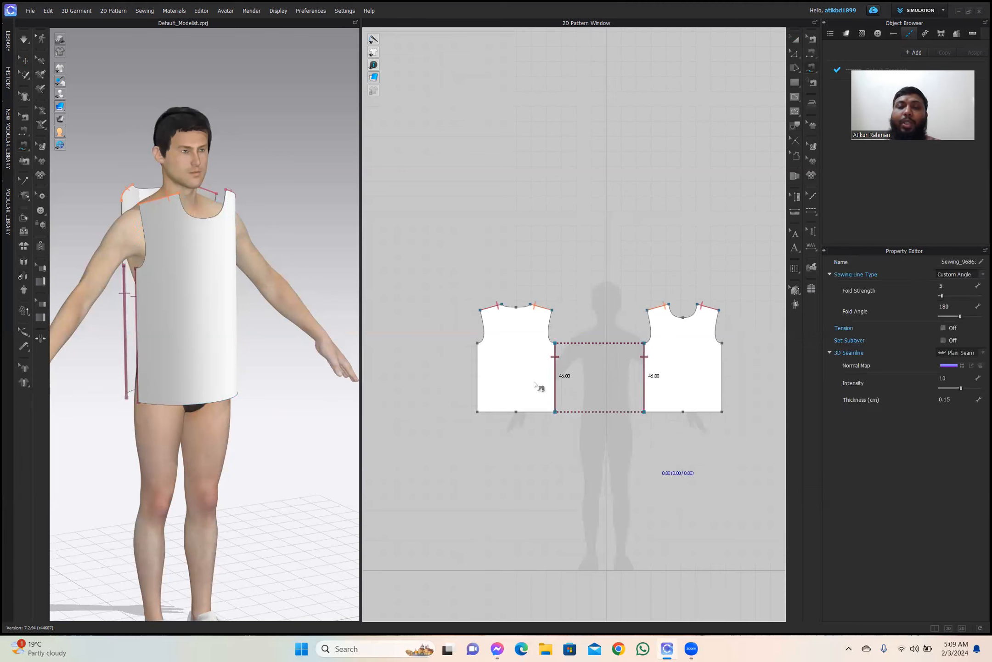
Sew the remaining back and front side edges together from underarm to hem on the avatar's left side.
{"action": "left_click", "coordinate": [477, 343]}
{"action": "left_click", "coordinate": [479, 410]}
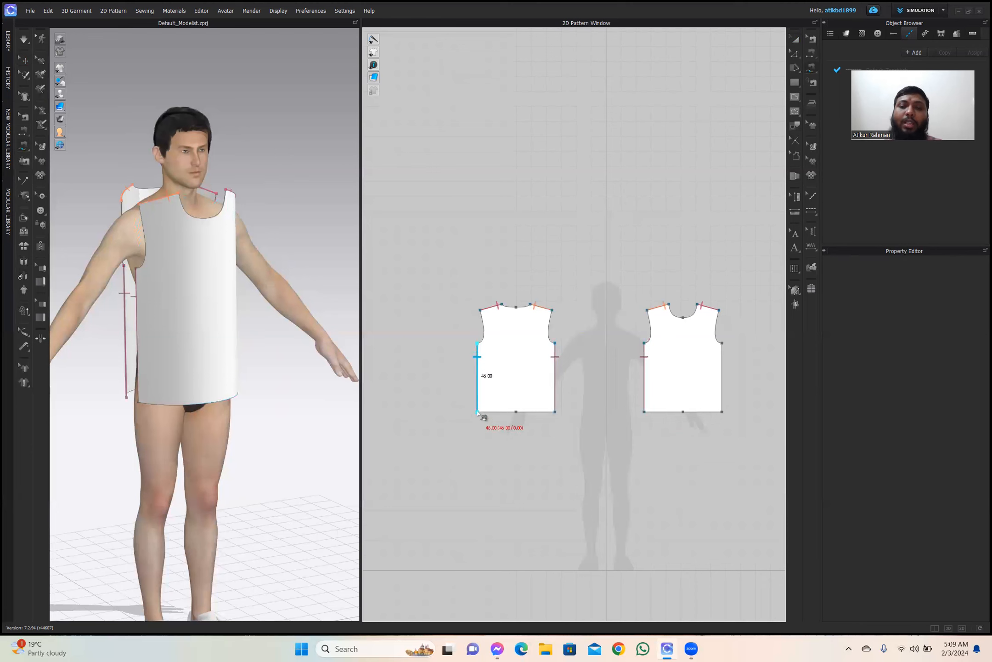
{"action": "right_click_drag", "start_coordinate": [291, 337], "coordinate": [236, 326]}
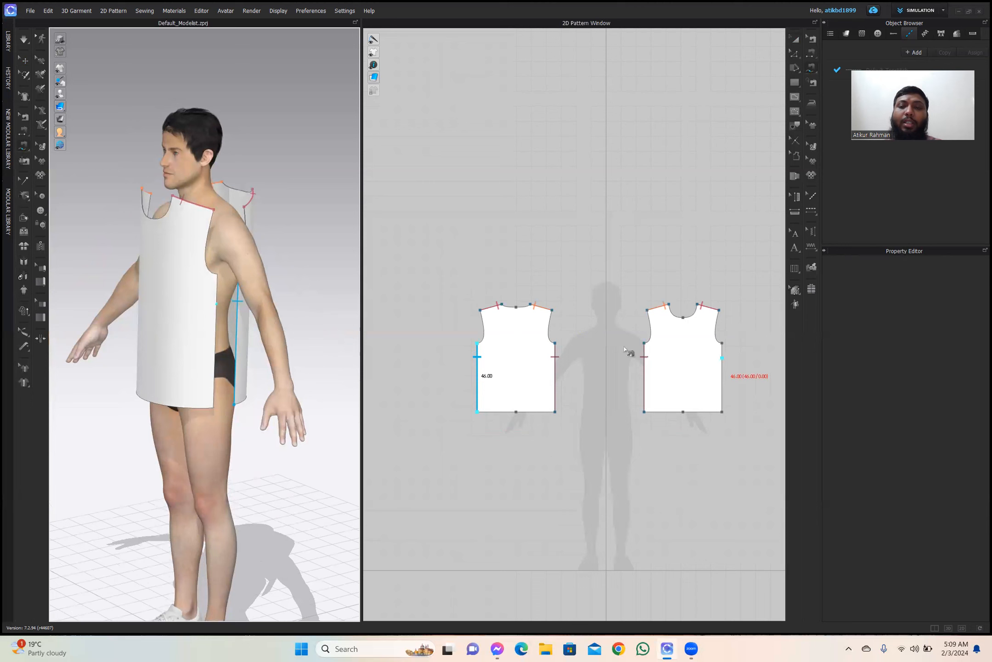
{"action": "left_click", "coordinate": [722, 343]}
{"action": "left_click", "coordinate": [723, 411]}
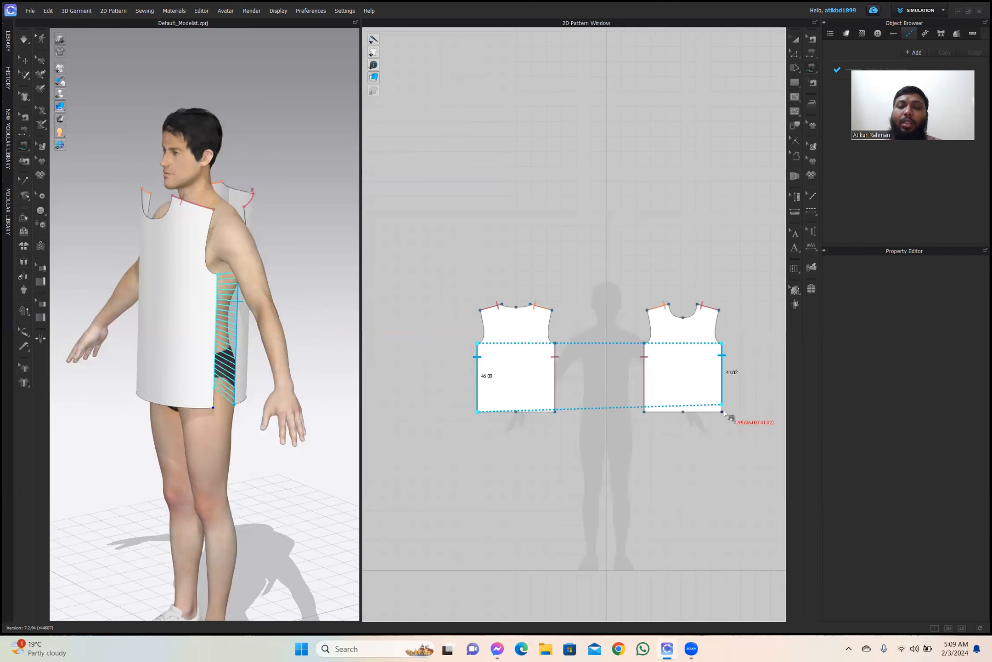
{"action": "right_click_drag", "start_coordinate": [213, 287], "coordinate": [235, 282]}
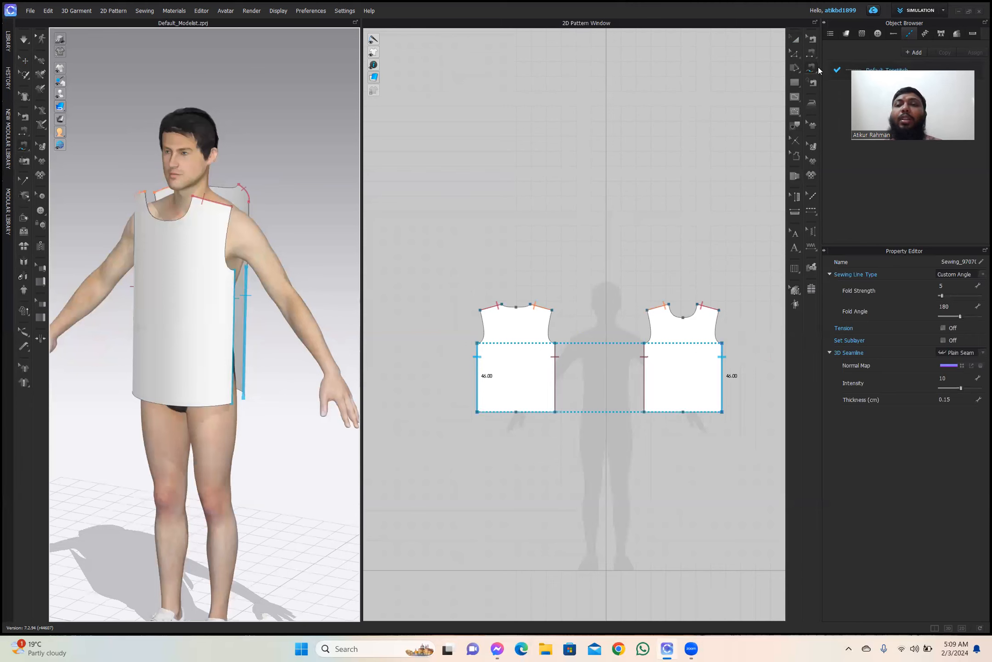
Leave the sewing tool and simulate the garment so the sewn panels drape onto the avatar.
{"action": "left_click", "coordinate": [799, 43]}
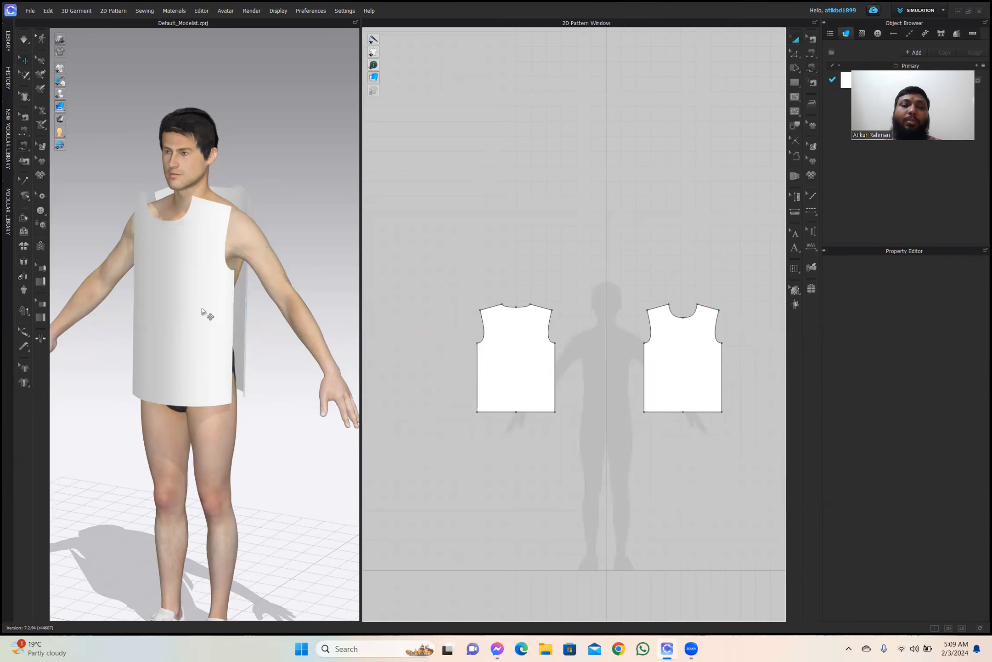
{"action": "key", "text": "space"}
{"action": "right_click_drag", "start_coordinate": [241, 311], "coordinate": [240, 312]}
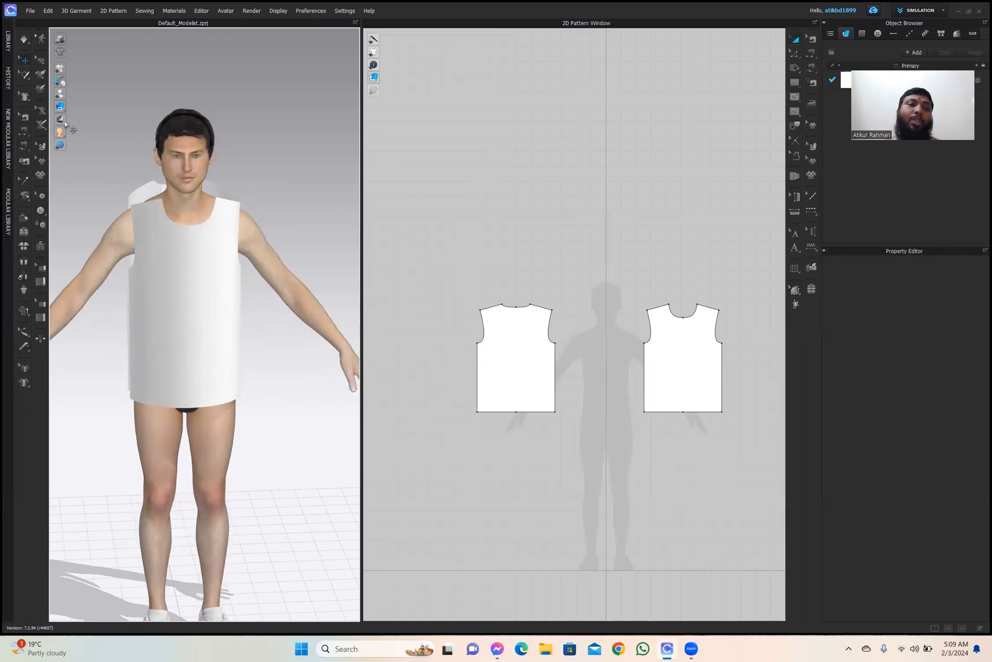
{"action": "left_click", "coordinate": [27, 42]}
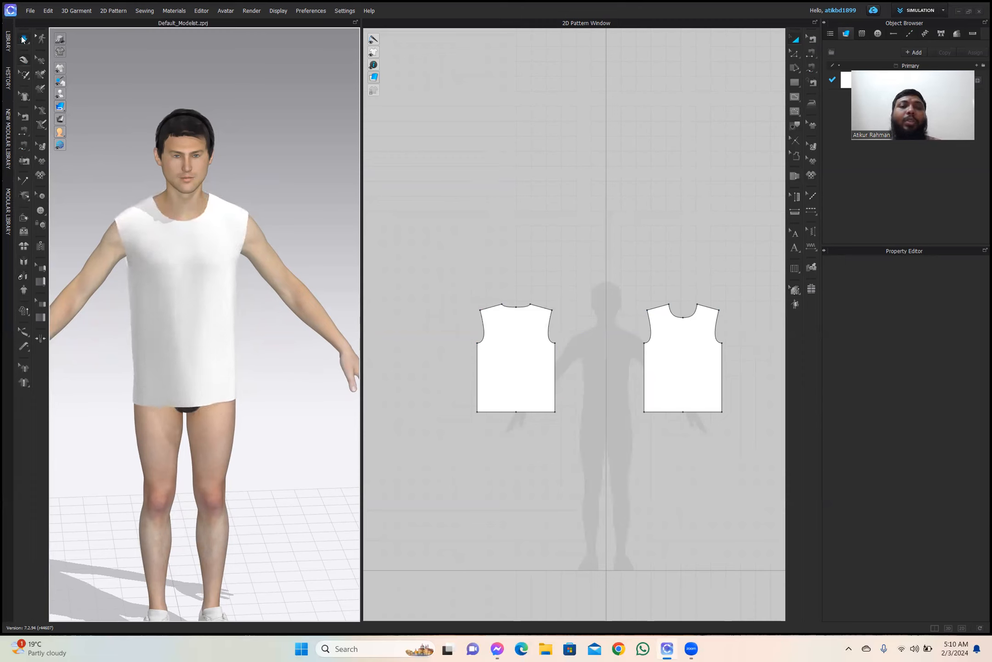
Pull on the front panel during simulation to settle the garment, return to the front view and stop simulating.
{"action": "right_click_drag", "start_coordinate": [199, 273], "coordinate": [311, 216]}
{"action": "left_click_drag", "start_coordinate": [285, 218], "coordinate": [325, 250]}
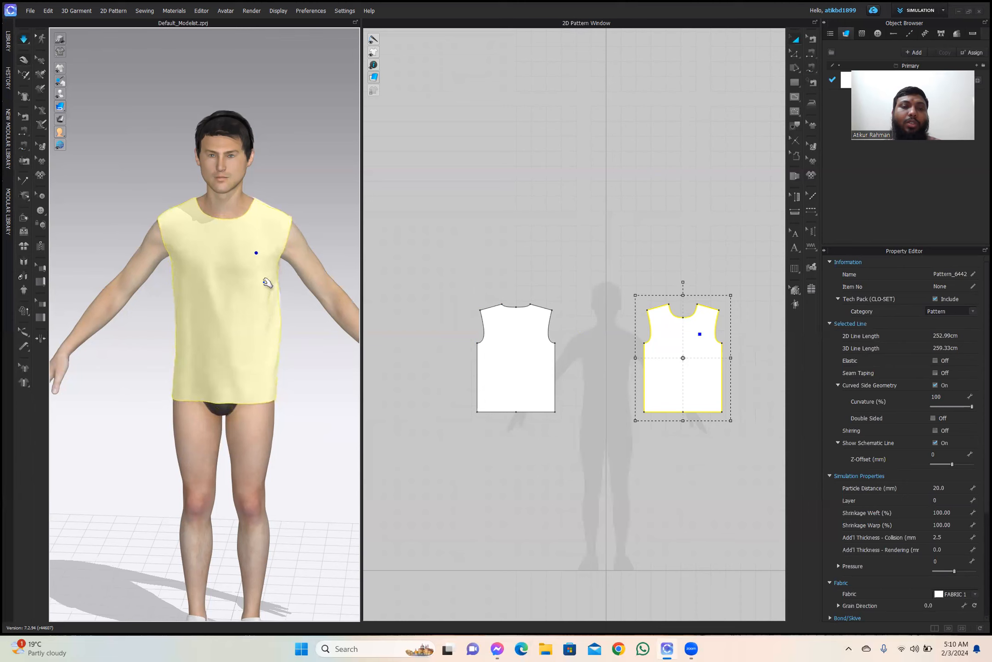
{"action": "right_click_drag", "start_coordinate": [264, 250], "coordinate": [262, 248]}
{"action": "right_click_drag", "start_coordinate": [236, 299], "coordinate": [352, 303]}
{"action": "key", "text": "2"}
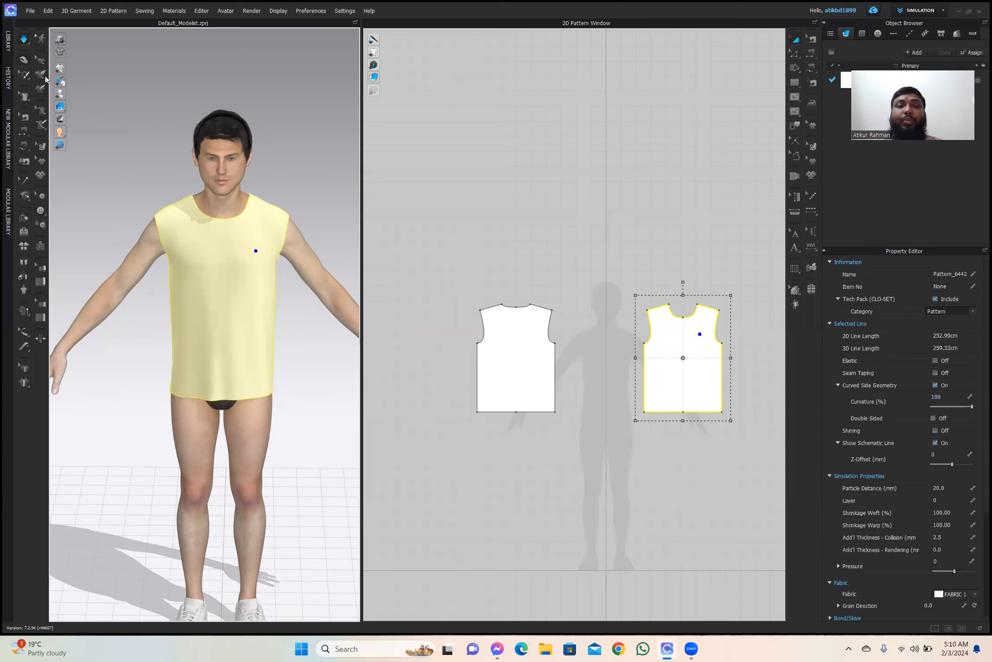
{"action": "left_click", "coordinate": [23, 42]}
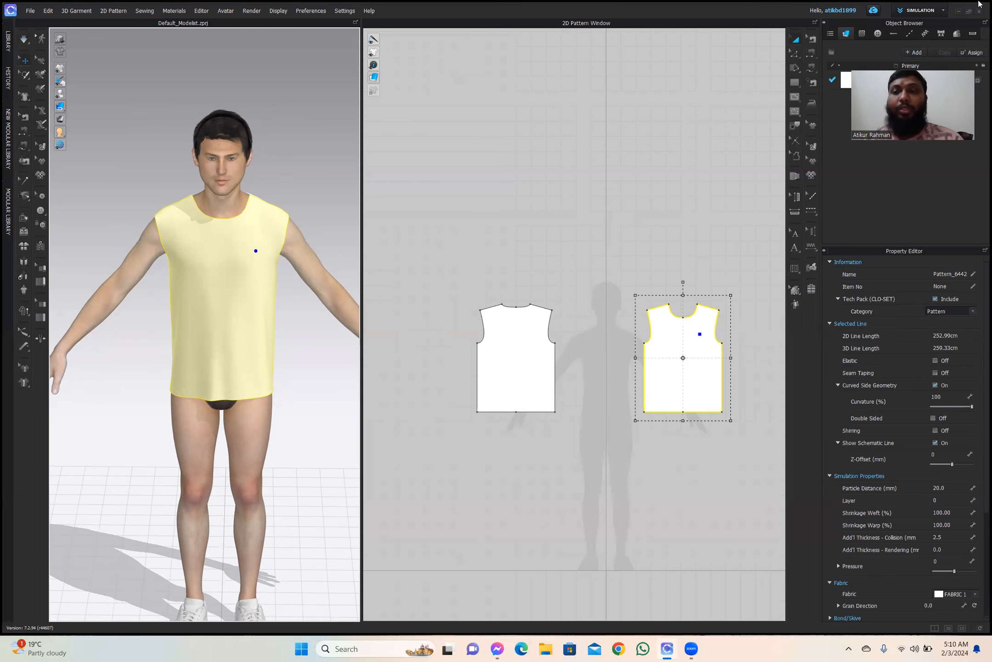
{"action": "left_click_drag", "start_coordinate": [980, 2], "coordinate": [980, 51]}
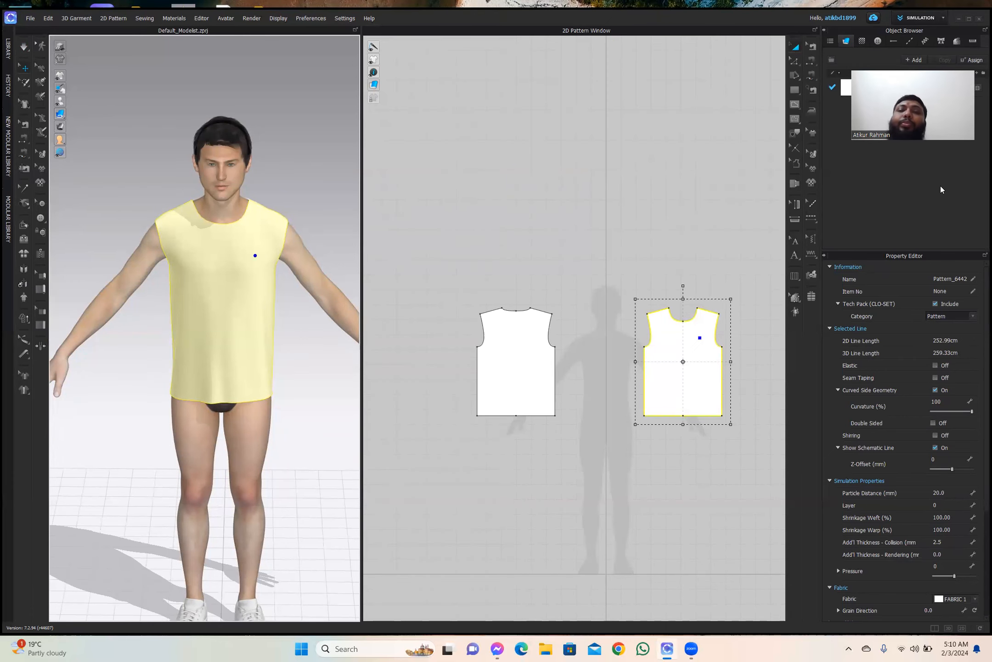
{"action": "left_click", "coordinate": [969, 18]}
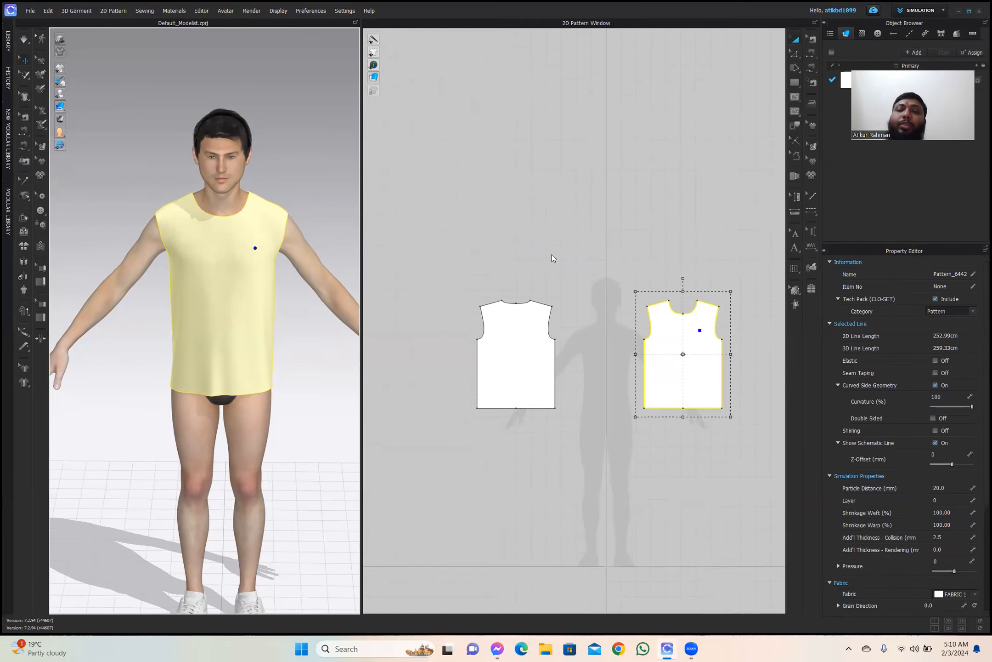
{"action": "left_click", "coordinate": [799, 81]}
{"action": "left_click", "coordinate": [599, 237]}
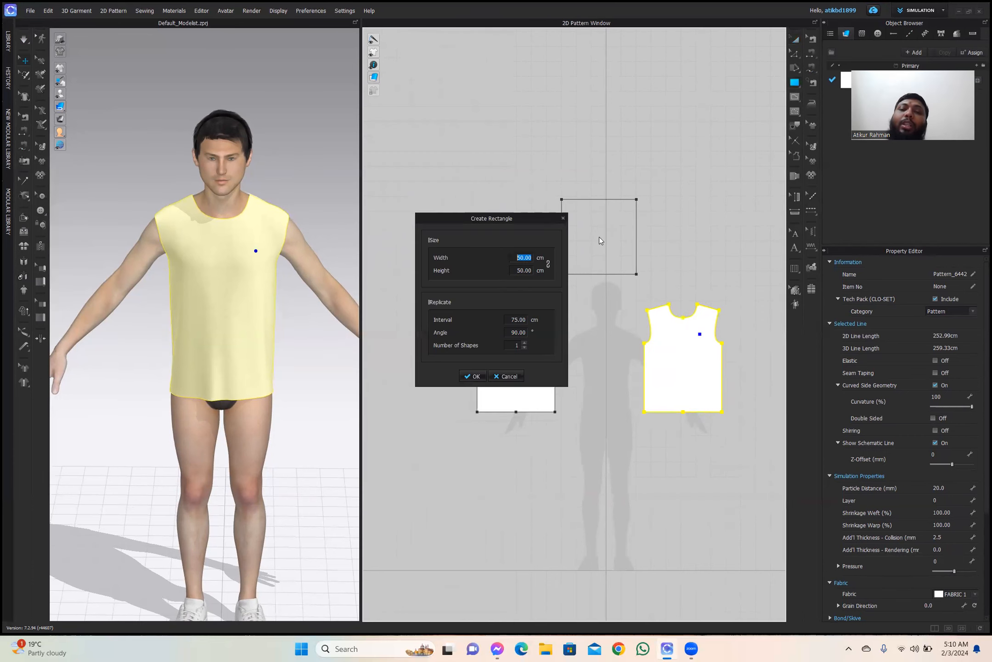
{"action": "left_click_drag", "start_coordinate": [520, 220], "coordinate": [476, 154]}
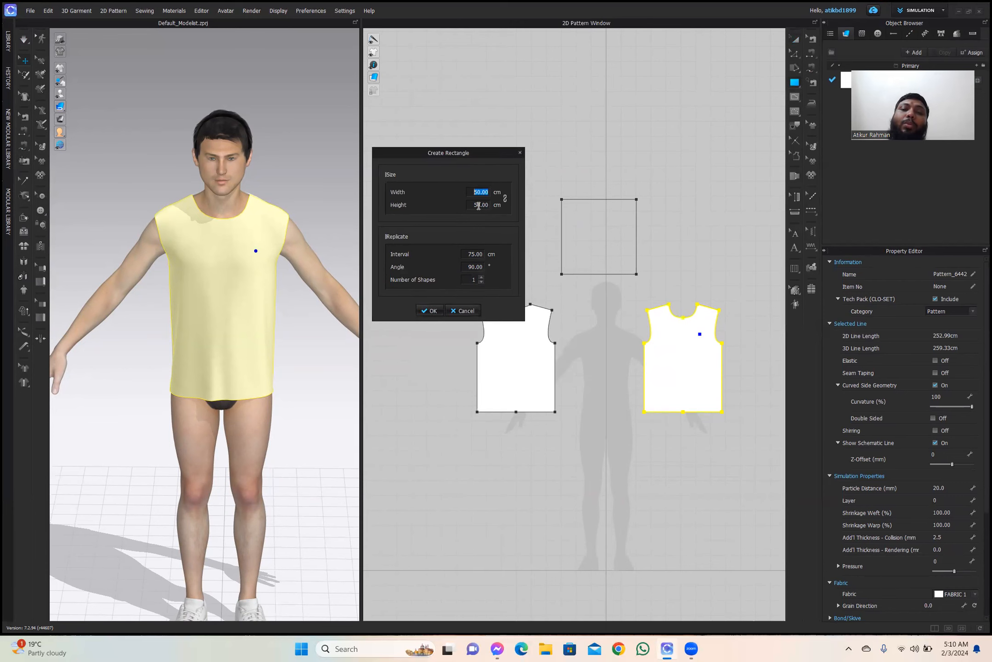
{"action": "left_click", "coordinate": [463, 311]}
Select the back panel's armhole curve with Edit Pattern and check its length.
{"action": "scroll", "coordinate": [483, 338], "scroll_direction": "up", "scroll_amount": 5}
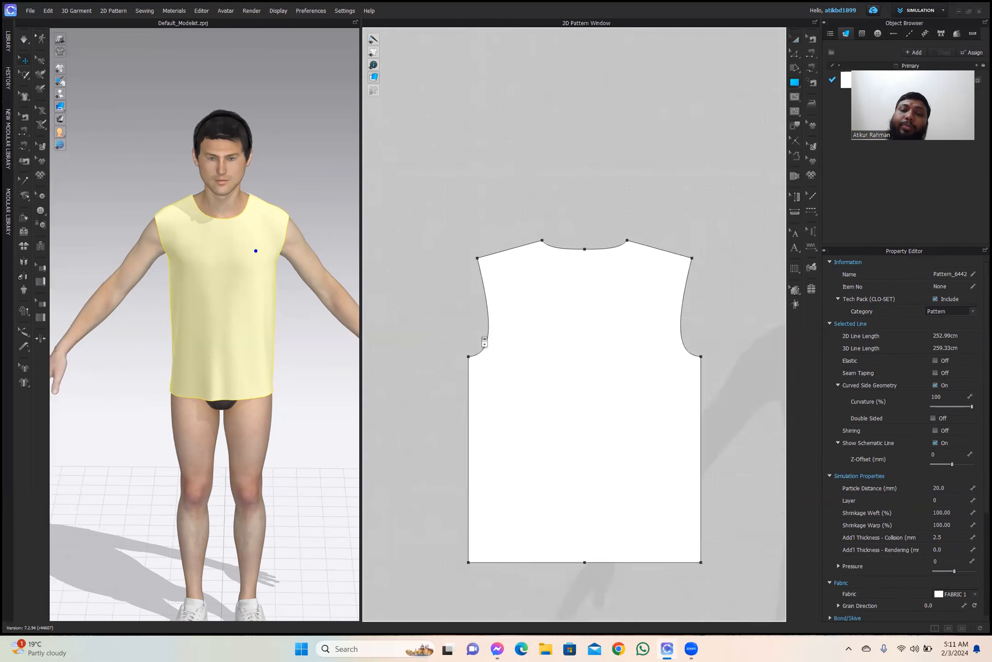
{"action": "scroll", "coordinate": [484, 340], "scroll_direction": "up", "scroll_amount": 3}
{"action": "left_click", "coordinate": [793, 54]}
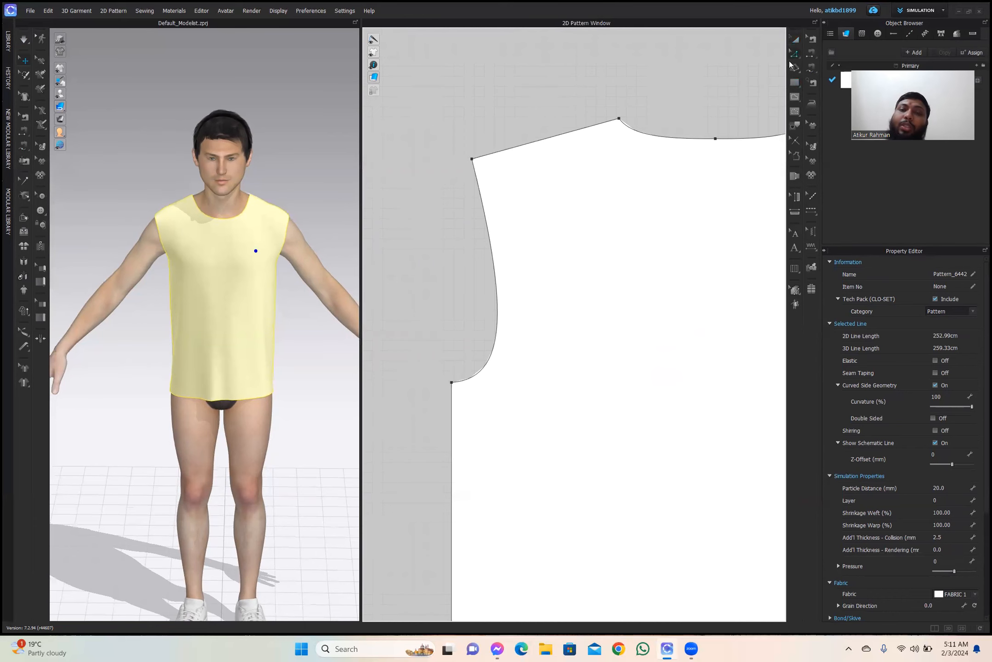
{"action": "left_click", "coordinate": [498, 260]}
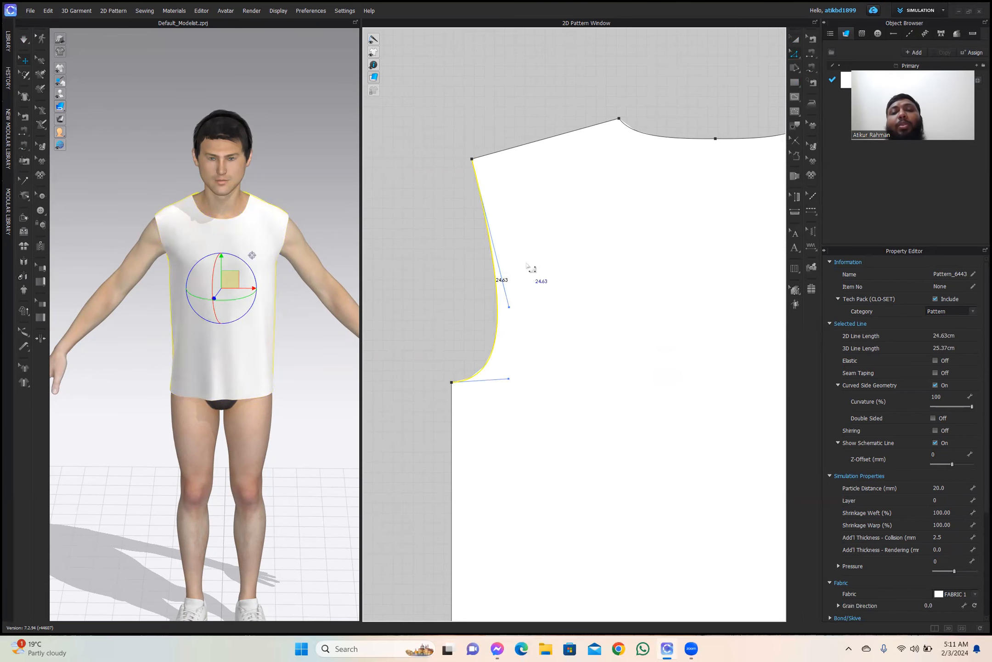
{"action": "scroll", "coordinate": [544, 301], "scroll_direction": "down", "scroll_amount": 5}
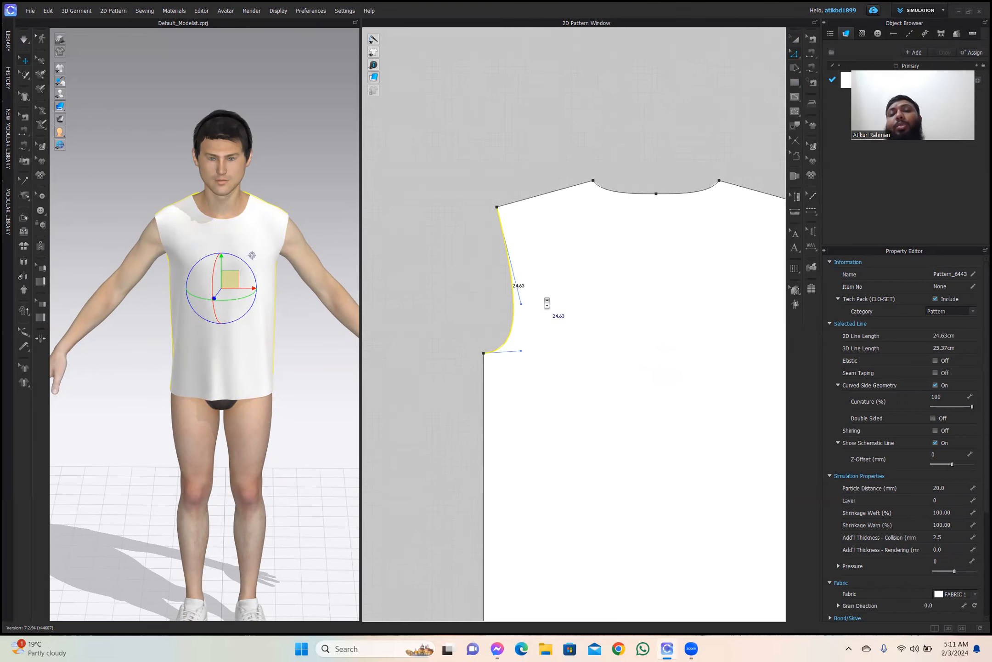
Create a rectangular pattern piece 21 cm wide and 24 cm high above the back panel.
{"action": "scroll", "coordinate": [667, 198], "scroll_direction": "down", "scroll_amount": 3}
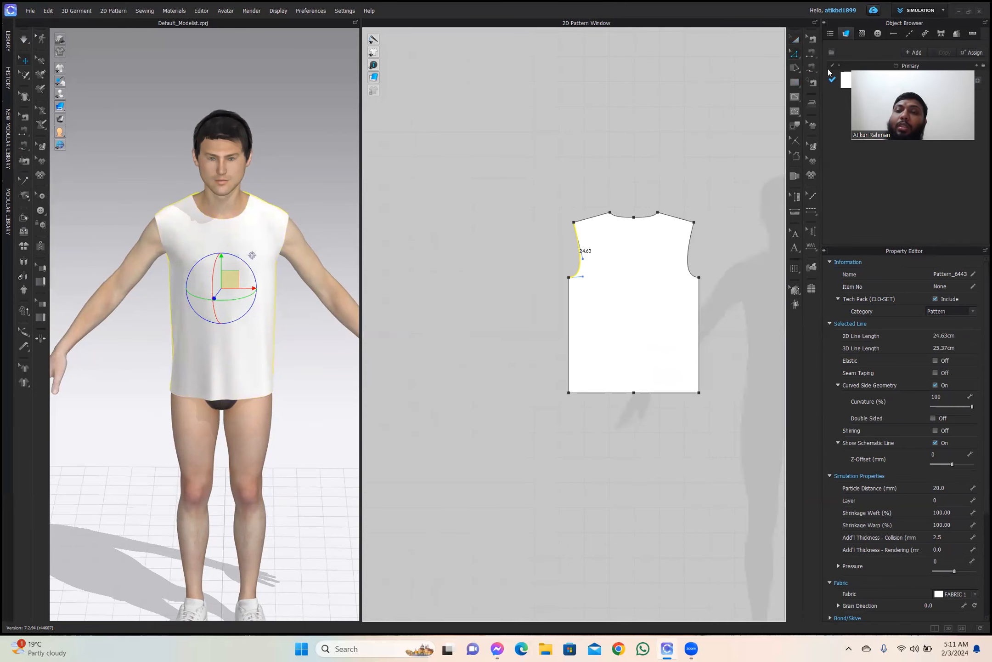
{"action": "left_click", "coordinate": [794, 83]}
{"action": "left_click", "coordinate": [691, 120]}
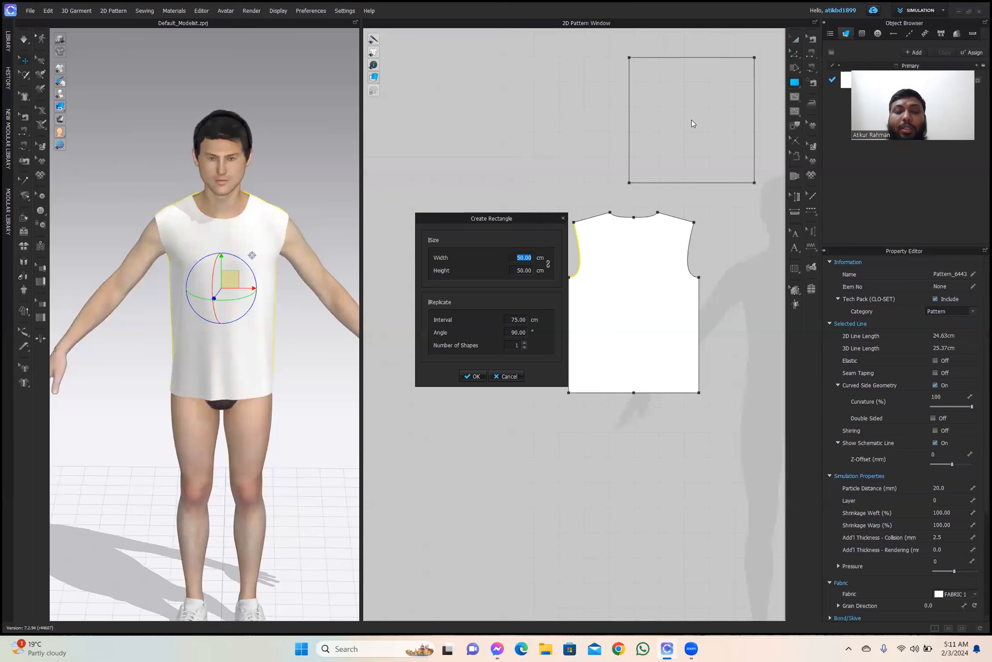
{"action": "type", "text": "21"}
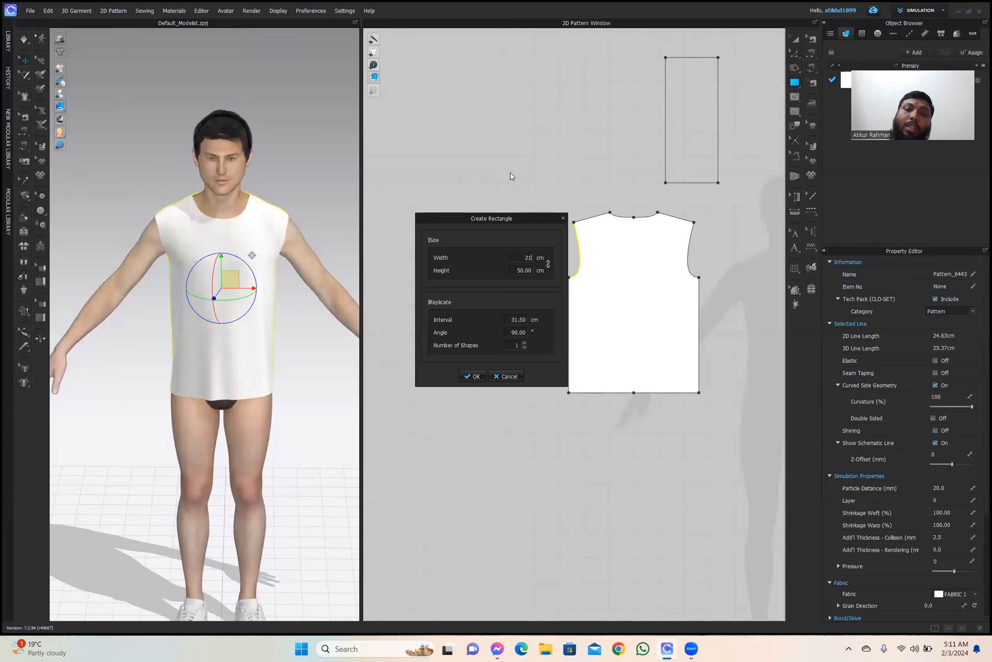
{"action": "type", "text": "24"}
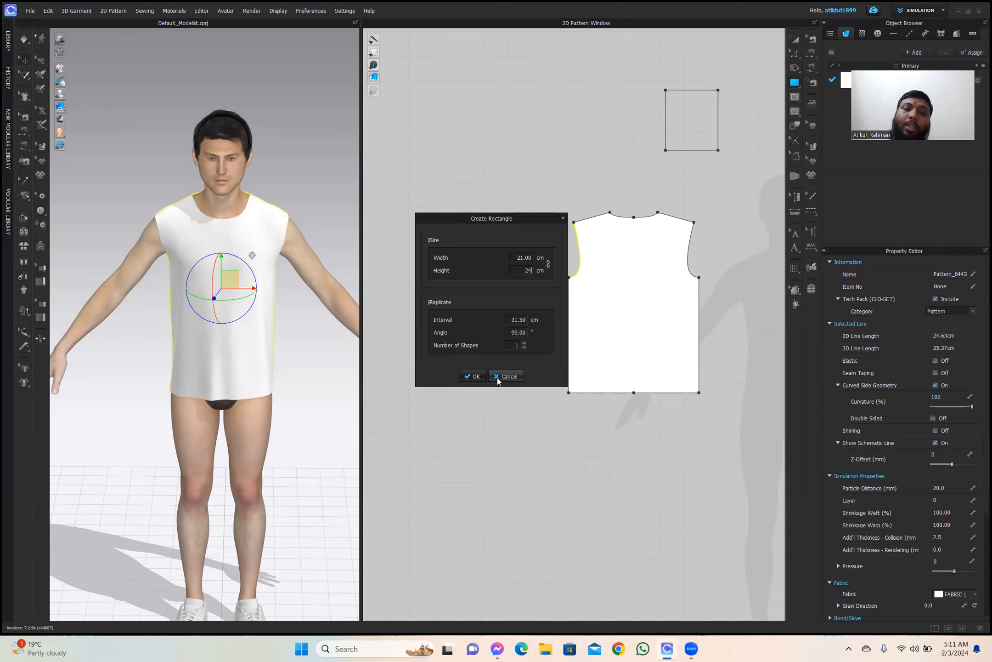
{"action": "left_click", "coordinate": [476, 376]}
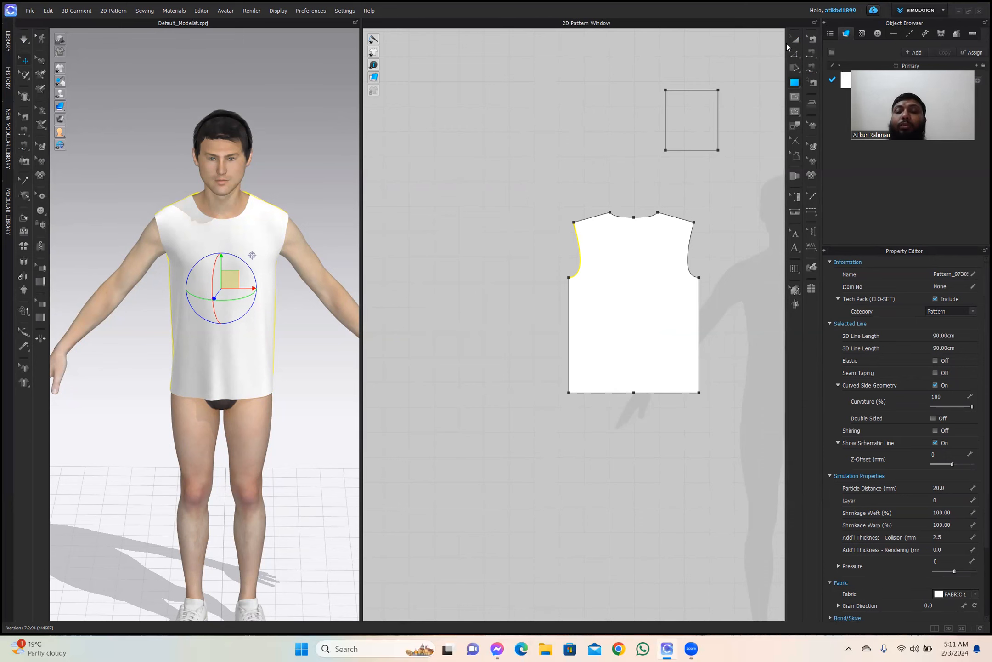
{"action": "left_click", "coordinate": [707, 130]}
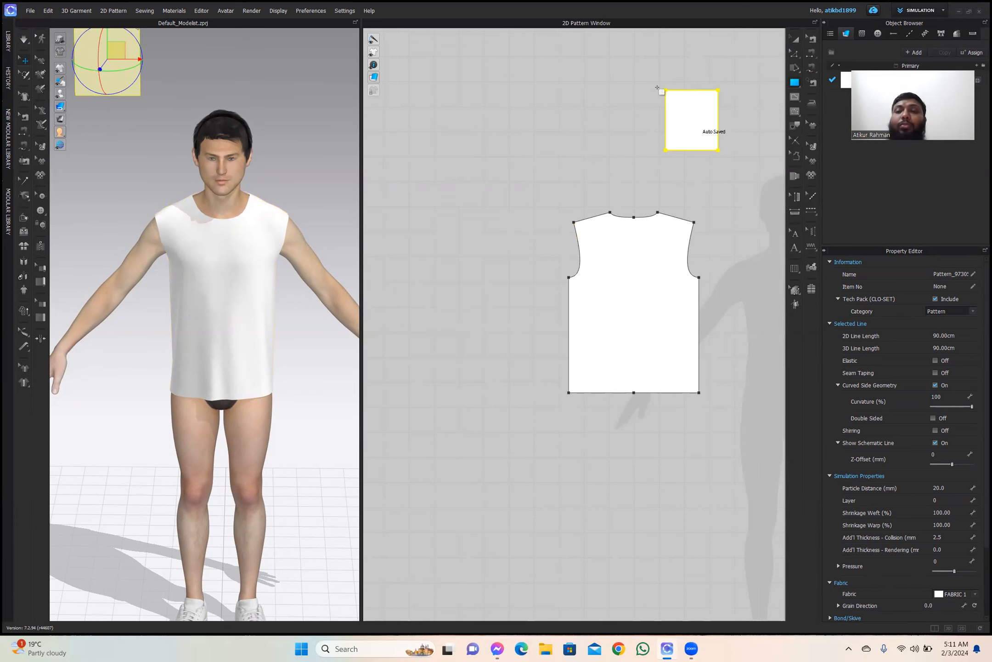
Move the new rectangle to the left so it sits centrally above the back panel's neckline.
{"action": "left_click", "coordinate": [795, 40]}
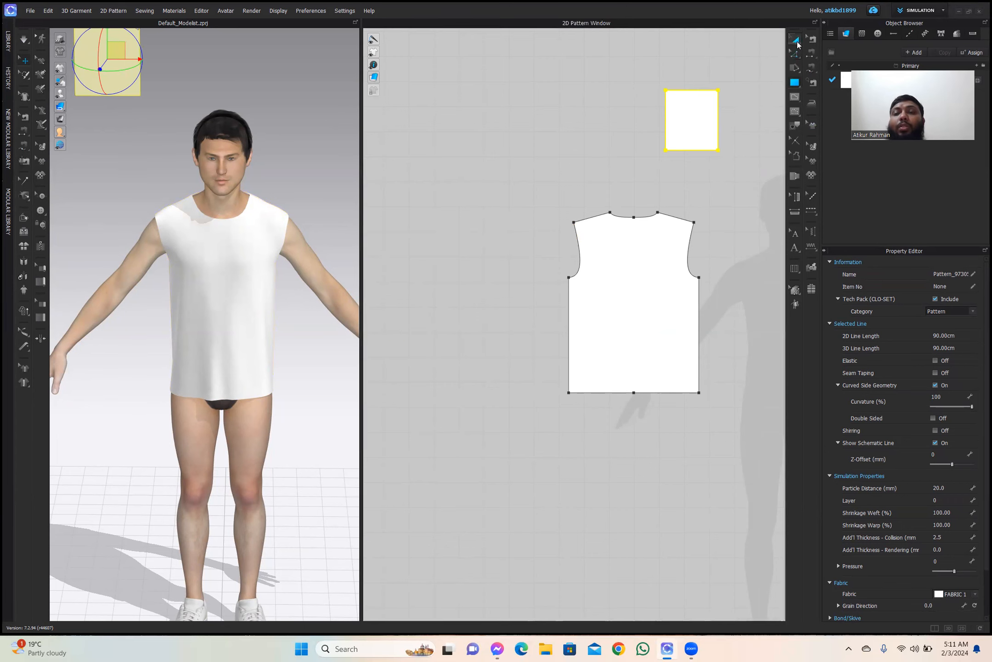
{"action": "left_click_drag", "start_coordinate": [694, 111], "coordinate": [628, 128]}
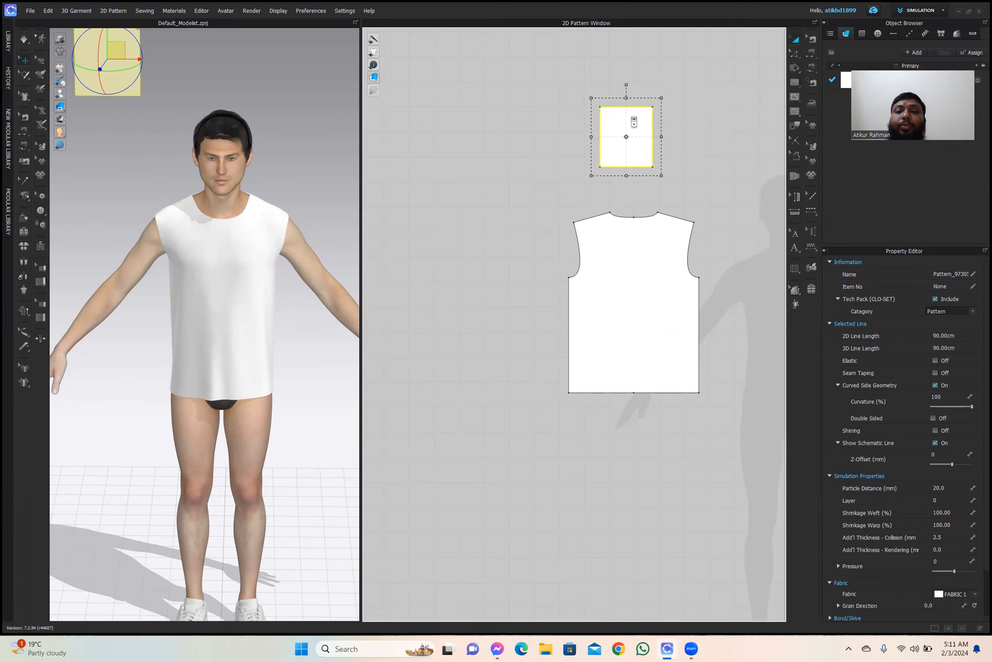
{"action": "scroll", "coordinate": [634, 121], "scroll_direction": "down", "scroll_amount": 2}
{"action": "scroll", "coordinate": [633, 121], "scroll_direction": "up", "scroll_amount": 10}
{"action": "middle_click_drag", "start_coordinate": [634, 122], "coordinate": [626, 161]}
{"action": "scroll", "coordinate": [626, 161], "scroll_direction": "down", "scroll_amount": 2}
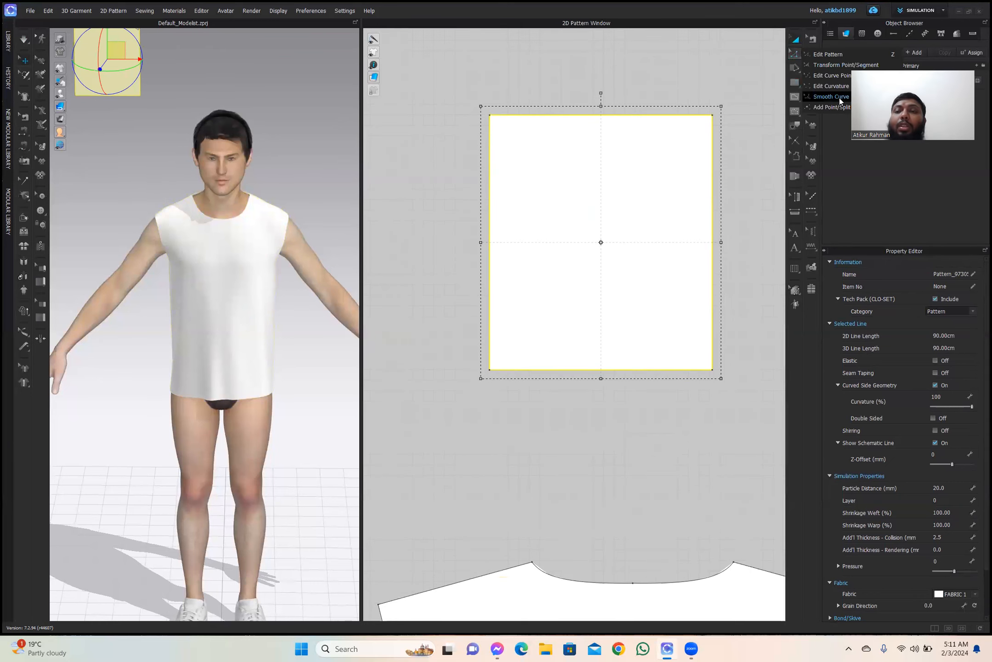
Split the rectangle's right edge at 12 cm from its top corner and its bottom edge at 17 cm from the left corner.
{"action": "left_click", "coordinate": [795, 55]}
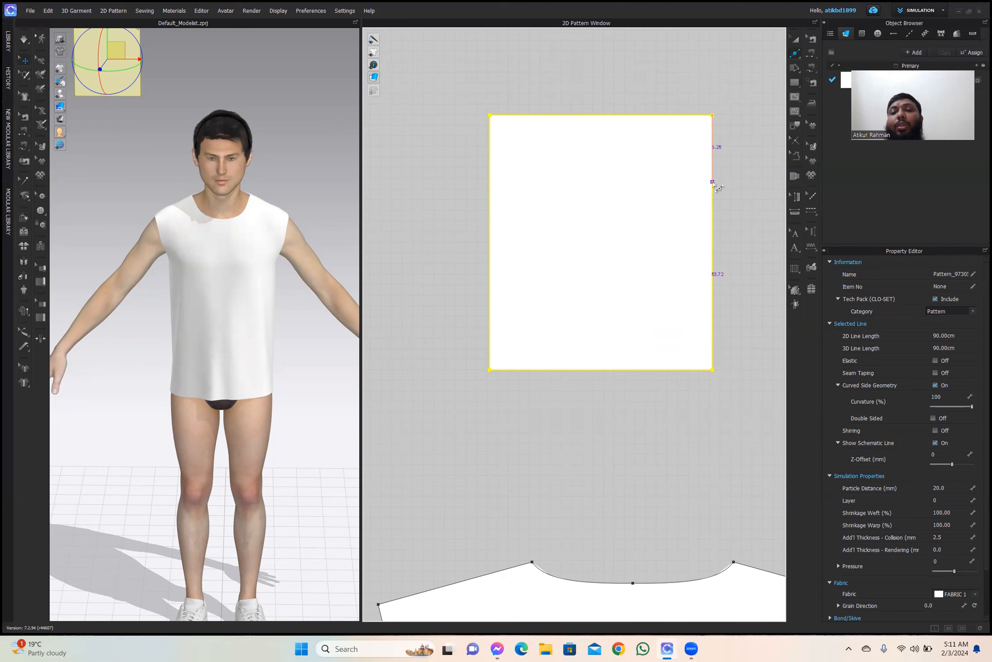
{"action": "left_click", "coordinate": [712, 182]}
{"action": "type", "text": "12"}
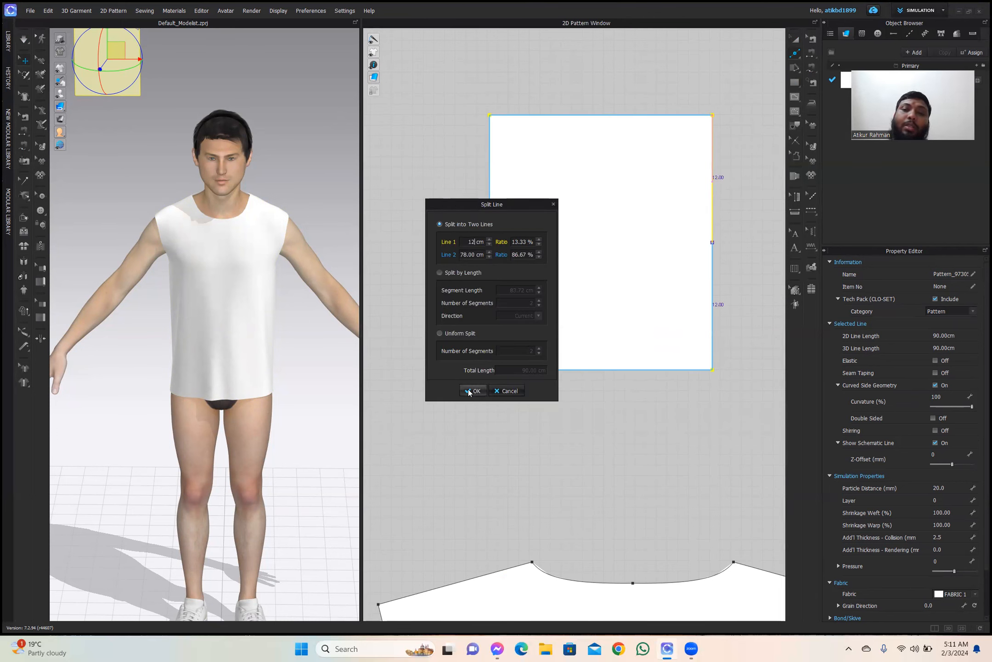
{"action": "left_click", "coordinate": [470, 390]}
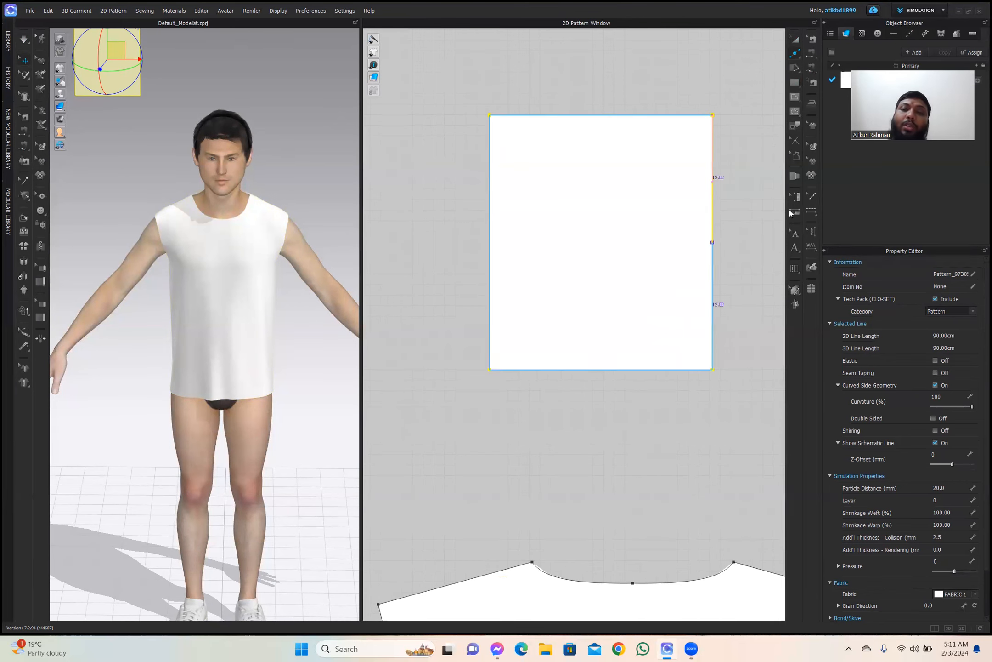
{"action": "left_click", "coordinate": [522, 370]}
{"action": "type", "text": "17"}
{"action": "left_click", "coordinate": [473, 391]}
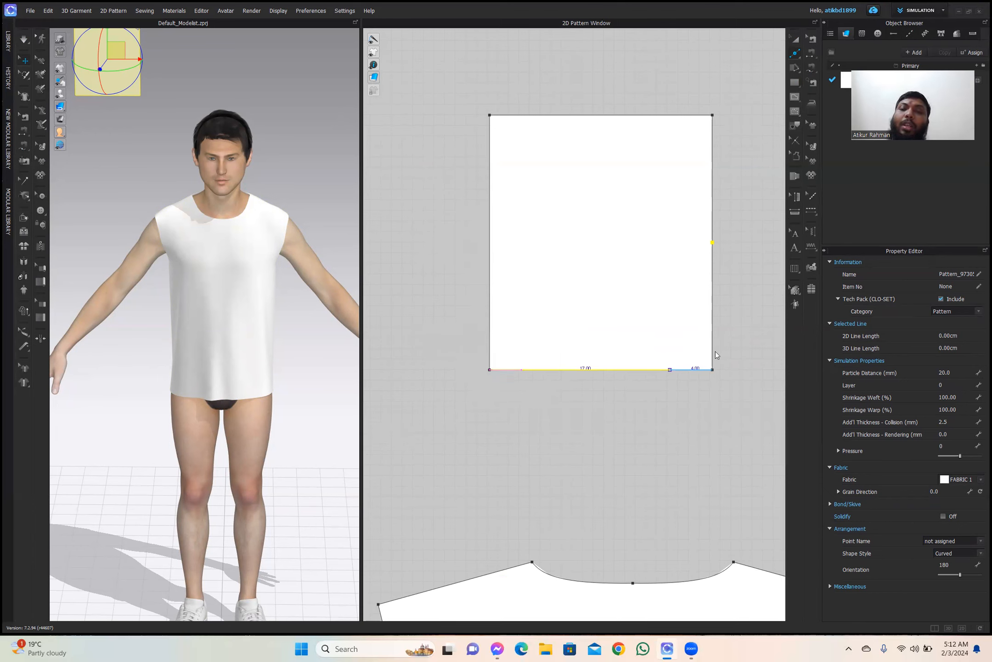
Delete the rectangle's lower-right and upper-right corner points with Edit Pattern to form slanted underarm and sleeve cap edges.
{"action": "left_click", "coordinate": [800, 49]}
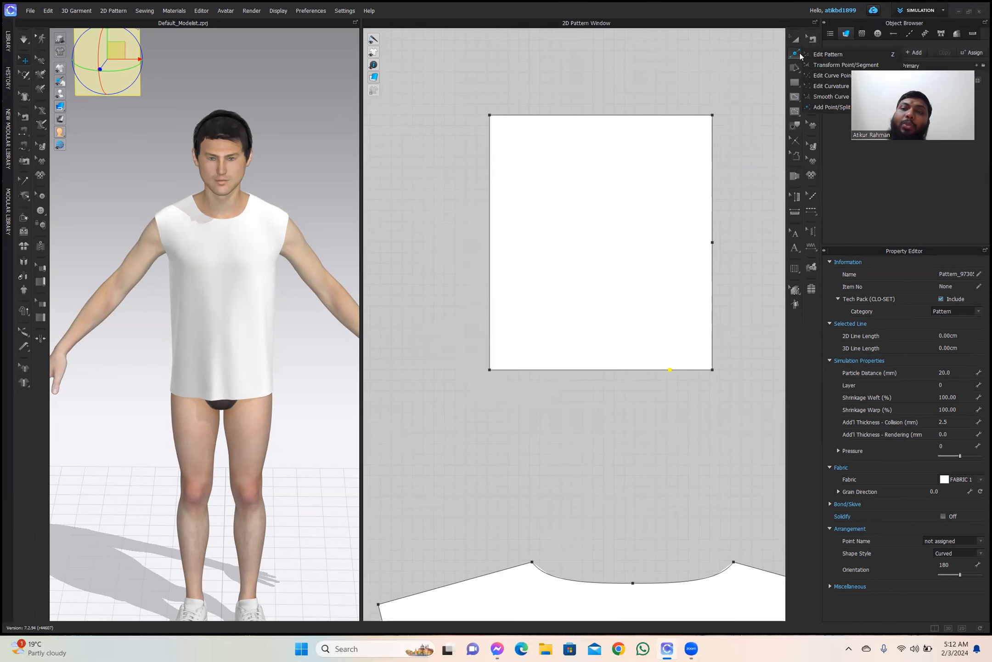
{"action": "left_click", "coordinate": [826, 53]}
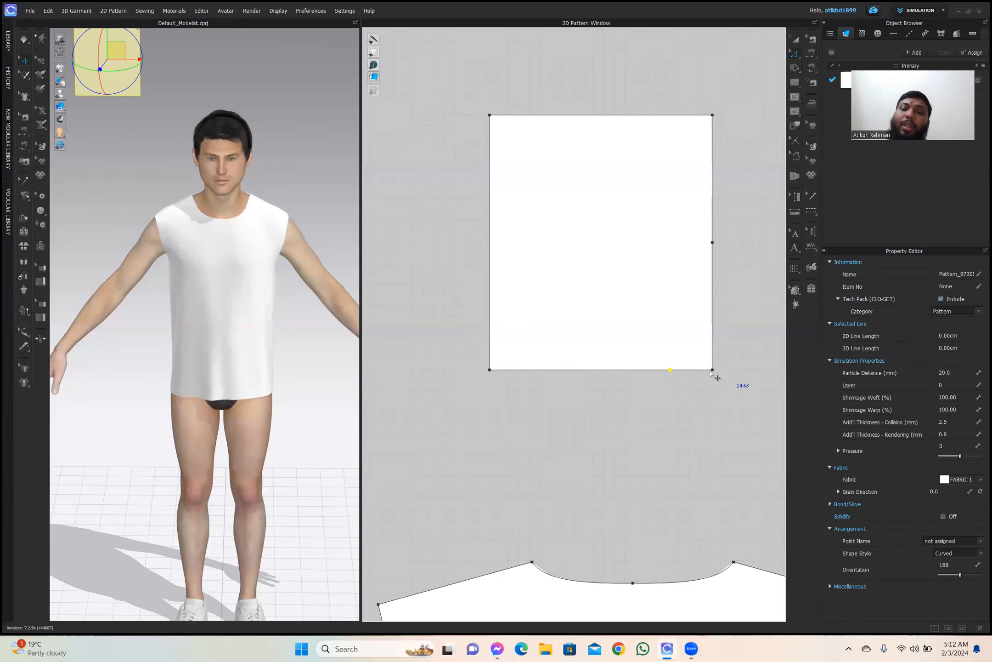
{"action": "key", "text": "Delete"}
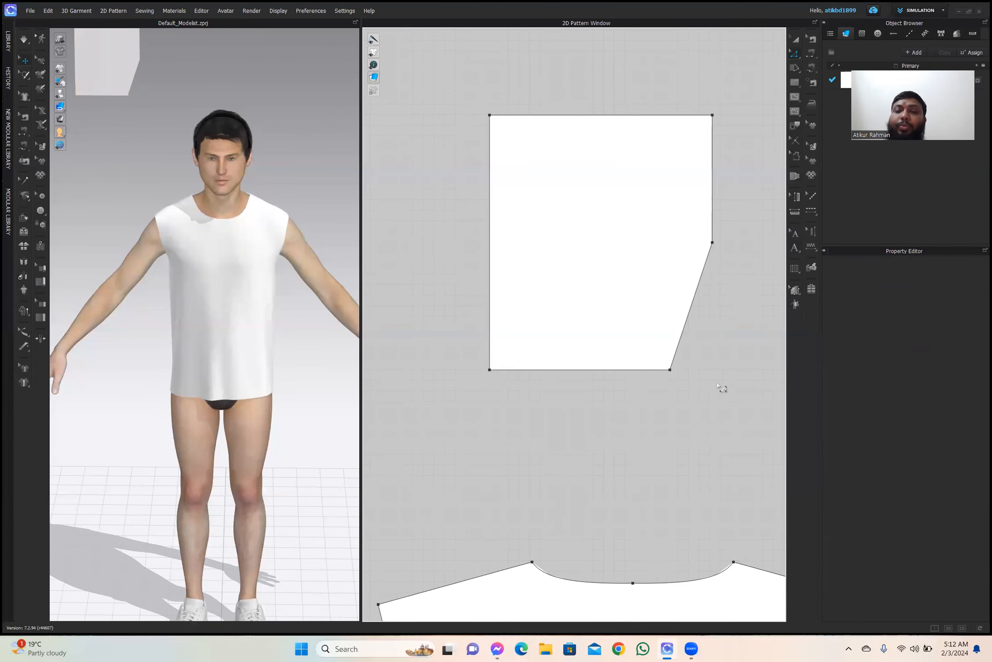
{"action": "left_click", "coordinate": [712, 115]}
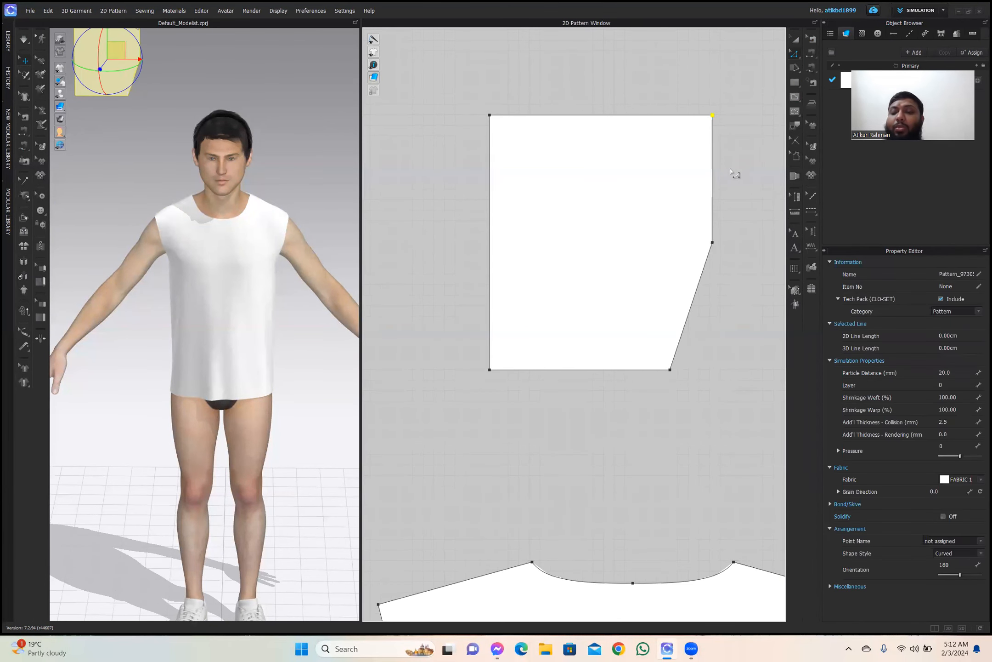
{"action": "key", "text": "Delete"}
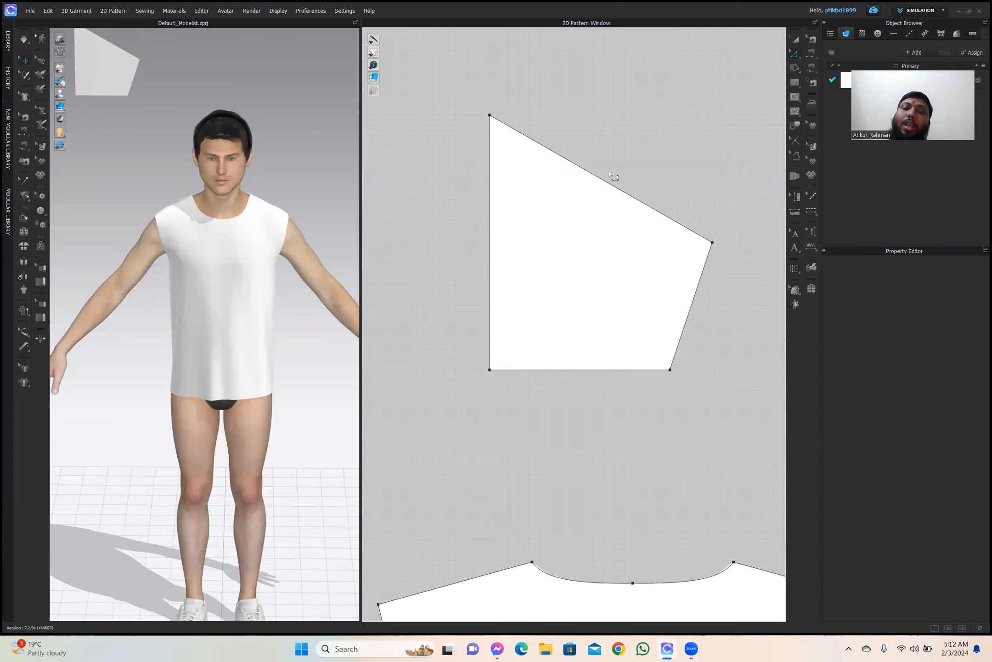
Bow the slanted upper edge outward with Edit Curvature into a curve about 24.75 cm long.
{"action": "left_click", "coordinate": [792, 52]}
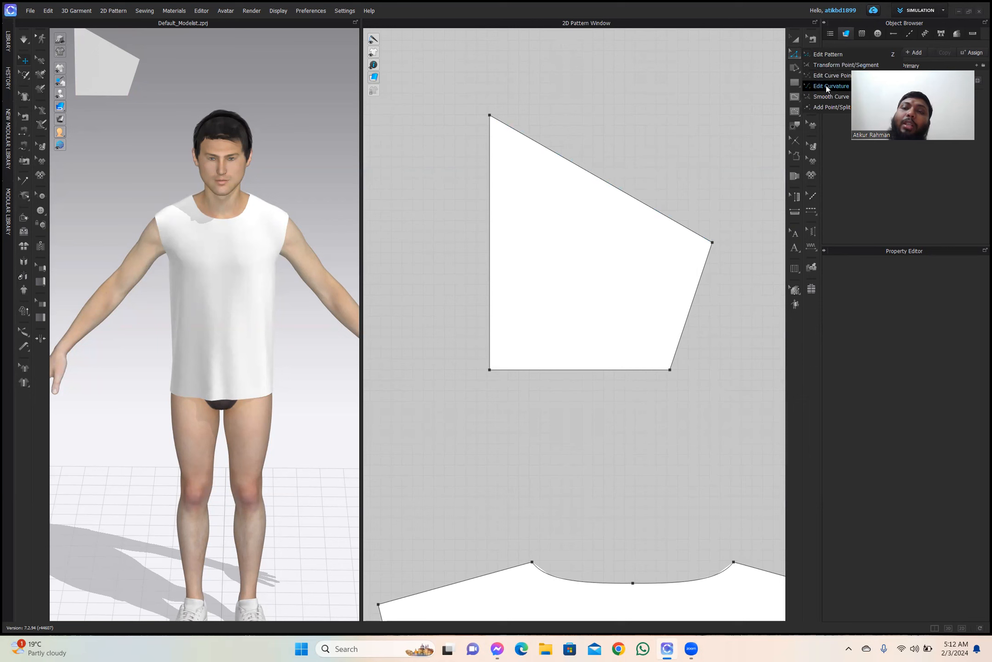
{"action": "left_click", "coordinate": [826, 86]}
{"action": "left_click_drag", "start_coordinate": [577, 164], "coordinate": [591, 149]}
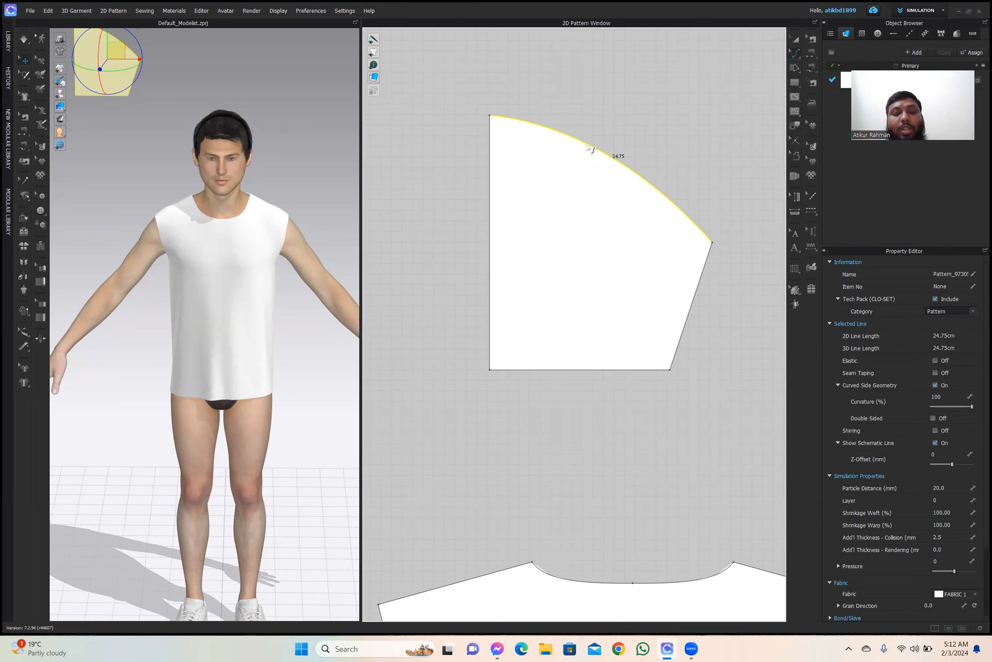
Adjust the upper edge's curve handles to shape an S-curved sleeve cap about 24.69 cm long.
{"action": "left_click", "coordinate": [802, 54]}
{"action": "left_click", "coordinate": [822, 73]}
{"action": "left_click_drag", "start_coordinate": [574, 123], "coordinate": [594, 123]}
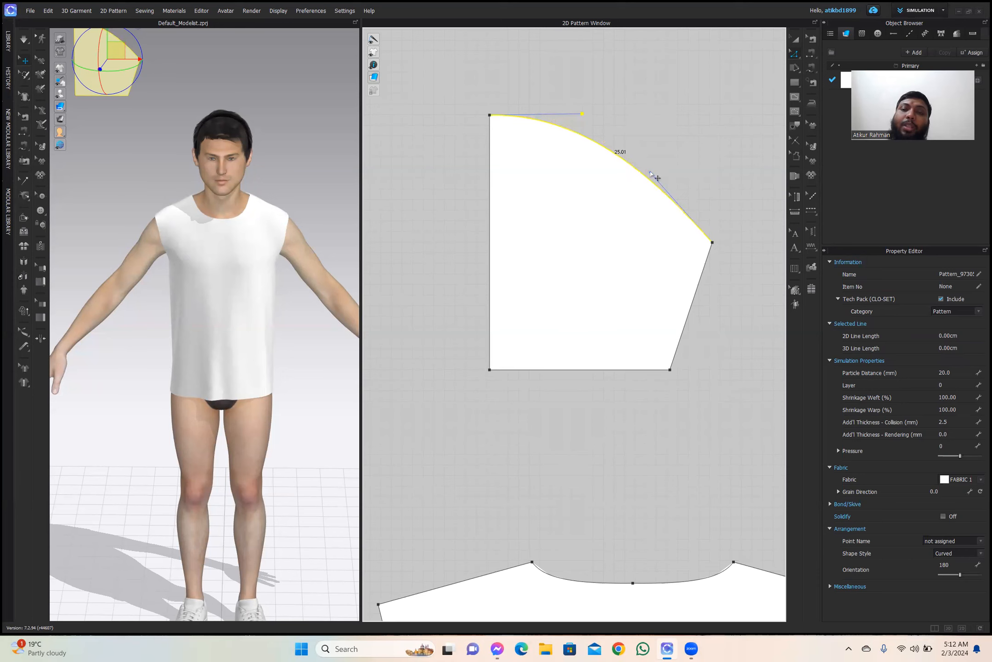
{"action": "left_click_drag", "start_coordinate": [650, 173], "coordinate": [619, 212]}
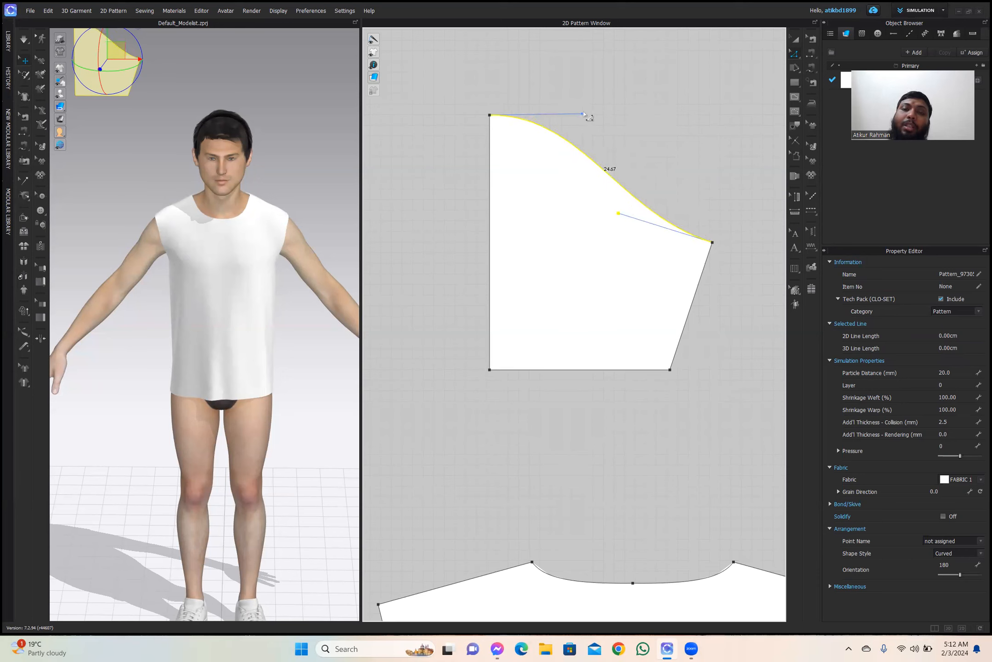
{"action": "left_click_drag", "start_coordinate": [583, 113], "coordinate": [587, 113]}
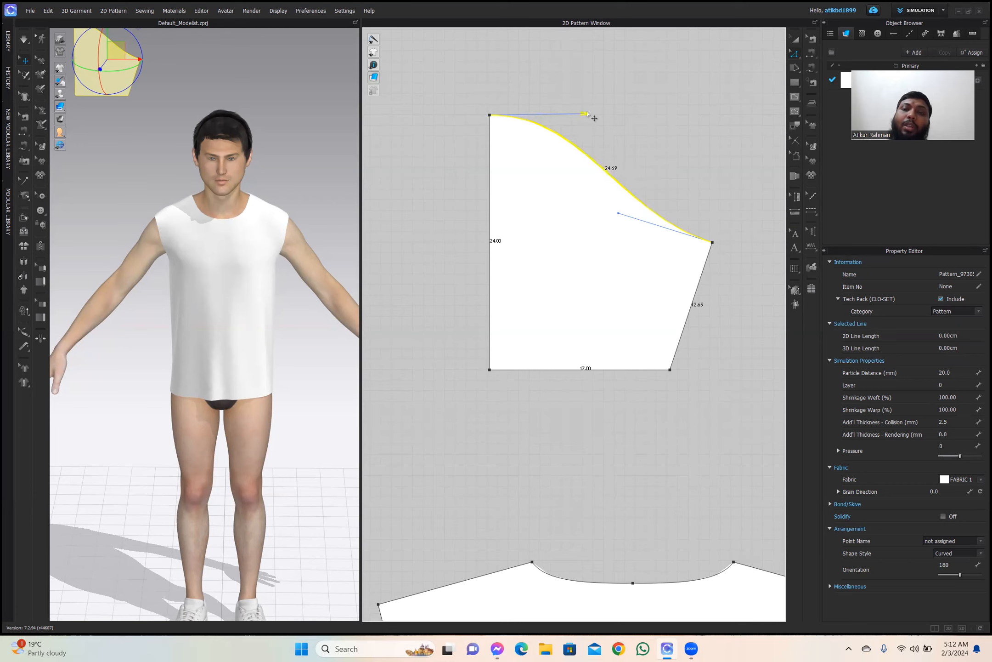
{"action": "left_click", "coordinate": [614, 177]}
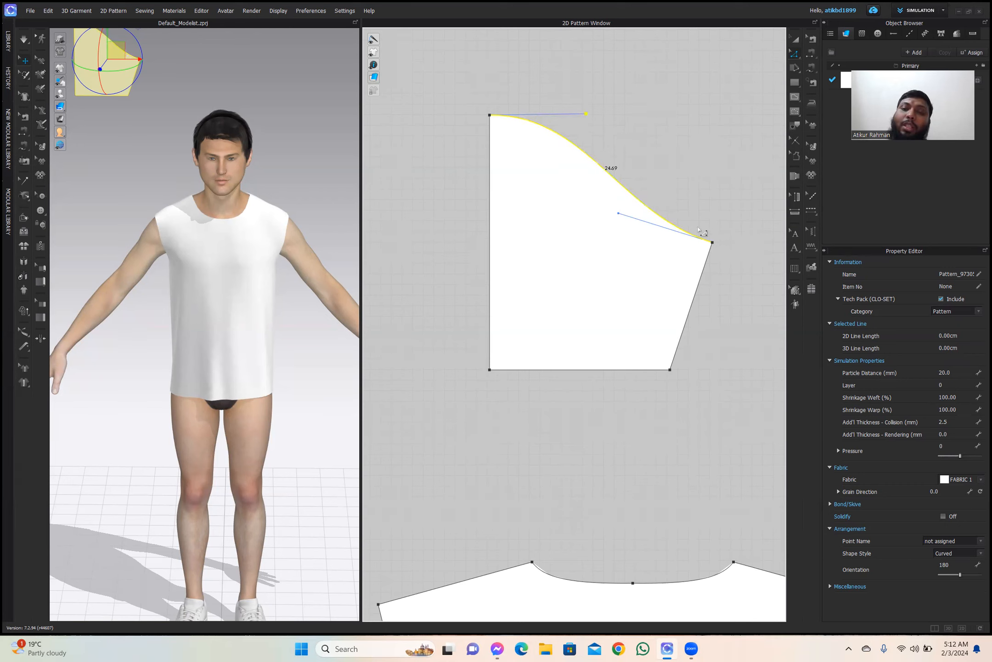
Move the half sleeve to the open area left of the back panel.
{"action": "scroll", "coordinate": [620, 233], "scroll_direction": "down", "scroll_amount": 5}
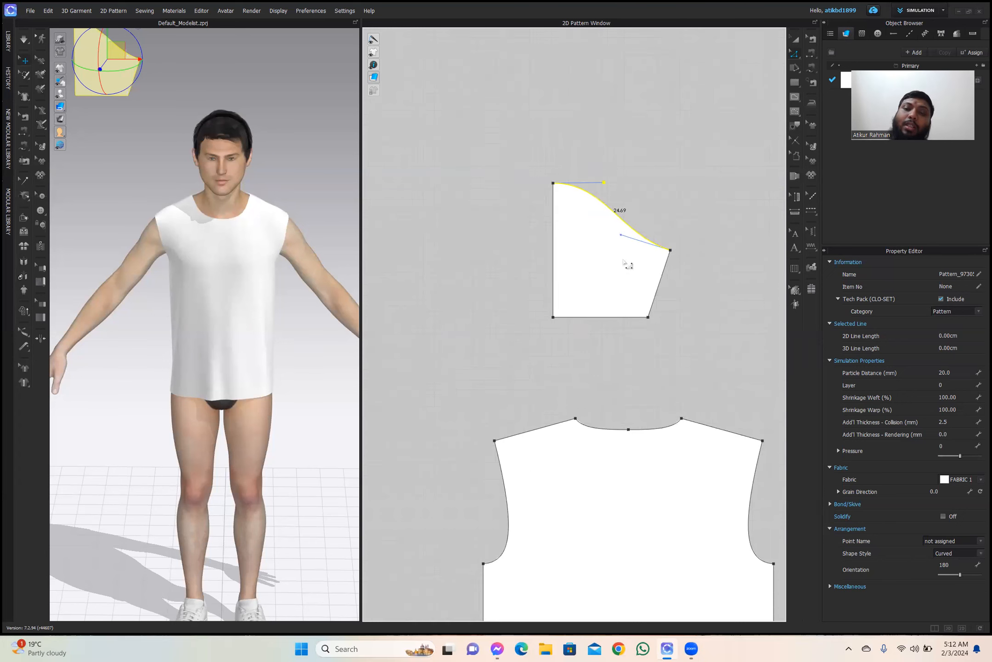
{"action": "left_click", "coordinate": [795, 44]}
{"action": "left_click", "coordinate": [591, 222]}
{"action": "left_click_drag", "start_coordinate": [606, 235], "coordinate": [435, 382]}
{"action": "scroll", "coordinate": [437, 383], "scroll_direction": "down", "scroll_amount": 5}
{"action": "scroll", "coordinate": [459, 384], "scroll_direction": "up", "scroll_amount": 5}
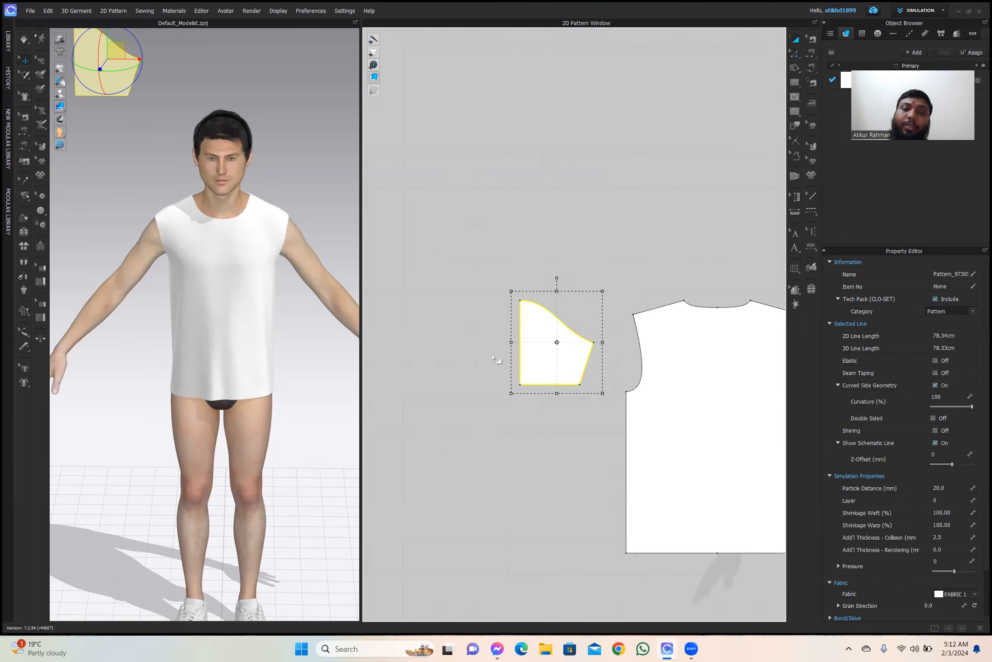
Unfold the half sleeve along its straight vertical edge to make a full symmetrical sleeve.
{"action": "left_click", "coordinate": [795, 54]}
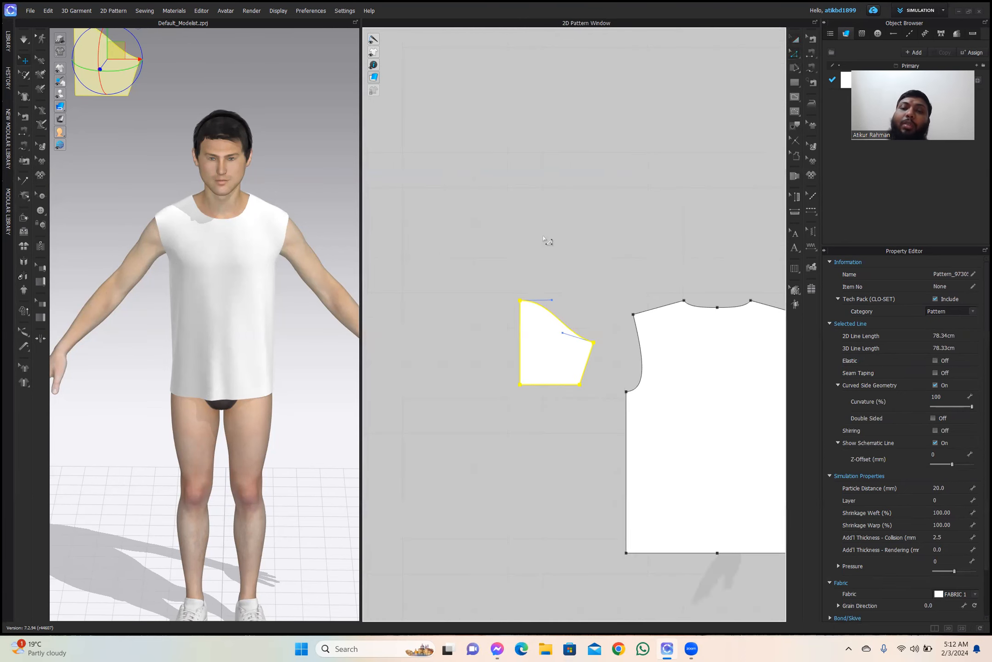
{"action": "left_click", "coordinate": [521, 342]}
{"action": "right_click", "coordinate": [522, 337]}
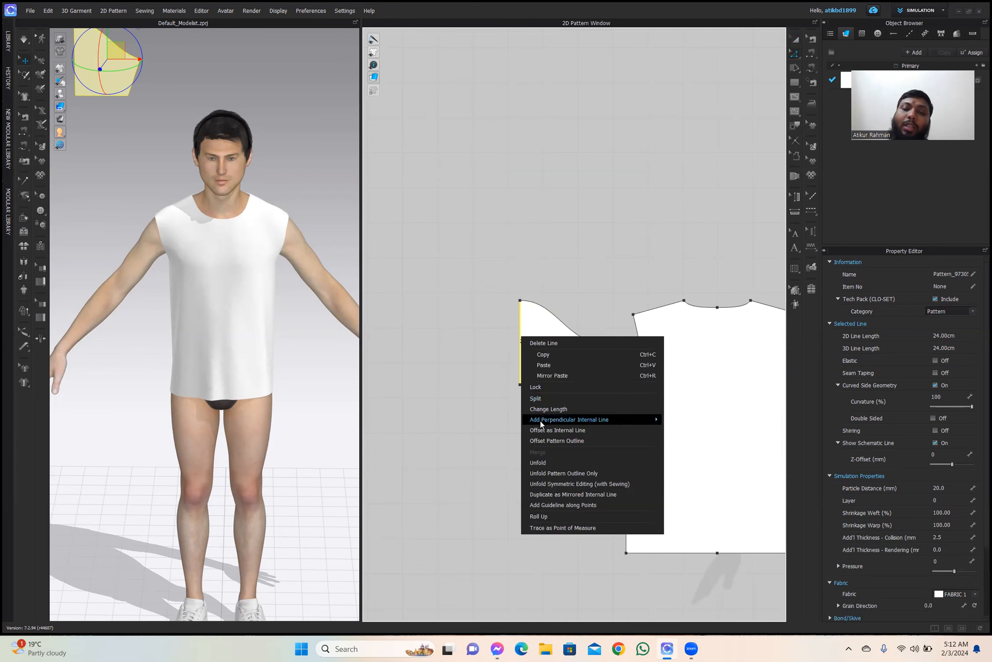
{"action": "left_click", "coordinate": [537, 463]}
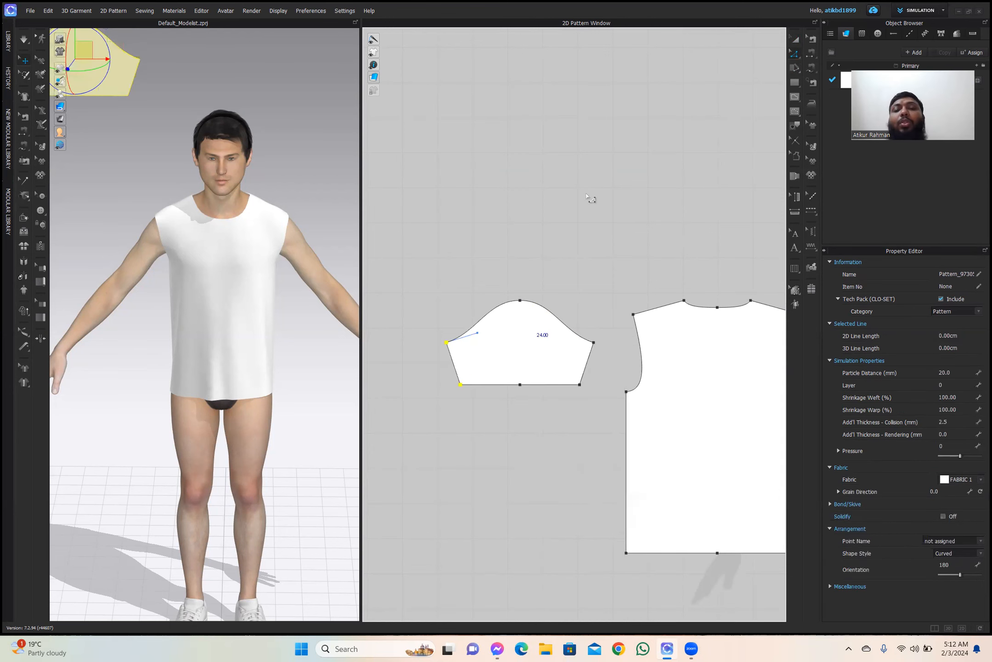
Move the front panel closer to the back panel and place the sleeve to the right of the front panel.
{"action": "left_click", "coordinate": [798, 41]}
{"action": "scroll", "coordinate": [474, 361], "scroll_direction": "down", "scroll_amount": 5}
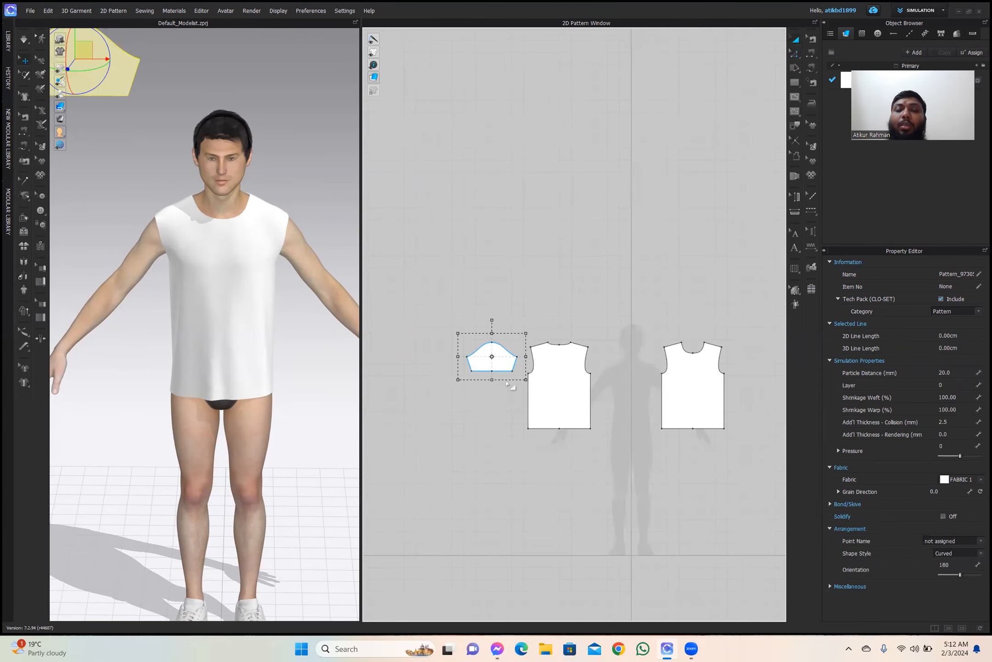
{"action": "left_click_drag", "start_coordinate": [664, 356], "coordinate": [618, 359]}
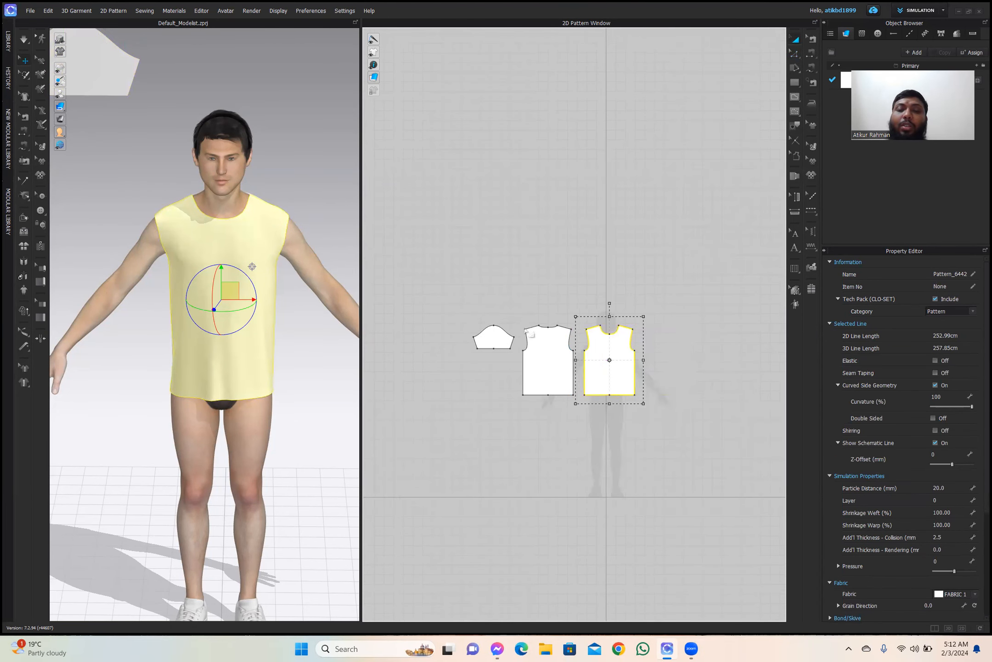
{"action": "left_click_drag", "start_coordinate": [489, 339], "coordinate": [656, 336]}
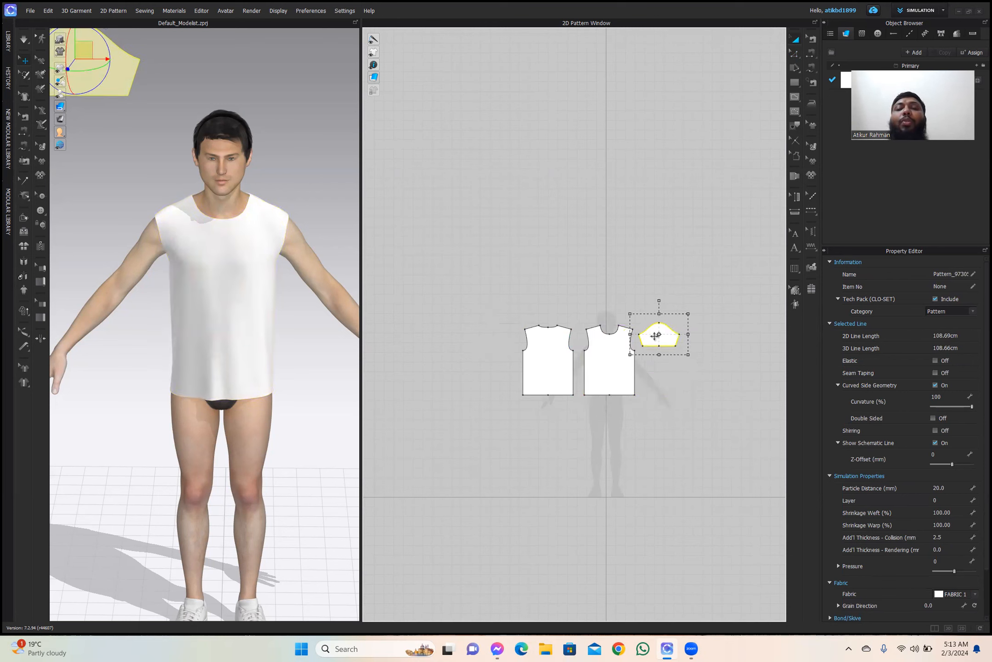
Paste a copy of the sleeve left of the back panel, horizontally aligned with the original.
{"action": "key", "text": "ctrl+v"}
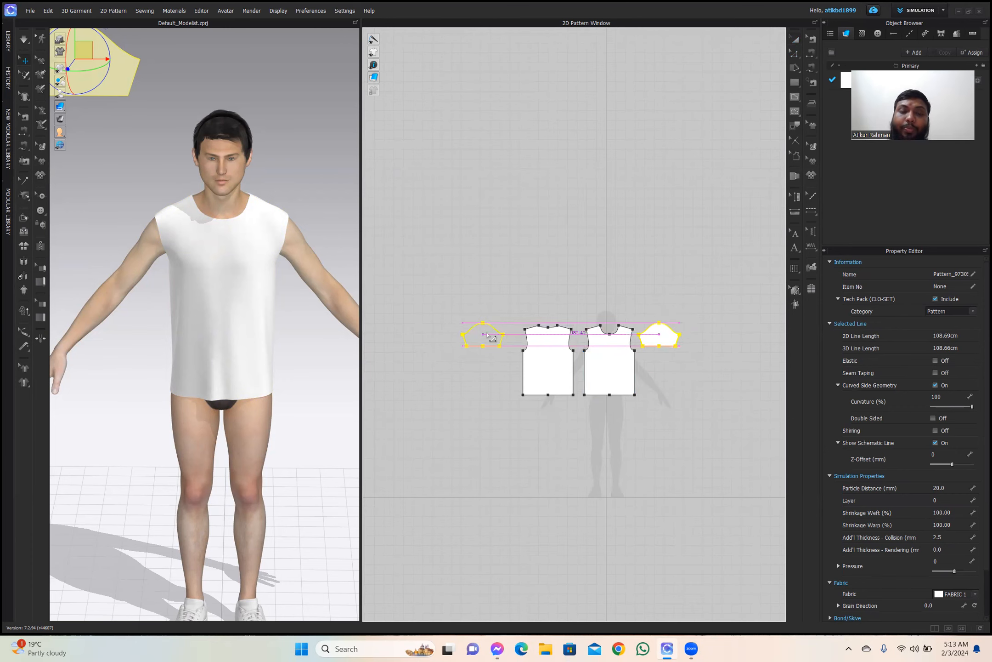
{"action": "left_click", "coordinate": [488, 335]}
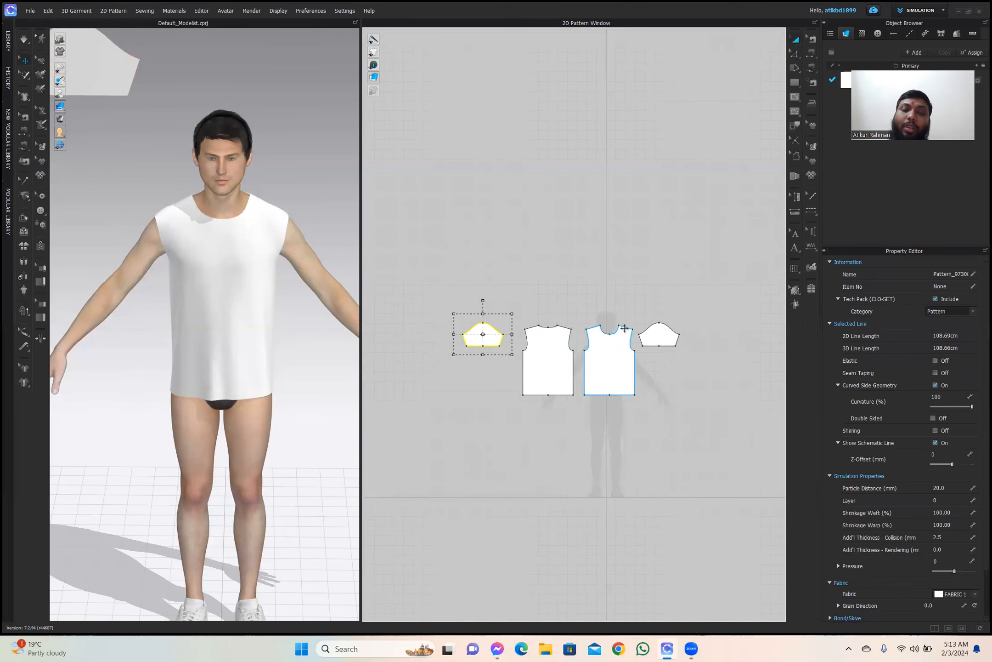
{"action": "scroll", "coordinate": [615, 384], "scroll_direction": "down", "scroll_amount": 2}
{"action": "scroll", "coordinate": [159, 353], "scroll_direction": "down", "scroll_amount": 2}
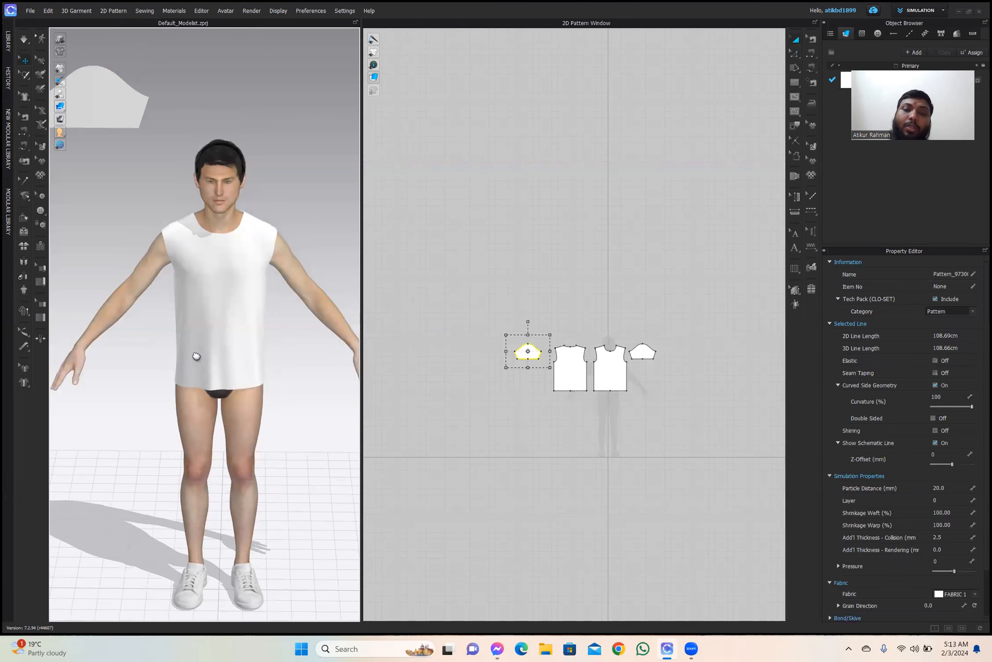
Move both flat sleeves in the 3D view so one sits beside each shoulder of the avatar.
{"action": "middle_click_drag", "start_coordinate": [196, 356], "coordinate": [199, 357]}
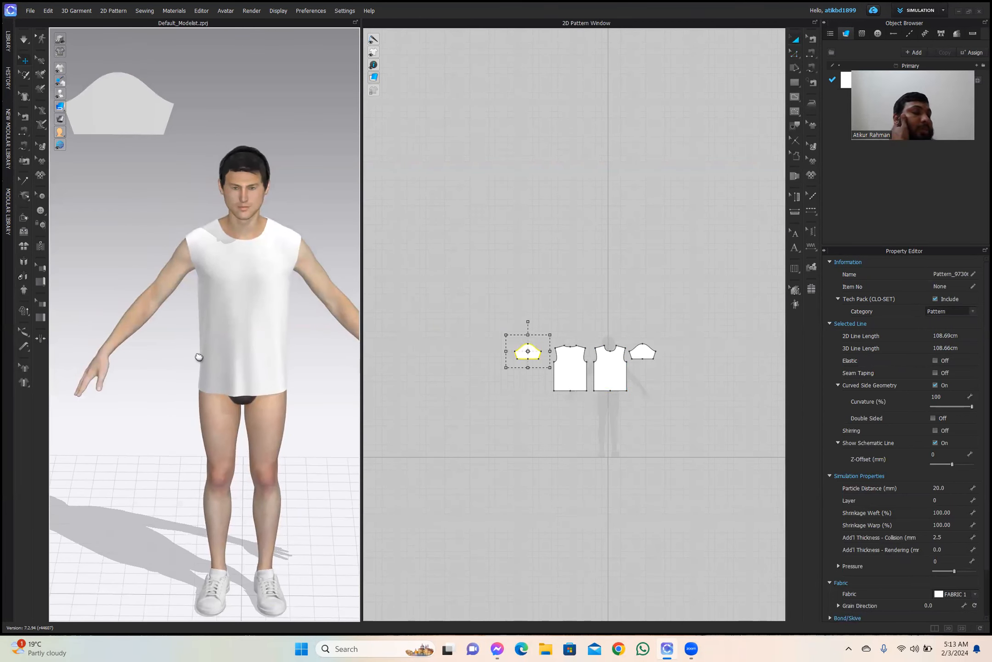
{"action": "scroll", "coordinate": [200, 344], "scroll_direction": "down", "scroll_amount": 5}
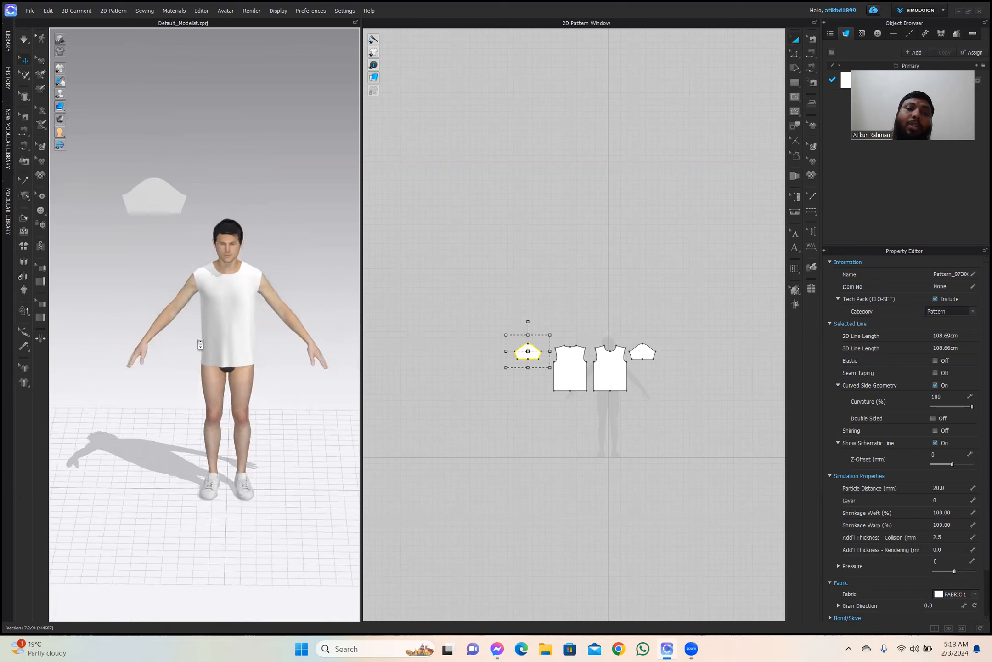
{"action": "scroll", "coordinate": [182, 280], "scroll_direction": "up", "scroll_amount": 2}
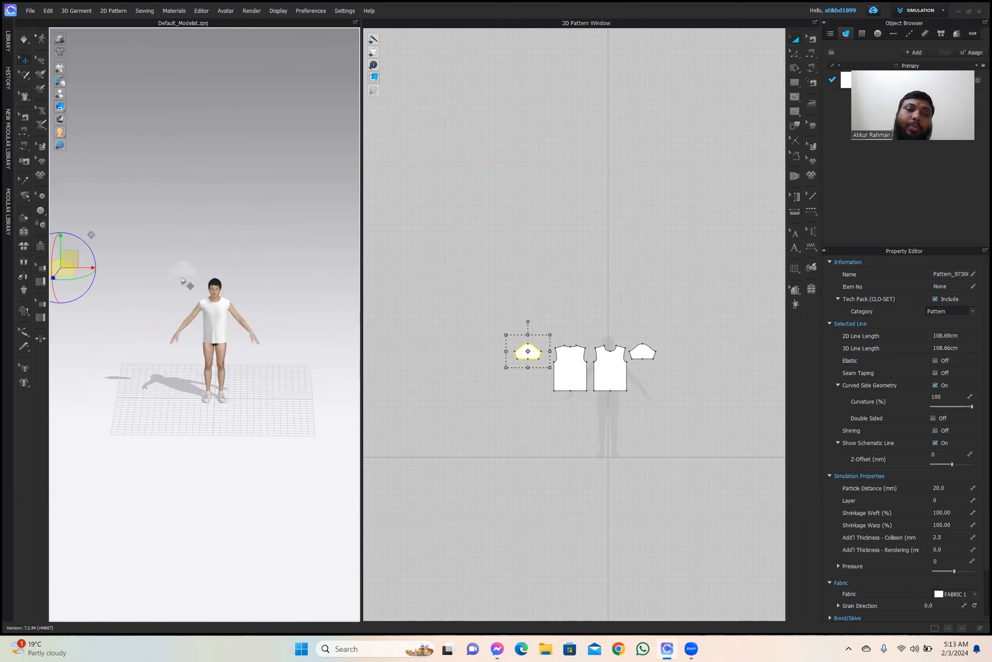
{"action": "left_click", "coordinate": [182, 268]}
{"action": "left_click_drag", "start_coordinate": [192, 256], "coordinate": [266, 289]}
{"action": "left_click", "coordinate": [64, 270]}
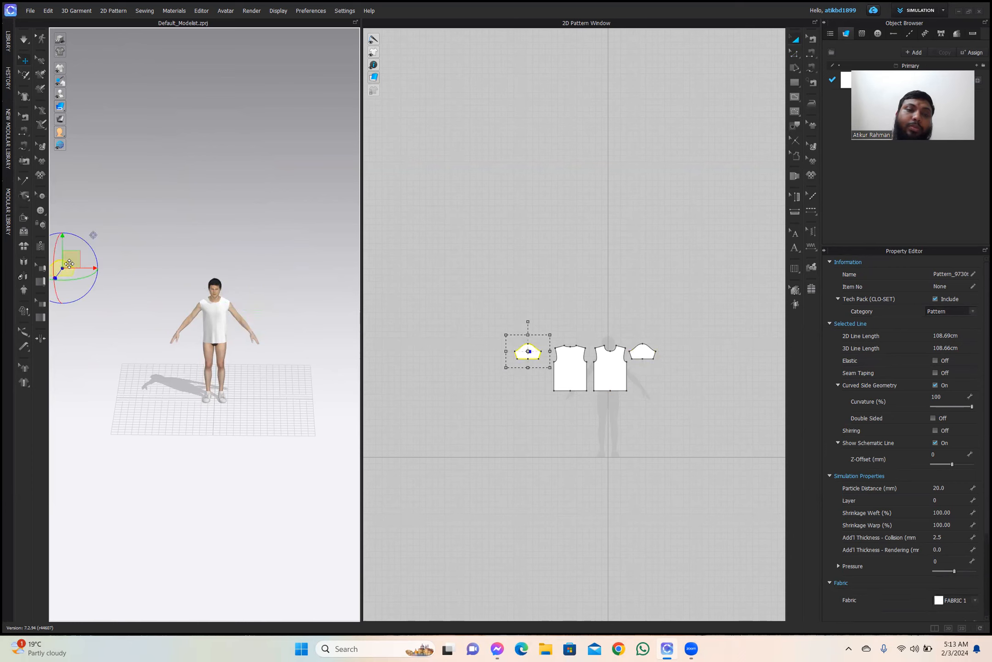
{"action": "left_click_drag", "start_coordinate": [71, 261], "coordinate": [182, 296]}
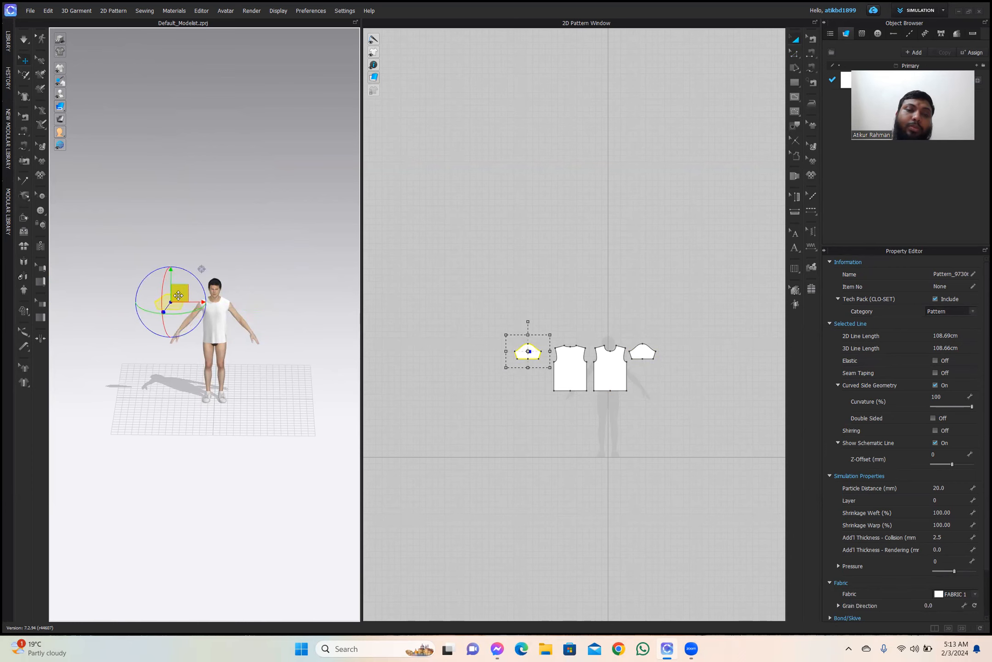
{"action": "scroll", "coordinate": [537, 414], "scroll_direction": "up", "scroll_amount": 3}
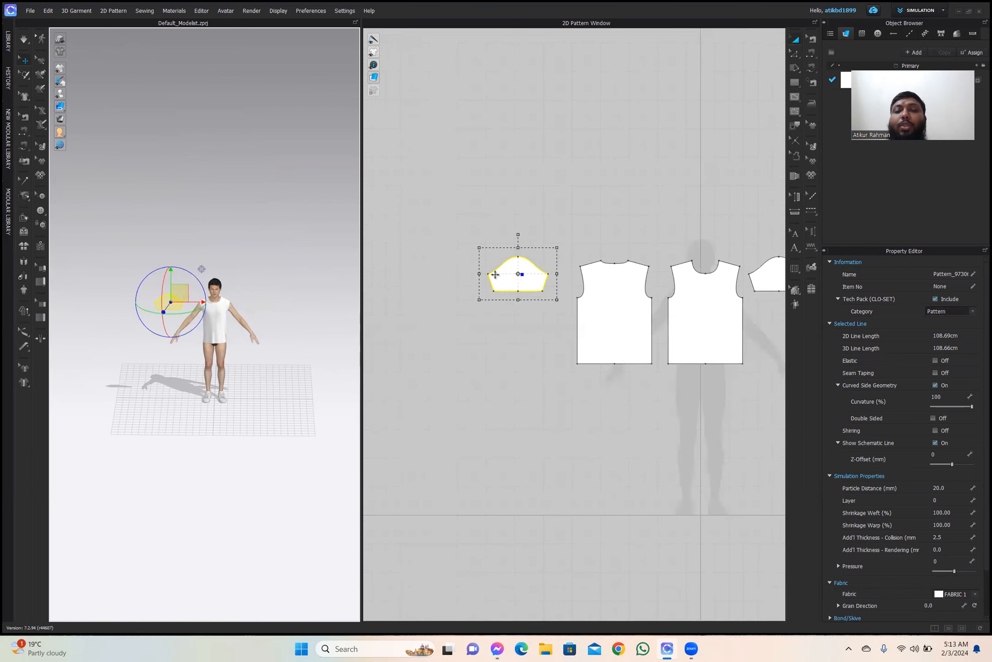
{"action": "scroll", "coordinate": [495, 274], "scroll_direction": "up", "scroll_amount": 4}
{"action": "scroll", "coordinate": [505, 323], "scroll_direction": "down", "scroll_amount": 2}
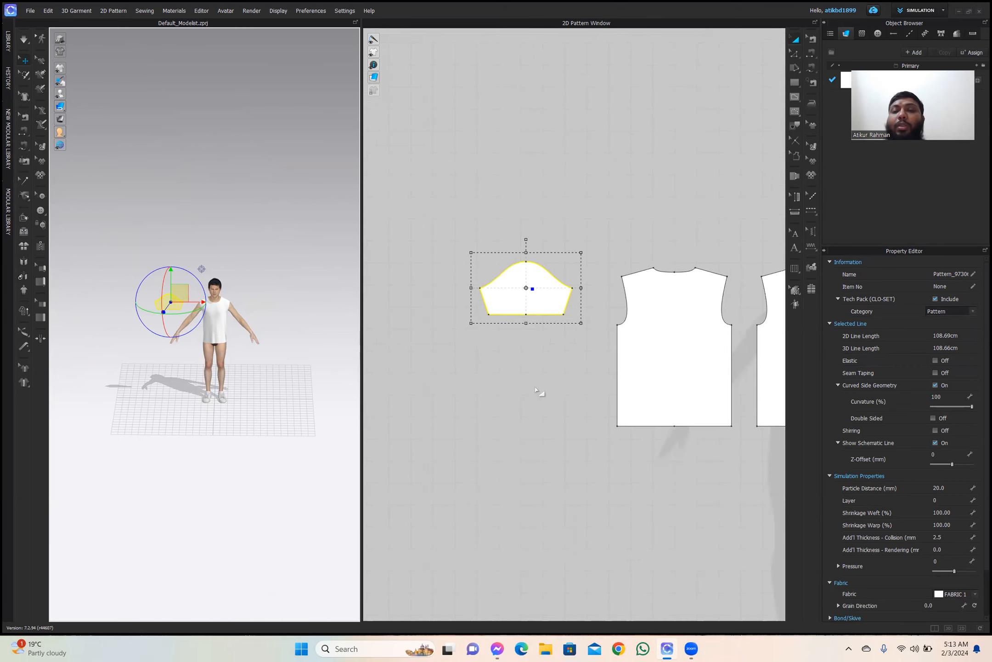
{"action": "left_click", "coordinate": [810, 71]}
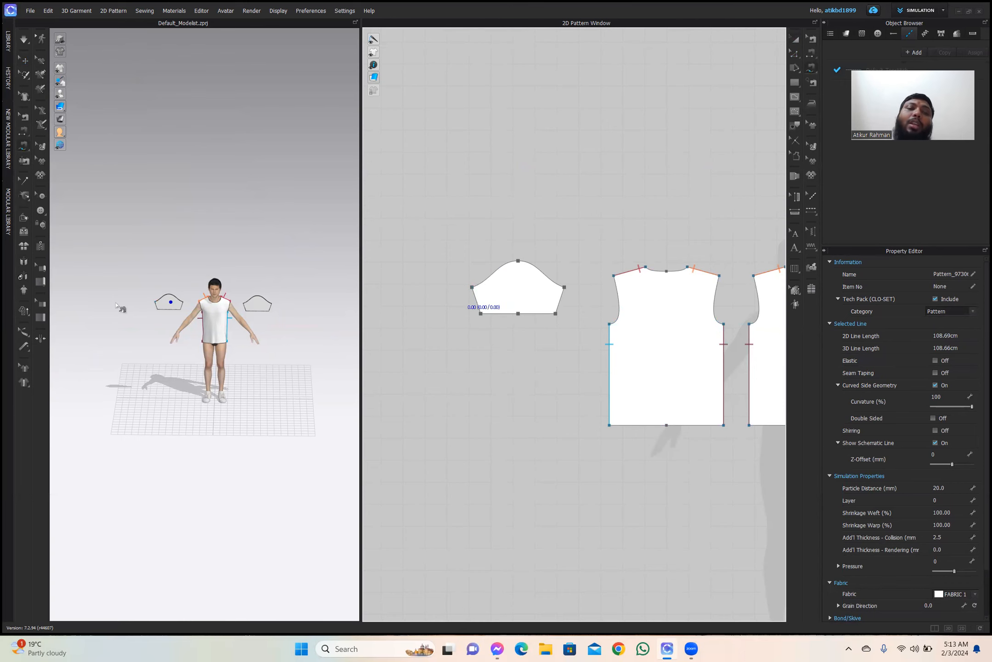
{"action": "scroll", "coordinate": [207, 340], "scroll_direction": "up", "scroll_amount": 5}
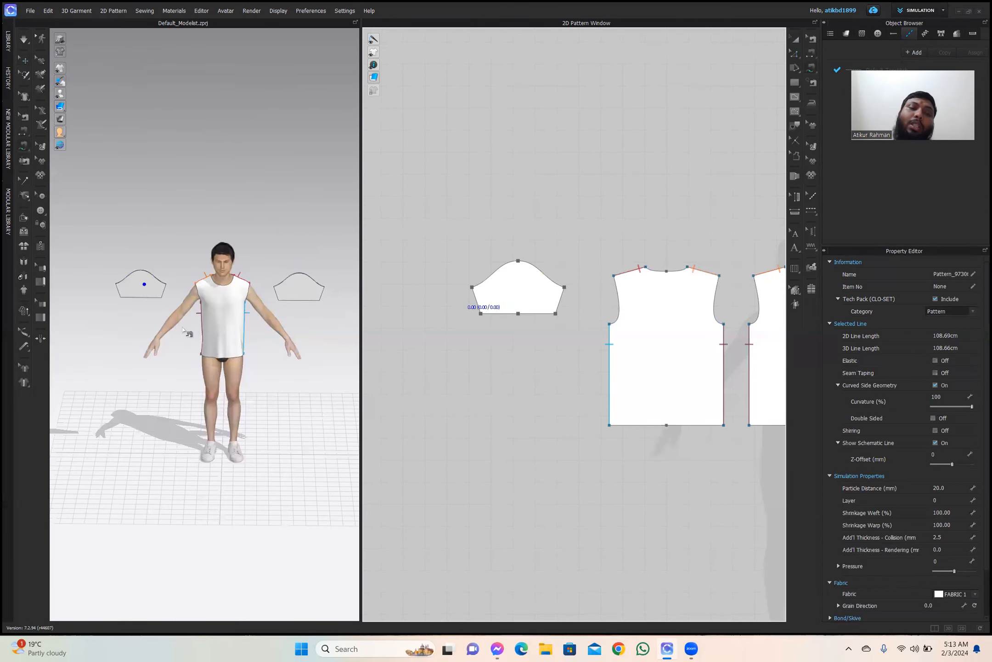
{"action": "mouse_move", "coordinate": [228, 338]}
{"action": "right_mouse_down"}
{"action": "mouse_move", "coordinate": [203, 307]}
{"action": "mouse_move", "coordinate": [212, 324]}
{"action": "right_mouse_up"}
Show the avatar's arrangement points and wrap the selected sleeve copy around the avatar's right upper arm.
{"action": "left_click", "coordinate": [790, 43]}
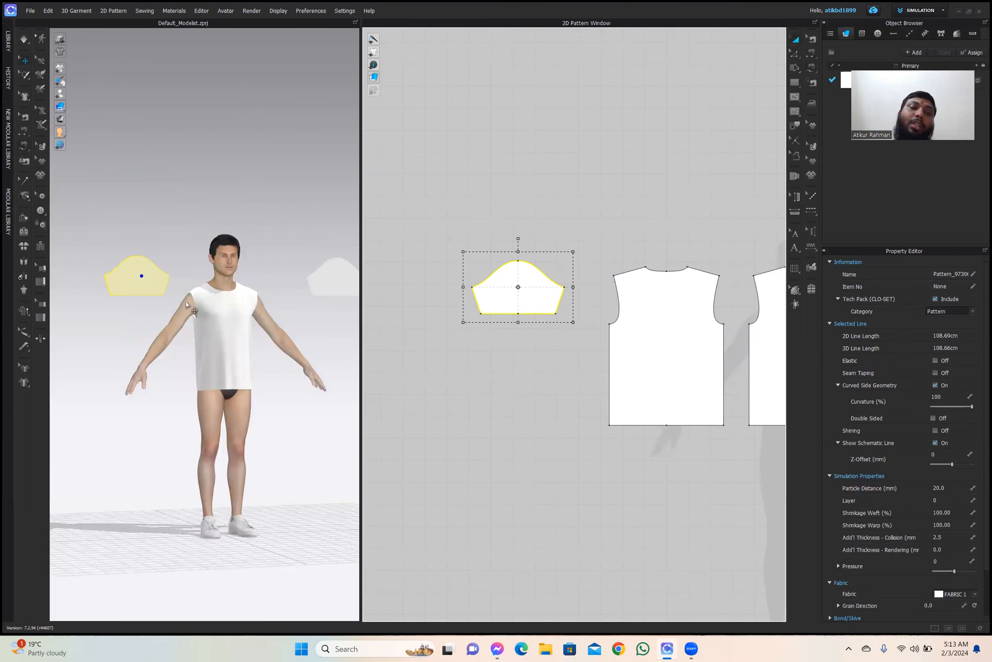
{"action": "mouse_move", "coordinate": [66, 94]}
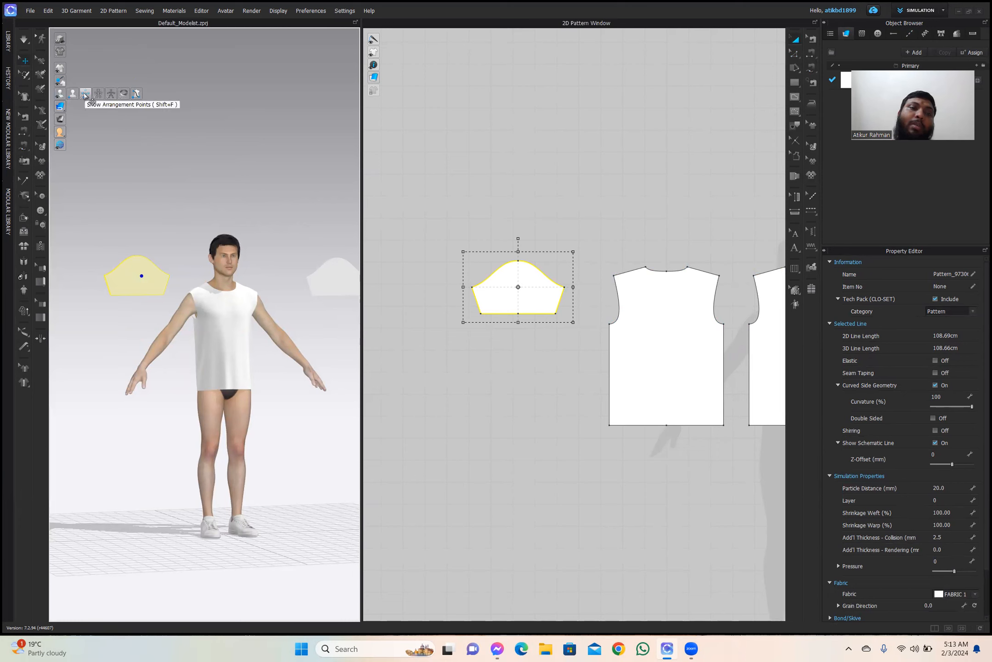
{"action": "left_click", "coordinate": [85, 94]}
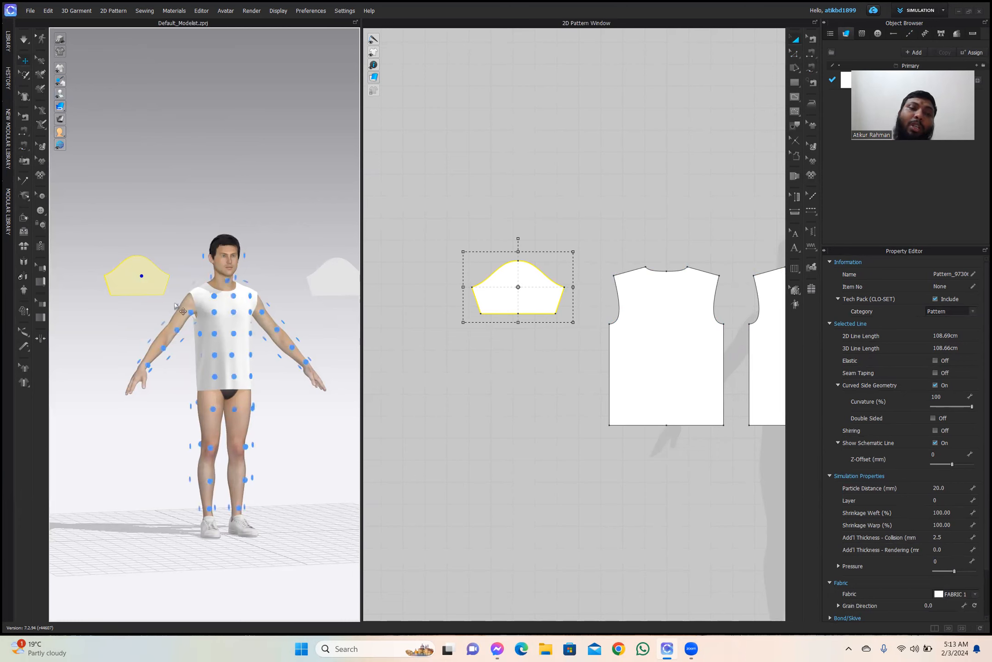
{"action": "left_click", "coordinate": [201, 348]}
{"action": "right_click_drag", "start_coordinate": [185, 333], "coordinate": [320, 339]}
Wrap the other sleeve around the avatar's left upper arm, then hide the arrangement points.
{"action": "left_click", "coordinate": [319, 339]}
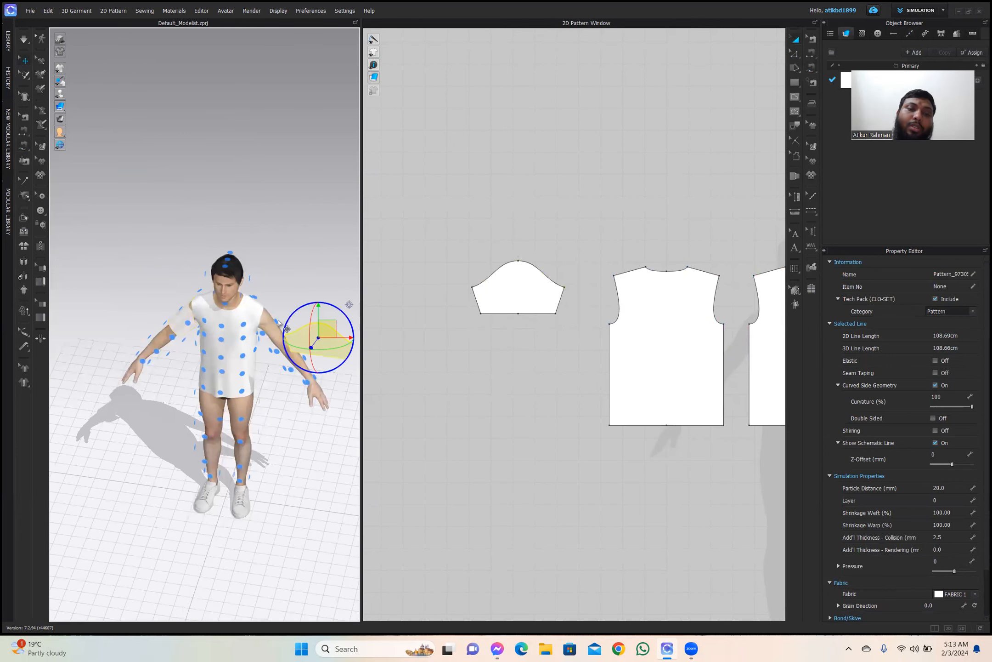
{"action": "left_click", "coordinate": [276, 322]}
{"action": "scroll", "coordinate": [208, 385], "scroll_direction": "up", "scroll_amount": 10}
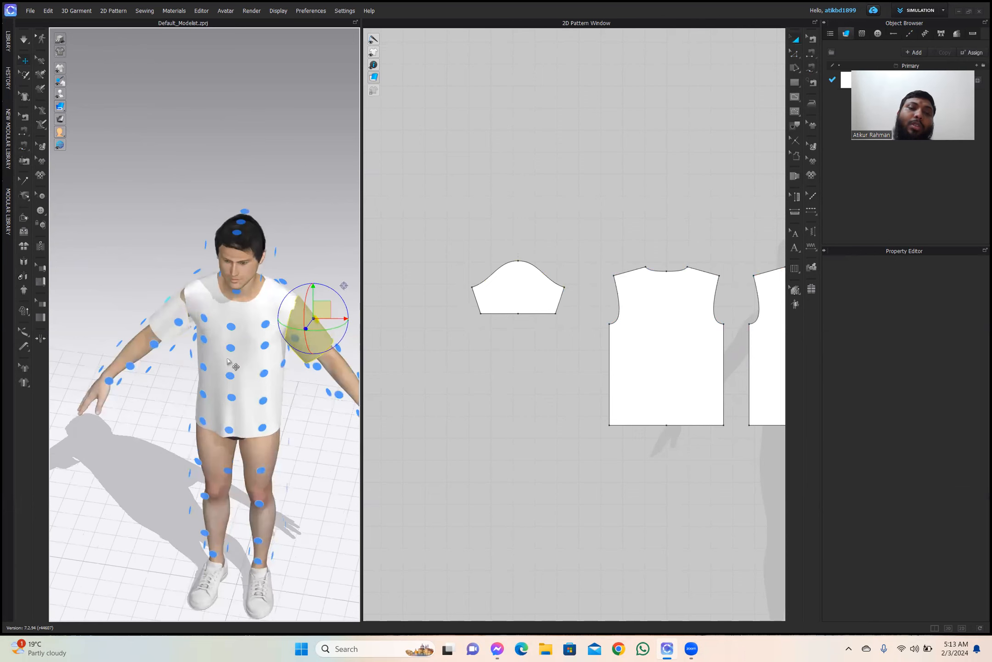
{"action": "key", "text": "2"}
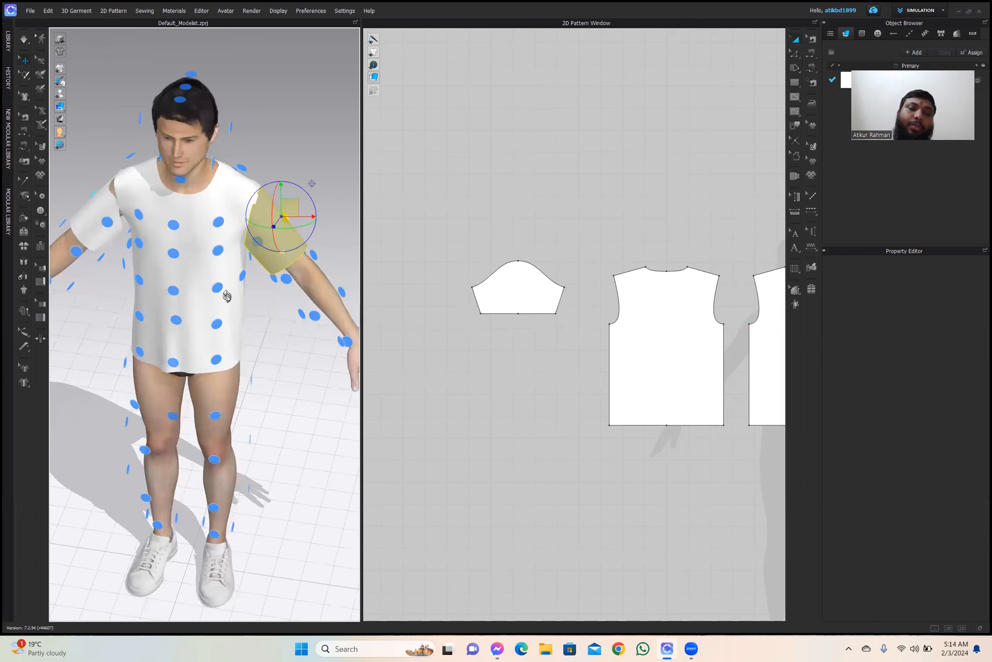
{"action": "right_click_drag", "start_coordinate": [262, 302], "coordinate": [303, 282]}
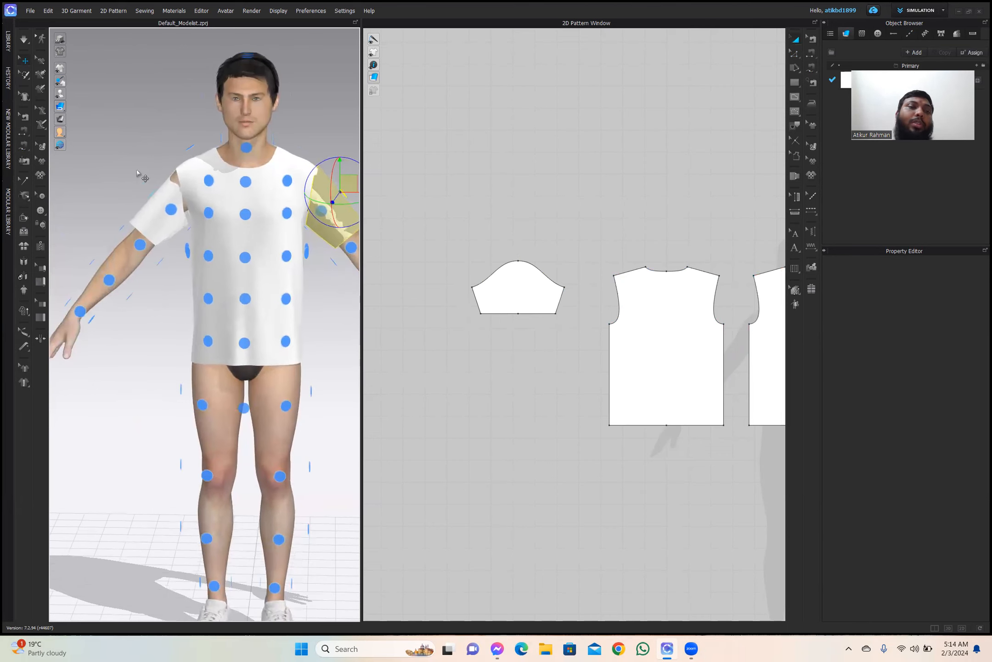
{"action": "left_click", "coordinate": [86, 94]}
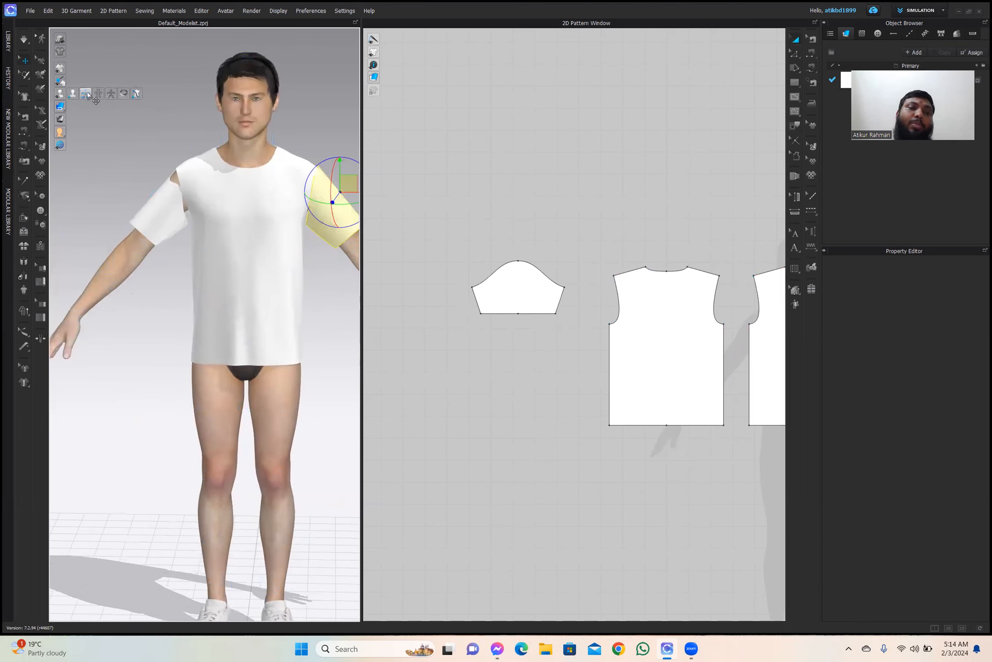
Shift both wrapped sleeves slightly outward along the arms, leaving a small gap to the armholes.
{"action": "left_click", "coordinate": [163, 200]}
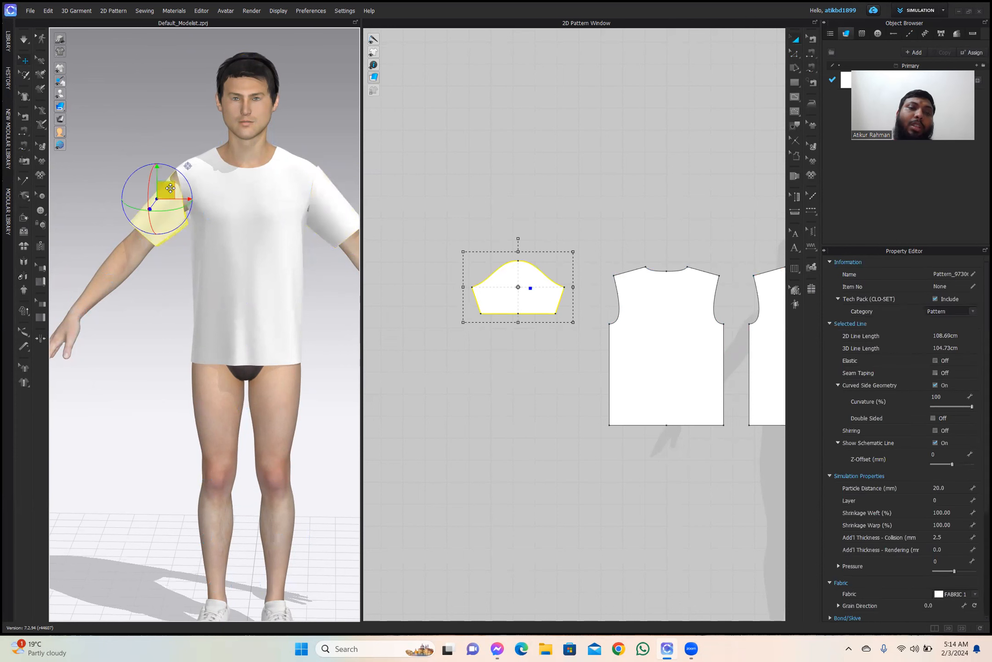
{"action": "left_click_drag", "start_coordinate": [166, 190], "coordinate": [159, 186]}
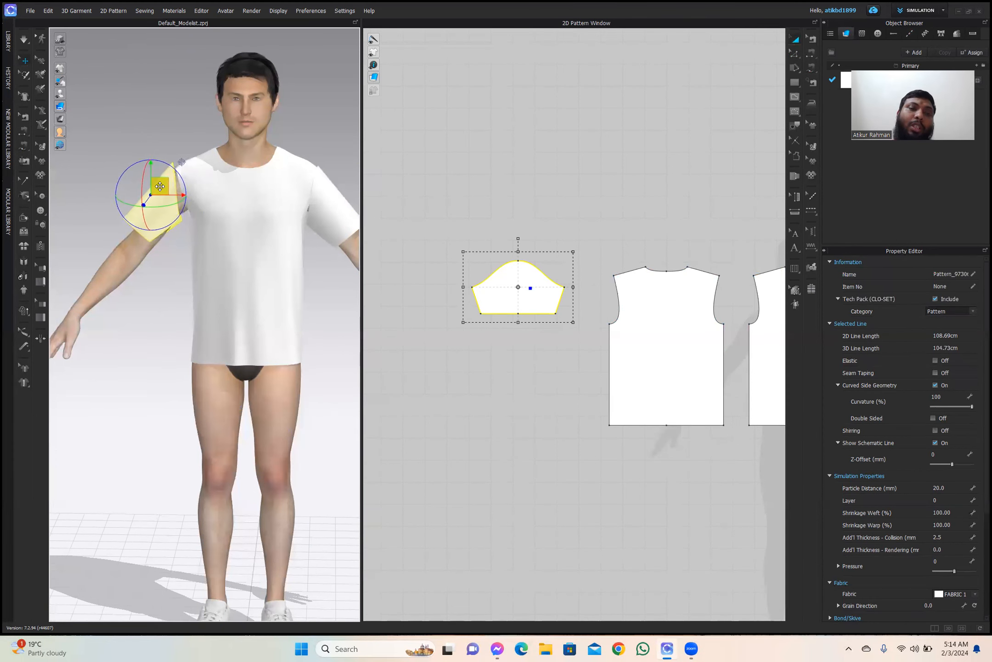
{"action": "left_click", "coordinate": [337, 196]}
{"action": "left_click_drag", "start_coordinate": [344, 188], "coordinate": [353, 186]}
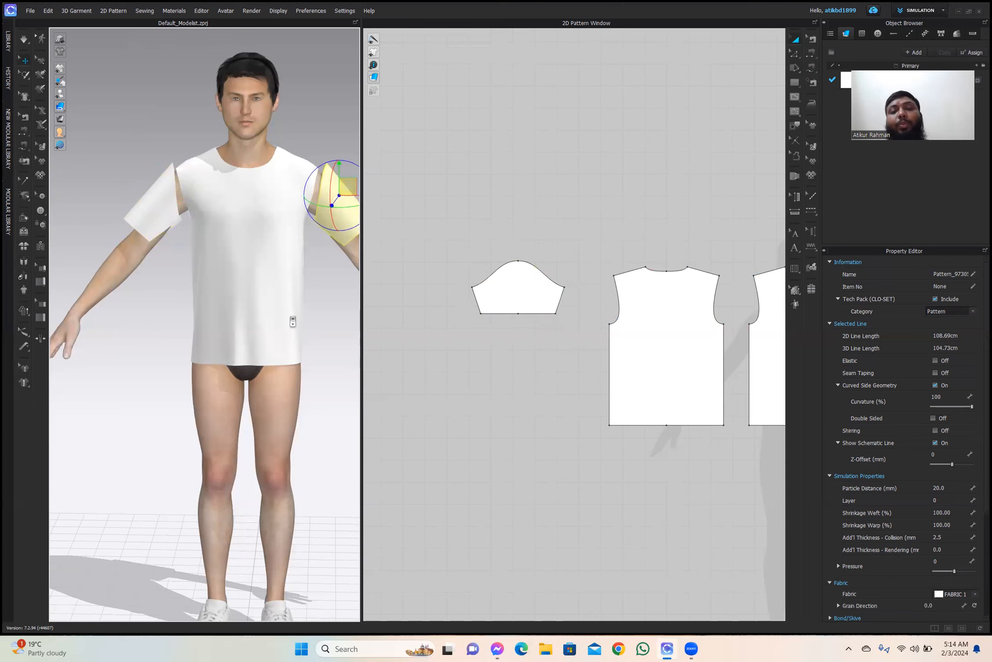
{"action": "scroll", "coordinate": [306, 317], "scroll_direction": "down", "scroll_amount": 1}
{"action": "left_click", "coordinate": [530, 241]}
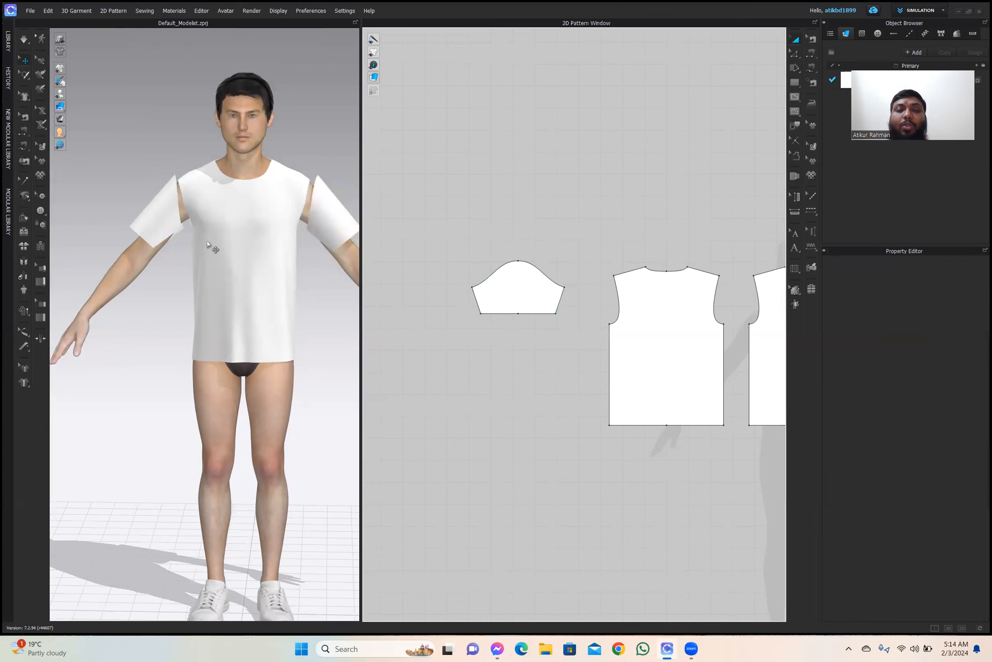
From behind the avatar, lower the left-arm sleeve slightly to line it up with the armhole.
{"action": "left_click", "coordinate": [810, 67]}
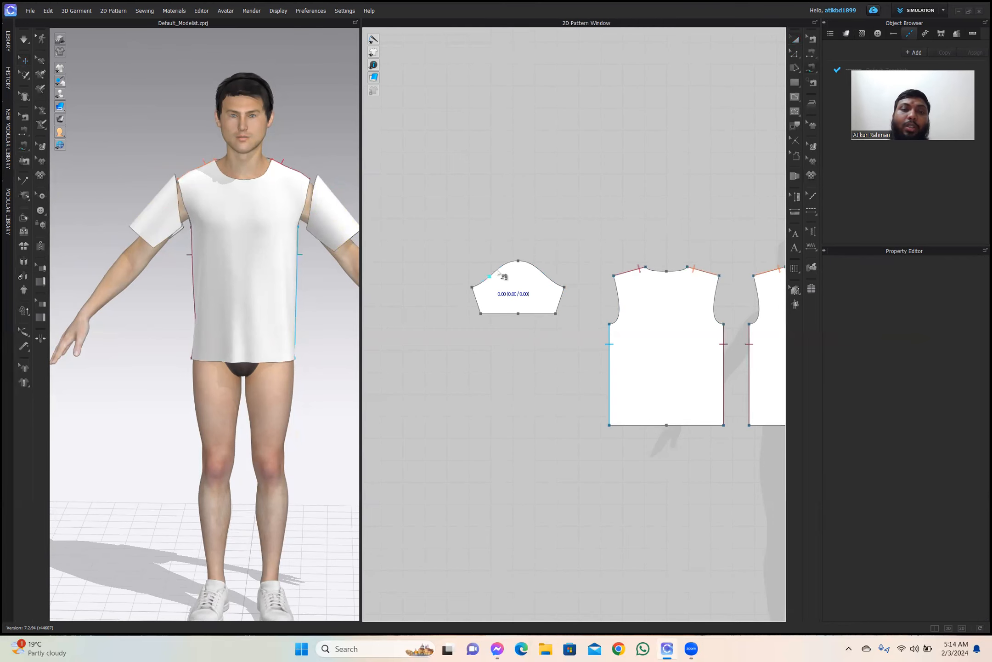
{"action": "right_click_drag", "start_coordinate": [242, 295], "coordinate": [322, 284]}
{"action": "mouse_move", "coordinate": [407, 267]}
{"action": "right_mouse_down"}
{"action": "mouse_move", "coordinate": [409, 259]}
{"action": "mouse_move", "coordinate": [399, 262]}
{"action": "right_mouse_up"}
{"action": "right_click_drag", "start_coordinate": [343, 280], "coordinate": [332, 282]}
{"action": "middle_click_drag", "start_coordinate": [332, 281], "coordinate": [255, 287]}
{"action": "right_click_drag", "start_coordinate": [255, 288], "coordinate": [210, 251]}
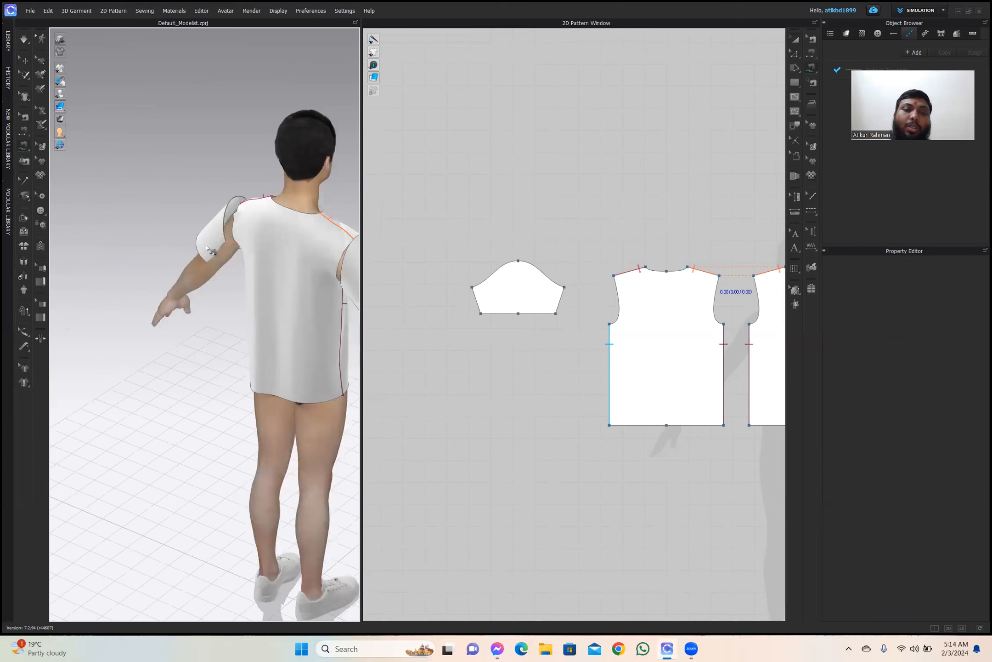
{"action": "left_click", "coordinate": [795, 39]}
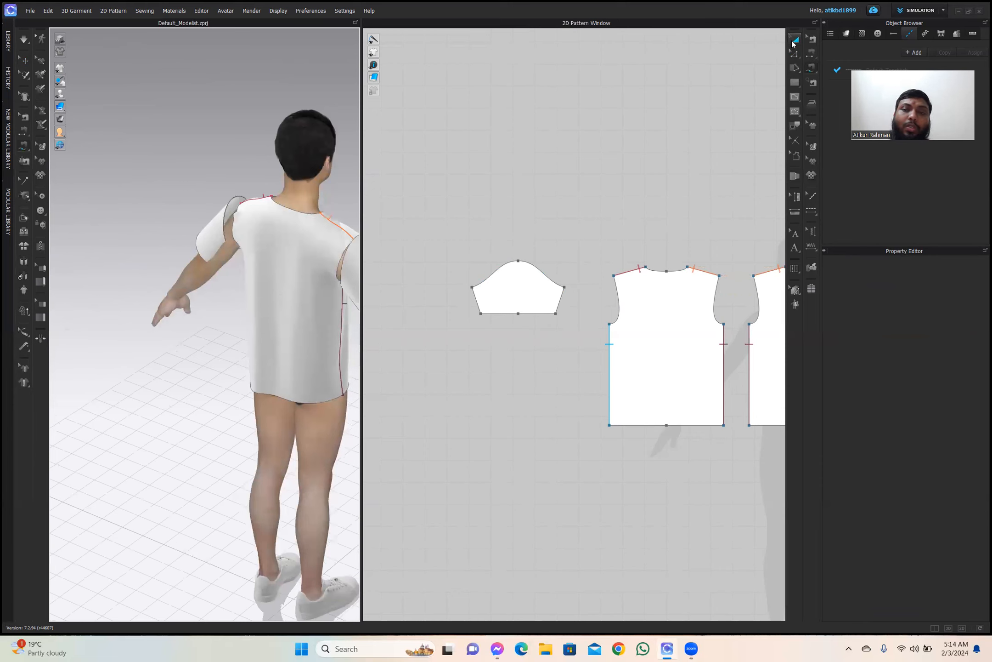
{"action": "left_click", "coordinate": [212, 235]}
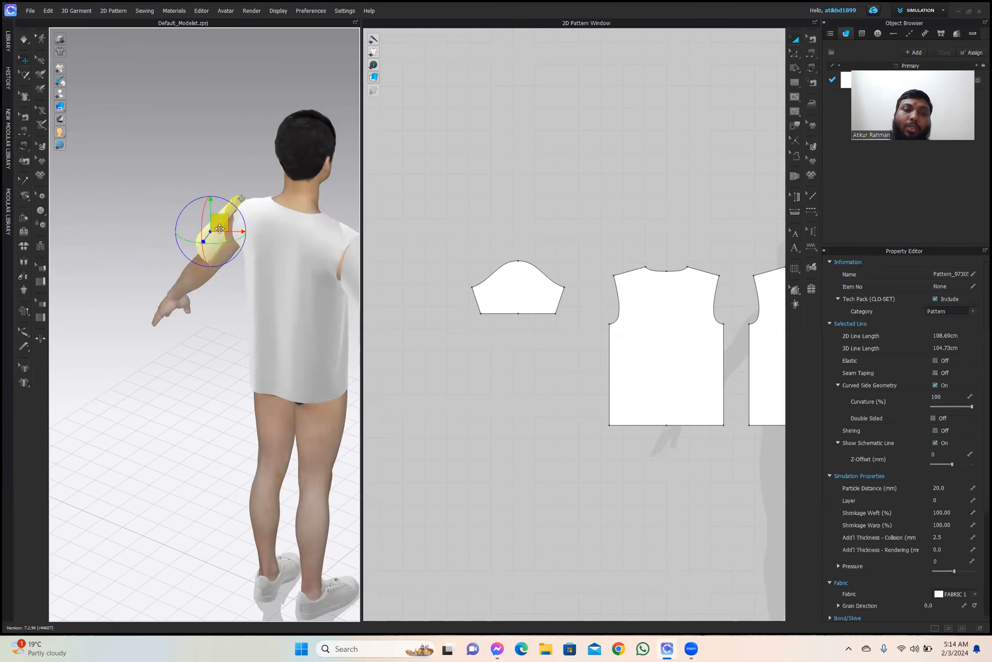
{"action": "mouse_move", "coordinate": [222, 223]}
{"action": "left_mouse_down"}
{"action": "mouse_move", "coordinate": [210, 228]}
{"action": "mouse_move", "coordinate": [219, 230]}
{"action": "left_mouse_up"}
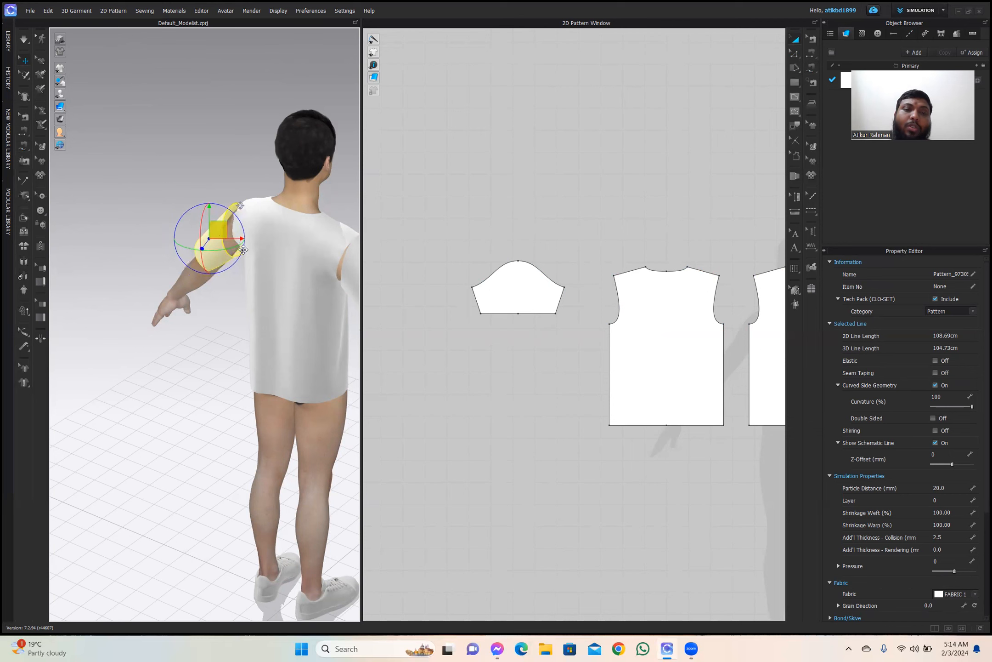
{"action": "scroll", "coordinate": [320, 274], "scroll_direction": "down", "scroll_amount": 1}
{"action": "right_click_drag", "start_coordinate": [282, 279], "coordinate": [349, 254]}
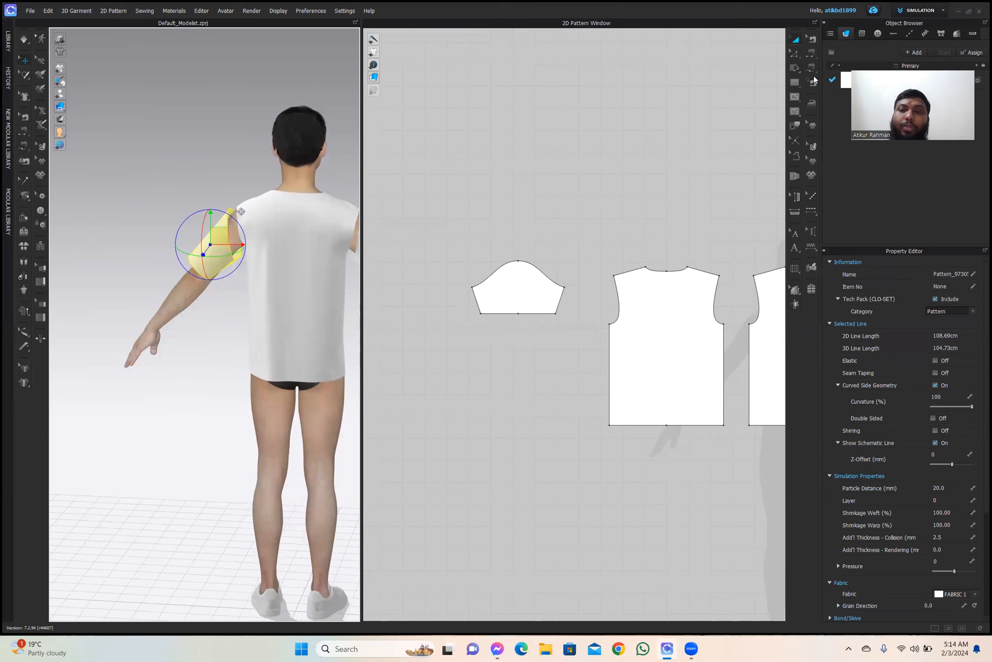
Swap the two sleeves in the pattern layout, placing the original beside the back panel and the copy beside the front panel.
{"action": "left_click", "coordinate": [813, 80]}
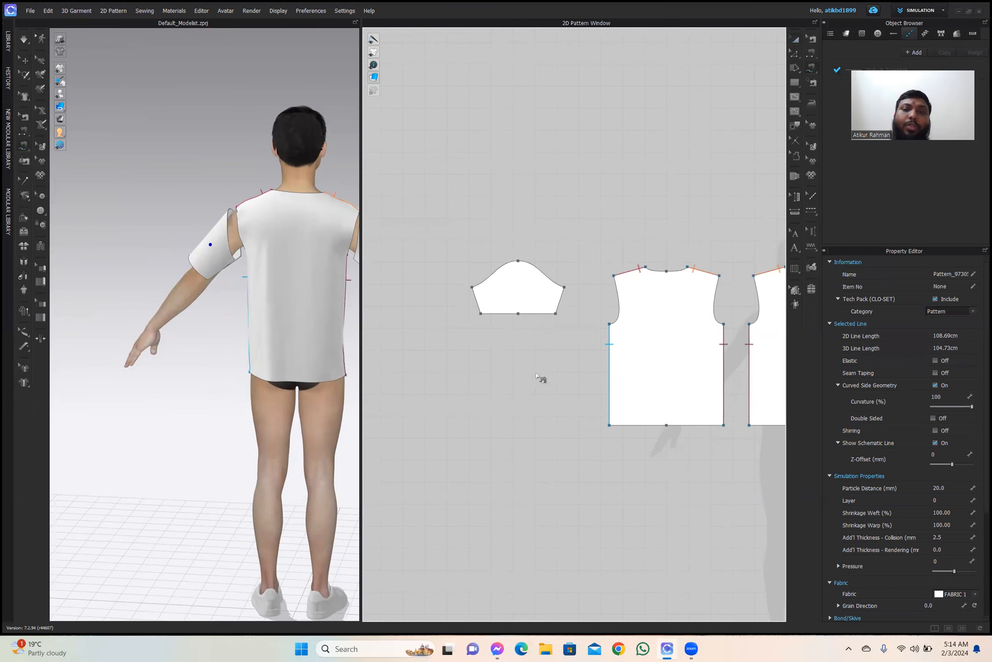
{"action": "scroll", "coordinate": [555, 385], "scroll_direction": "down", "scroll_amount": 3}
{"action": "middle_click_drag", "start_coordinate": [638, 380], "coordinate": [495, 369]}
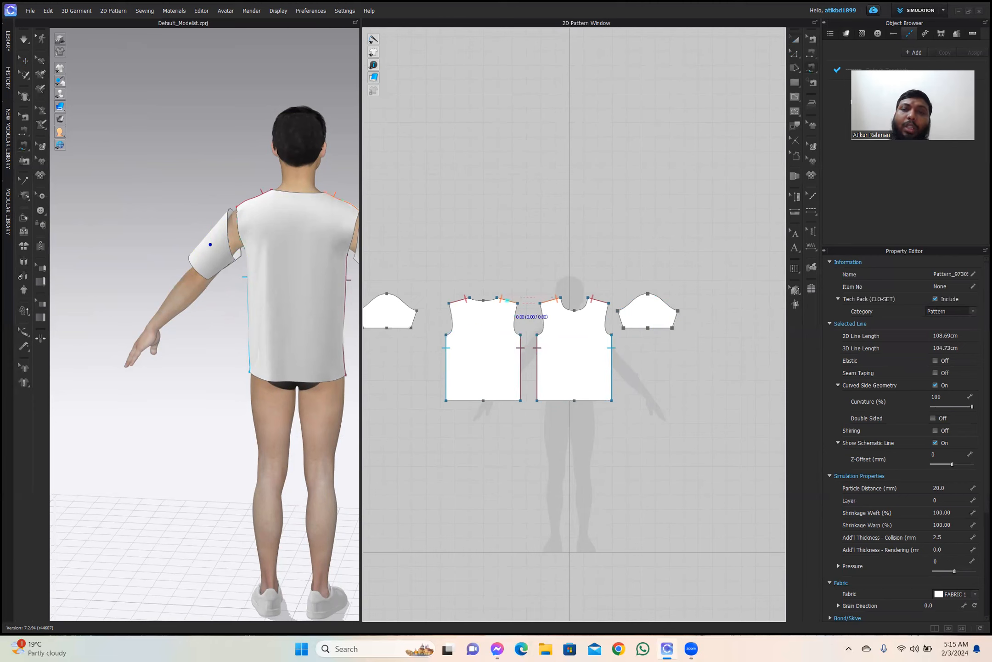
{"action": "left_click", "coordinate": [796, 40]}
{"action": "left_click", "coordinate": [647, 311]}
{"action": "left_click", "coordinate": [393, 311]}
{"action": "left_click_drag", "start_coordinate": [393, 311], "coordinate": [695, 253]}
{"action": "left_click_drag", "start_coordinate": [659, 309], "coordinate": [414, 307]}
{"action": "left_click_drag", "start_coordinate": [689, 264], "coordinate": [667, 325]}
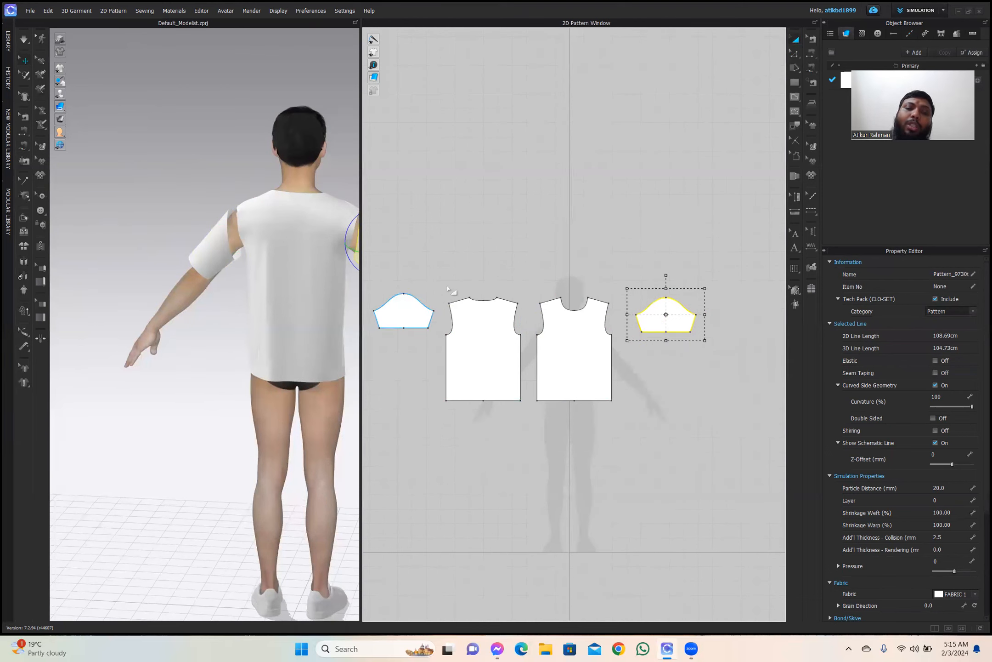
With free sewing, join the cap of the sleeve beside the back panel to the front and back armholes on the avatar's left side.
{"action": "left_click", "coordinate": [811, 67]}
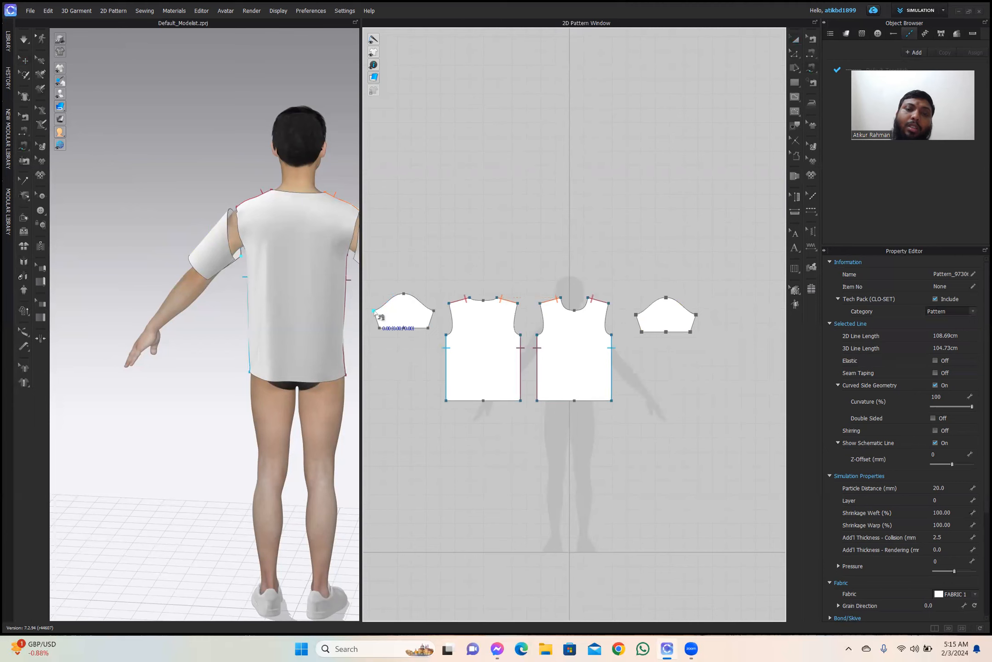
{"action": "left_click", "coordinate": [374, 312]}
{"action": "left_click", "coordinate": [434, 312]}
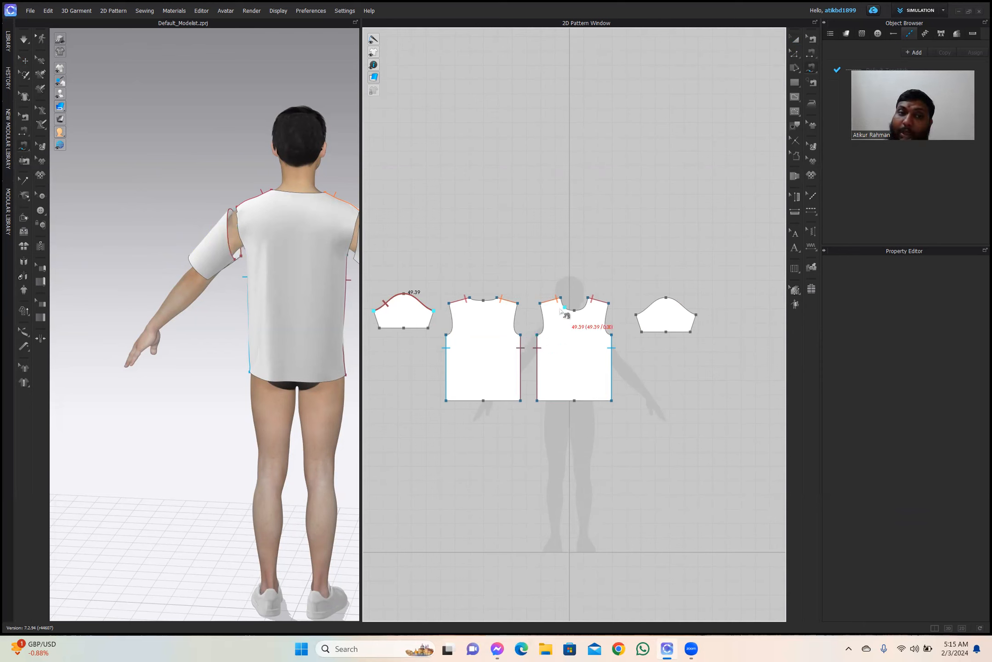
{"action": "right_click_drag", "start_coordinate": [257, 276], "coordinate": [182, 273]}
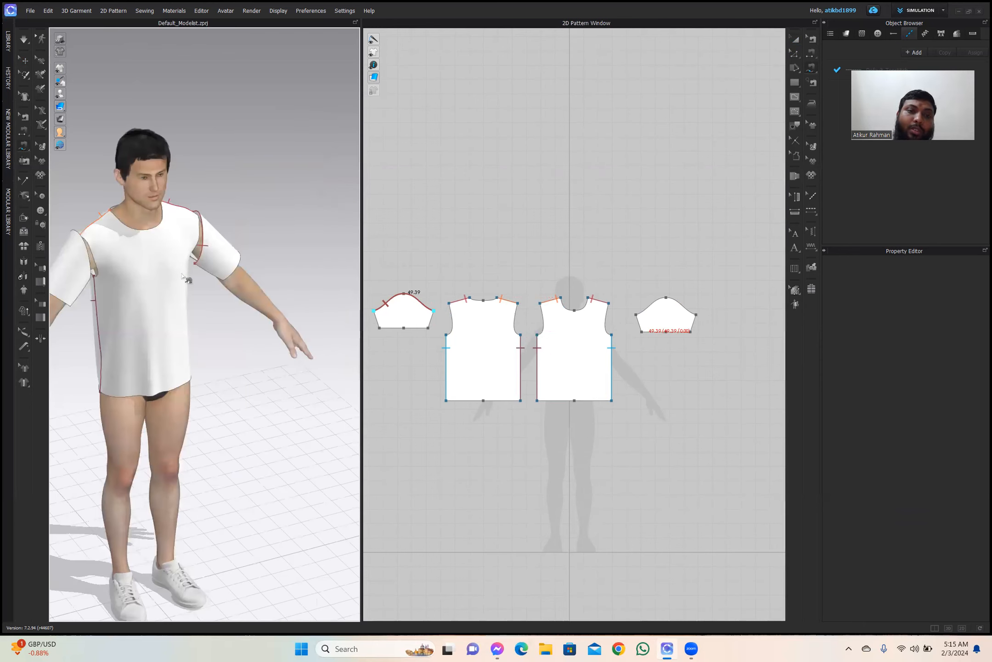
{"action": "left_click", "coordinate": [611, 335]}
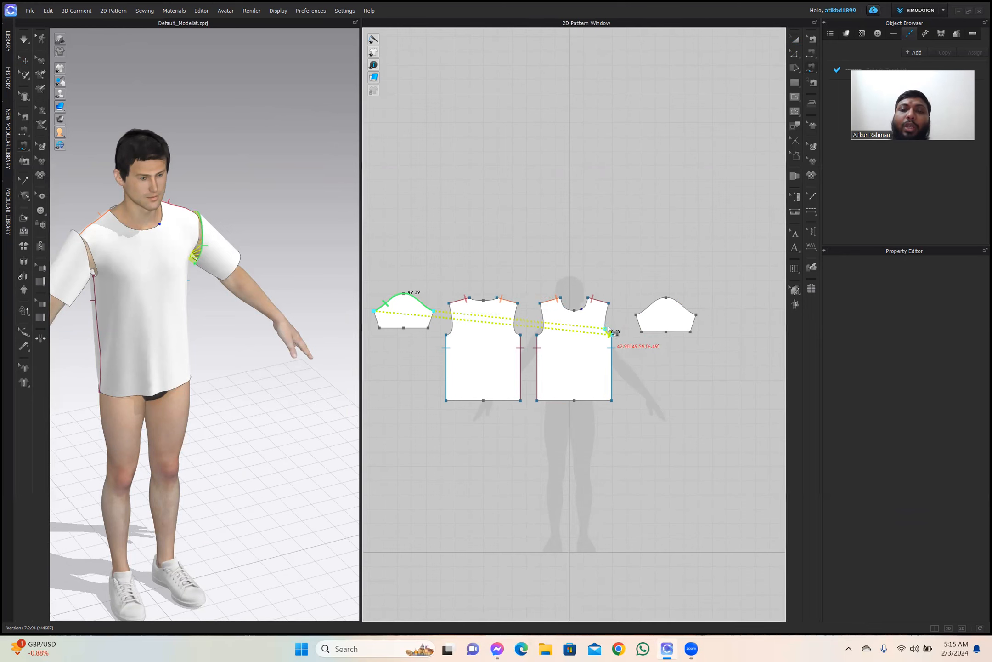
{"action": "left_click", "coordinate": [611, 303]}
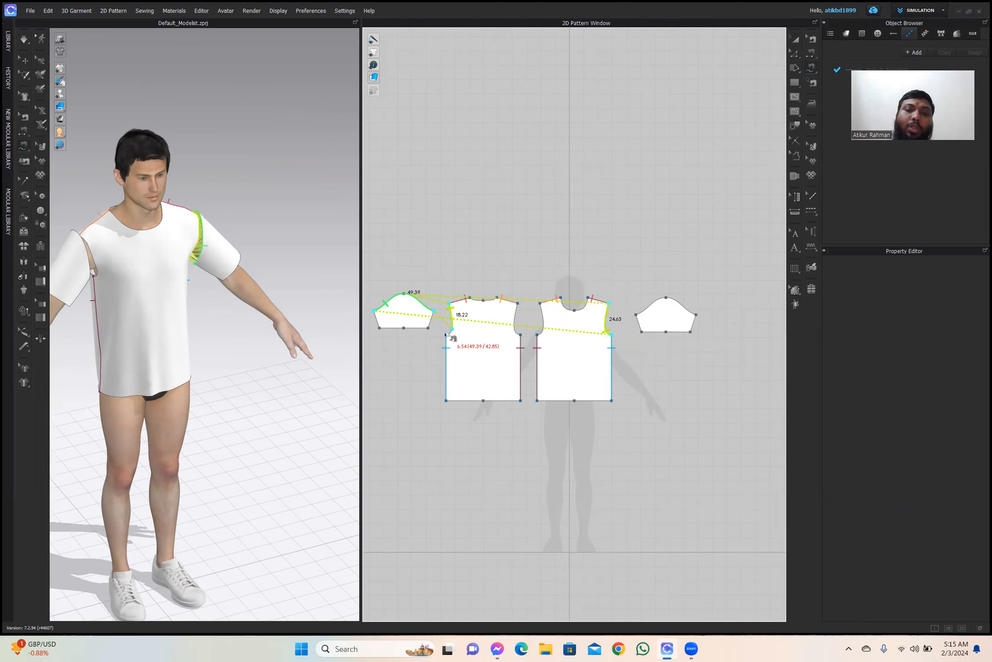
{"action": "left_click", "coordinate": [446, 335]}
{"action": "key", "text": "Return"}
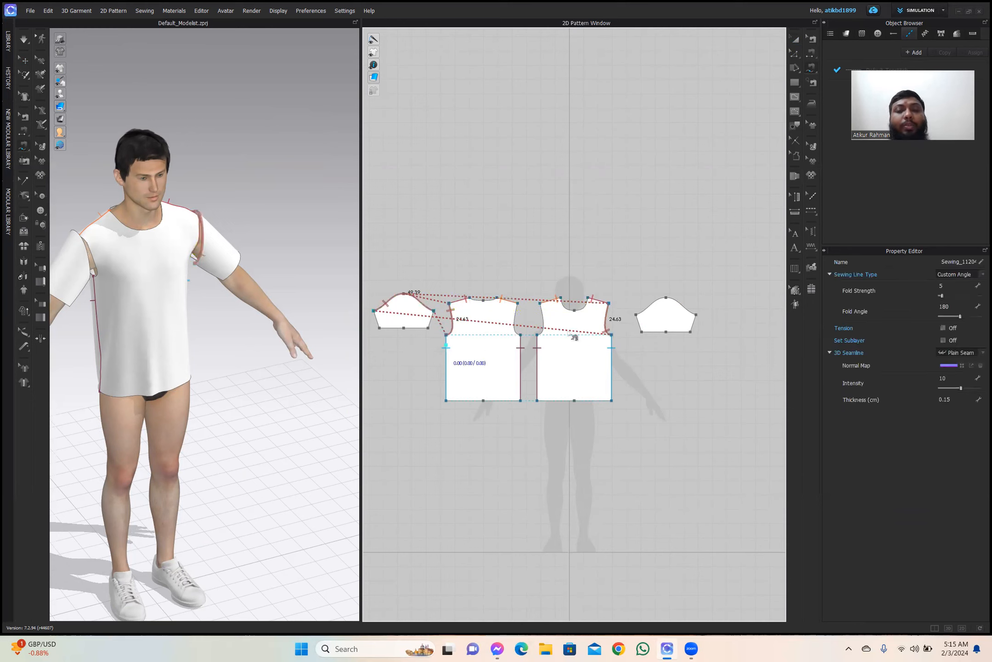
Sew the cap of the sleeve beside the front panel to the back and front armholes on the avatar's right side.
{"action": "left_click", "coordinate": [638, 315]}
{"action": "left_click", "coordinate": [700, 317]}
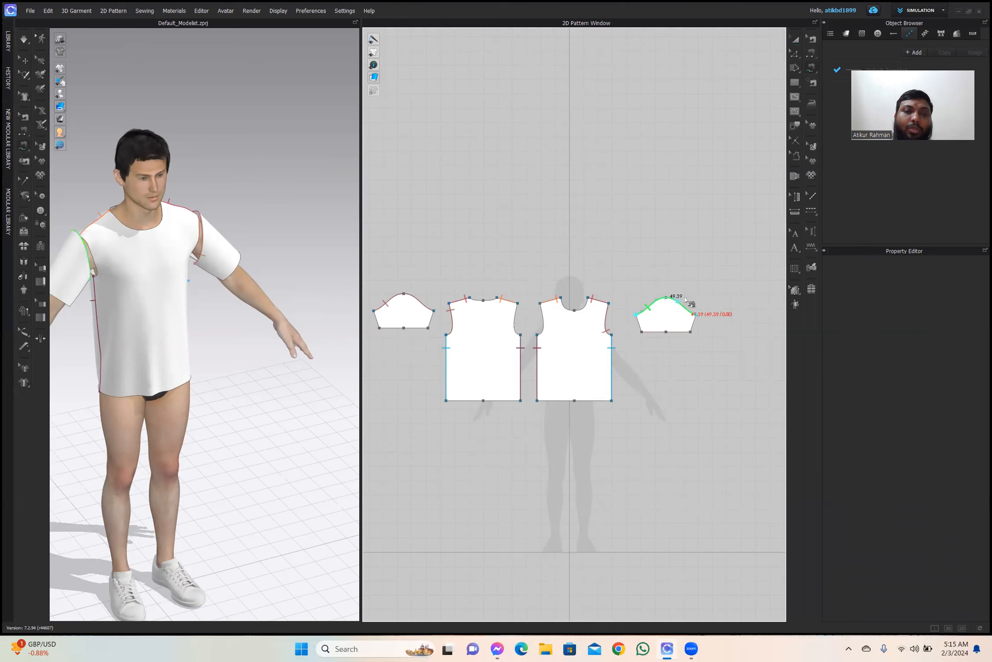
{"action": "left_click", "coordinate": [627, 317]}
{"action": "left_click", "coordinate": [520, 334]}
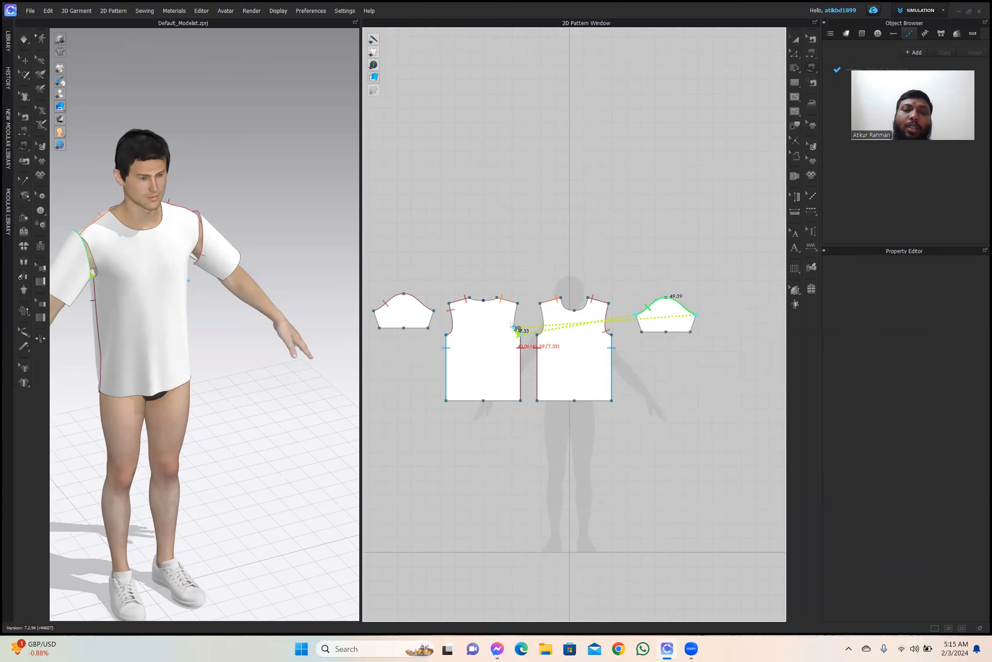
{"action": "left_click", "coordinate": [541, 302]}
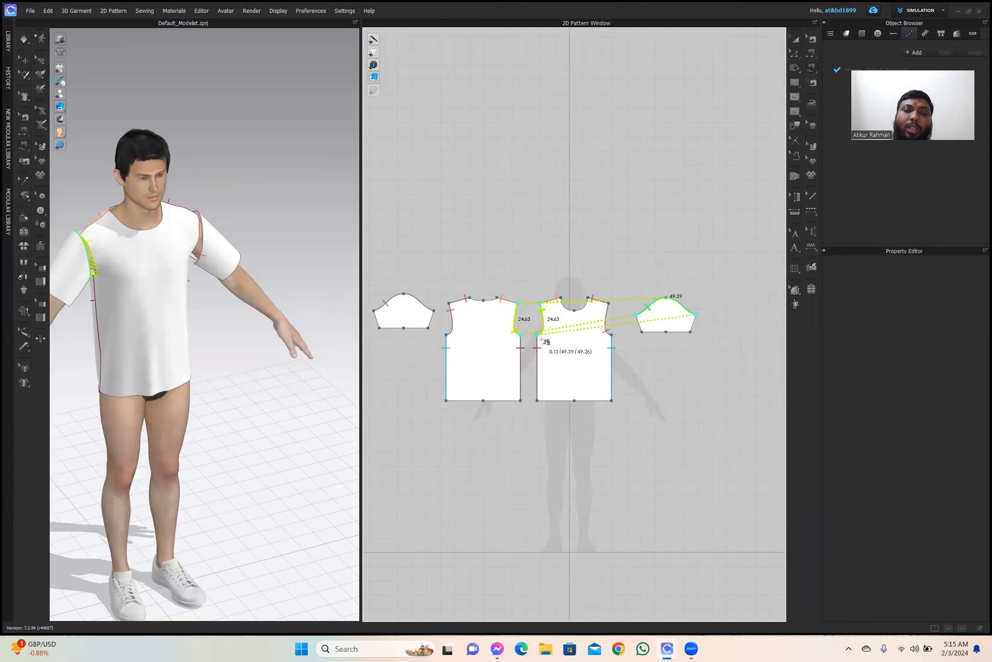
{"action": "key", "text": "Return"}
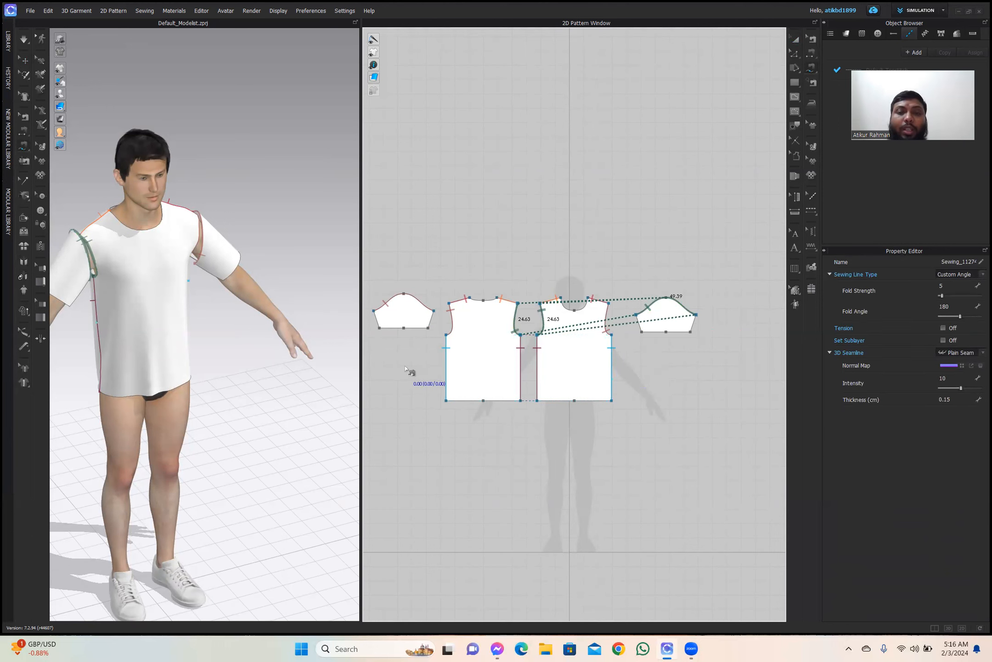
Sew the two underarm edges of the sleeve beside the back panel to each other.
{"action": "scroll", "coordinate": [403, 357], "scroll_direction": "up", "scroll_amount": 3}
{"action": "scroll", "coordinate": [519, 358], "scroll_direction": "up", "scroll_amount": 2}
{"action": "scroll", "coordinate": [524, 351], "scroll_direction": "up", "scroll_amount": 2}
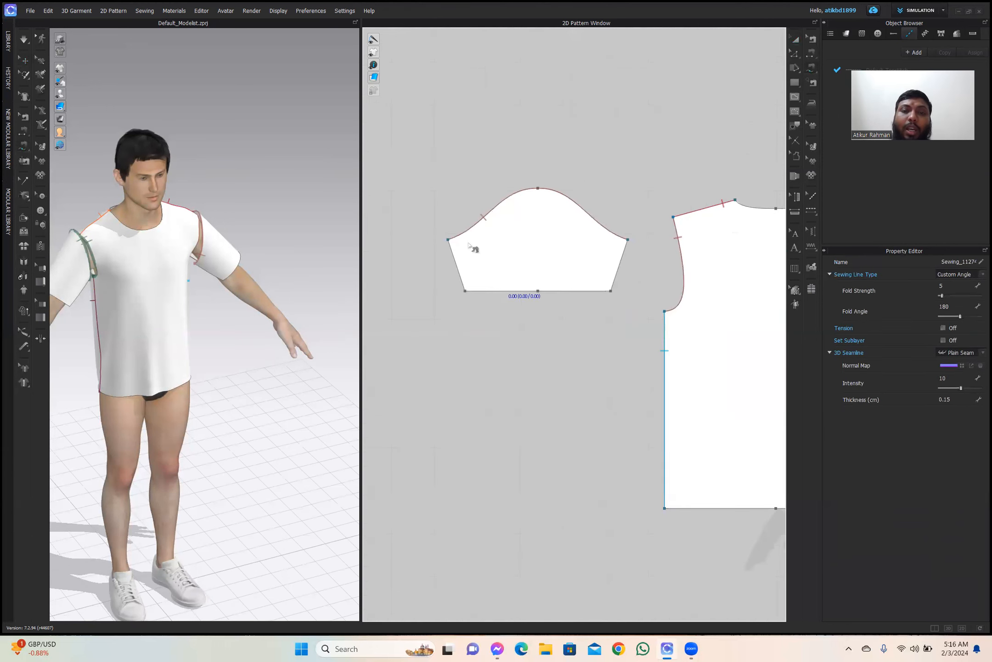
{"action": "left_click", "coordinate": [447, 240]}
{"action": "left_click", "coordinate": [465, 290]}
{"action": "left_click", "coordinate": [627, 239]}
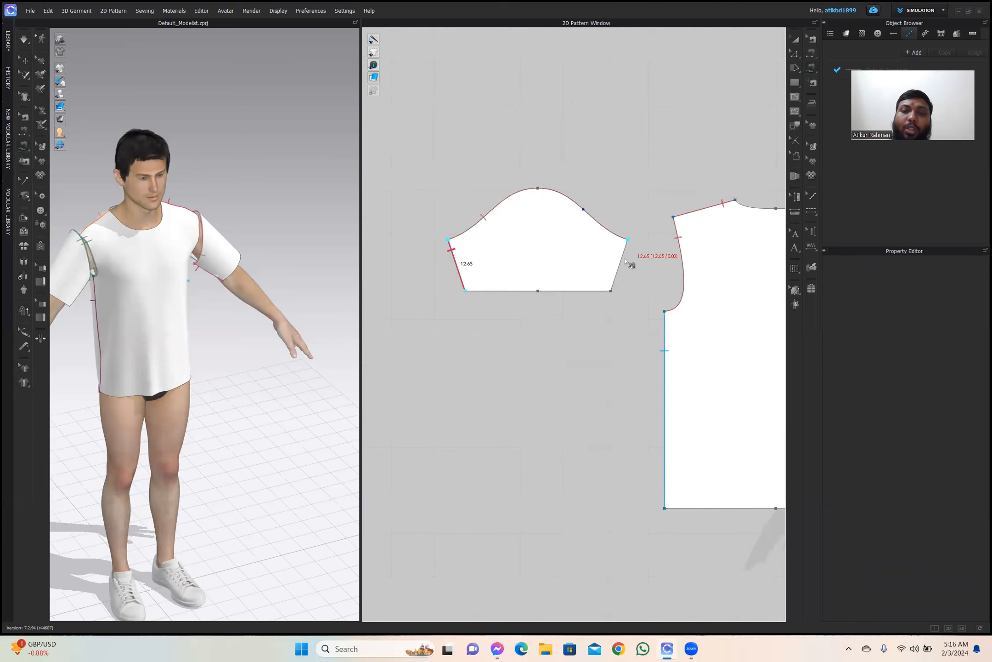
{"action": "left_click", "coordinate": [613, 287]}
Sew together the two underarm edges of the sleeve beside the front panel.
{"action": "scroll", "coordinate": [643, 365], "scroll_direction": "down", "scroll_amount": 5}
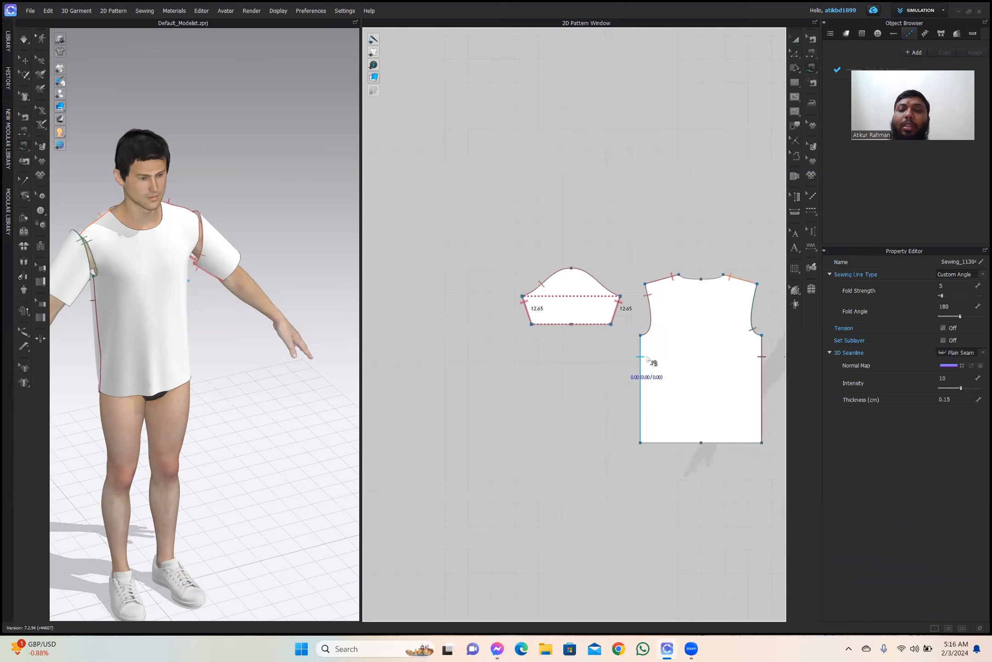
{"action": "middle_click_drag", "start_coordinate": [698, 373], "coordinate": [514, 383]}
{"action": "scroll", "coordinate": [641, 354], "scroll_direction": "up", "scroll_amount": 5}
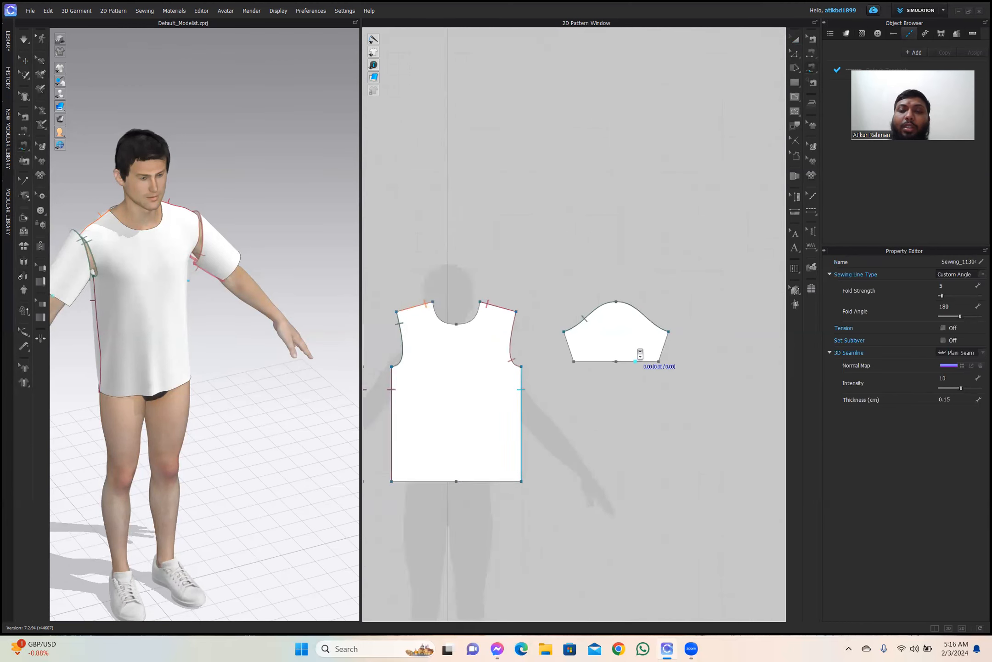
{"action": "left_click", "coordinate": [510, 319]}
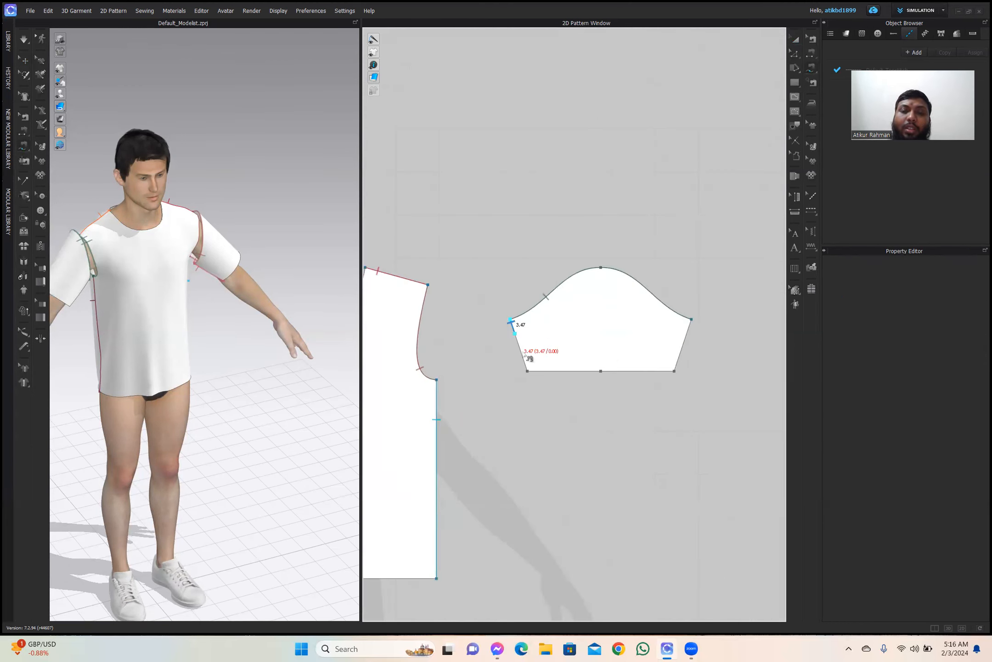
{"action": "left_click", "coordinate": [527, 370]}
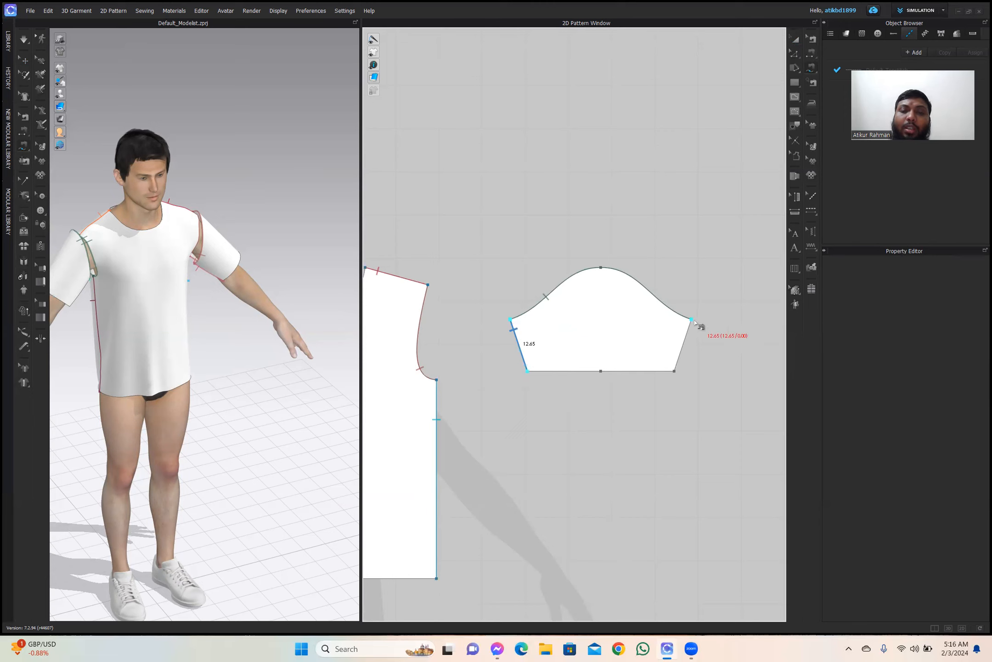
{"action": "left_click", "coordinate": [691, 326]}
{"action": "left_click", "coordinate": [676, 370]}
Simulate the sewn T-shirt to drape it on the avatar and check the fit from the front.
{"action": "right_click_drag", "start_coordinate": [250, 392], "coordinate": [220, 343]}
{"action": "right_click_drag", "start_coordinate": [181, 293], "coordinate": [182, 281]}
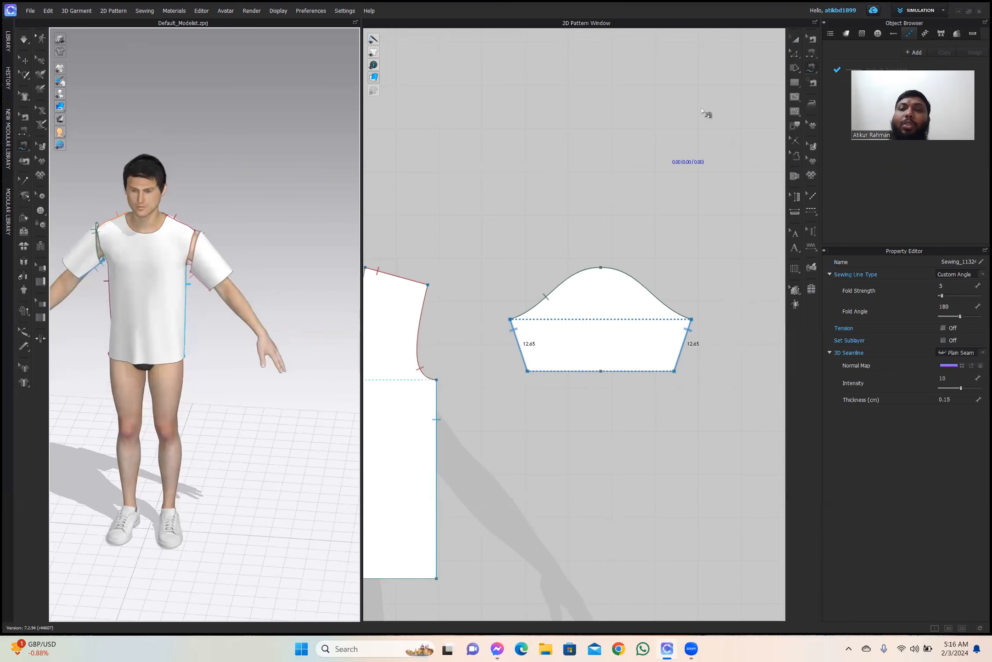
{"action": "left_click", "coordinate": [798, 39]}
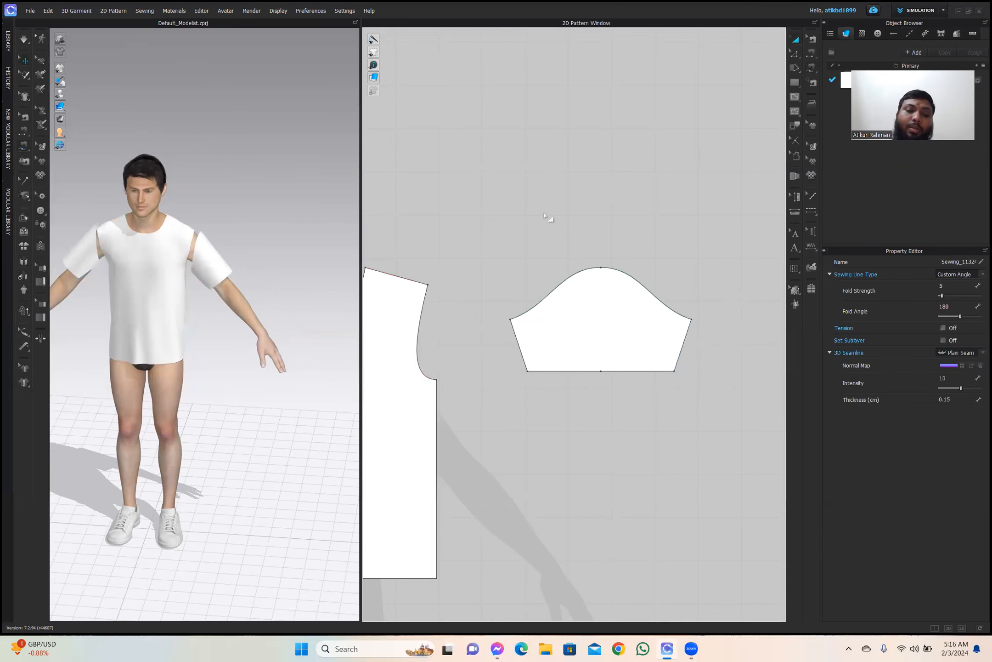
{"action": "left_click", "coordinate": [26, 43]}
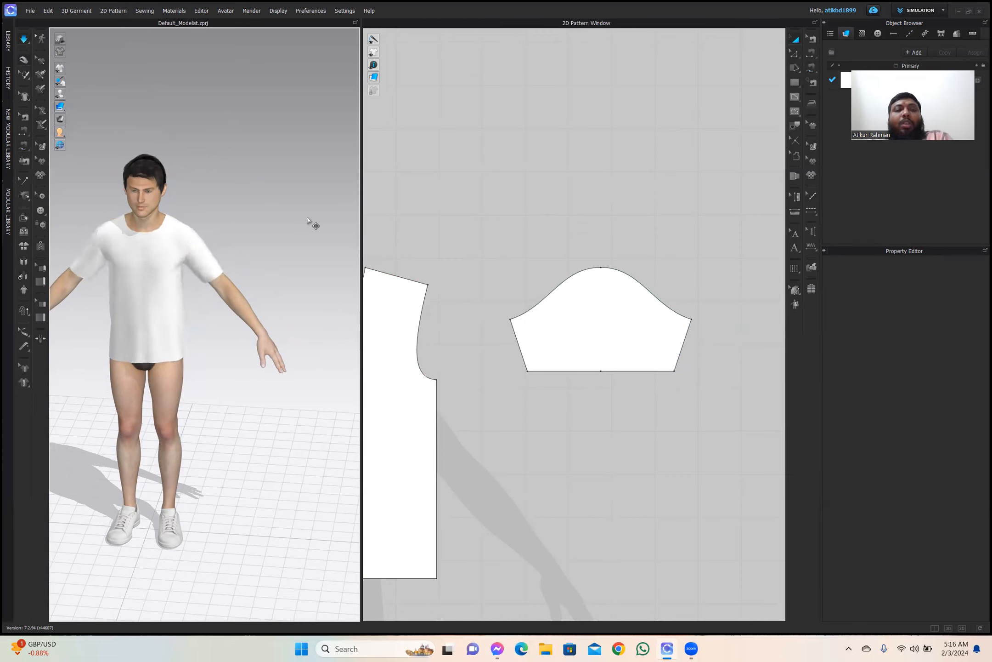
{"action": "right_click_drag", "start_coordinate": [154, 333], "coordinate": [146, 311]}
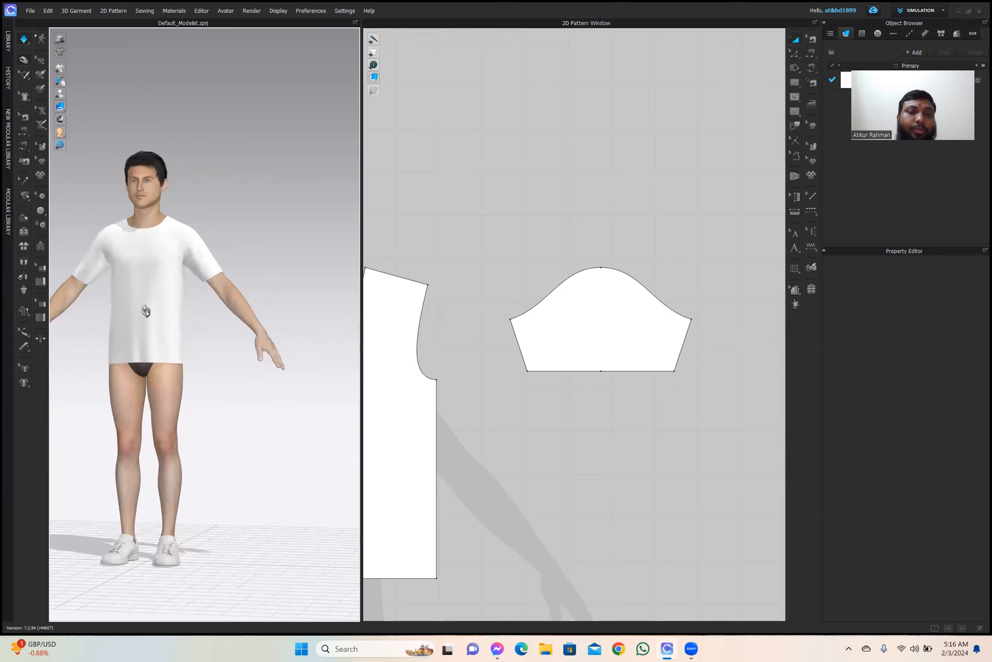
{"action": "middle_click_drag", "start_coordinate": [153, 316], "coordinate": [216, 357]}
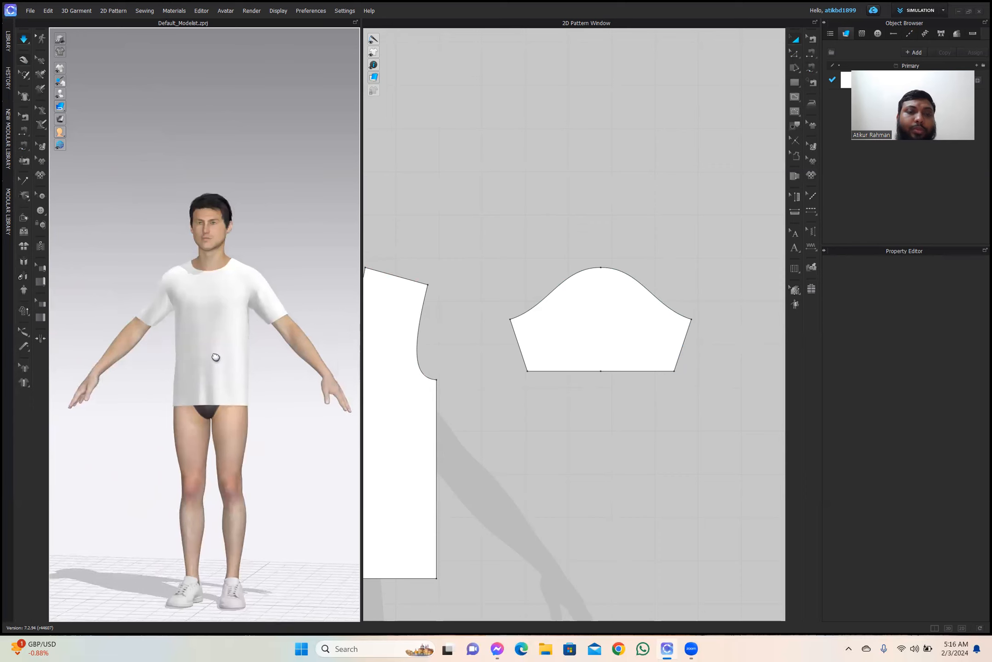
{"action": "right_click_drag", "start_coordinate": [218, 357], "coordinate": [220, 355]}
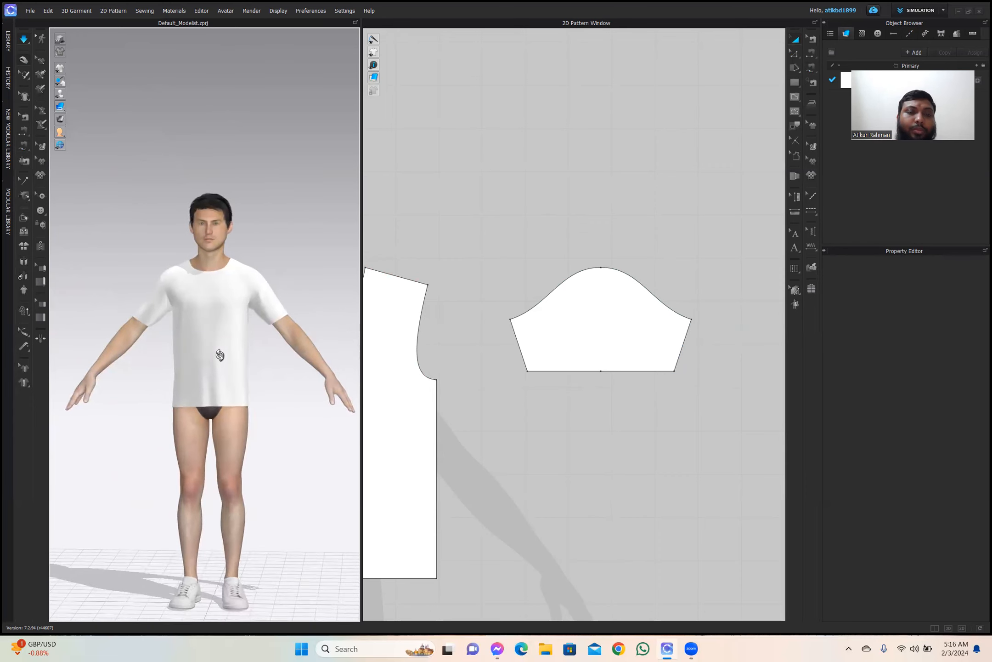
{"action": "scroll", "coordinate": [221, 331], "scroll_direction": "up", "scroll_amount": 5}
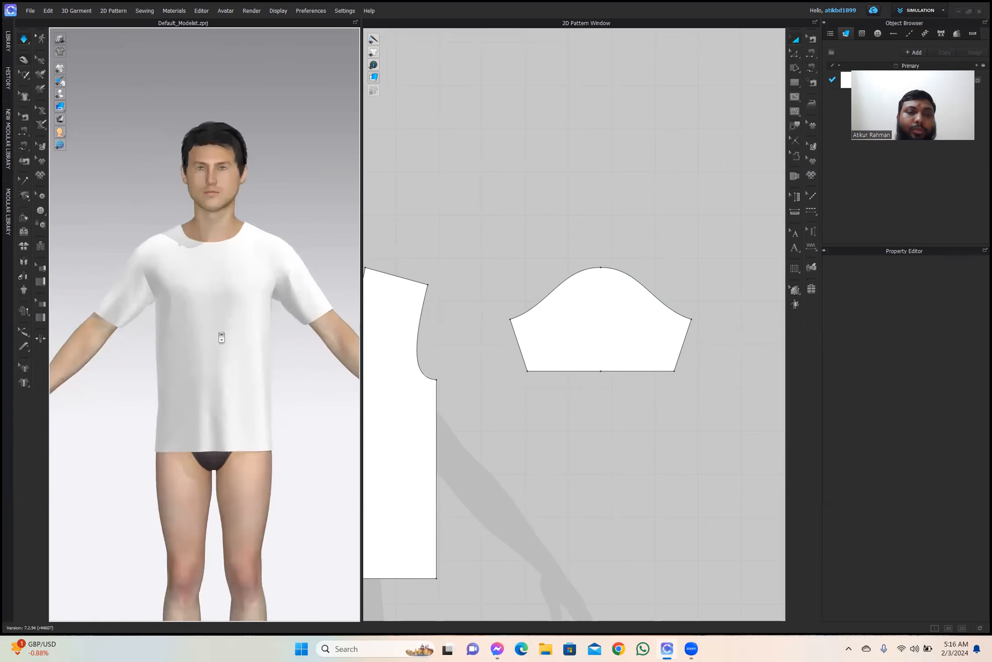
{"action": "scroll", "coordinate": [223, 321], "scroll_direction": "up", "scroll_amount": 1}
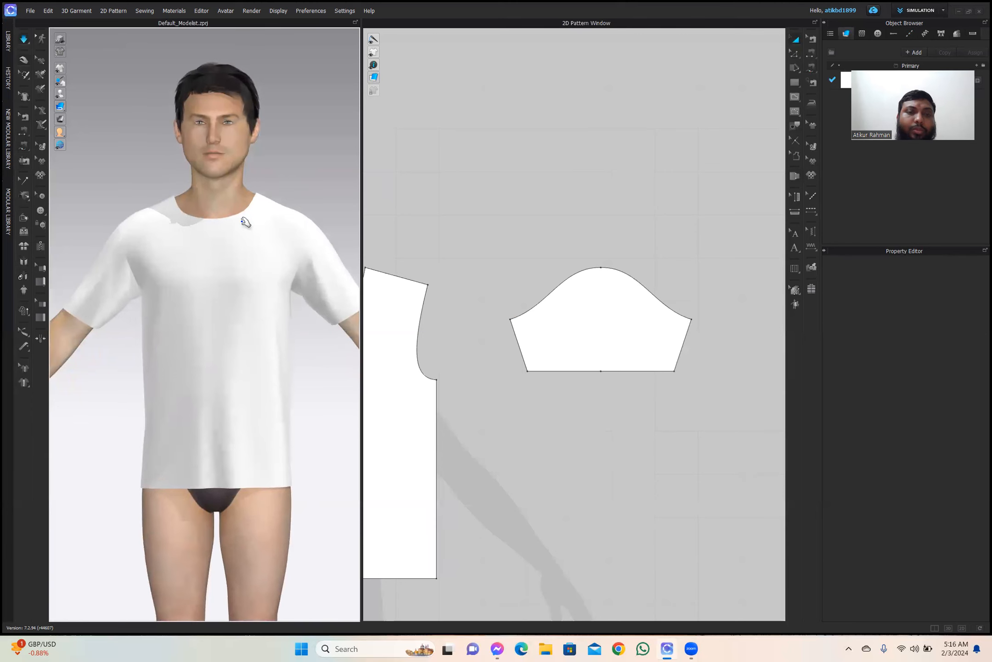
Tug the simulated shirt around the chest, shoulders and neckline to settle its drape on the avatar.
{"action": "left_click_drag", "start_coordinate": [292, 238], "coordinate": [332, 277]}
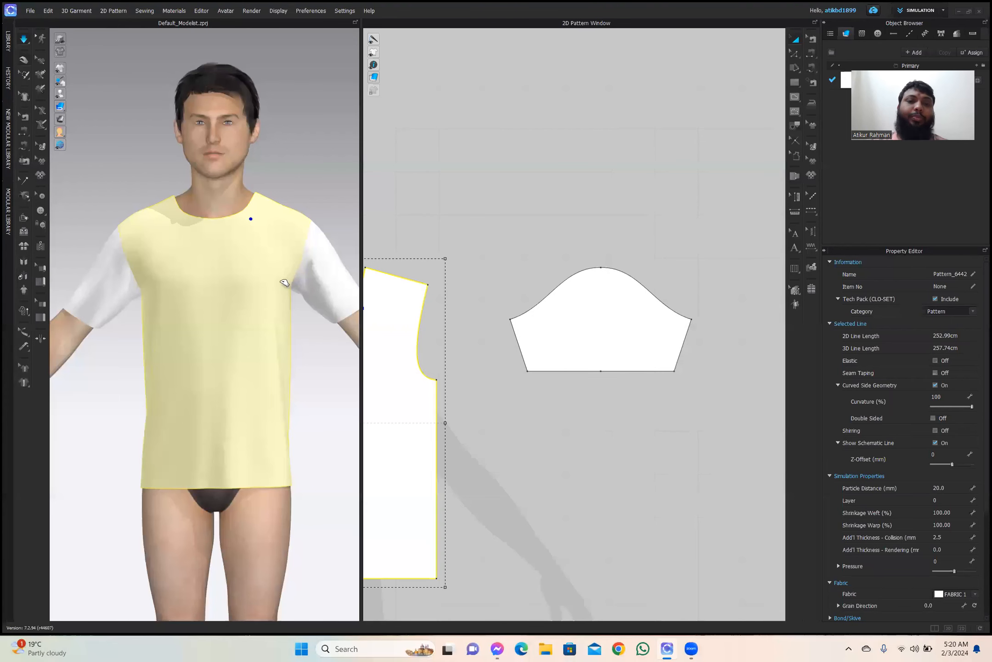
{"action": "left_click_drag", "start_coordinate": [292, 288], "coordinate": [322, 298]}
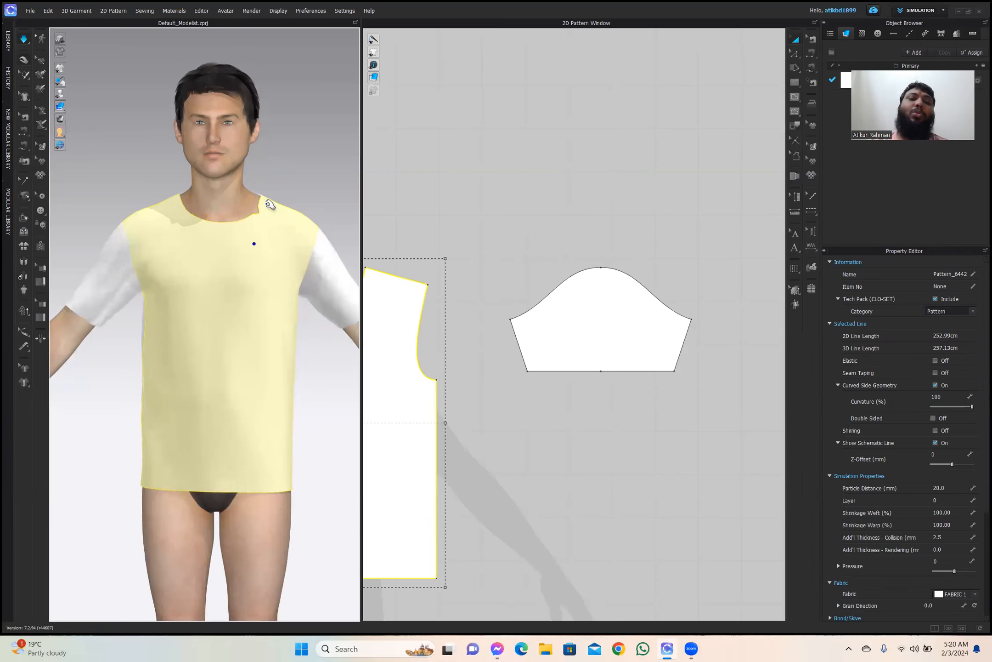
{"action": "left_click_drag", "start_coordinate": [266, 195], "coordinate": [262, 231]}
{"action": "left_click_drag", "start_coordinate": [200, 240], "coordinate": [155, 221]}
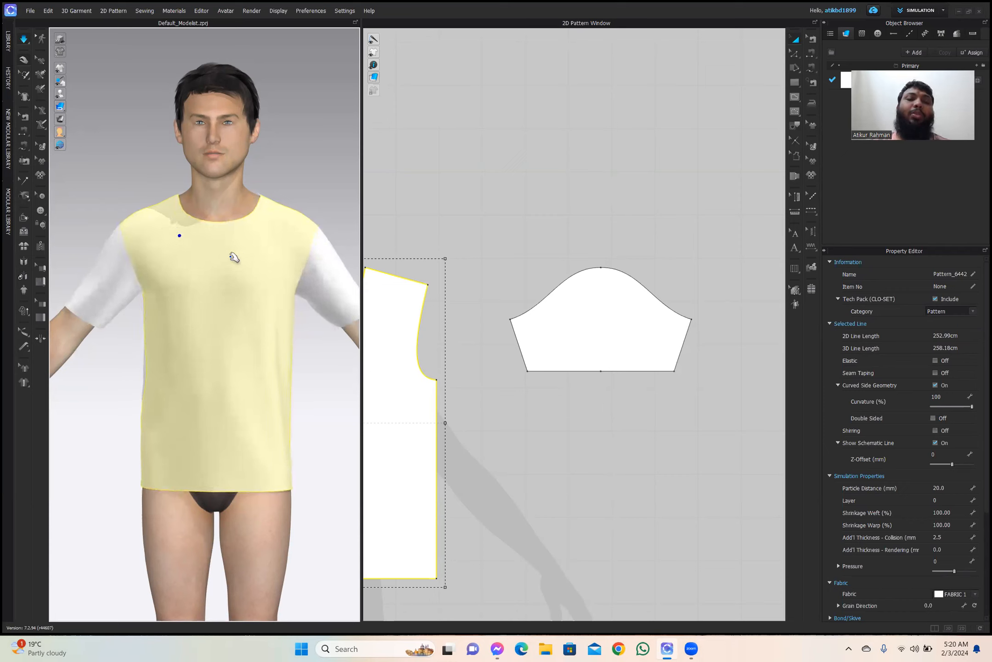
{"action": "mouse_move", "coordinate": [233, 274]}
{"action": "right_mouse_down"}
{"action": "mouse_move", "coordinate": [408, 274]}
{"action": "mouse_move", "coordinate": [215, 290]}
{"action": "mouse_move", "coordinate": [228, 276]}
{"action": "mouse_move", "coordinate": [221, 270]}
{"action": "right_mouse_up"}
{"action": "right_click_drag", "start_coordinate": [260, 306], "coordinate": [179, 221]}
{"action": "left_click_drag", "start_coordinate": [170, 222], "coordinate": [151, 220]}
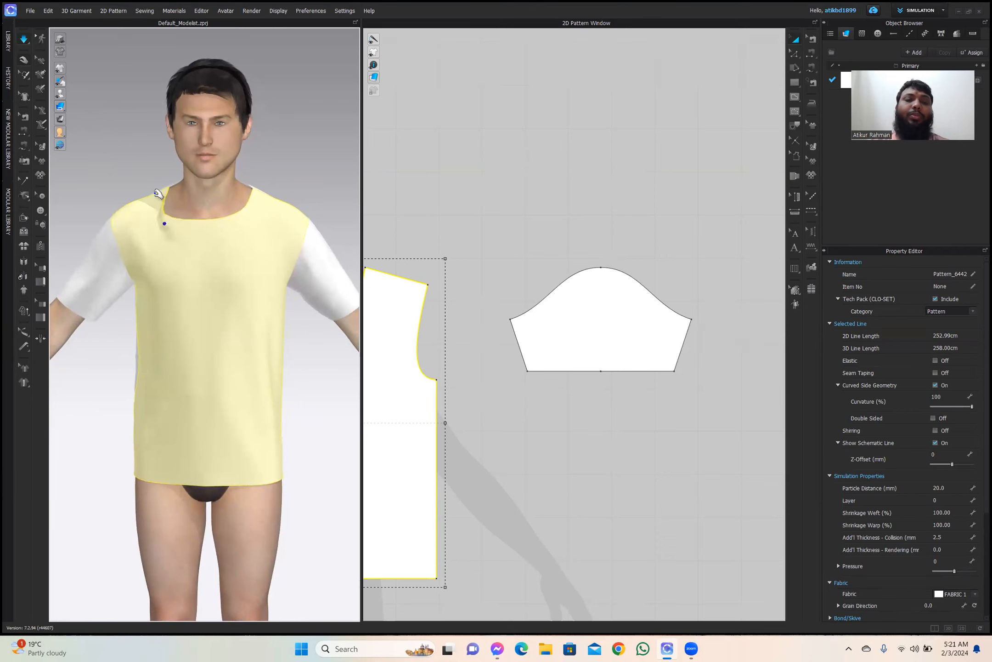
{"action": "left_click", "coordinate": [151, 197]}
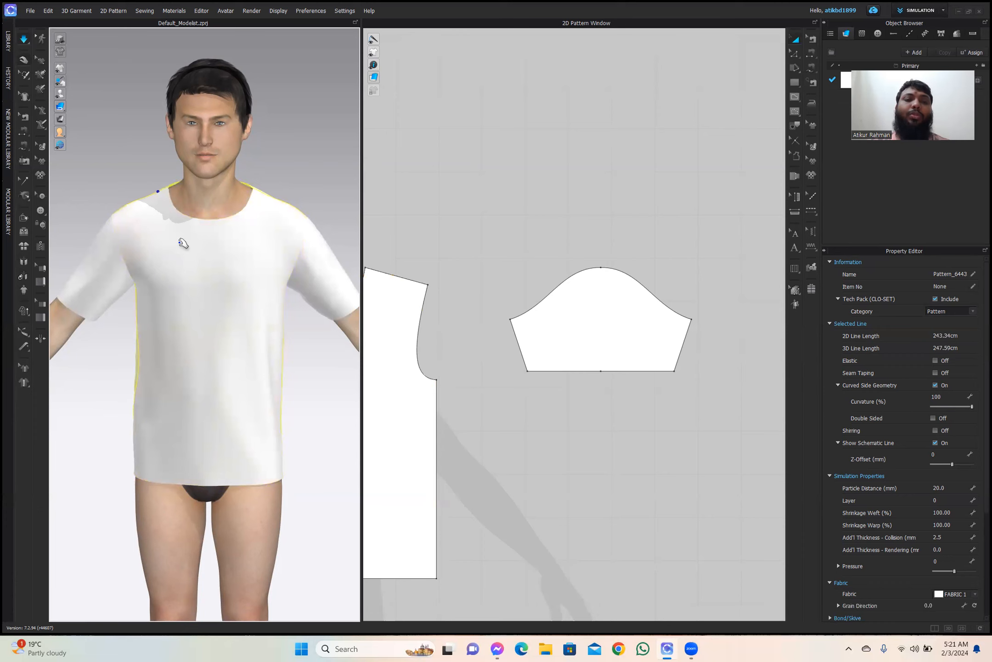
{"action": "left_click_drag", "start_coordinate": [154, 212], "coordinate": [165, 246]}
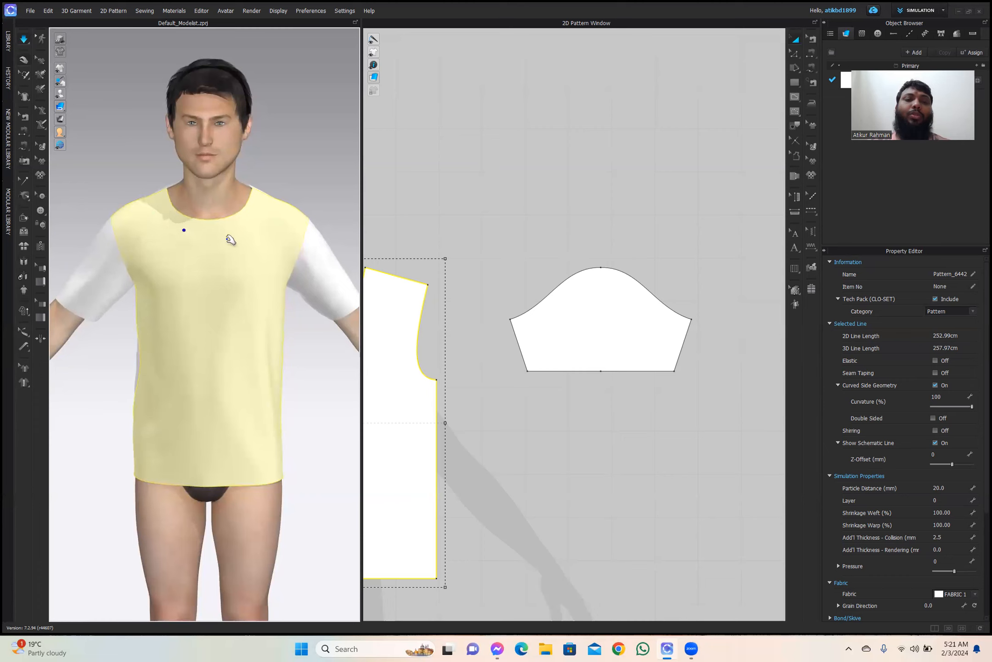
{"action": "scroll", "coordinate": [247, 292], "scroll_direction": "down", "scroll_amount": 2}
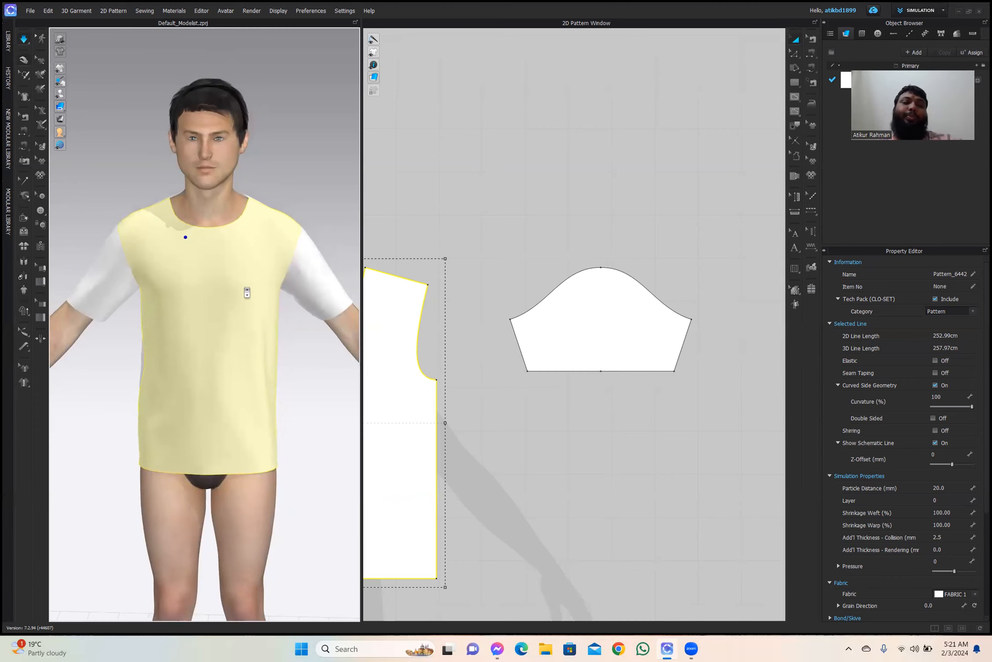
{"action": "scroll", "coordinate": [247, 292], "scroll_direction": "down", "scroll_amount": 1}
{"action": "right_click_drag", "start_coordinate": [231, 288], "coordinate": [253, 281]}
{"action": "middle_click_drag", "start_coordinate": [222, 310], "coordinate": [220, 337]}
{"action": "right_click_drag", "start_coordinate": [221, 337], "coordinate": [236, 322]}
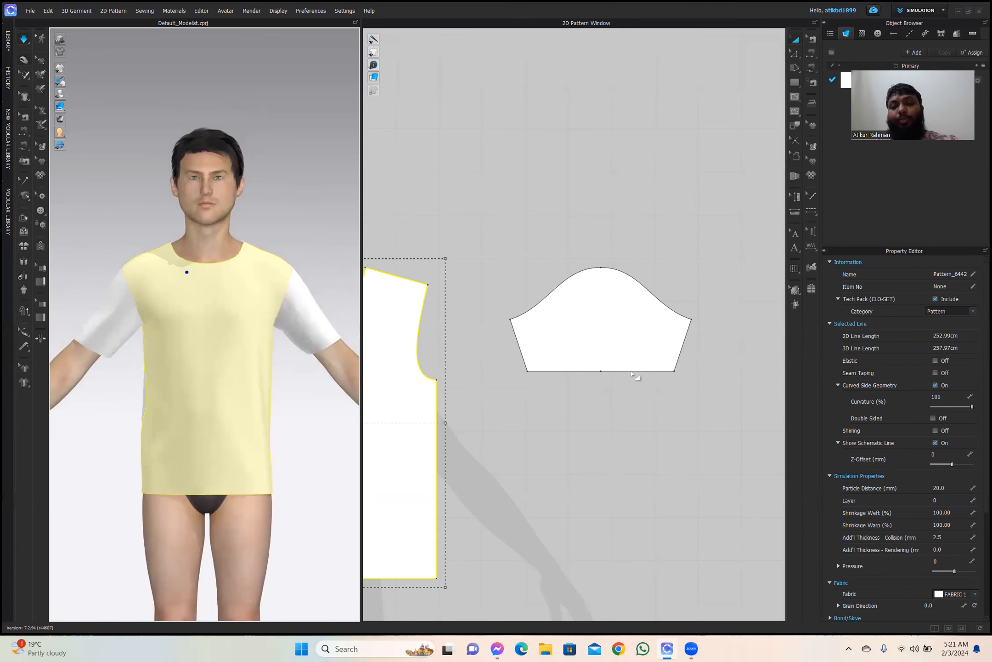
Measure the combined length of the front and back neckline curves in the 2D patterns.
{"action": "scroll", "coordinate": [632, 375], "scroll_direction": "down", "scroll_amount": 8}
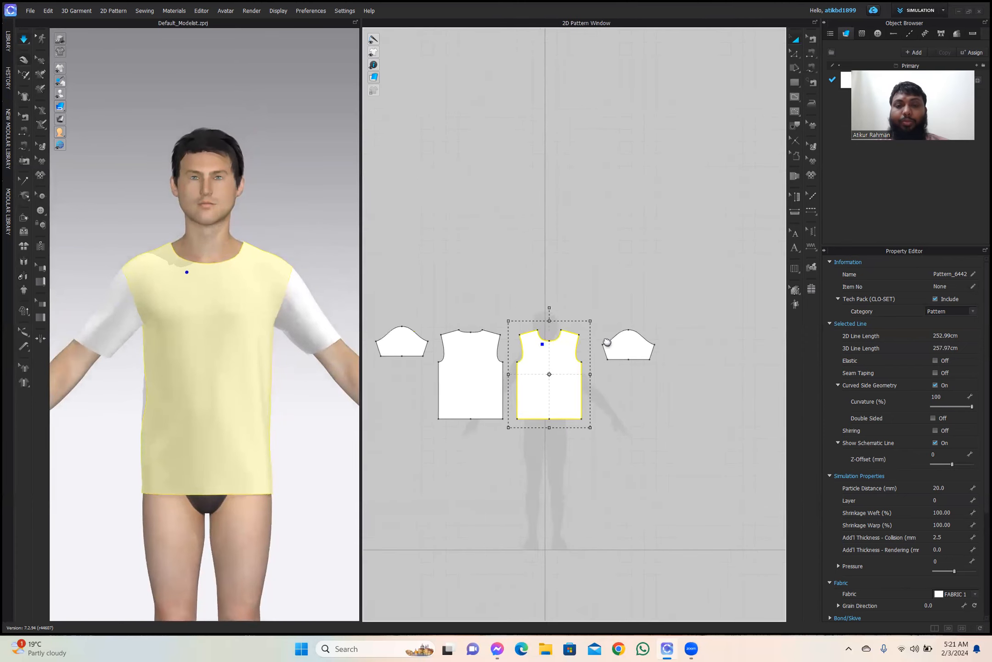
{"action": "scroll", "coordinate": [552, 235], "scroll_direction": "up", "scroll_amount": 5}
{"action": "left_click", "coordinate": [736, 96]}
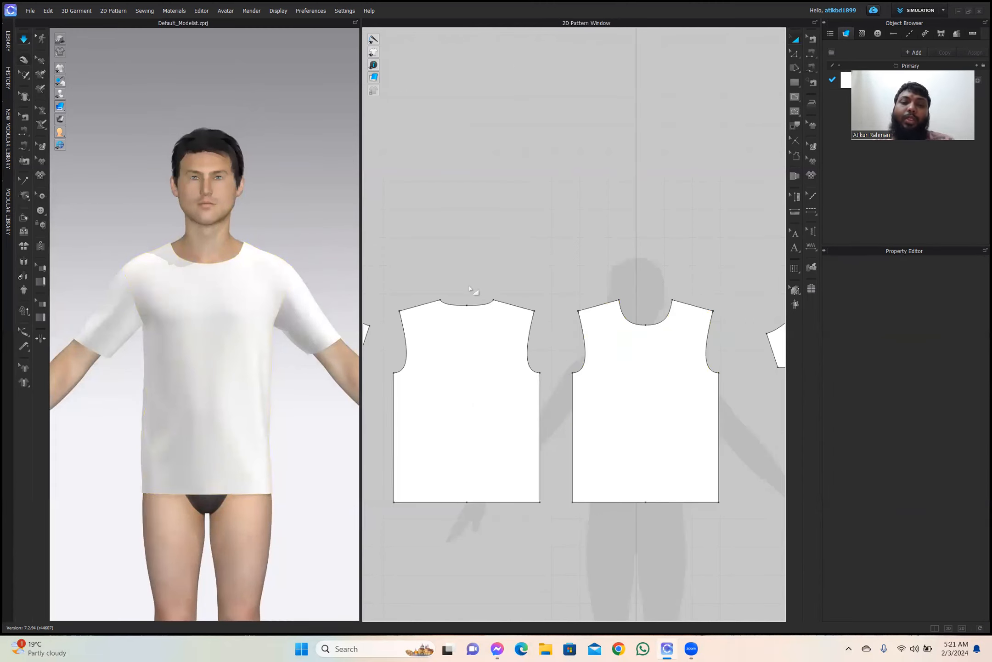
{"action": "left_click", "coordinate": [795, 83]}
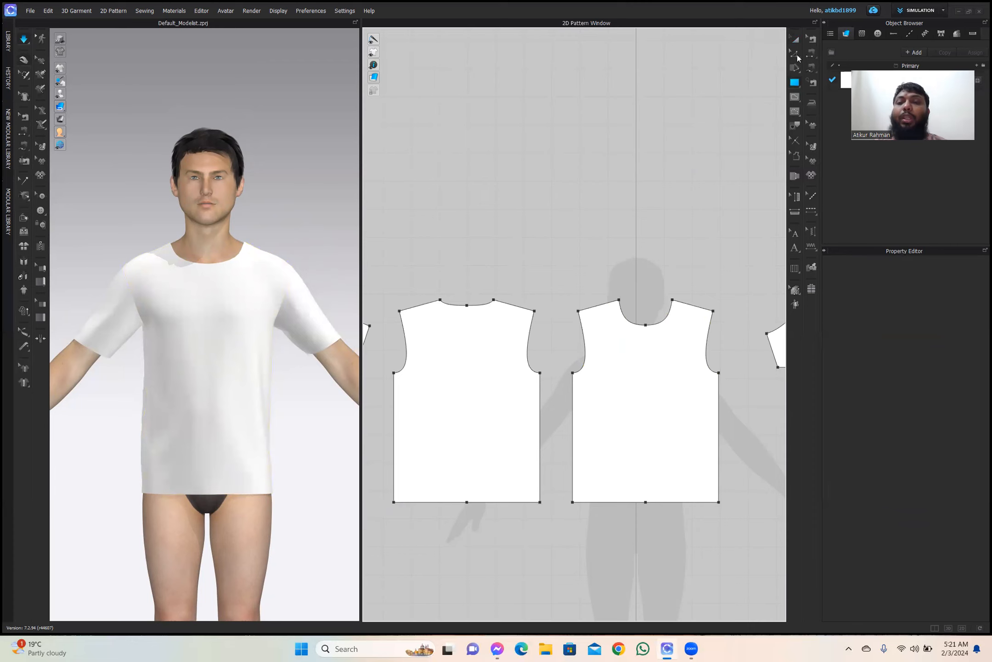
{"action": "left_click", "coordinate": [796, 55]}
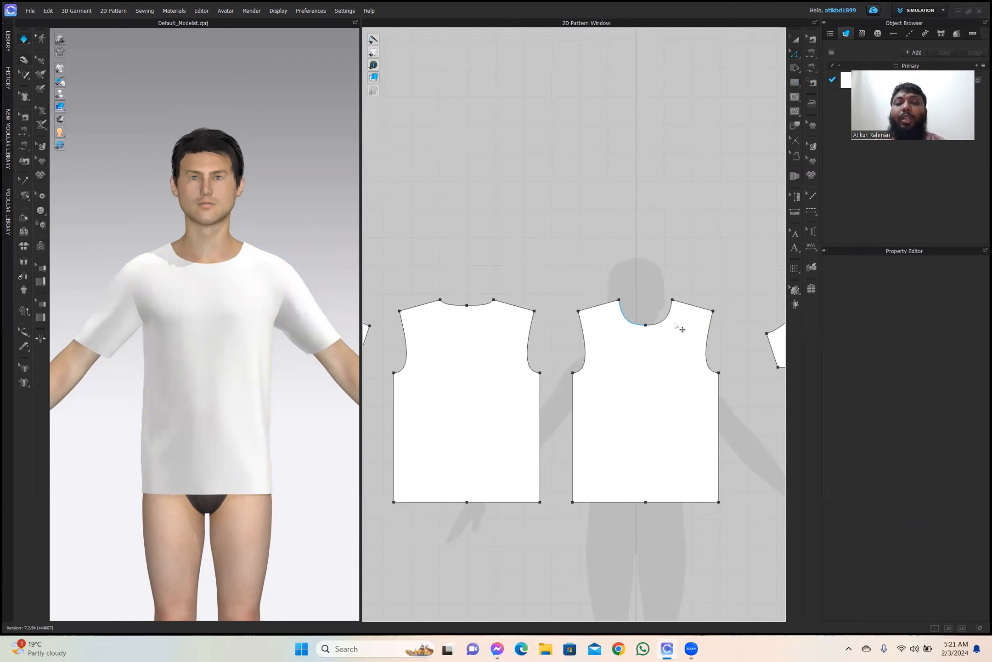
{"action": "left_click", "coordinate": [627, 318]}
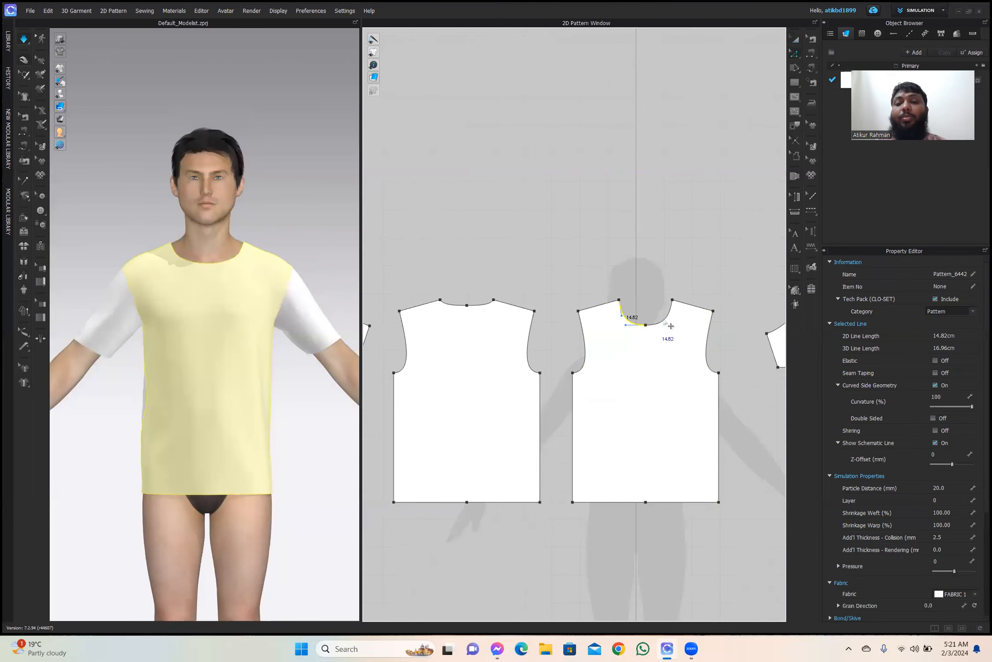
{"action": "left_click", "coordinate": [674, 316], "text": "shift"}
{"action": "left_click", "coordinate": [477, 306], "text": "shift"}
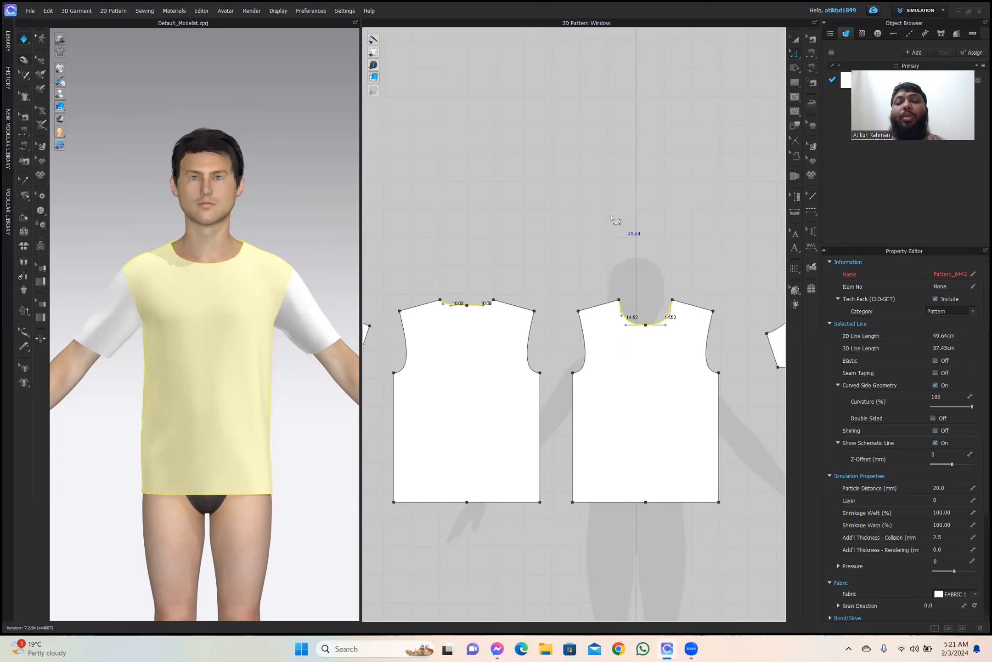
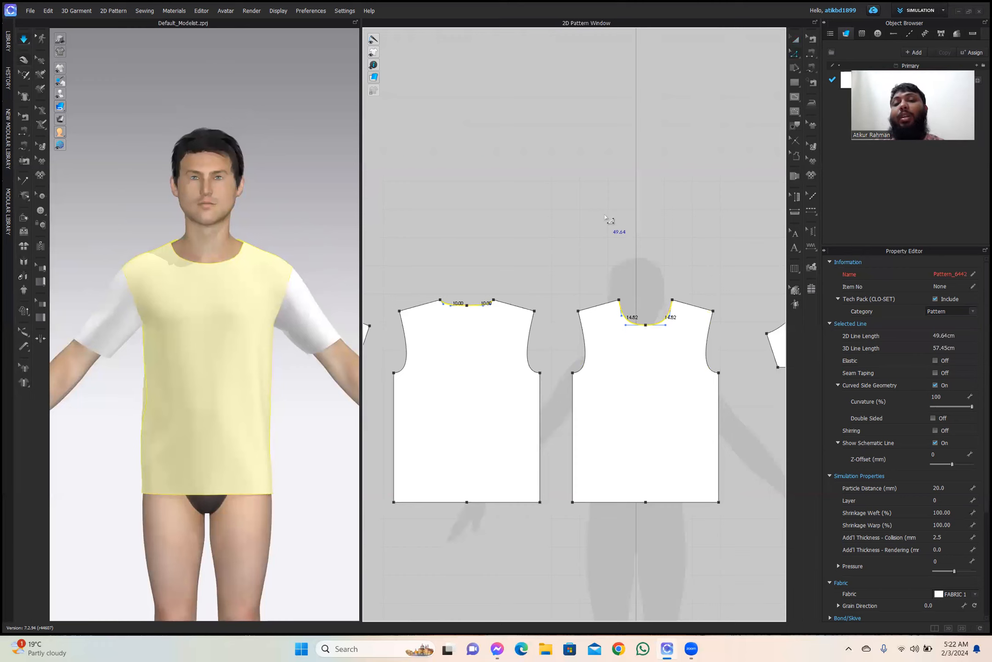
{"action": "left_click", "coordinate": [795, 82]}
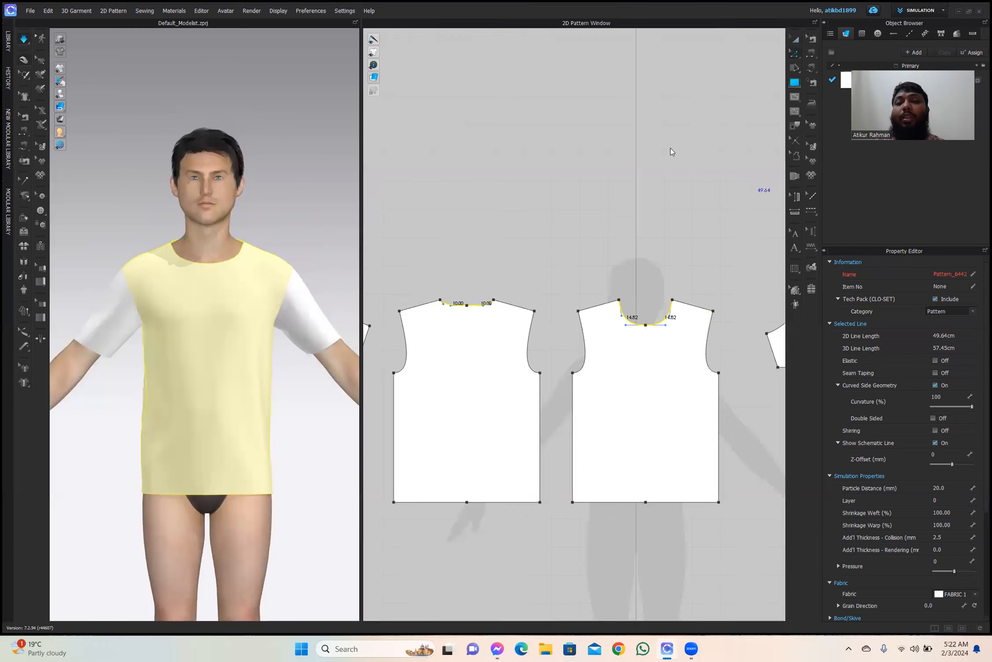
{"action": "left_click", "coordinate": [617, 202]}
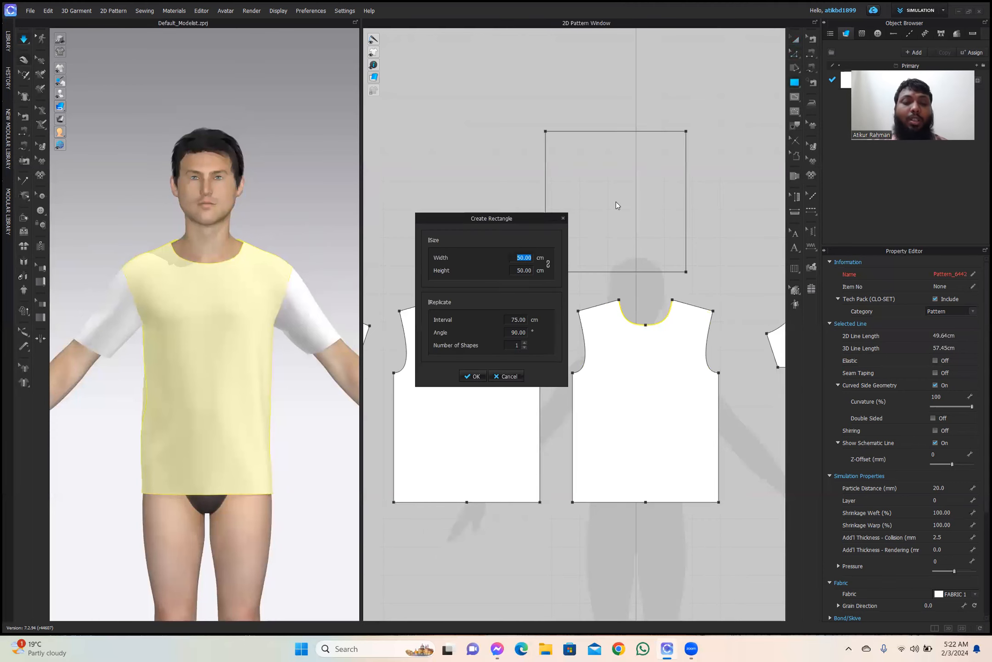
{"action": "type", "text": "44"}
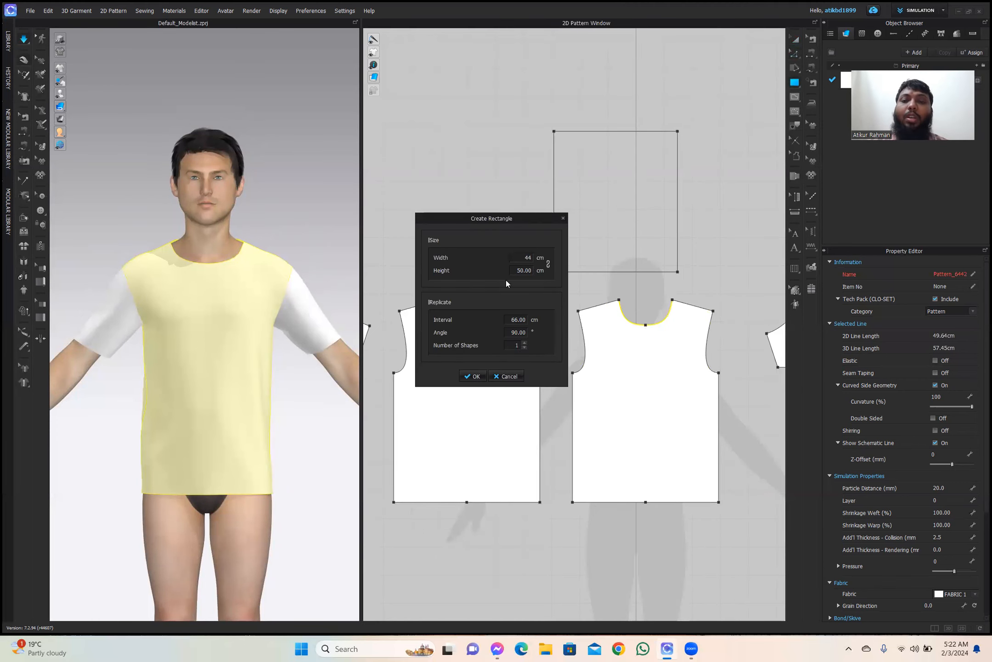
{"action": "type", "text": "1.5"}
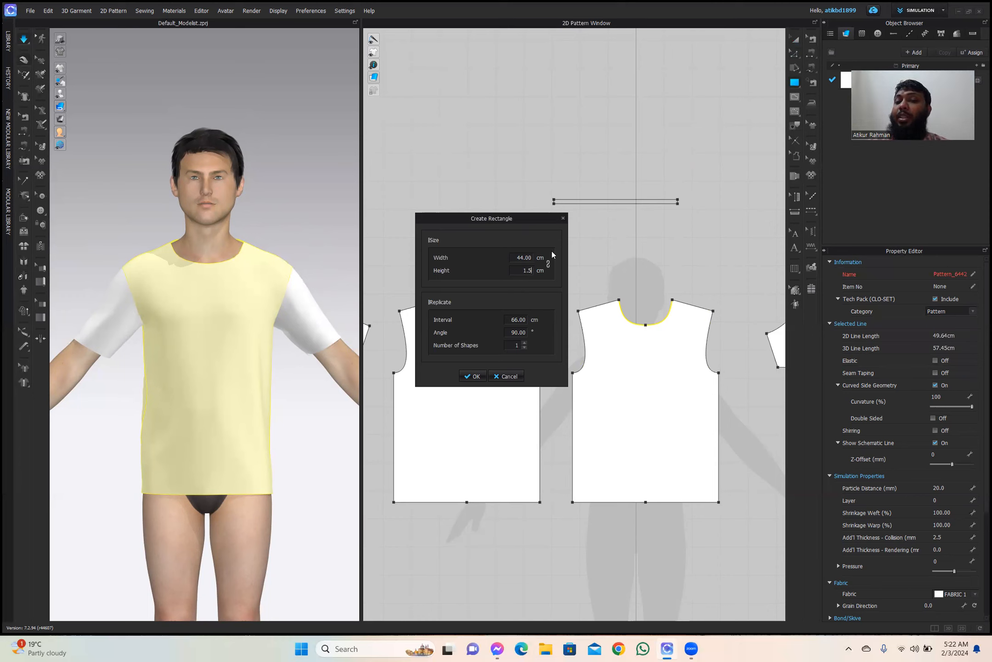
{"action": "left_click", "coordinate": [504, 374]}
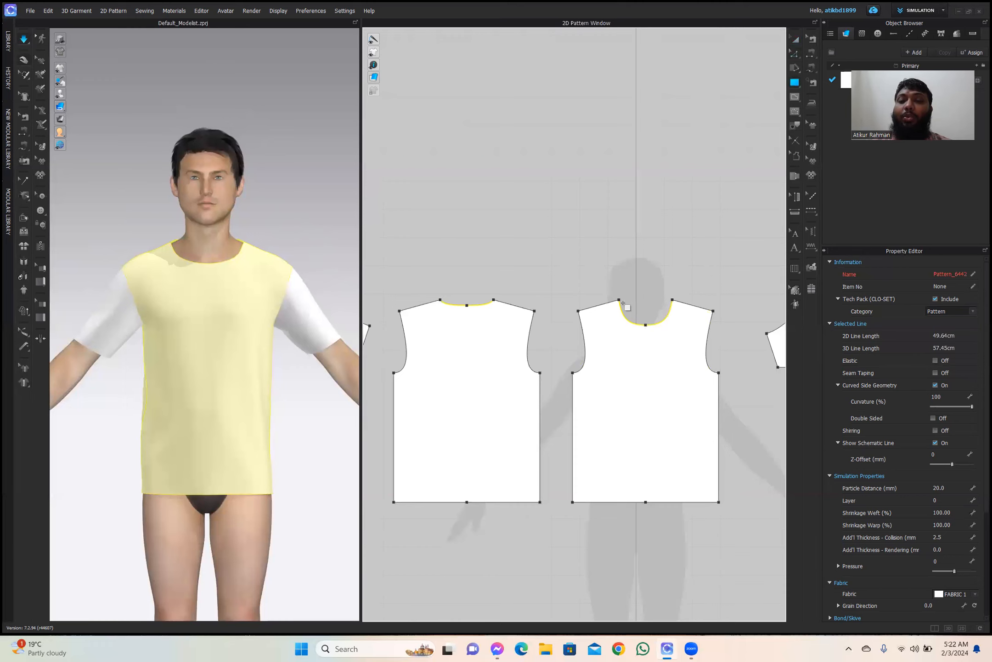
Measure the length of the front panel's neckline across both of its curved halves.
{"action": "left_click", "coordinate": [794, 53]}
{"action": "left_click", "coordinate": [631, 276]}
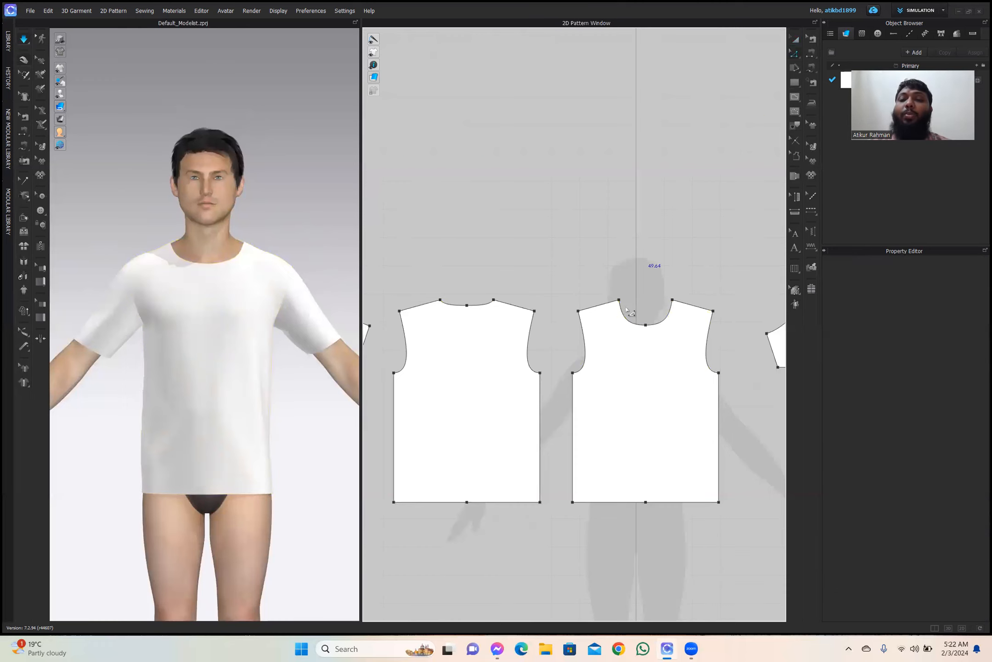
{"action": "left_click", "coordinate": [631, 320]}
{"action": "left_click", "coordinate": [667, 313], "text": "shift"}
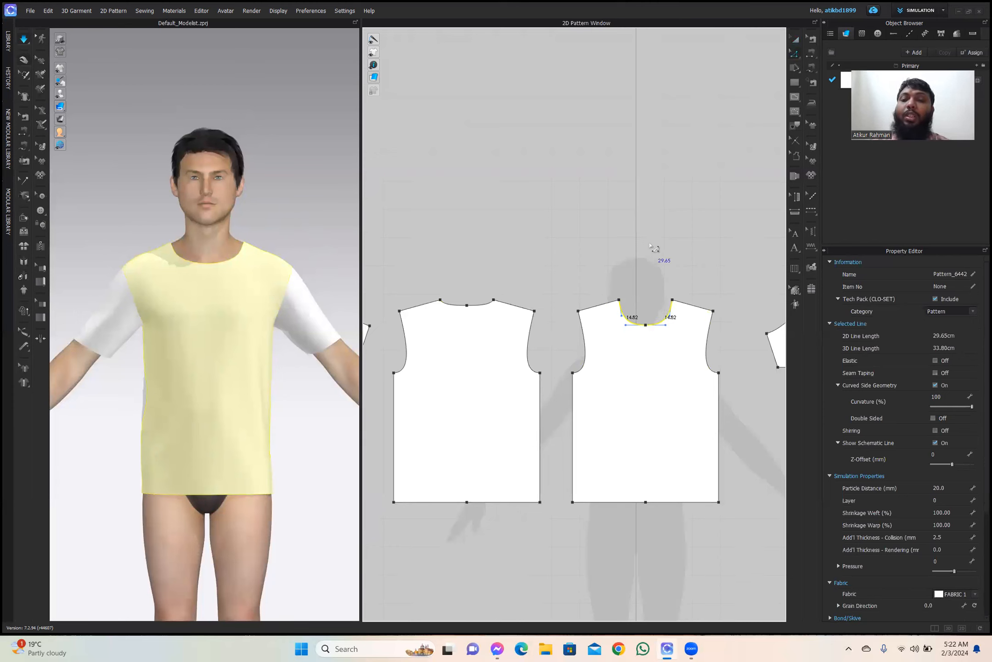
Create a rectangular neckband pattern 26 cm wide and 1.5 cm high above the front panel.
{"action": "left_click", "coordinate": [796, 83]}
{"action": "left_click", "coordinate": [610, 226]}
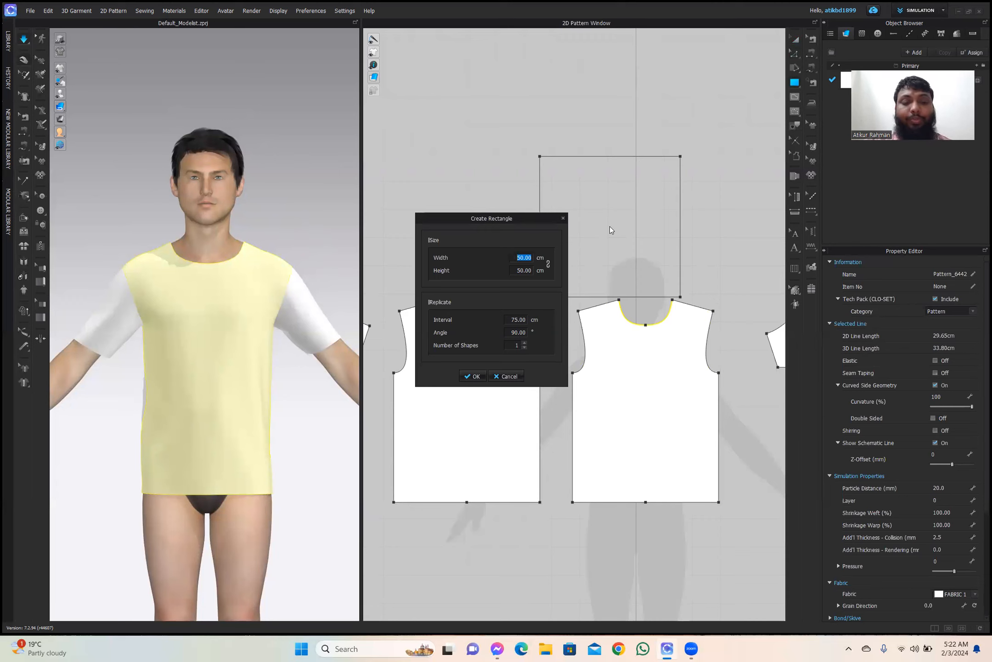
{"action": "type", "text": "26"}
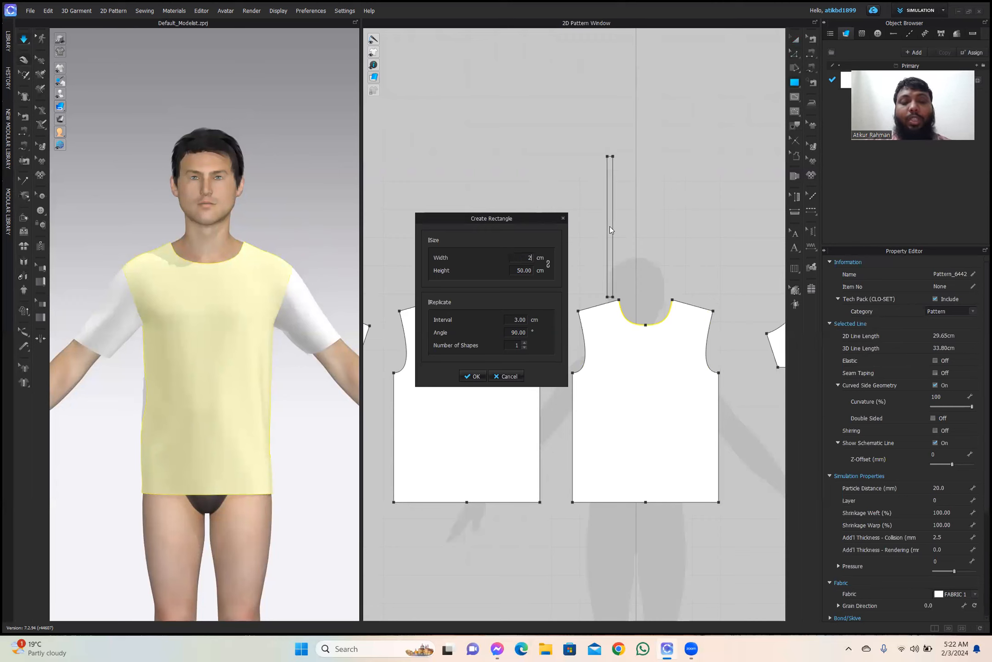
{"action": "left_click", "coordinate": [526, 270]}
{"action": "type", "text": "1.5"}
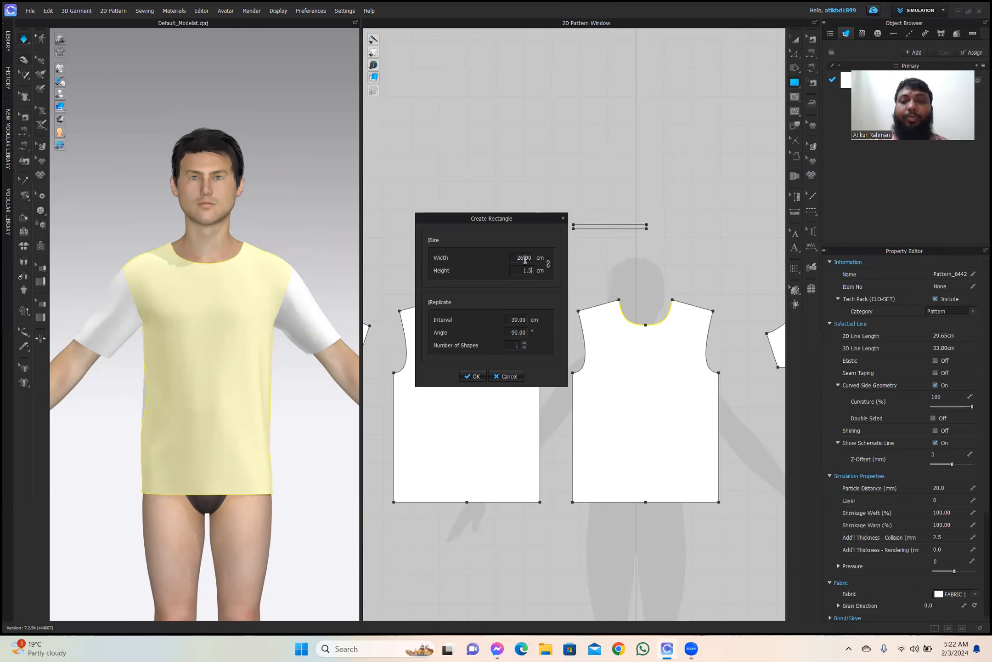
{"action": "left_click", "coordinate": [473, 376]}
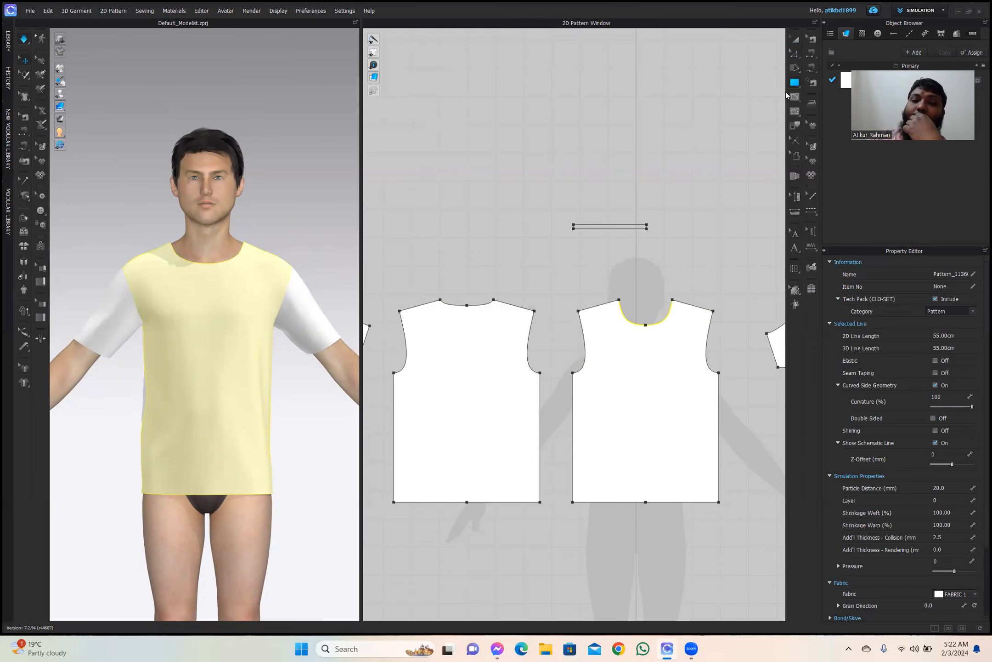
Move the 26 cm neckband strip down so it sits just above the front panel's neckline.
{"action": "left_click", "coordinate": [618, 226]}
{"action": "left_click", "coordinate": [796, 39]}
{"action": "left_click_drag", "start_coordinate": [653, 261], "coordinate": [656, 277]}
{"action": "left_click", "coordinate": [793, 83]}
{"action": "left_click", "coordinate": [478, 235]}
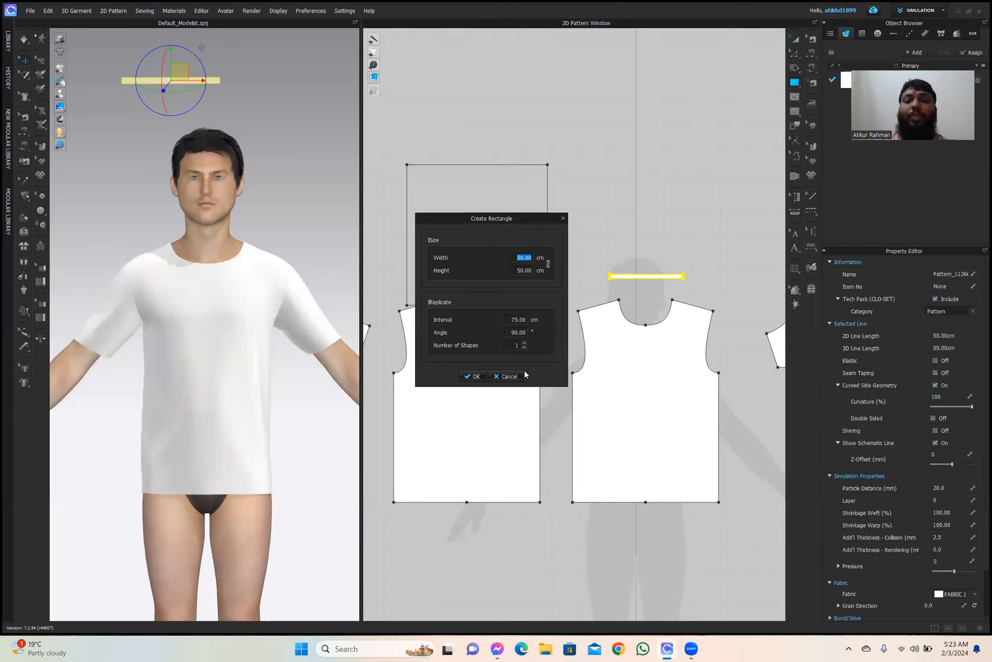
{"action": "left_click", "coordinate": [509, 377]}
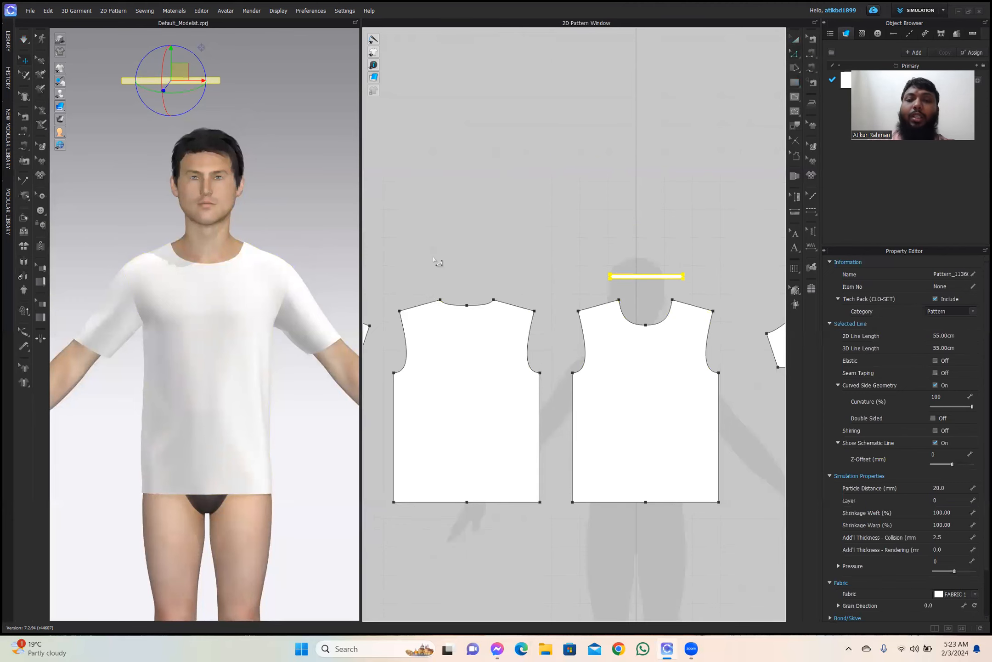
Measure the length of the back panel's neckline across both of its curved halves.
{"action": "left_click", "coordinate": [453, 304]}
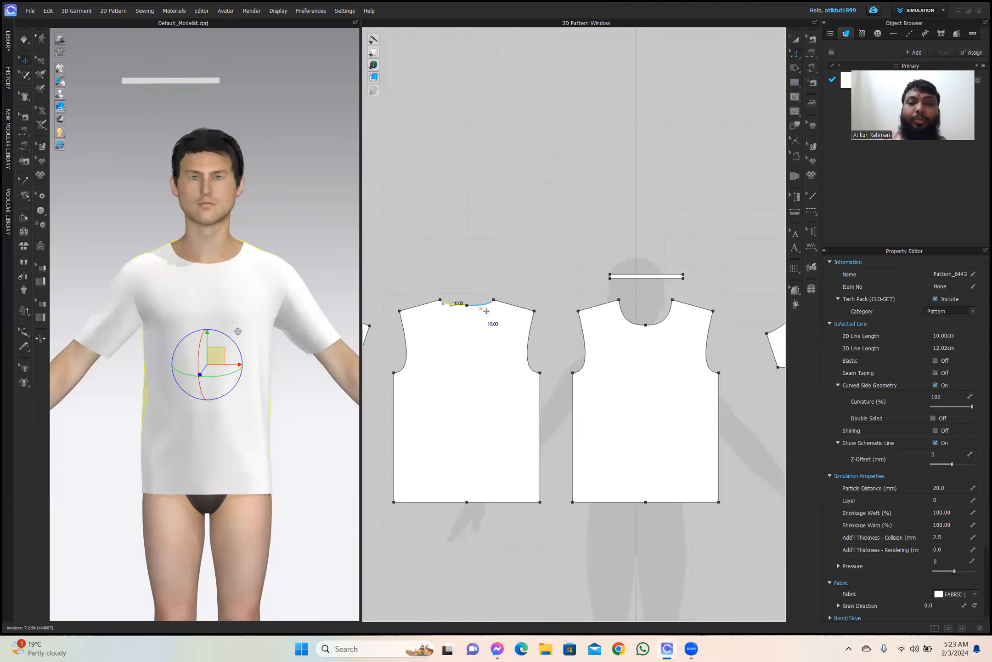
{"action": "left_click", "coordinate": [486, 310], "text": "shift"}
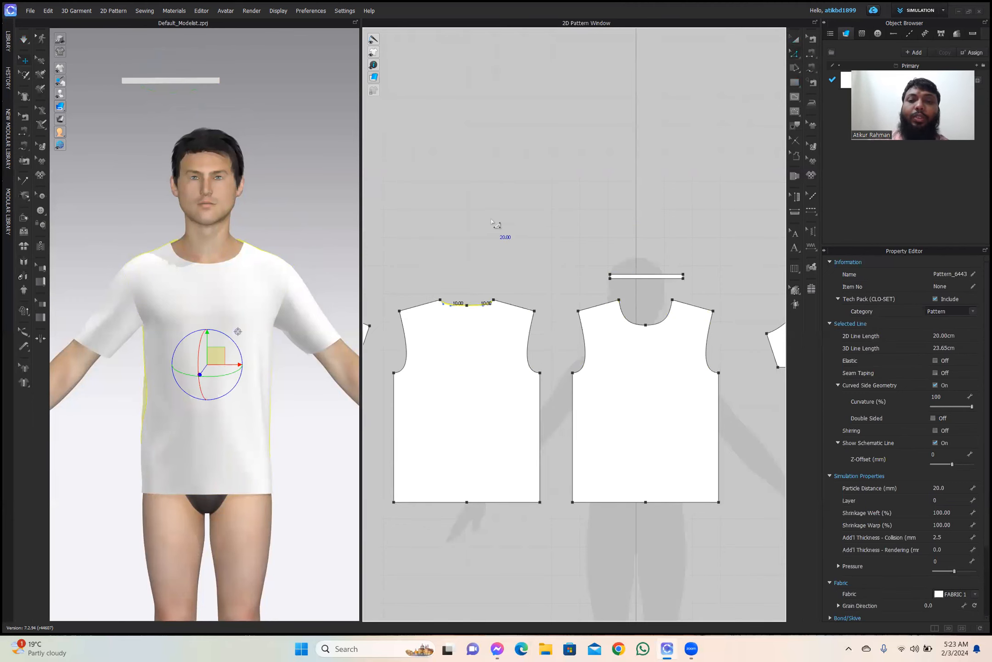
Create a rectangular neckband pattern 18 cm wide and 1.5 cm high and place it just above the back panel's neckline.
{"action": "left_click", "coordinate": [794, 83]}
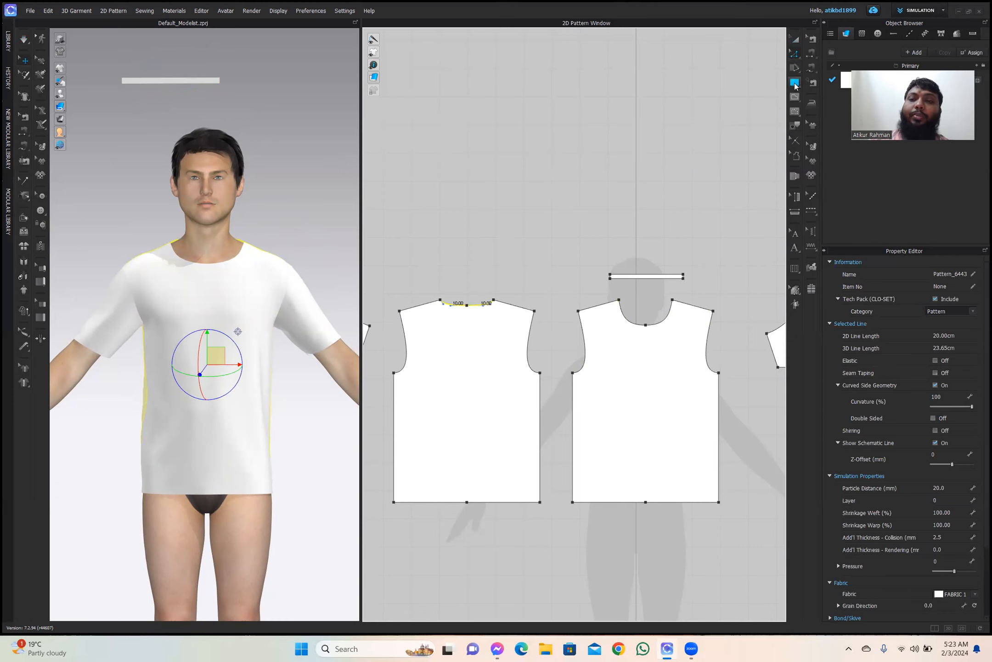
{"action": "left_click", "coordinate": [510, 222]}
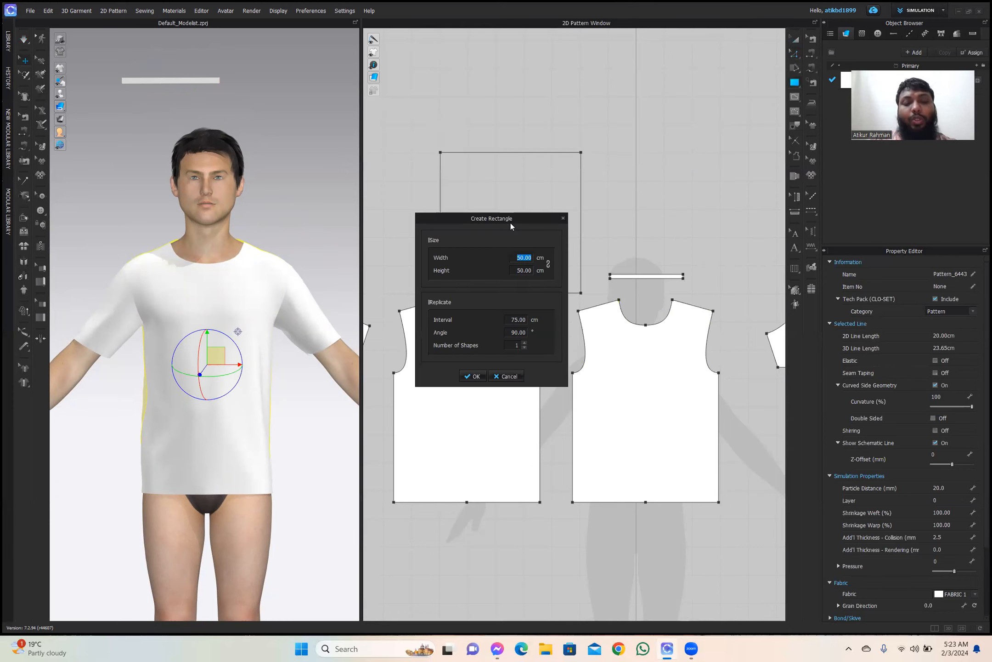
{"action": "type", "text": "18"}
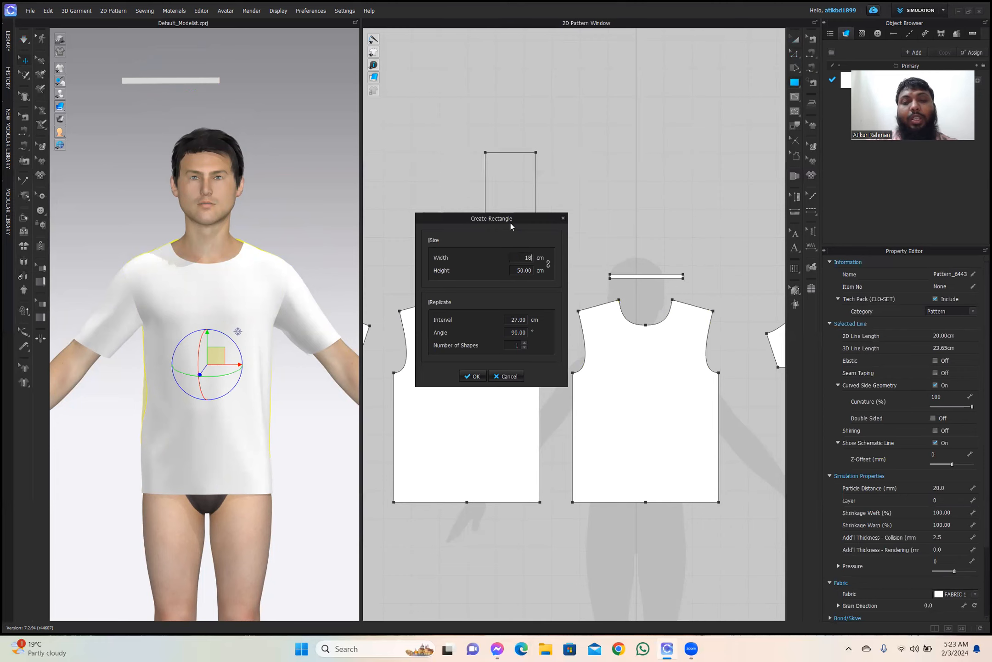
{"action": "left_click", "coordinate": [523, 271]}
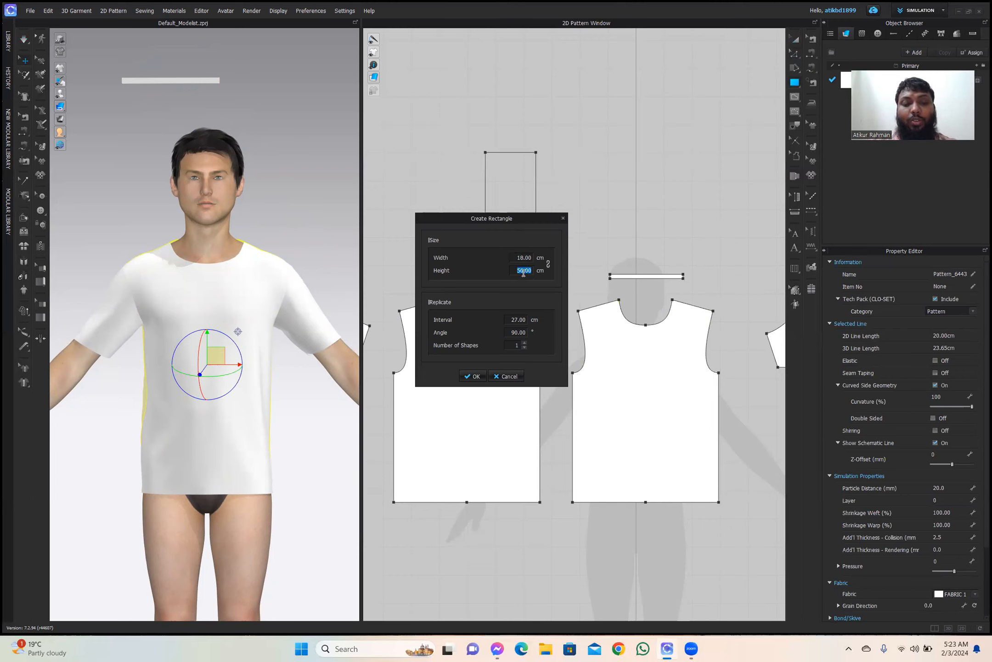
{"action": "type", "text": "1.50"}
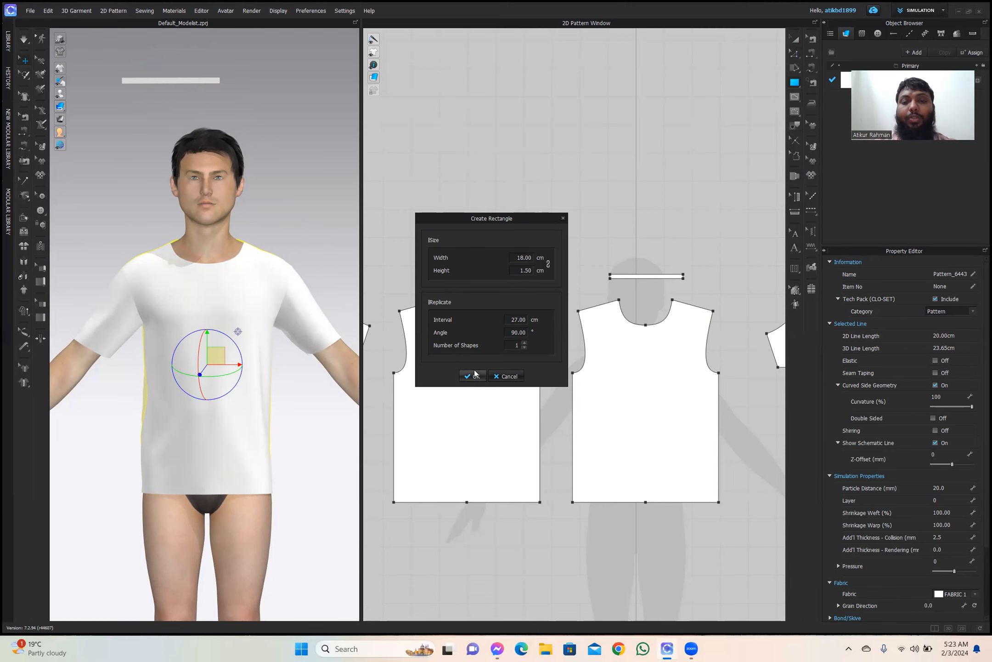
{"action": "left_click", "coordinate": [474, 375]}
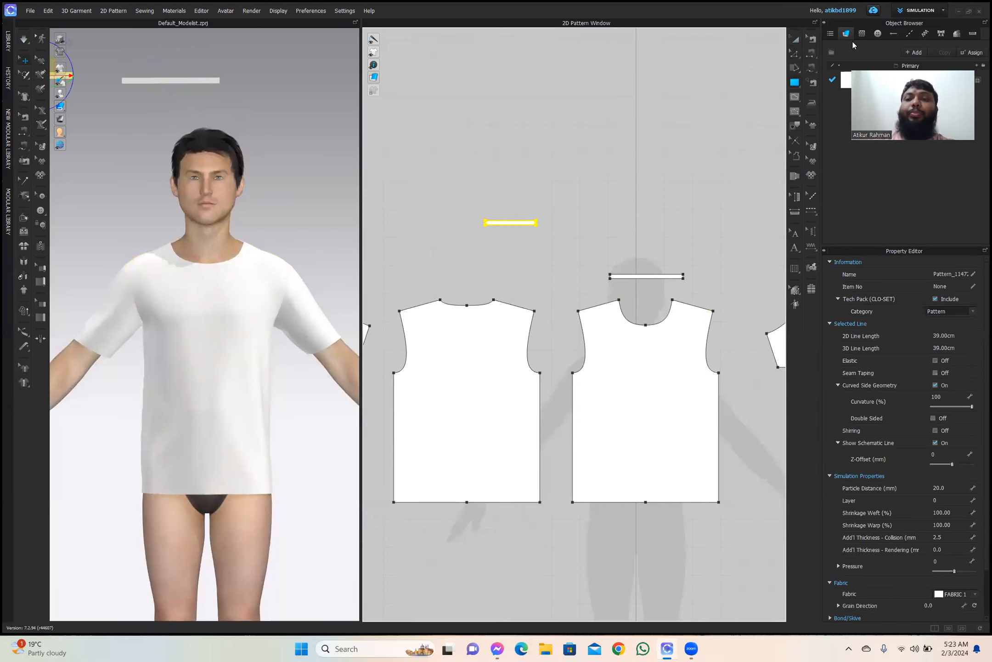
{"action": "left_click", "coordinate": [797, 39]}
{"action": "left_click_drag", "start_coordinate": [530, 223], "coordinate": [487, 275]}
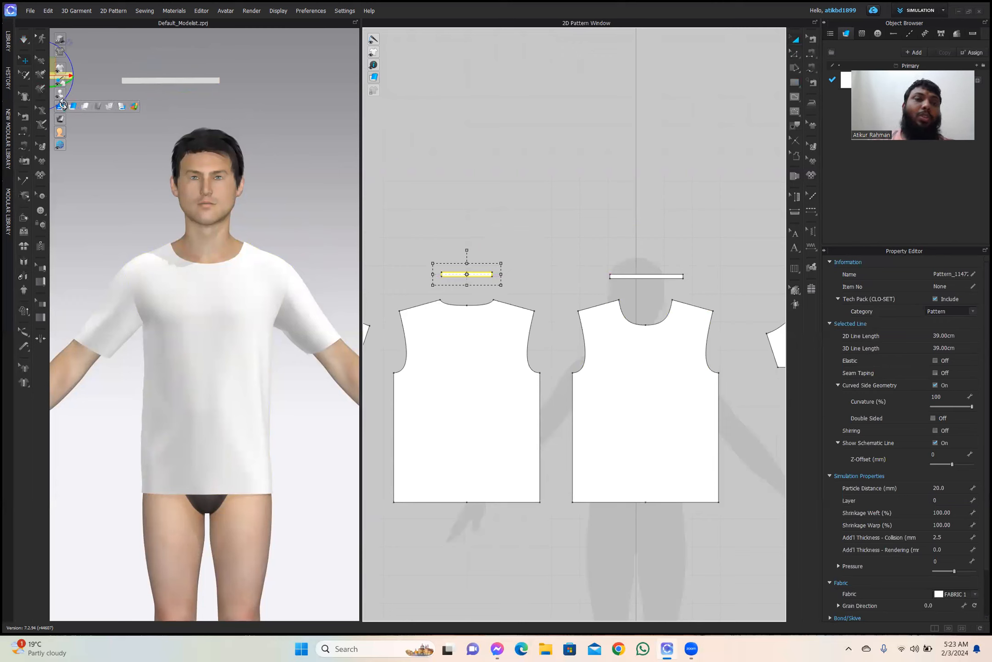
Show the avatar's arrangement points and place the front neckband strip at the front neck point.
{"action": "left_click", "coordinate": [87, 94]}
{"action": "left_click", "coordinate": [299, 172]}
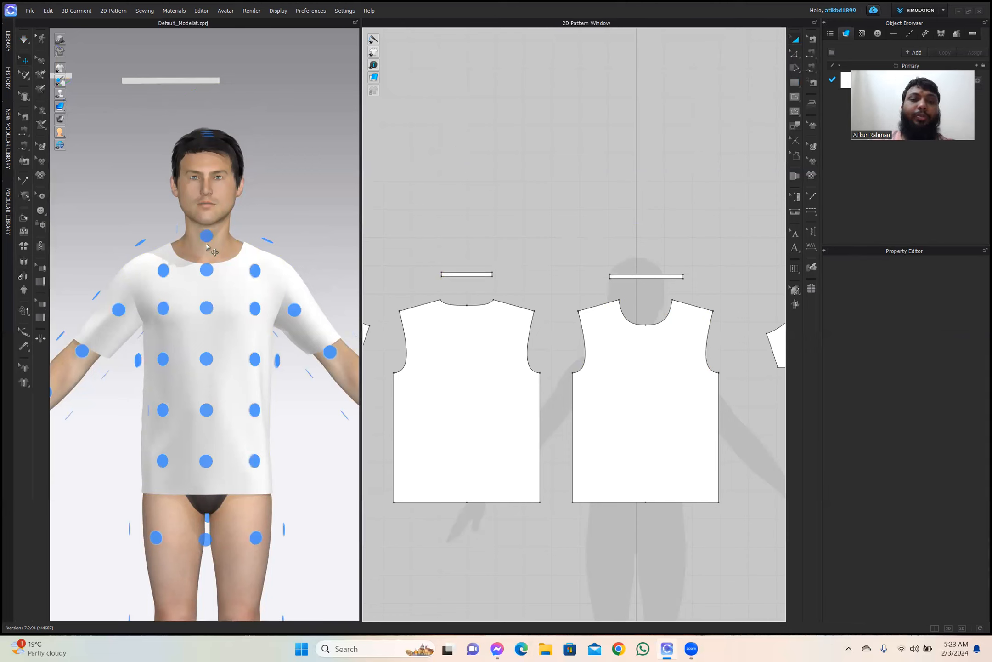
{"action": "left_click", "coordinate": [652, 276]}
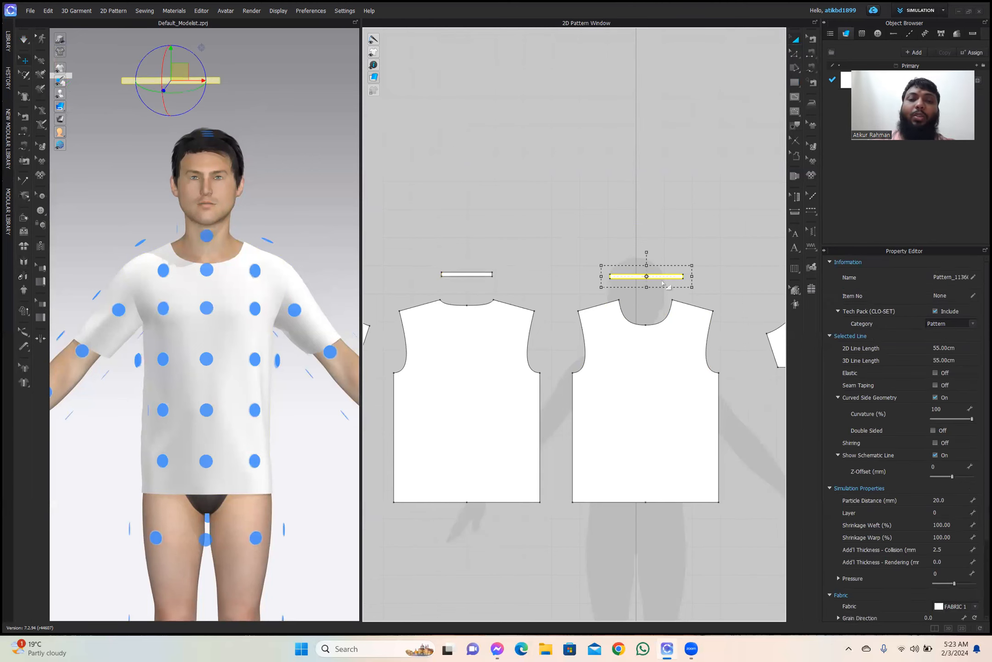
{"action": "left_click", "coordinate": [205, 239]}
Place the back neckband strip at the back neck arrangement point and hide the arrangement points.
{"action": "right_click_drag", "start_coordinate": [205, 238], "coordinate": [370, 279]}
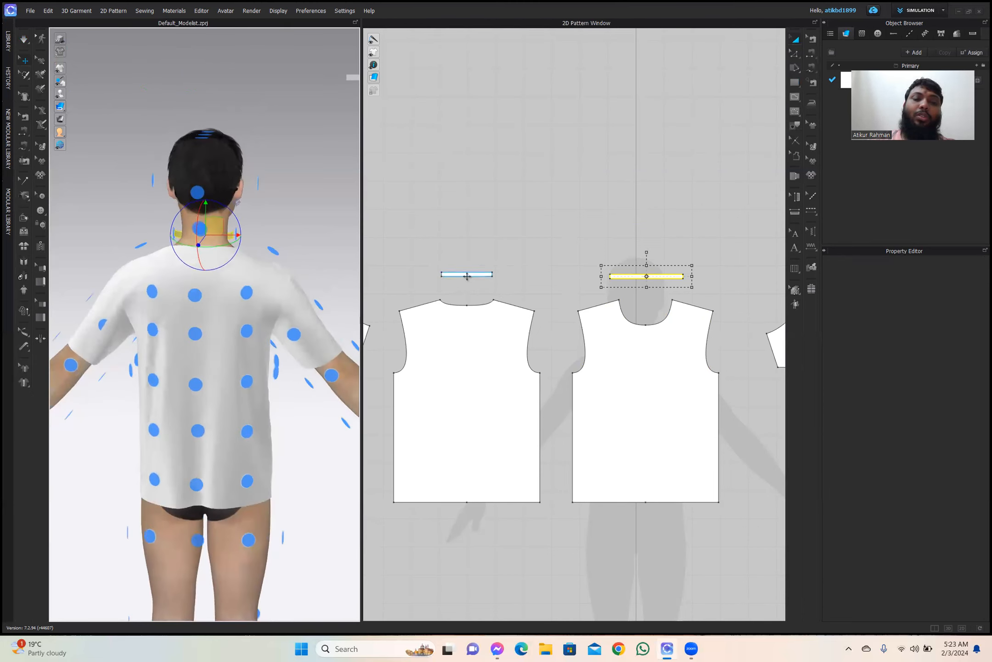
{"action": "left_click", "coordinate": [467, 275]}
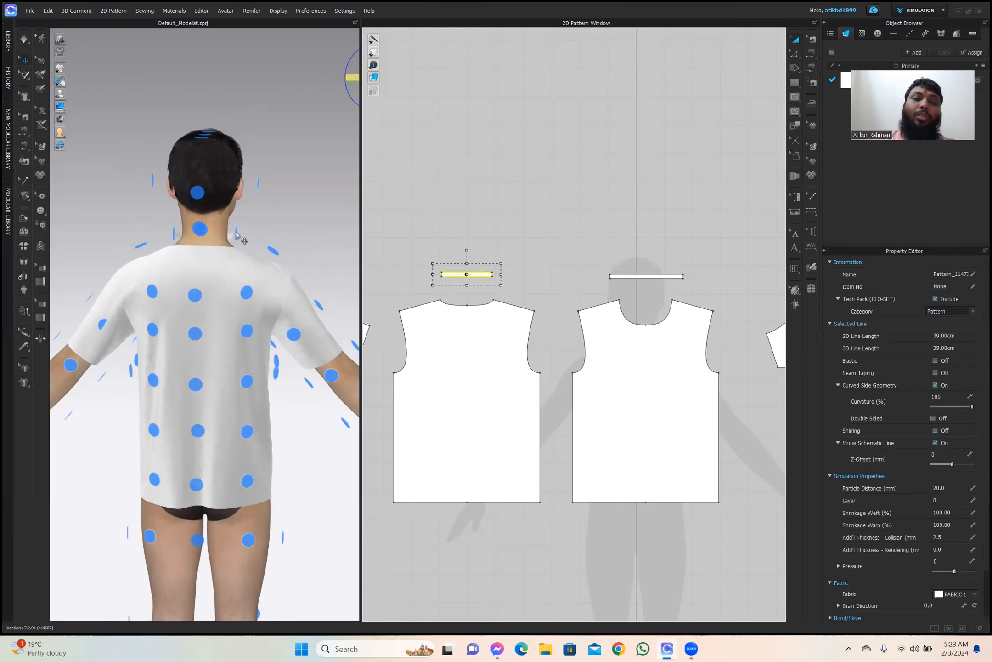
{"action": "left_click", "coordinate": [202, 230]}
{"action": "right_click_drag", "start_coordinate": [239, 274], "coordinate": [193, 280]}
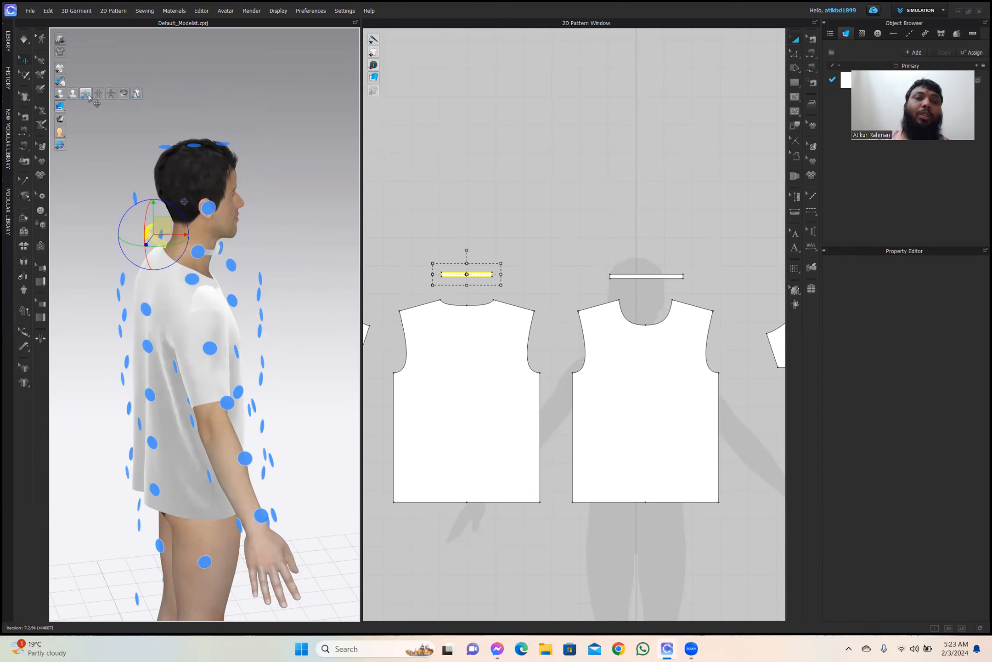
{"action": "left_click", "coordinate": [86, 95]}
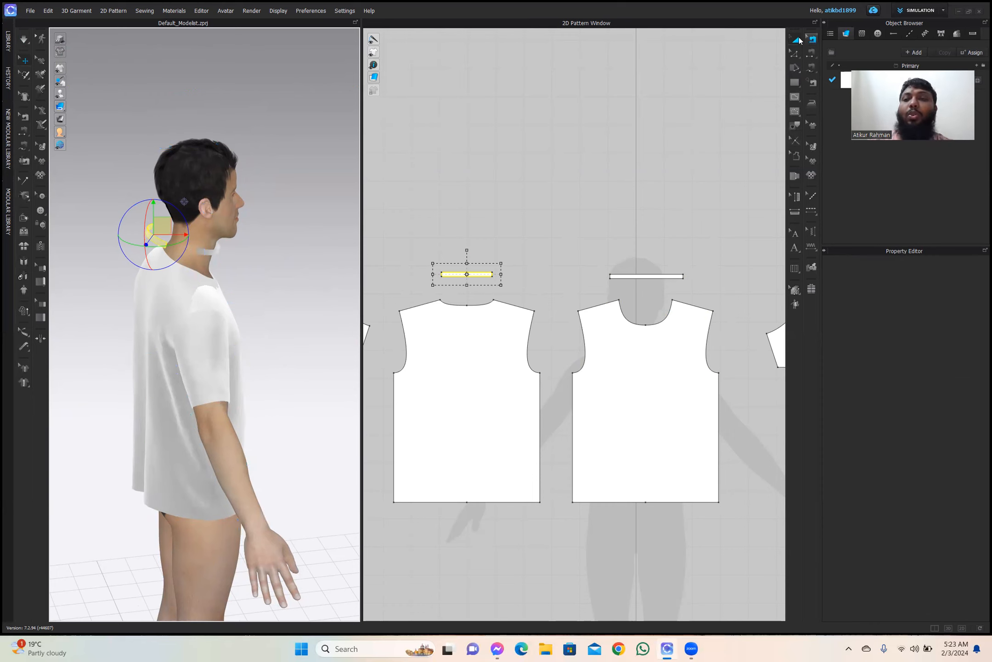
Free-sew the lower edges of the back and front neckbands to the back and front necklines.
{"action": "left_click", "coordinate": [812, 68]}
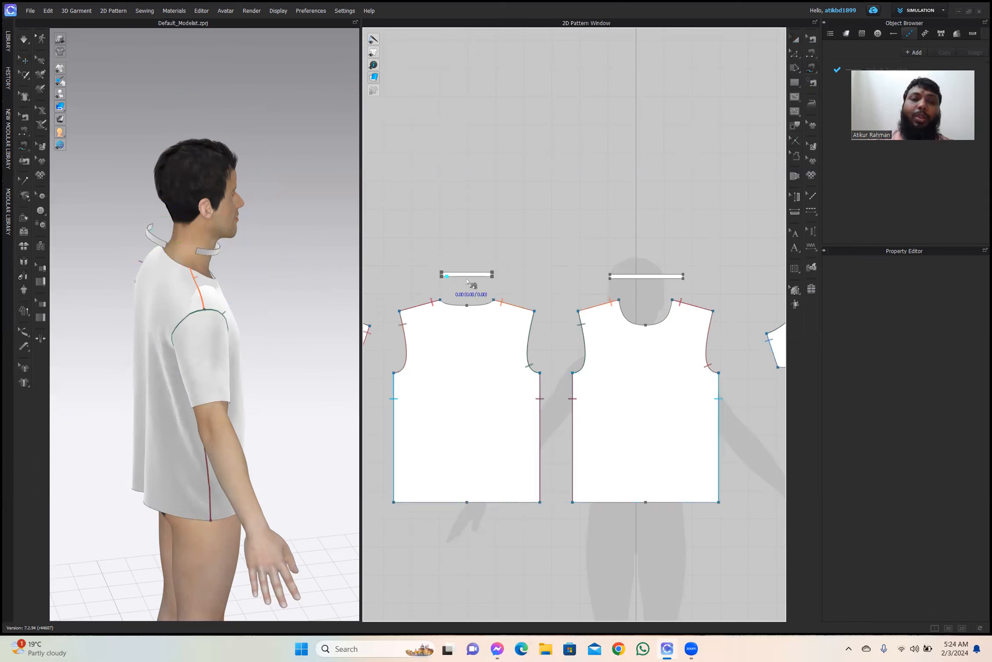
{"action": "left_click", "coordinate": [443, 277]}
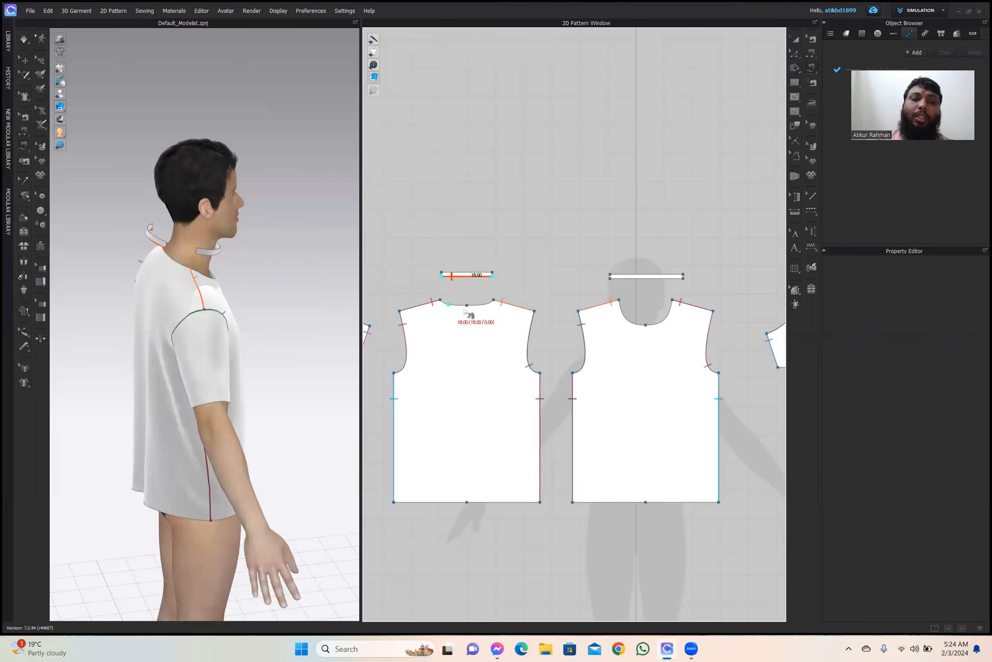
{"action": "left_click", "coordinate": [442, 301]}
{"action": "left_click", "coordinate": [495, 302]}
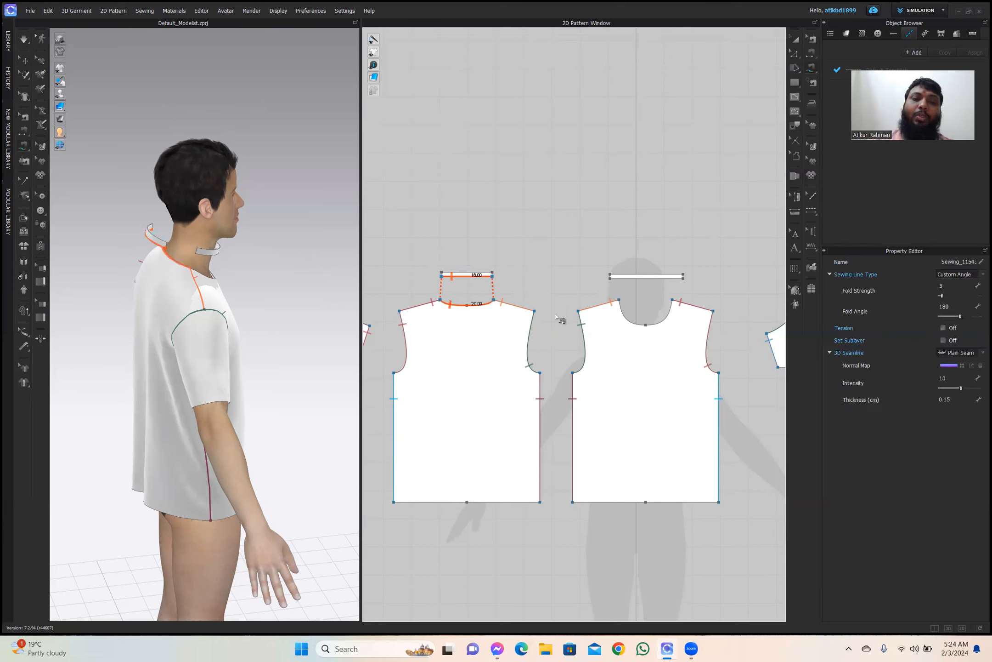
{"action": "left_click", "coordinate": [611, 277]}
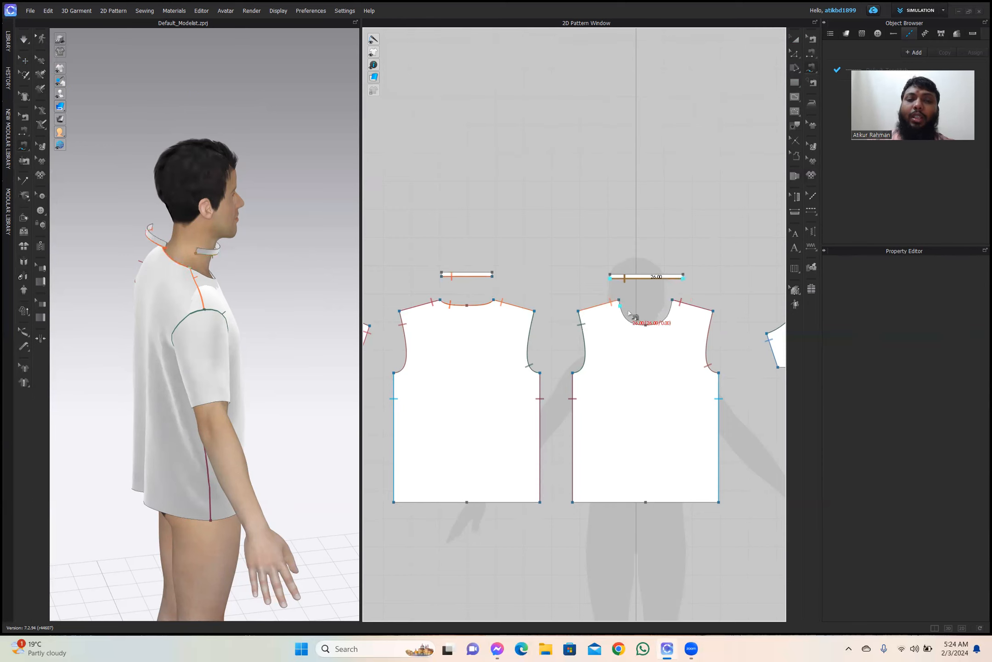
{"action": "left_click", "coordinate": [669, 303]}
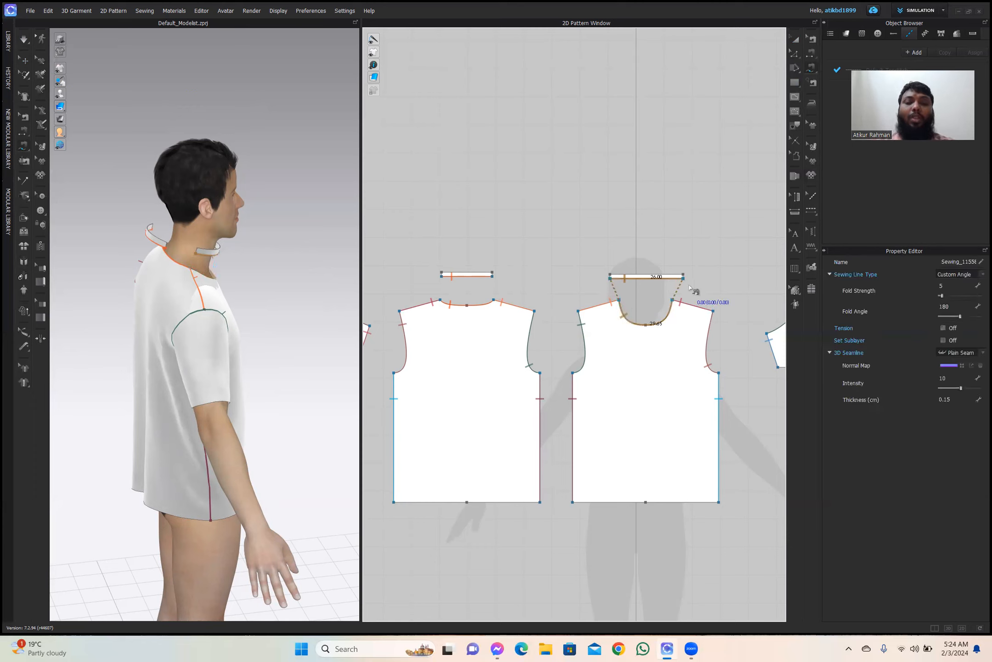
Simulate the garment to pull both neckbands onto the shirt's neckline.
{"action": "key", "text": "space"}
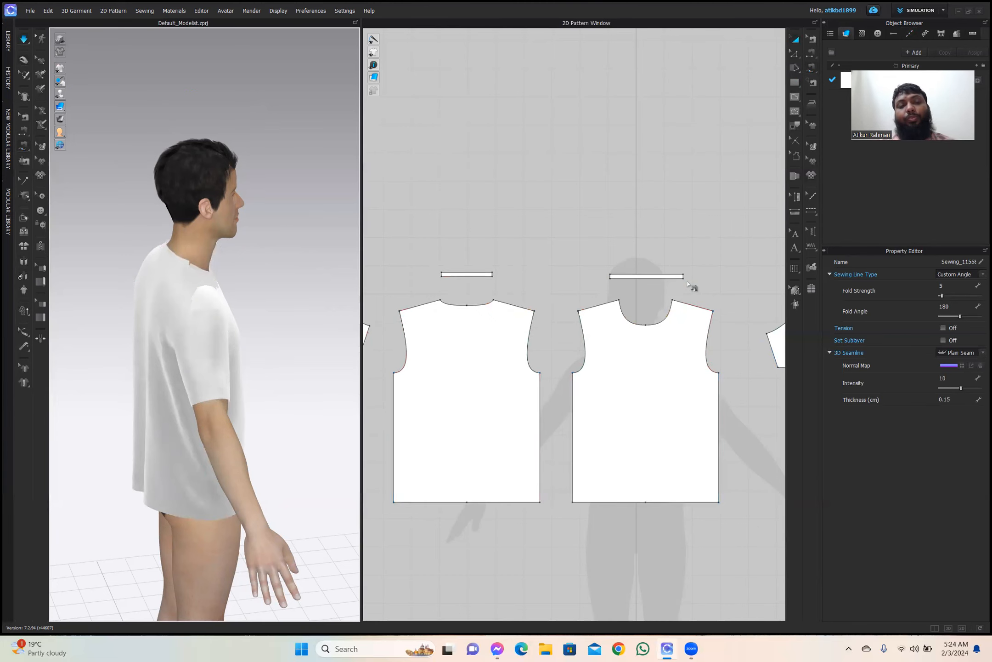
{"action": "right_click_drag", "start_coordinate": [200, 324], "coordinate": [102, 319]}
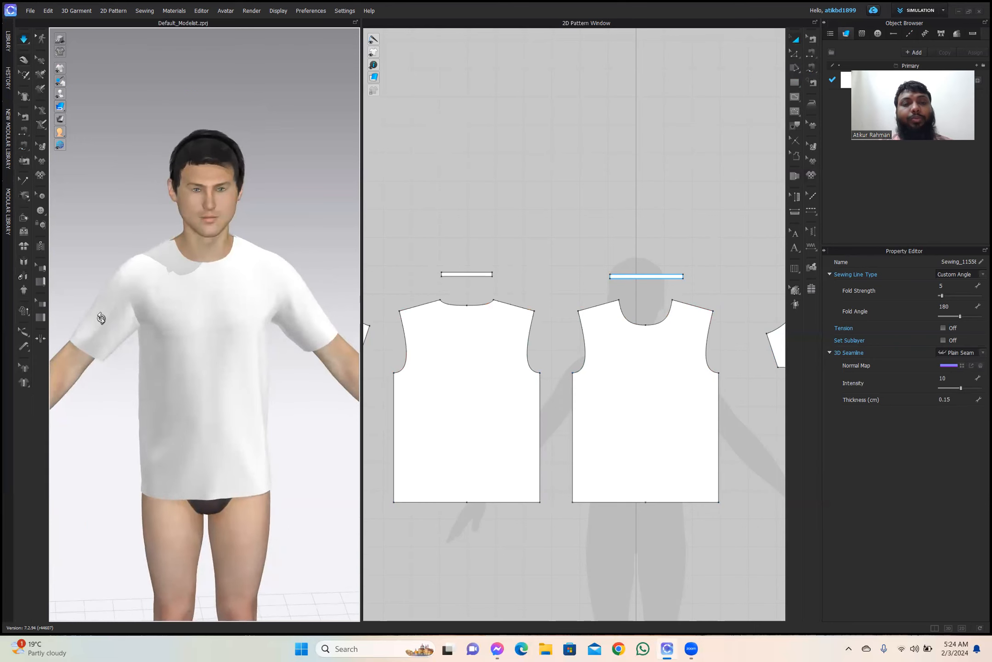
{"action": "scroll", "coordinate": [179, 255], "scroll_direction": "up", "scroll_amount": 5}
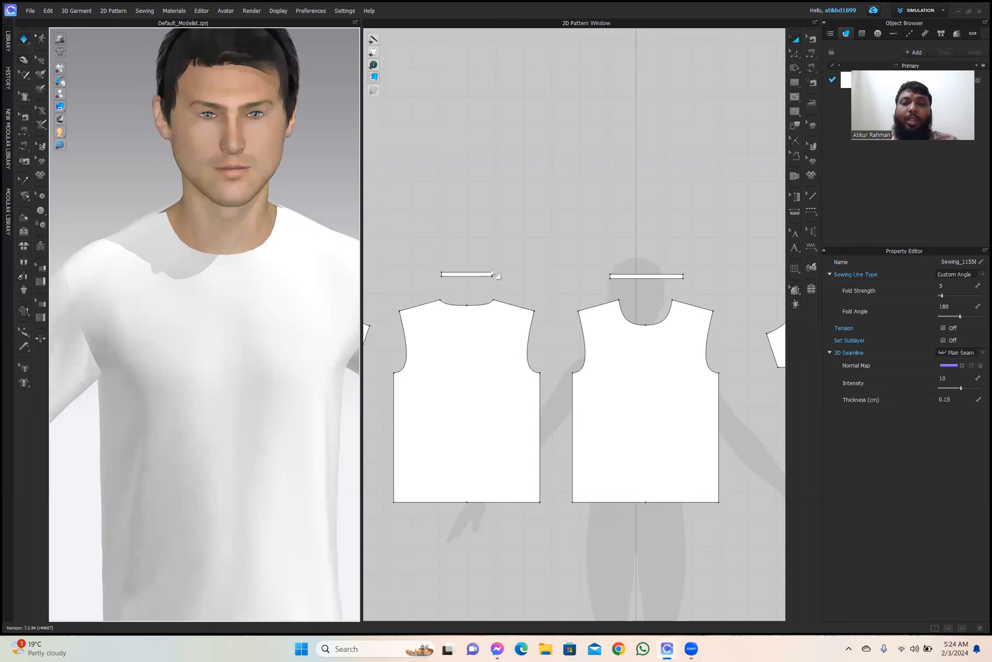
Move the front neckband in the 2D pattern layout so it sits between the back and front bodices.
{"action": "scroll", "coordinate": [553, 290], "scroll_direction": "down", "scroll_amount": 3}
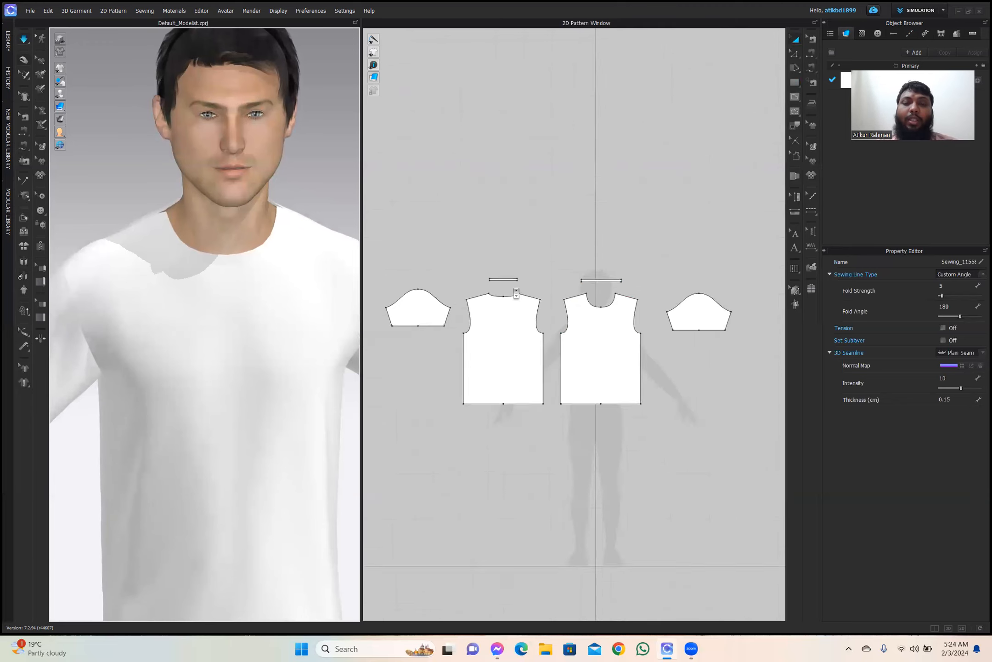
{"action": "scroll", "coordinate": [516, 293], "scroll_direction": "up", "scroll_amount": 8}
{"action": "scroll", "coordinate": [515, 293], "scroll_direction": "down", "scroll_amount": 4}
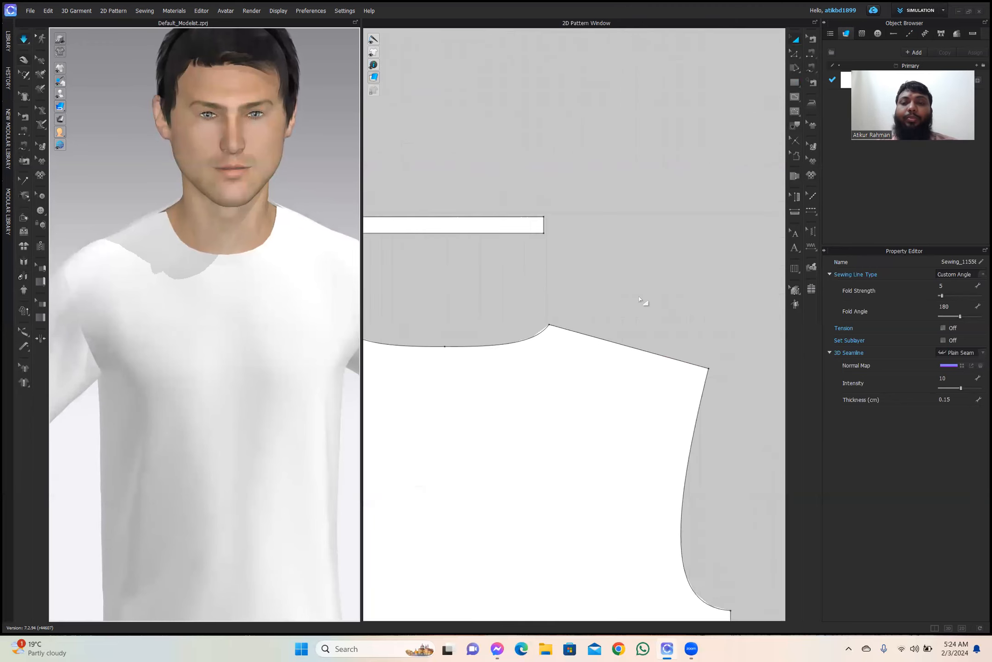
{"action": "scroll", "coordinate": [600, 301], "scroll_direction": "down", "scroll_amount": 1}
{"action": "scroll", "coordinate": [645, 270], "scroll_direction": "down", "scroll_amount": 2}
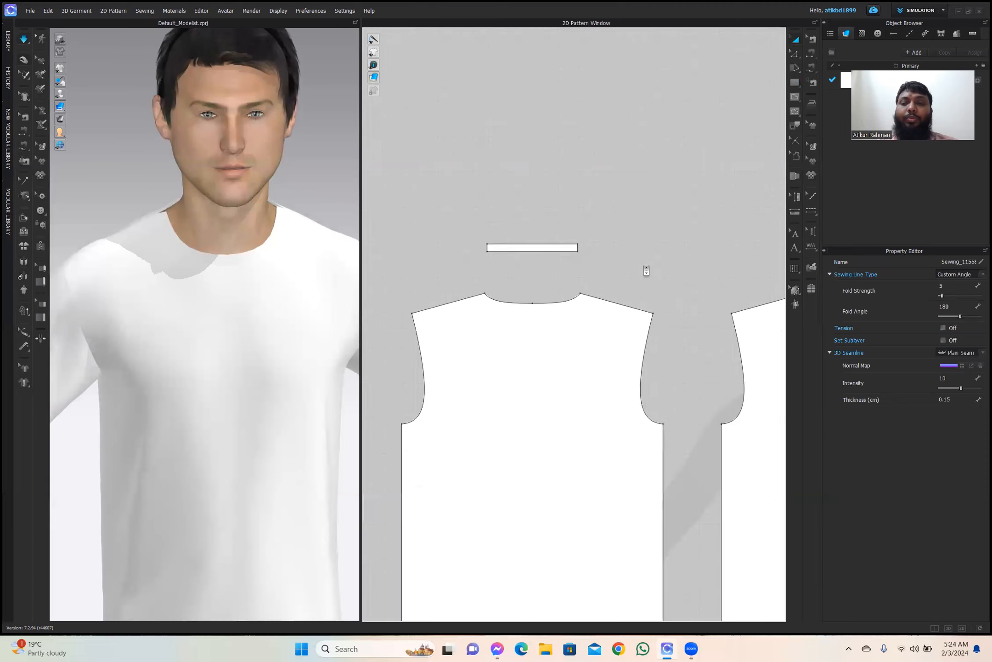
{"action": "scroll", "coordinate": [647, 271], "scroll_direction": "down", "scroll_amount": 2}
{"action": "middle_click_drag", "start_coordinate": [618, 282], "coordinate": [560, 282]}
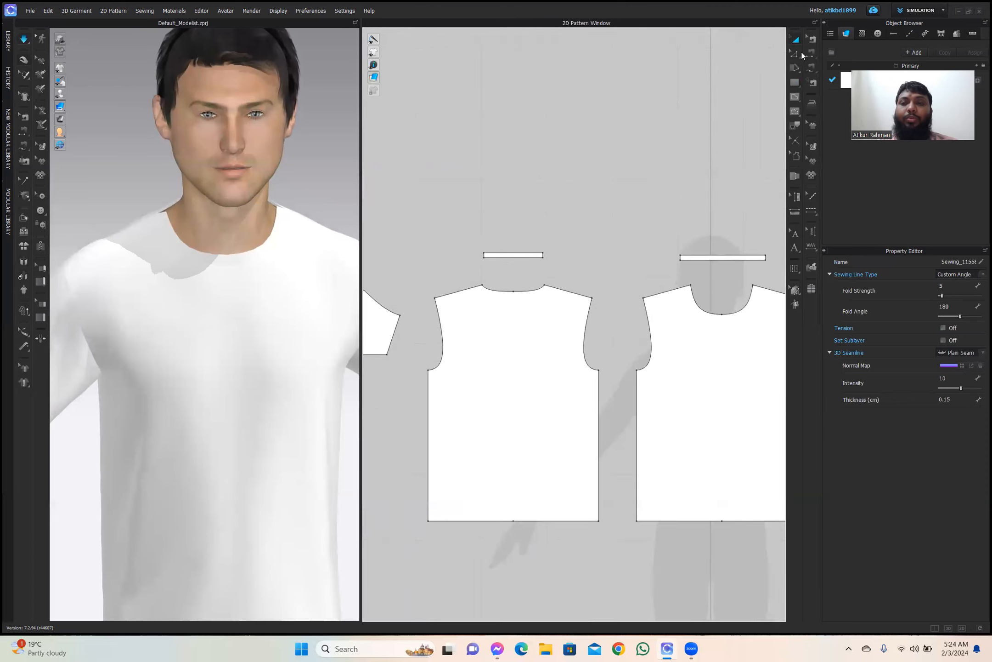
{"action": "left_click", "coordinate": [717, 258]}
{"action": "left_click_drag", "start_coordinate": [679, 257], "coordinate": [594, 260]}
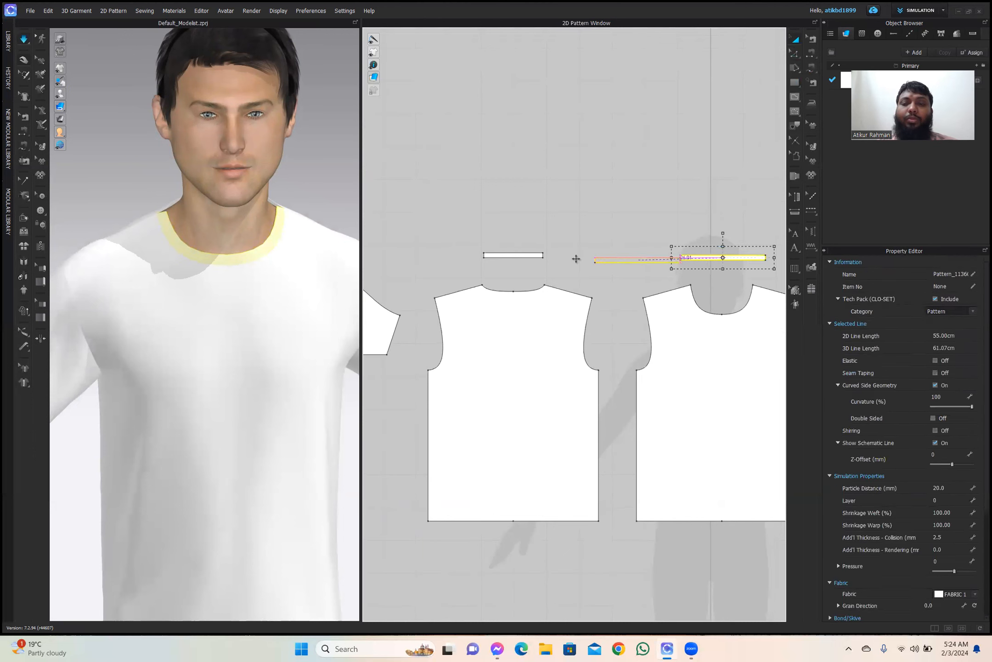
Move the back neckband next to the front neckband and line the two strips up in the 2D layout.
{"action": "left_click", "coordinate": [534, 257]}
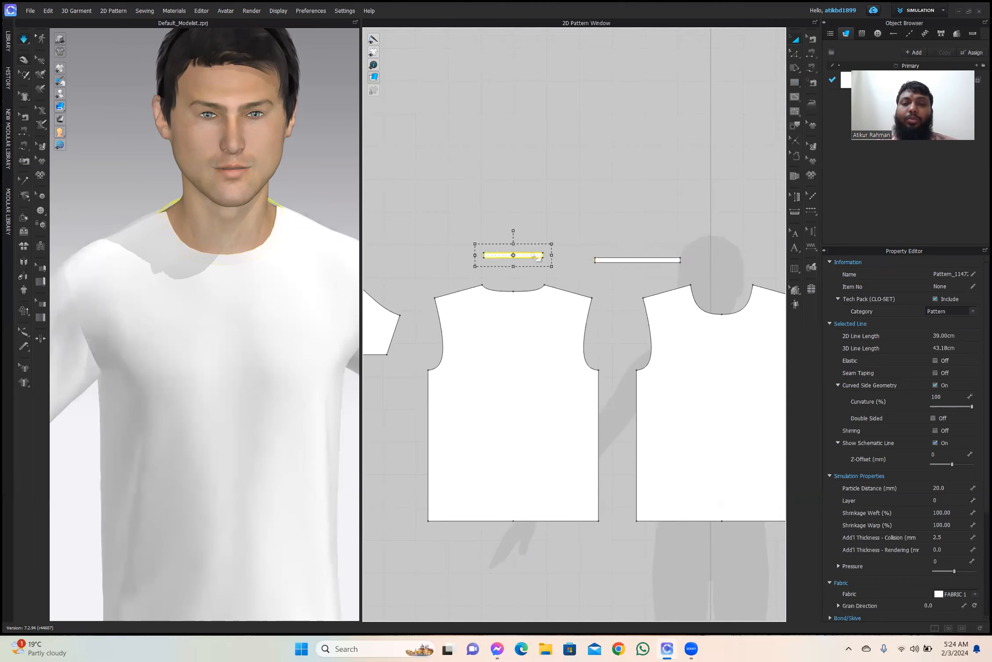
{"action": "left_click_drag", "start_coordinate": [549, 255], "coordinate": [577, 262]}
{"action": "scroll", "coordinate": [584, 264], "scroll_direction": "up", "scroll_amount": 5}
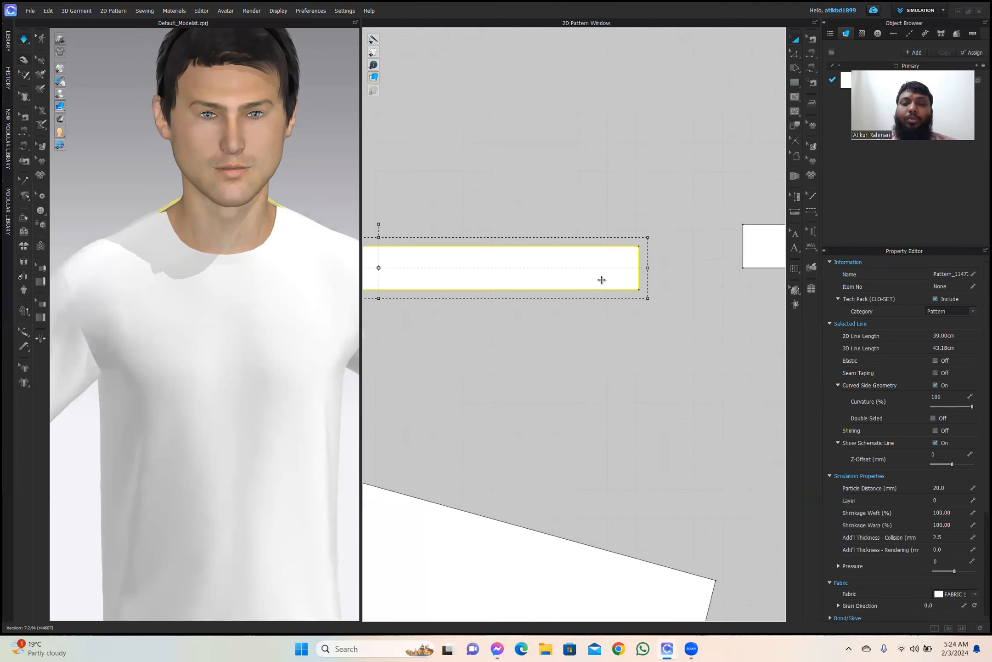
{"action": "left_click_drag", "start_coordinate": [638, 259], "coordinate": [654, 249]}
{"action": "left_click_drag", "start_coordinate": [716, 250], "coordinate": [718, 249]}
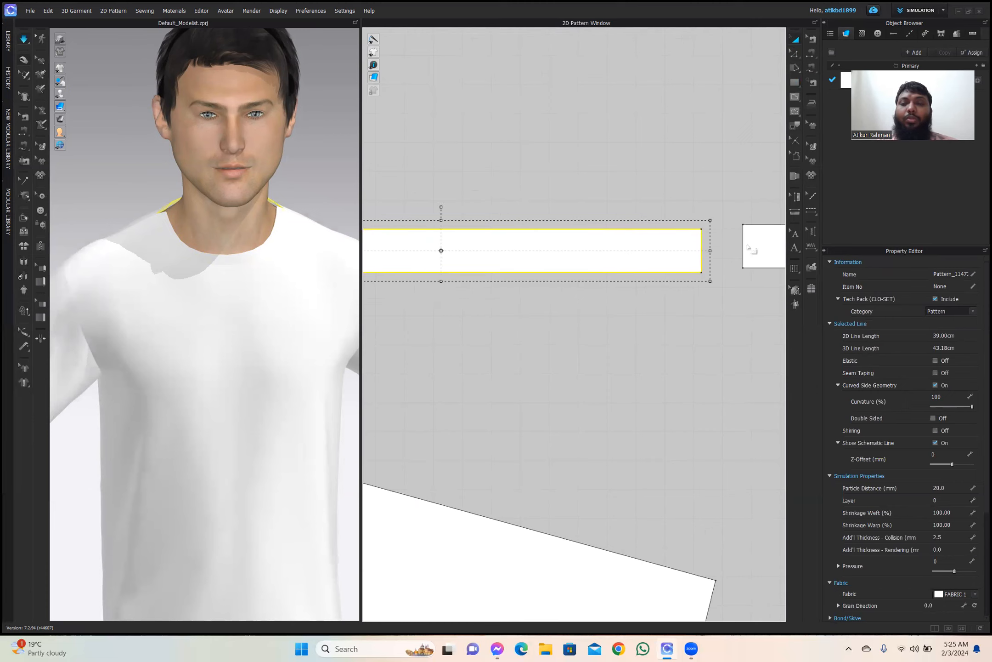
{"action": "left_click", "coordinate": [748, 252]}
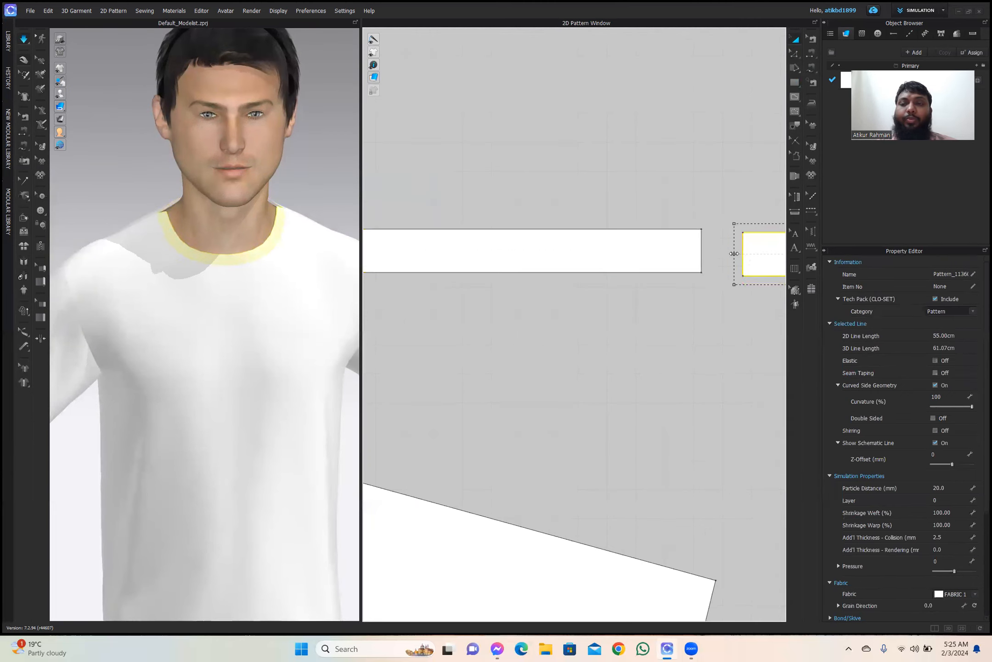
{"action": "scroll", "coordinate": [754, 252], "scroll_direction": "up", "scroll_amount": 1}
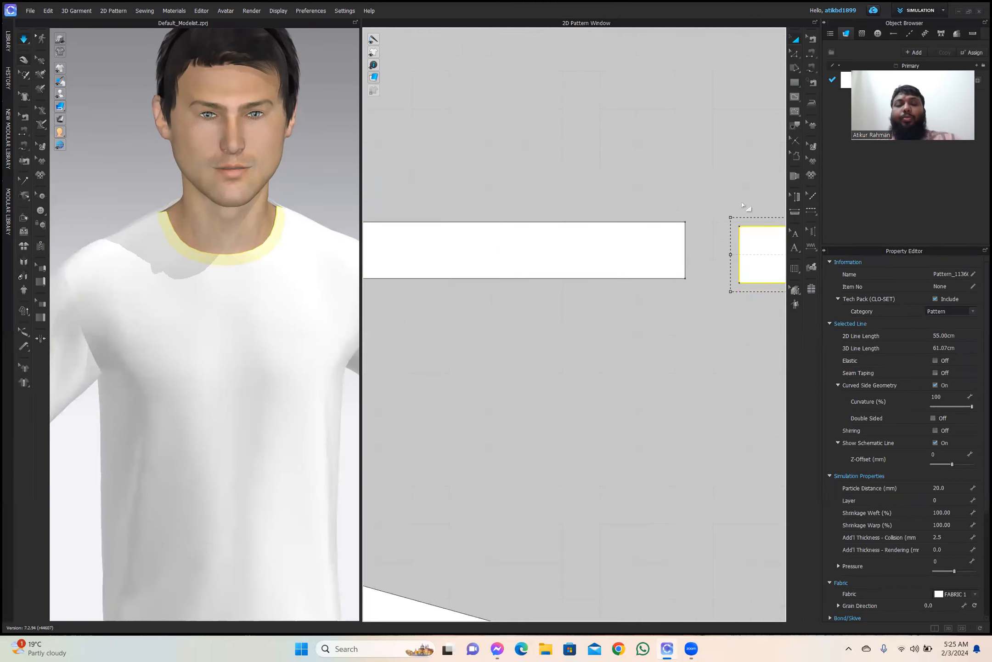
Free-sew the adjoining short ends of the back and front neckbands together.
{"action": "left_click", "coordinate": [812, 66]}
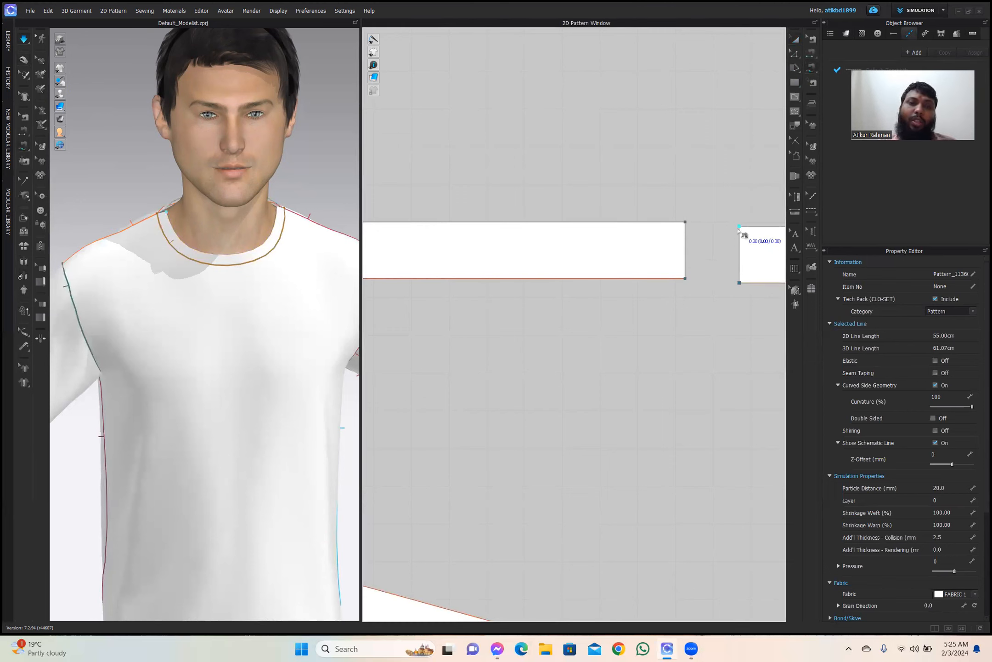
{"action": "left_click", "coordinate": [685, 226]}
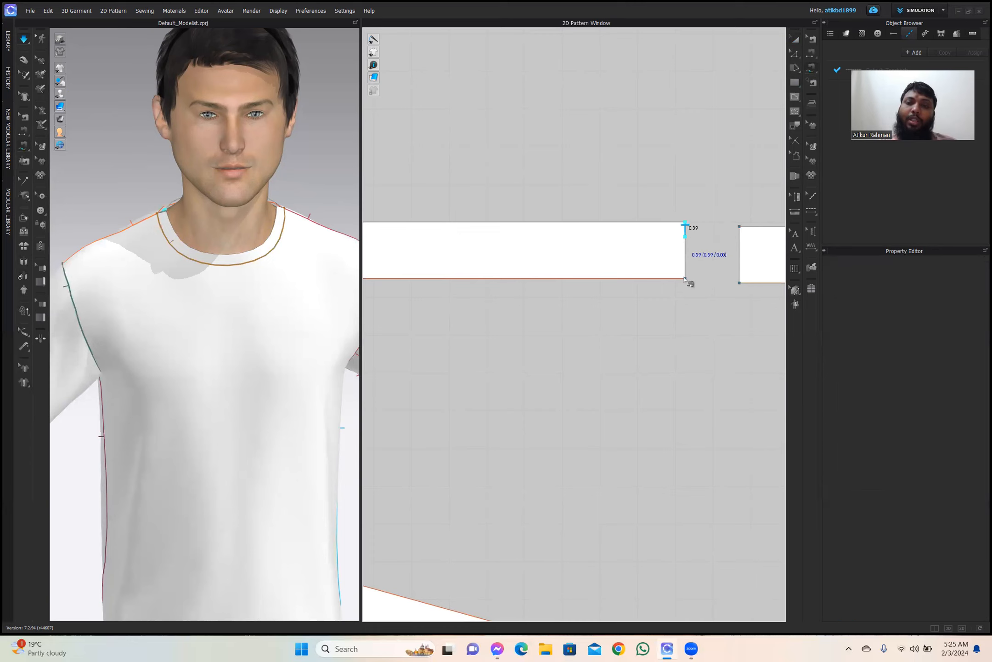
{"action": "left_click", "coordinate": [685, 278]}
{"action": "left_click", "coordinate": [740, 227]}
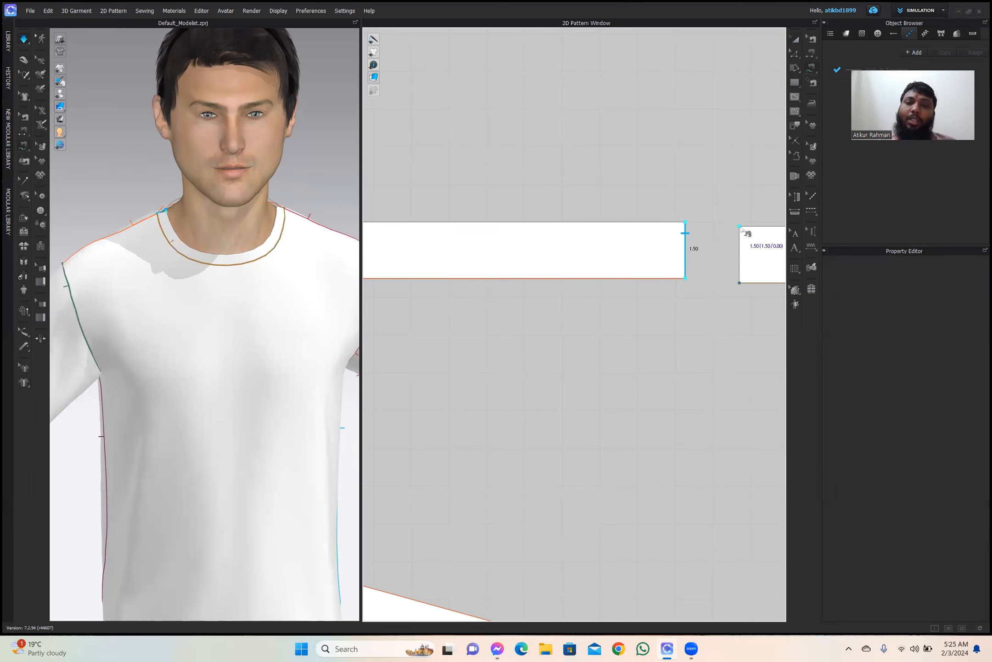
{"action": "left_click", "coordinate": [739, 282]}
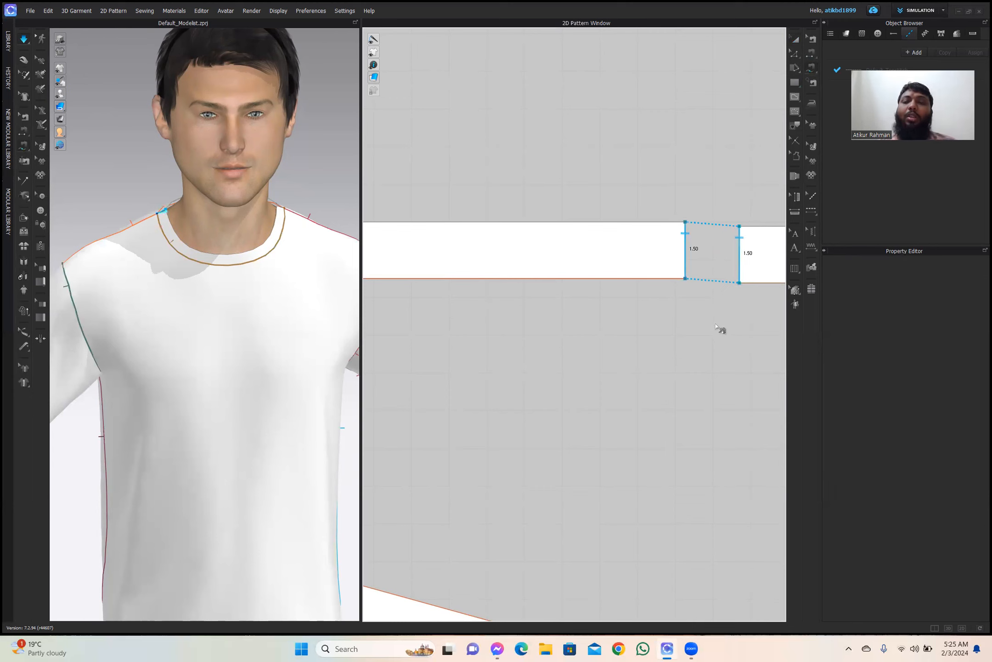
Free-sew the remaining outer short ends of the back and front neckbands together.
{"action": "scroll", "coordinate": [717, 327], "scroll_direction": "down", "scroll_amount": 6}
{"action": "left_click", "coordinate": [579, 313]}
{"action": "scroll", "coordinate": [674, 331], "scroll_direction": "down", "scroll_amount": 2}
{"action": "middle_click_drag", "start_coordinate": [721, 330], "coordinate": [535, 332]}
{"action": "scroll", "coordinate": [679, 323], "scroll_direction": "up", "scroll_amount": 5}
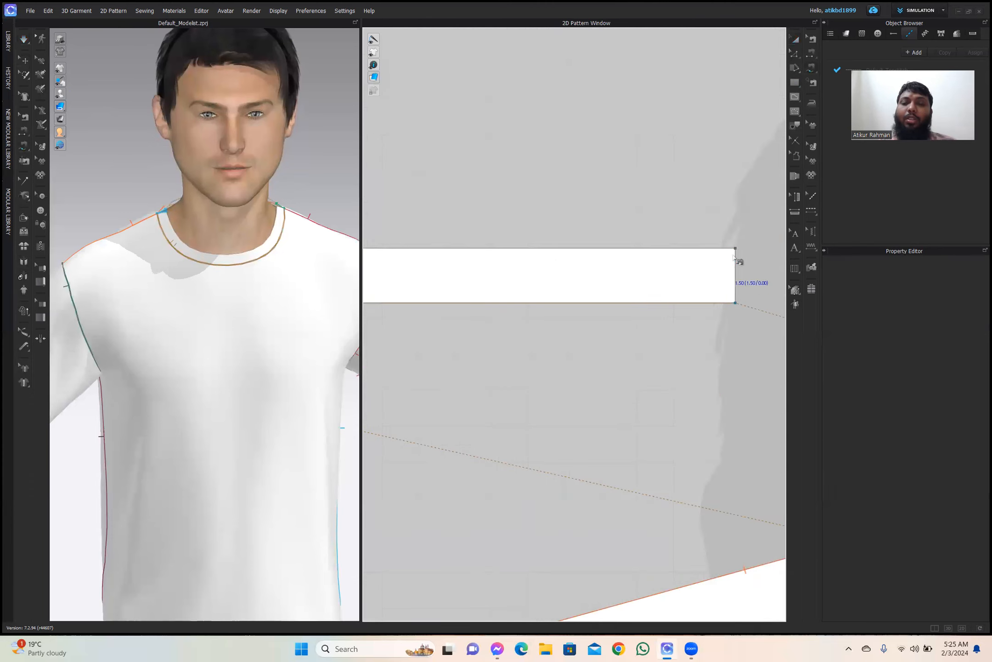
{"action": "left_click", "coordinate": [738, 305]}
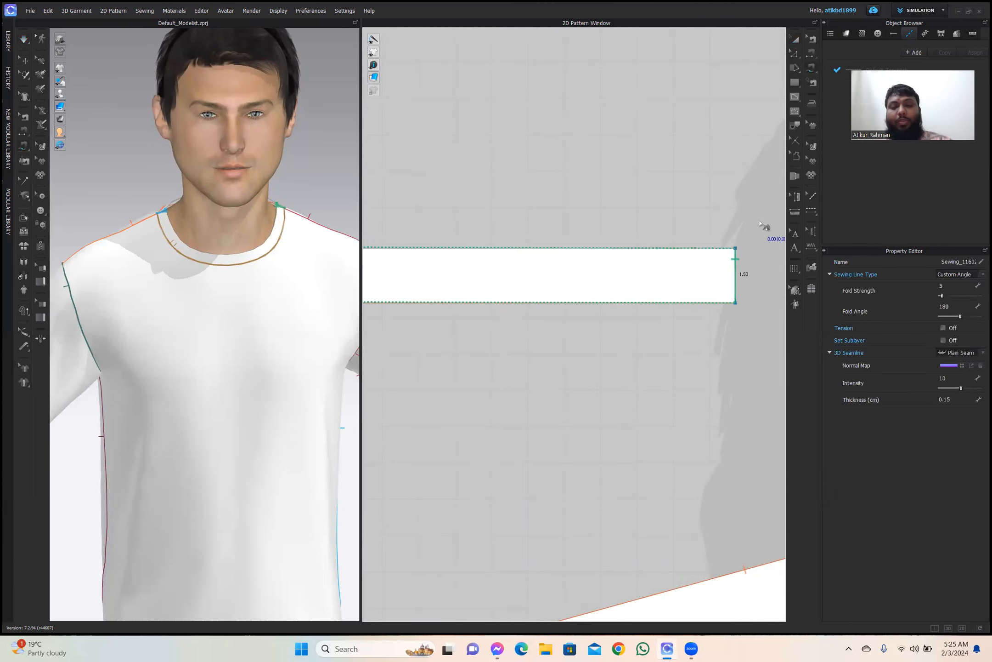
Simulate the garment with the joined neckband, stop the simulation, and check the whole shirt from the front.
{"action": "key", "text": "space"}
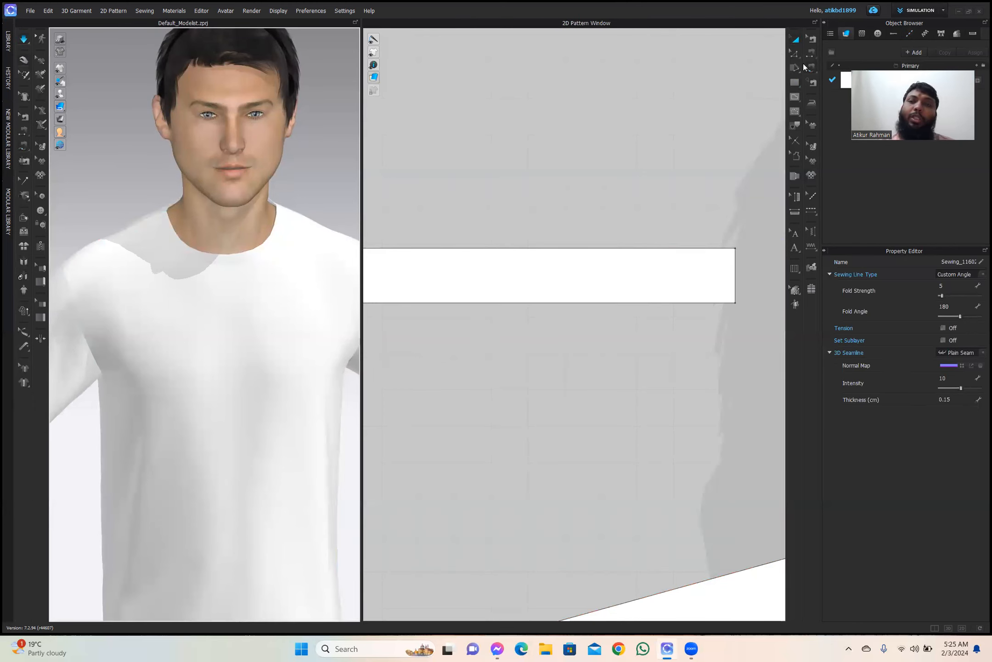
{"action": "left_click", "coordinate": [797, 42]}
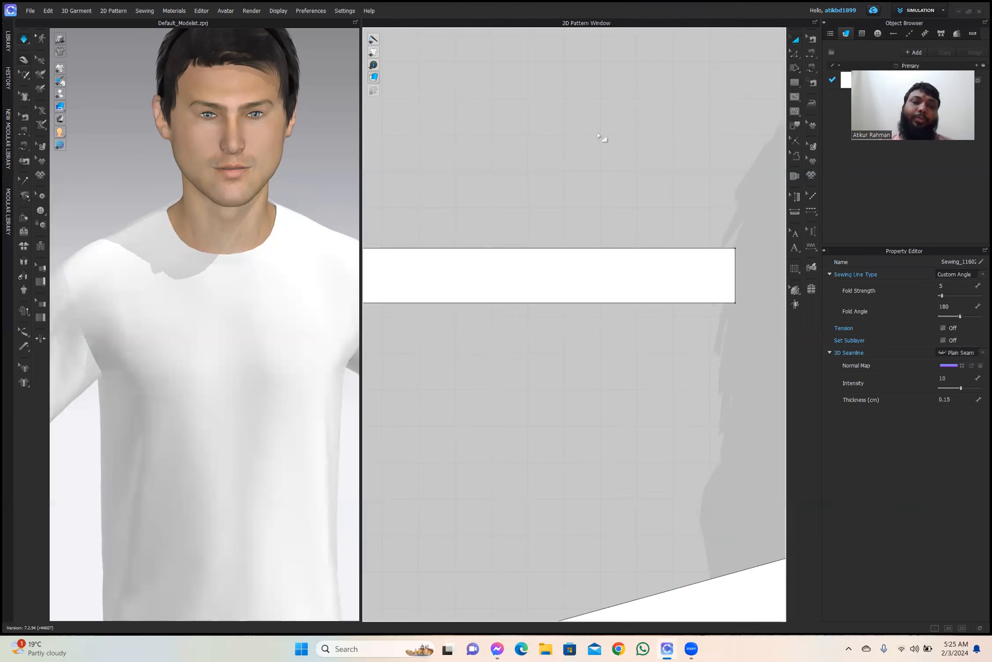
{"action": "left_click", "coordinate": [796, 39]}
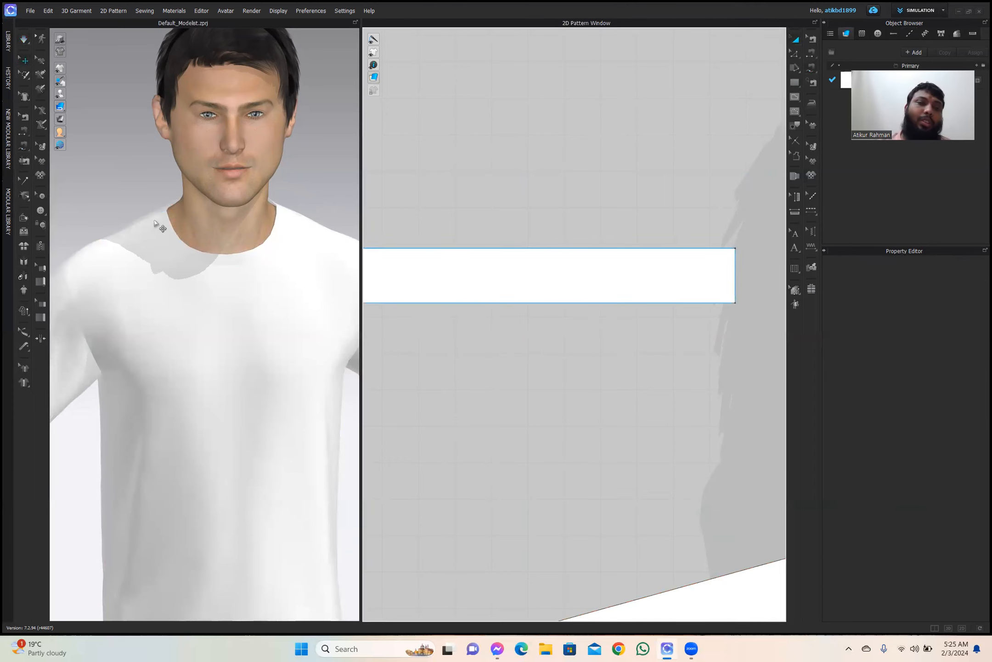
{"action": "scroll", "coordinate": [230, 333], "scroll_direction": "down", "scroll_amount": 5}
{"action": "scroll", "coordinate": [220, 334], "scroll_direction": "down", "scroll_amount": 3}
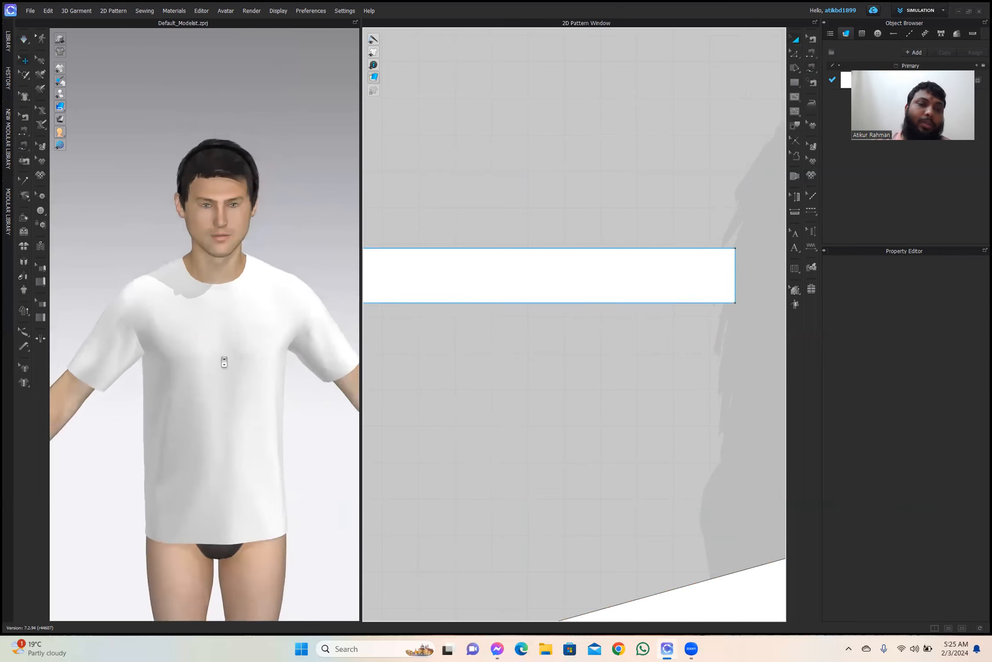
{"action": "mouse_move", "coordinate": [239, 370]}
{"action": "right_mouse_down"}
{"action": "mouse_move", "coordinate": [195, 370]}
{"action": "mouse_move", "coordinate": [201, 348]}
{"action": "mouse_move", "coordinate": [232, 359]}
{"action": "right_mouse_up"}
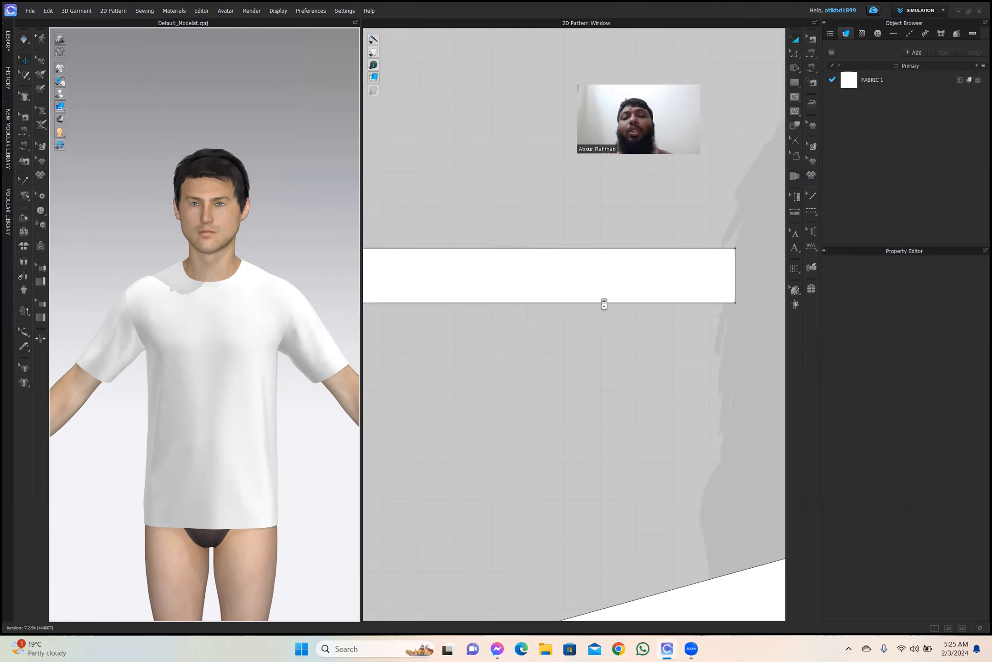
Separate the two neckband strips in the 2D layout, placing one above the front panel and the other above the back panel.
{"action": "scroll", "coordinate": [602, 304], "scroll_direction": "down", "scroll_amount": 10}
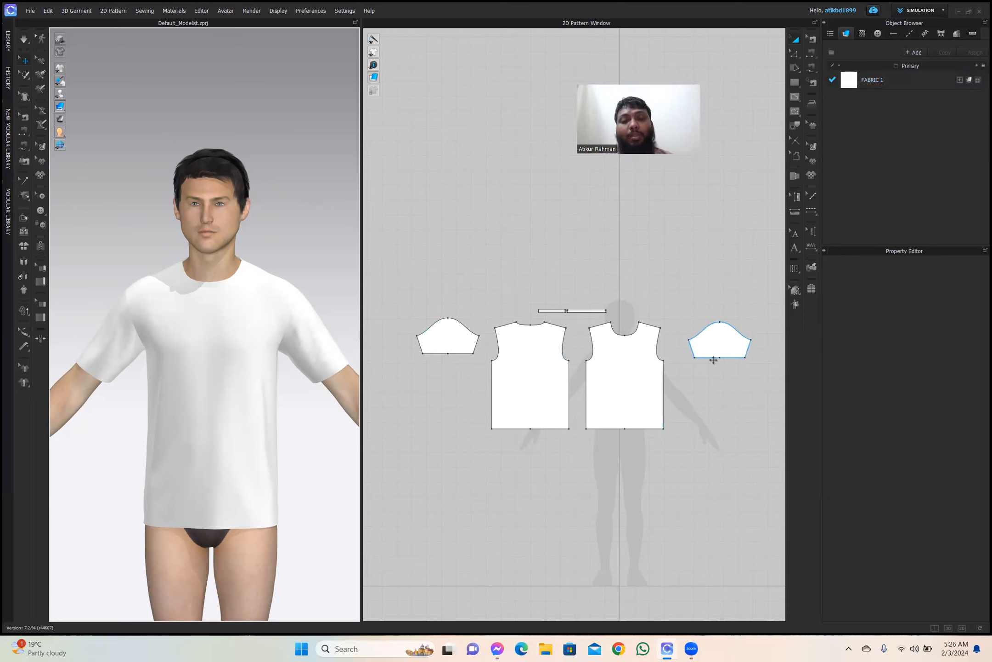
{"action": "left_click_drag", "start_coordinate": [597, 312], "coordinate": [623, 310]}
{"action": "left_click_drag", "start_coordinate": [551, 311], "coordinate": [537, 312]}
{"action": "left_click", "coordinate": [550, 282]}
Add a new fabric to the fabric list and name it Neck.
{"action": "left_click_drag", "start_coordinate": [507, 276], "coordinate": [644, 320]}
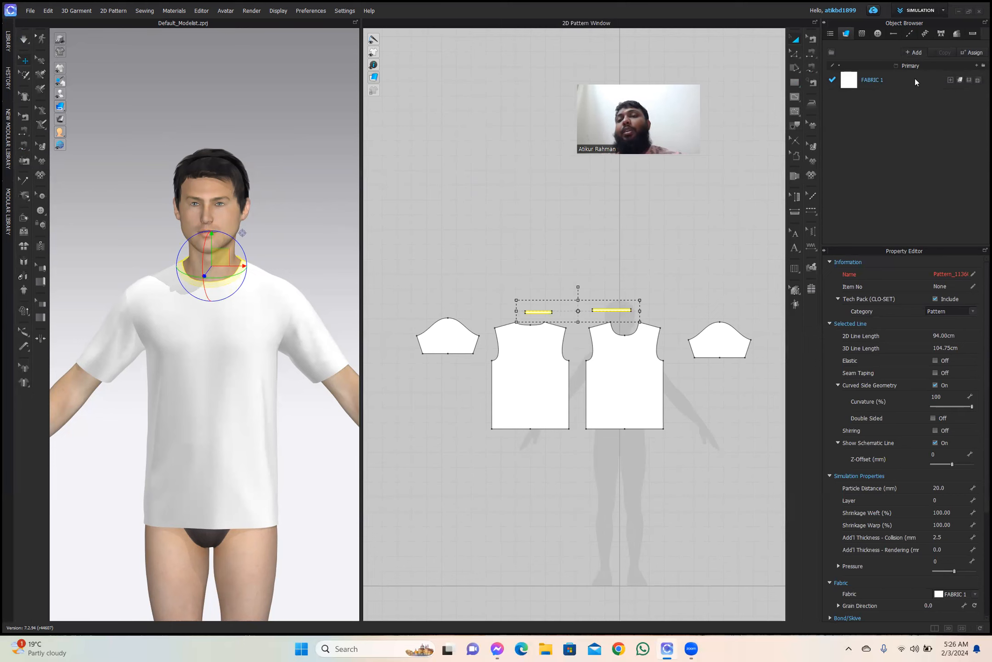
{"action": "left_click", "coordinate": [918, 55]}
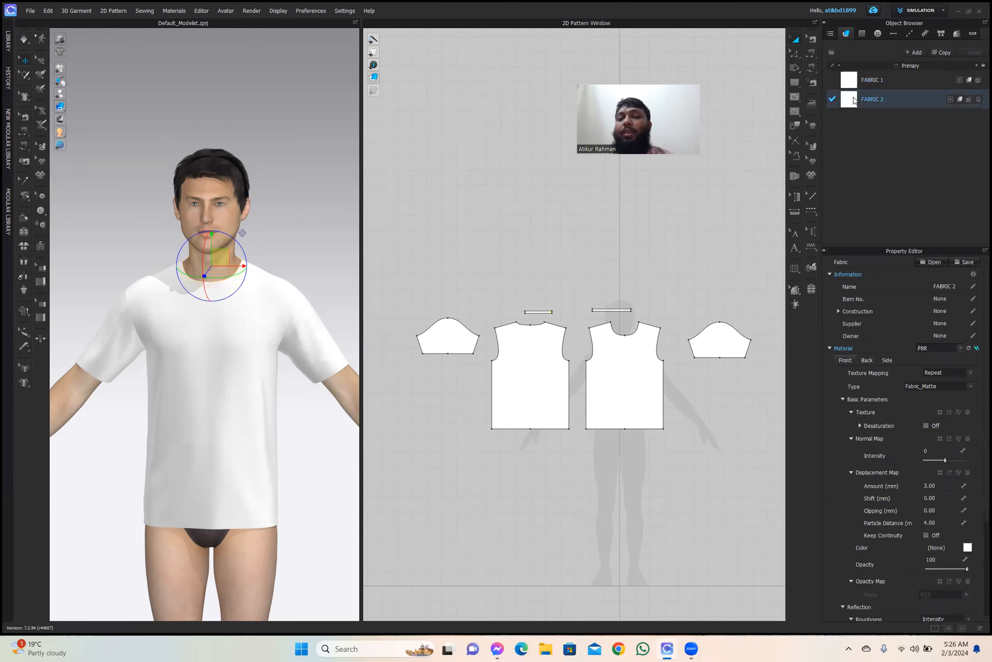
{"action": "double_click", "coordinate": [872, 101]}
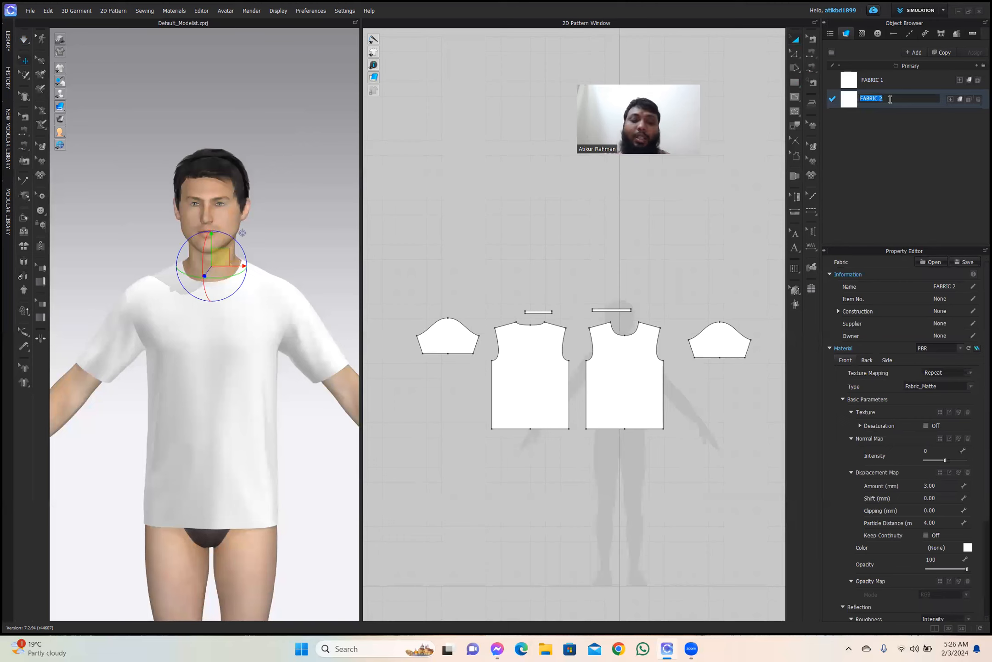
{"action": "type", "text": "N"}
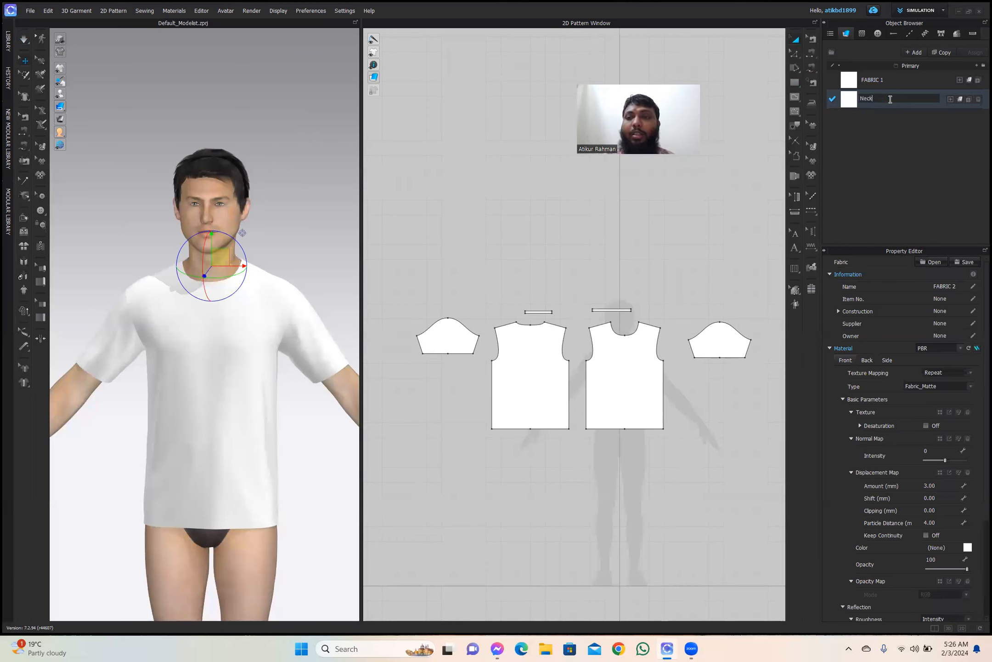
{"action": "type", "text": "eck"}
{"action": "key", "text": "Return"}
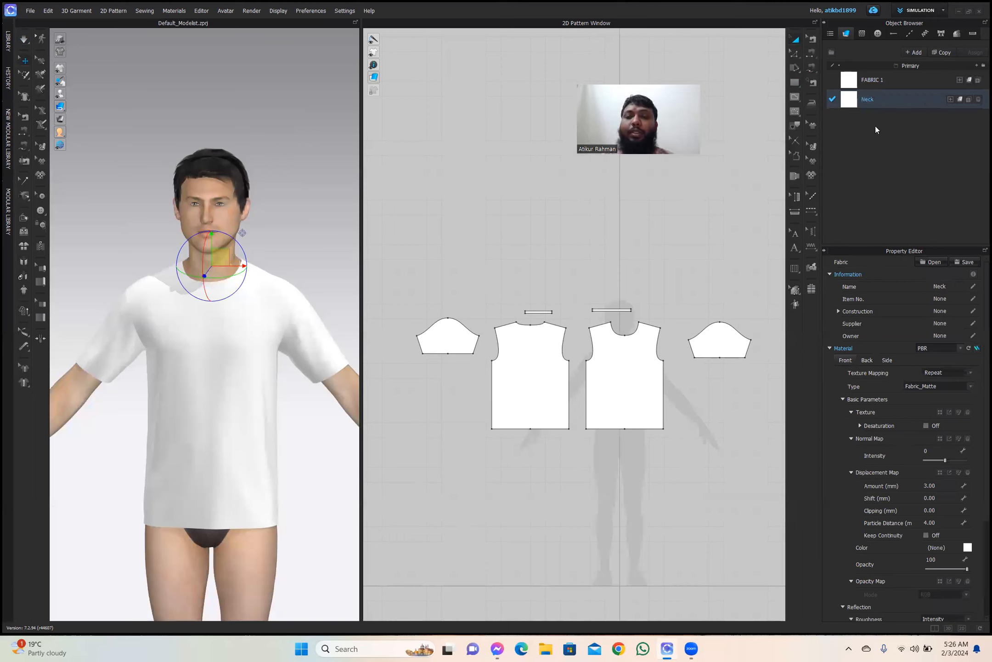
Assign the Neck fabric to both the front and back neckband pieces.
{"action": "left_click_drag", "start_coordinate": [512, 264], "coordinate": [641, 323]}
{"action": "left_click", "coordinate": [960, 100]}
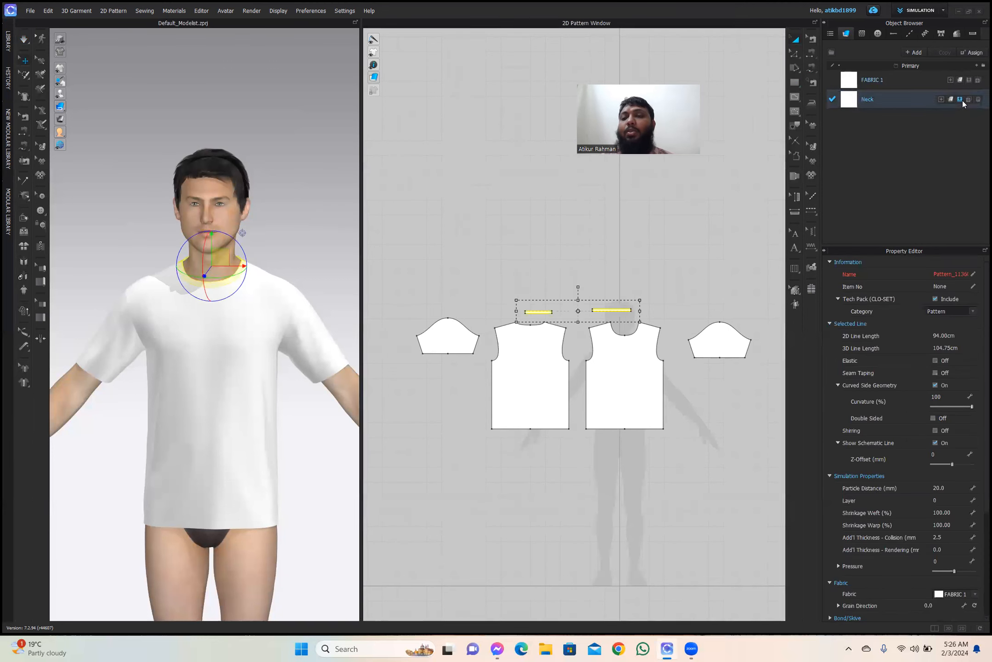
{"action": "left_click", "coordinate": [648, 259]}
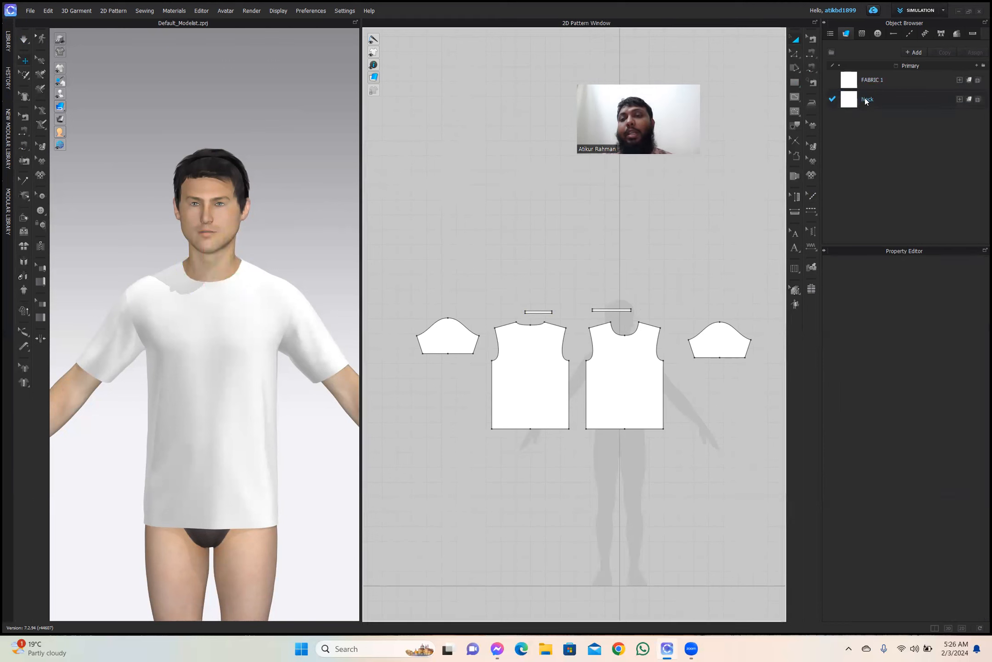
Rename FABRIC 1, used on the front, back and sleeve pieces, as body.
{"action": "left_click", "coordinate": [553, 351]}
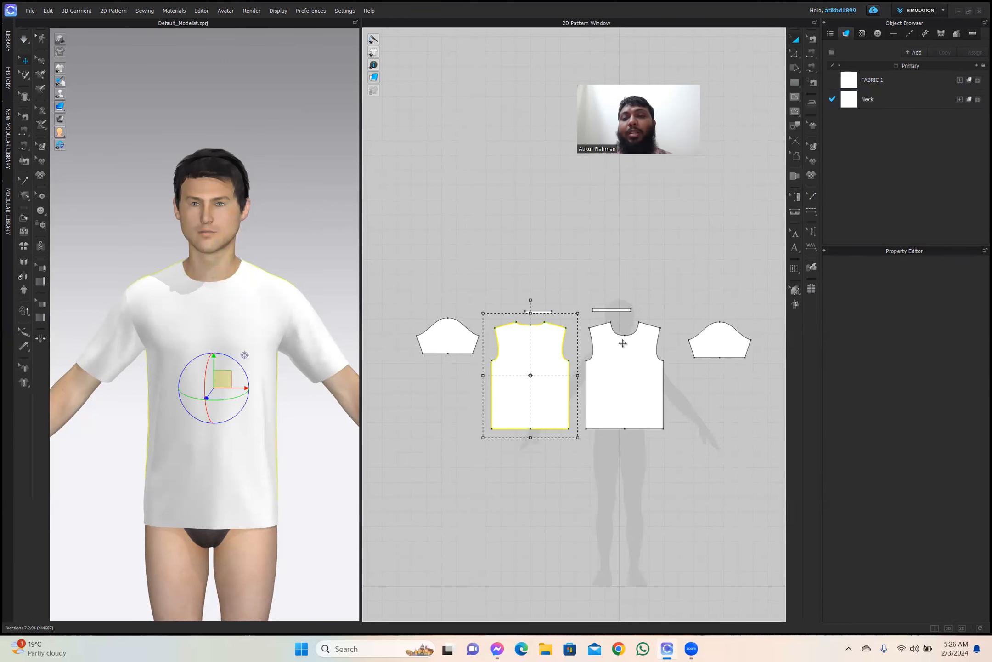
{"action": "left_click", "coordinate": [879, 76]}
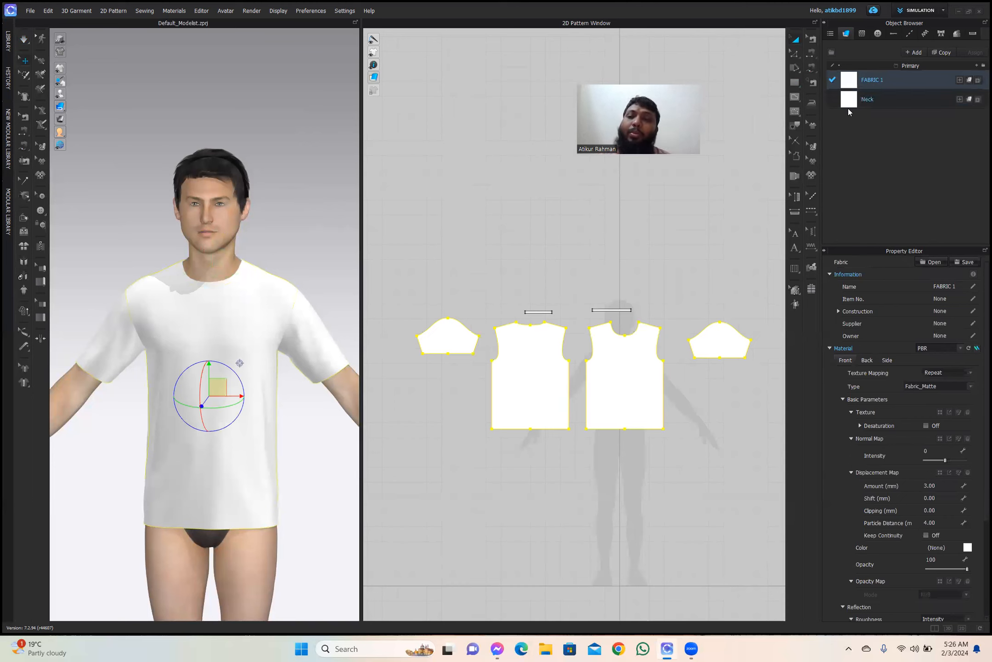
{"action": "double_click", "coordinate": [875, 80]}
{"action": "type", "text": "b"}
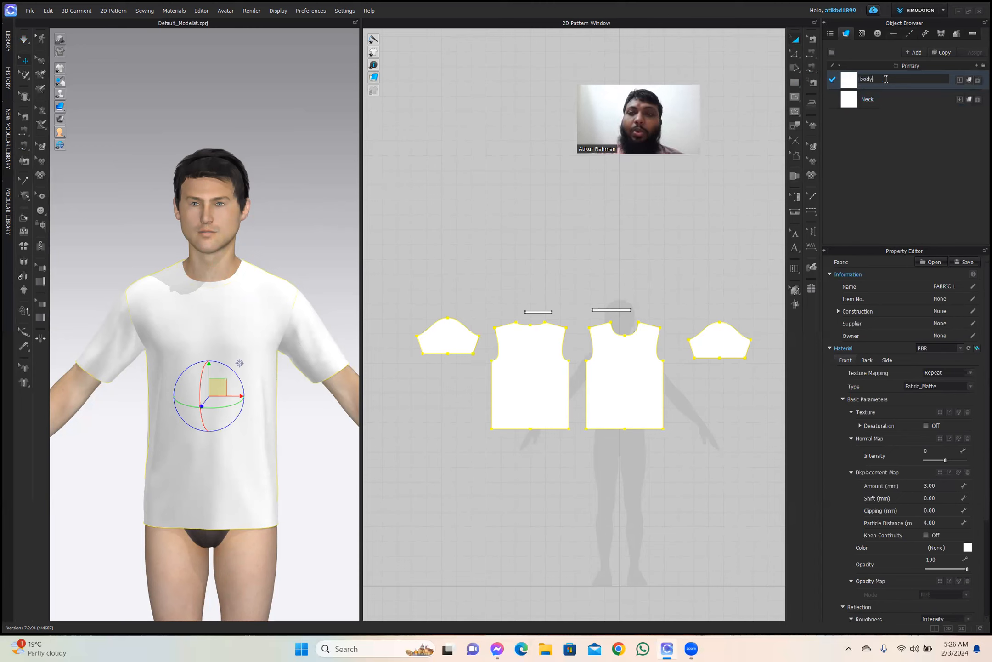
{"action": "type", "text": "ody"}
{"action": "key", "text": "Return"}
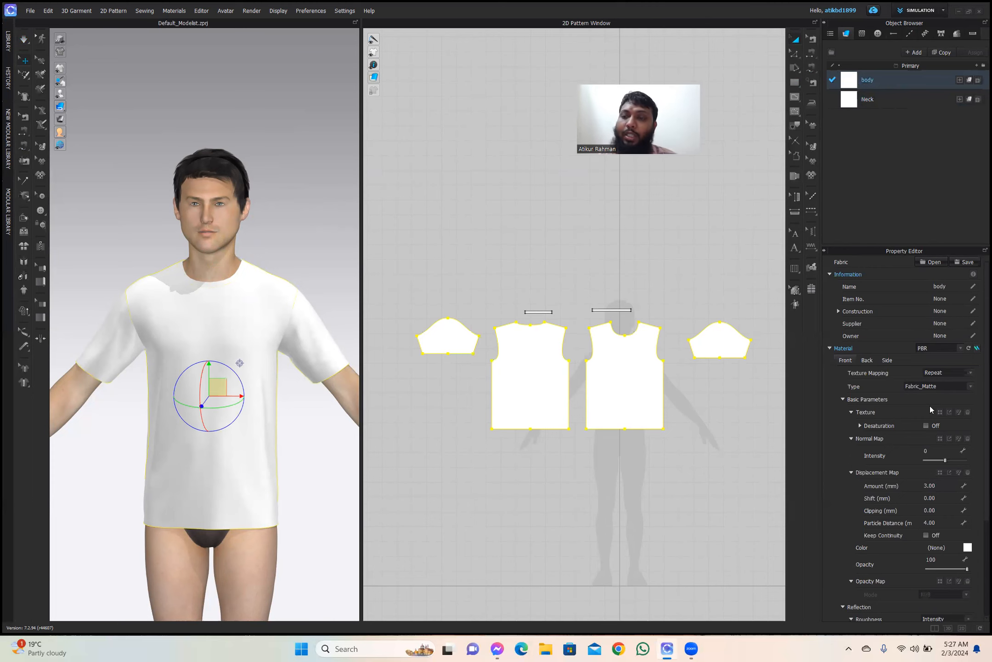
Set the body fabric's color to orange, FAAB2B, and apply it.
{"action": "left_click", "coordinate": [968, 547]}
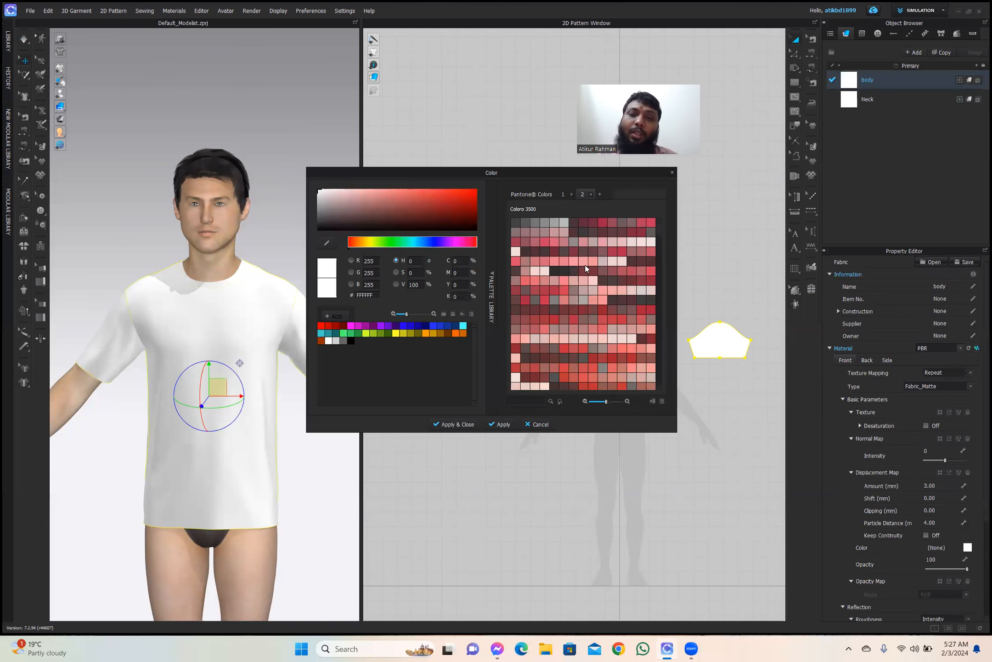
{"action": "left_click", "coordinate": [365, 242]}
{"action": "left_click_drag", "start_coordinate": [364, 241], "coordinate": [449, 189]}
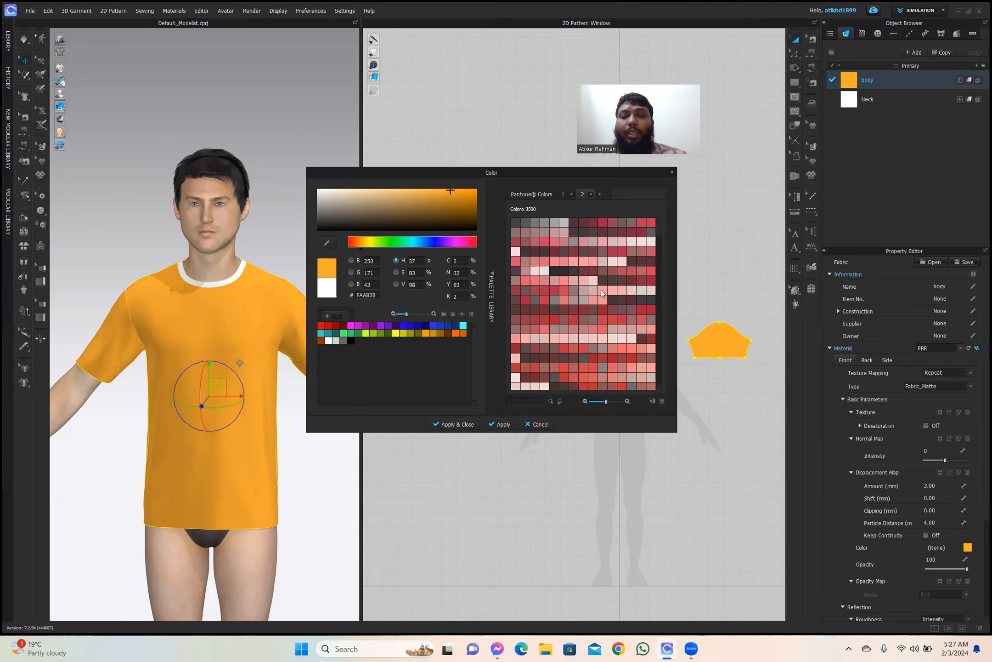
{"action": "left_click", "coordinate": [459, 424]}
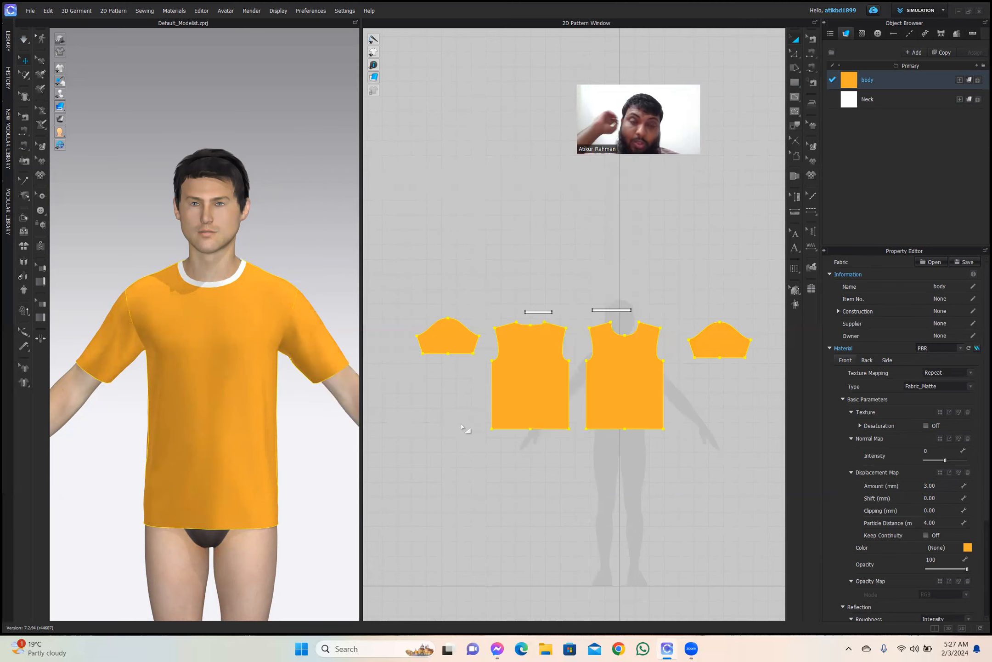
Match the Neck fabric's color to the body by sampling the orange FAAA2B from the body fabric swatch.
{"action": "left_click", "coordinate": [867, 99]}
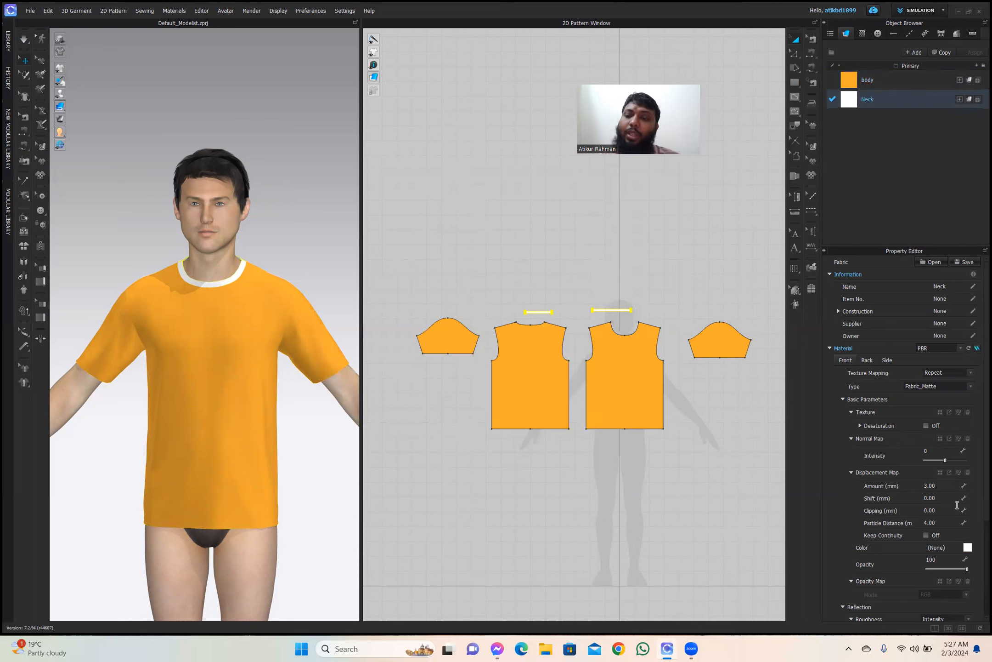
{"action": "left_click", "coordinate": [967, 546]}
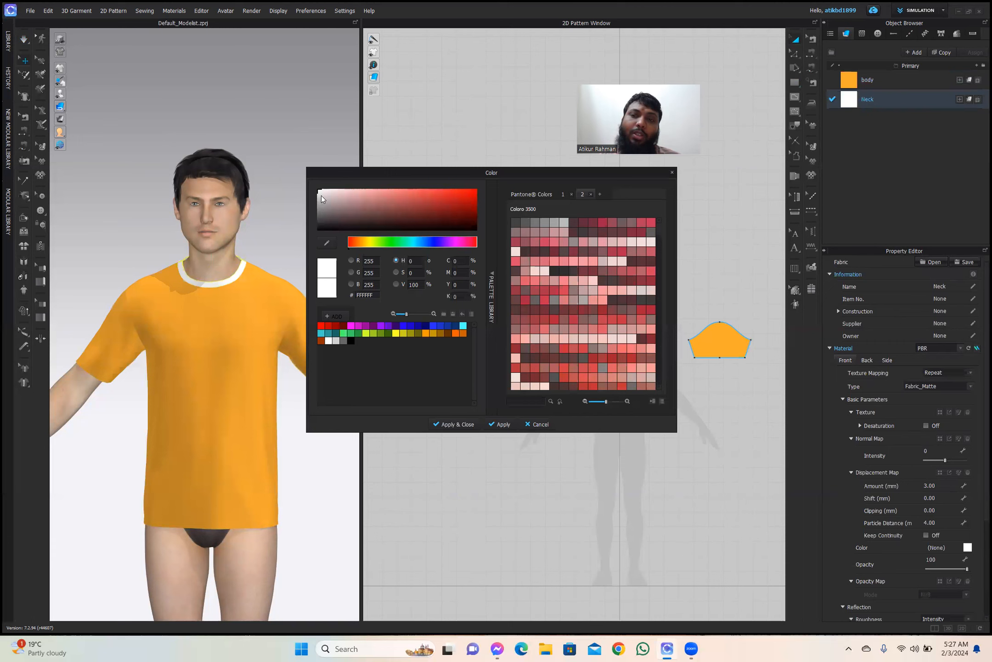
{"action": "left_click", "coordinate": [329, 244]}
{"action": "left_click", "coordinate": [234, 314]}
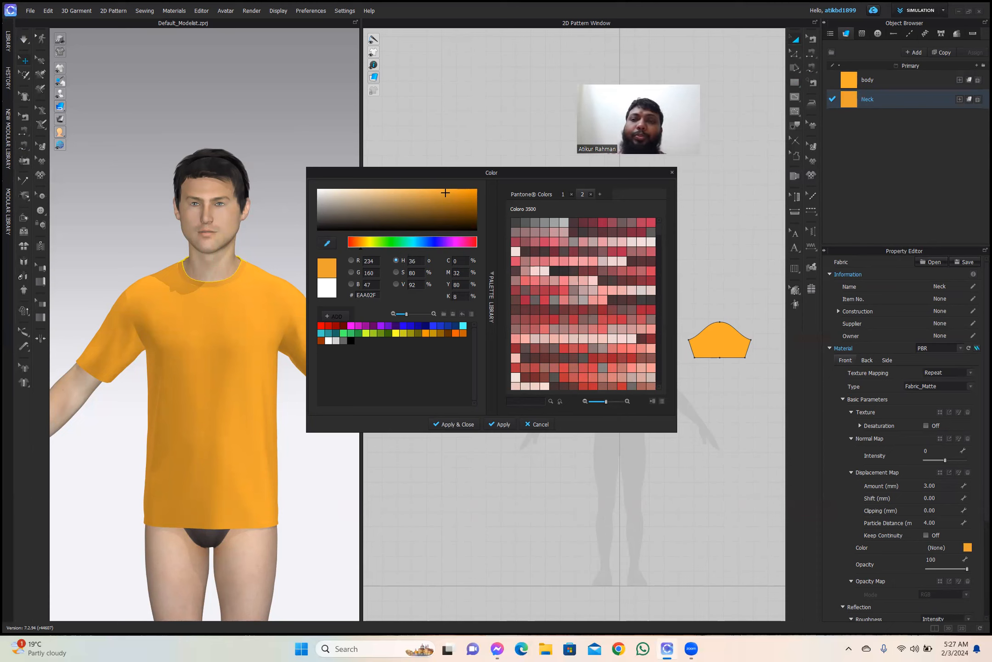
{"action": "left_click", "coordinate": [849, 79]}
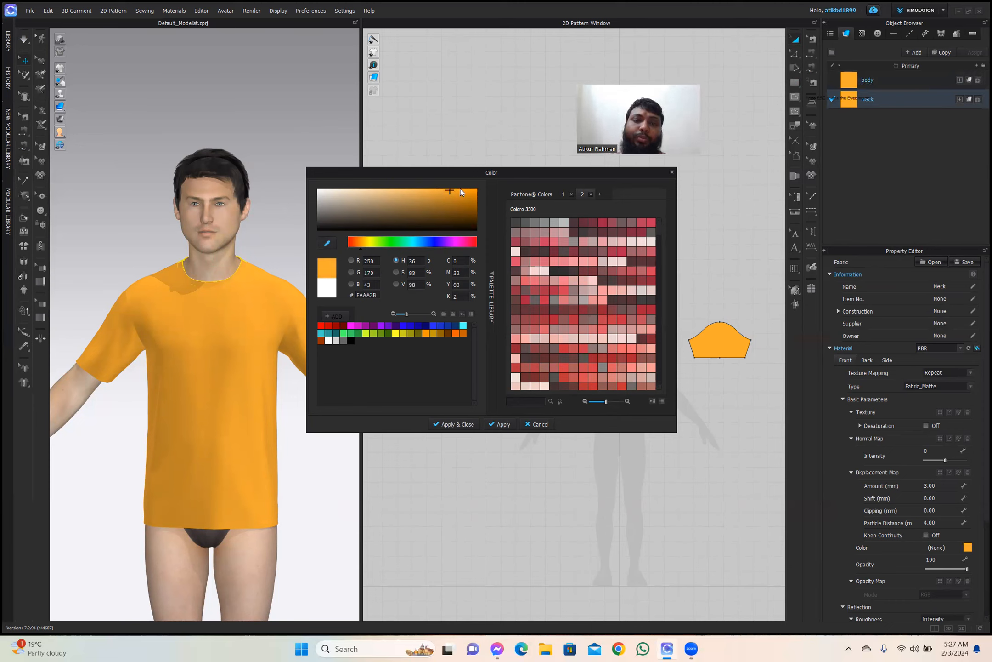
{"action": "left_click", "coordinate": [459, 424]}
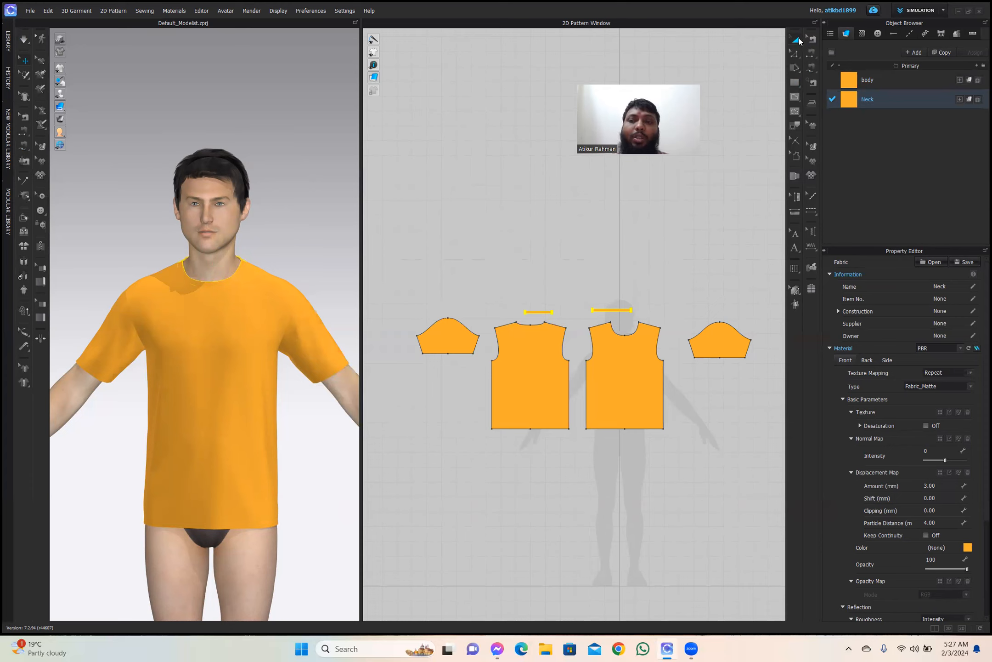
{"action": "left_click", "coordinate": [616, 238]}
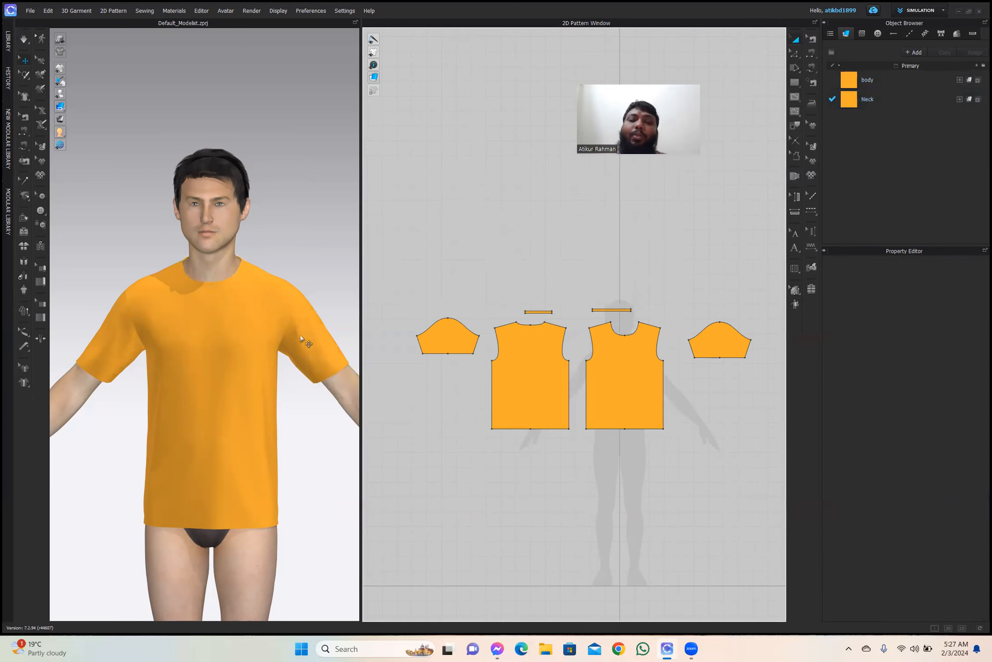
Show the library's Fabric folder and search it for "knit".
{"action": "scroll", "coordinate": [203, 338], "scroll_direction": "down", "scroll_amount": 2}
{"action": "scroll", "coordinate": [203, 337], "scroll_direction": "up", "scroll_amount": 10}
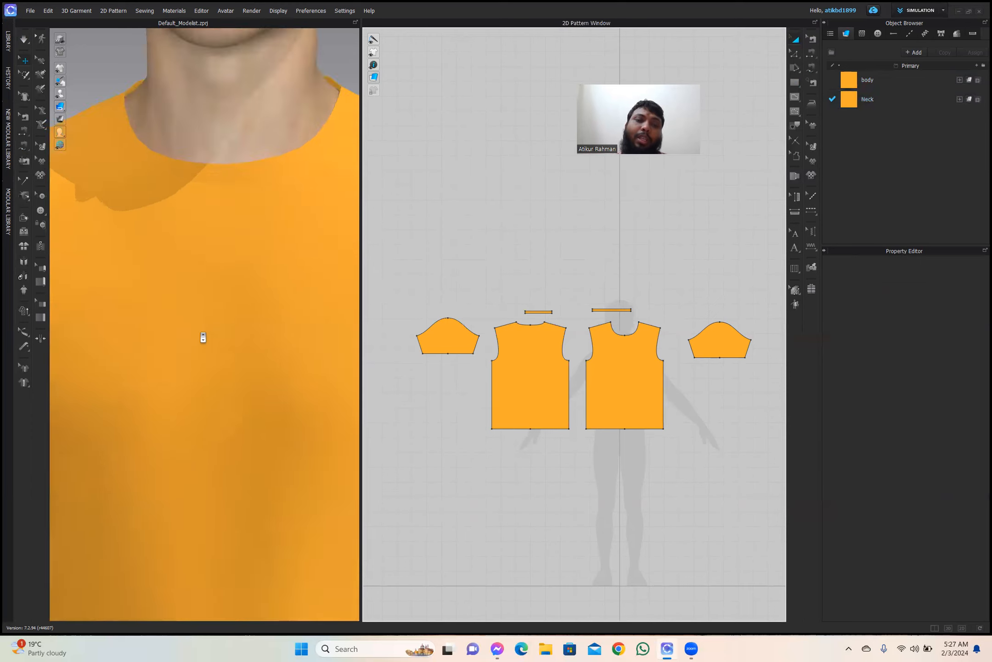
{"action": "scroll", "coordinate": [203, 337], "scroll_direction": "down", "scroll_amount": 8}
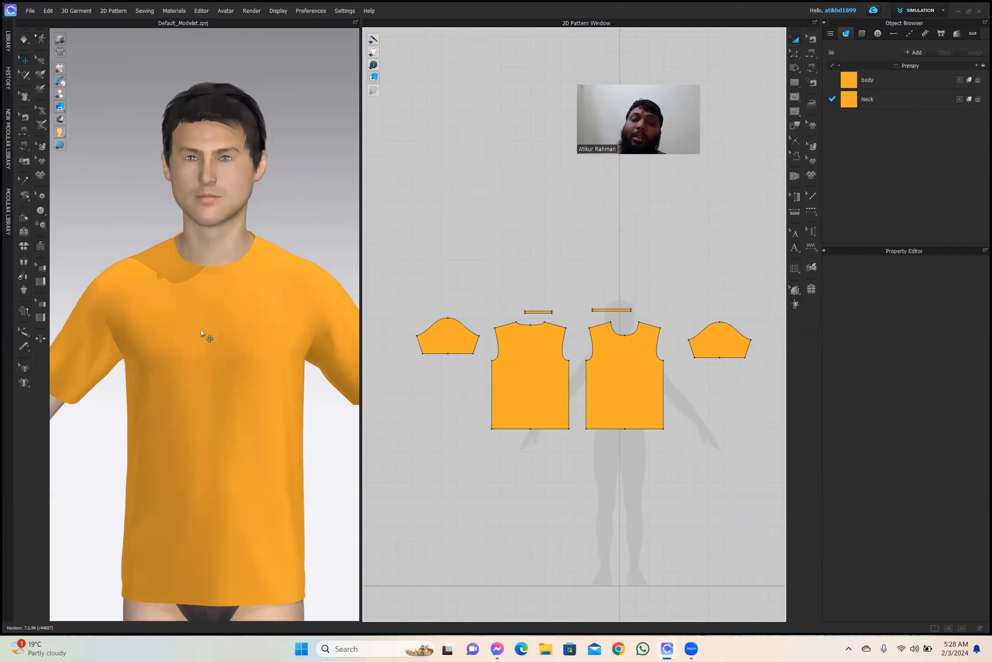
{"action": "left_click", "coordinate": [9, 41]}
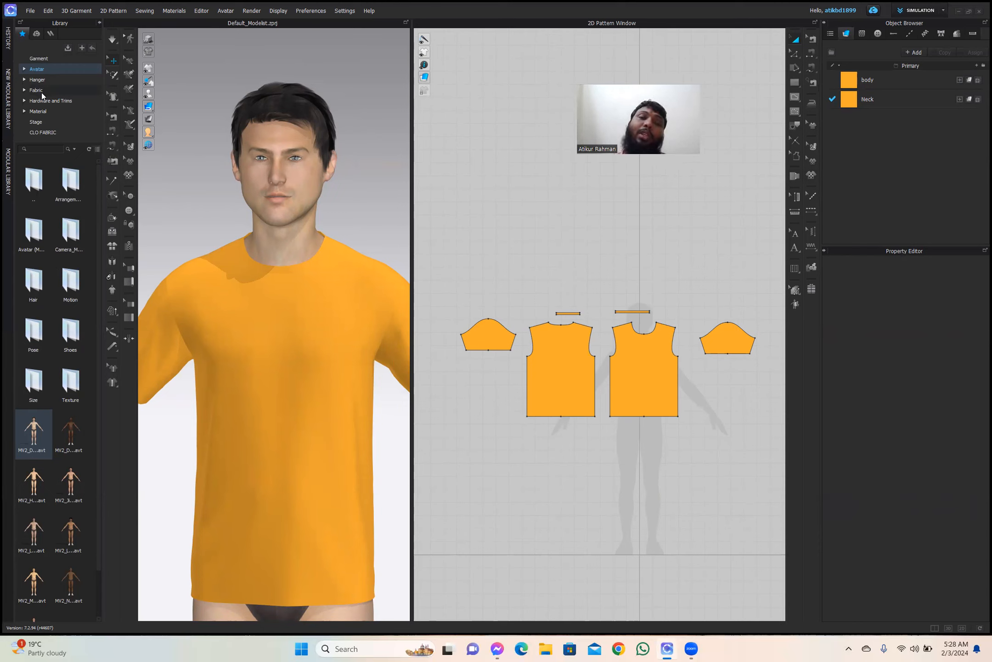
{"action": "left_click", "coordinate": [41, 92]}
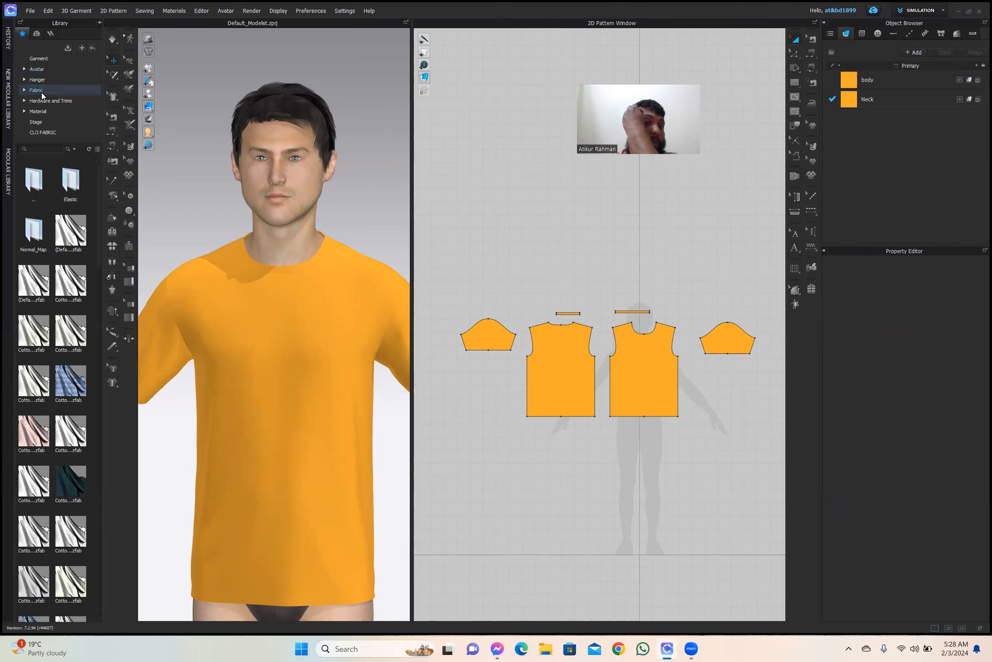
{"action": "left_click", "coordinate": [68, 150]}
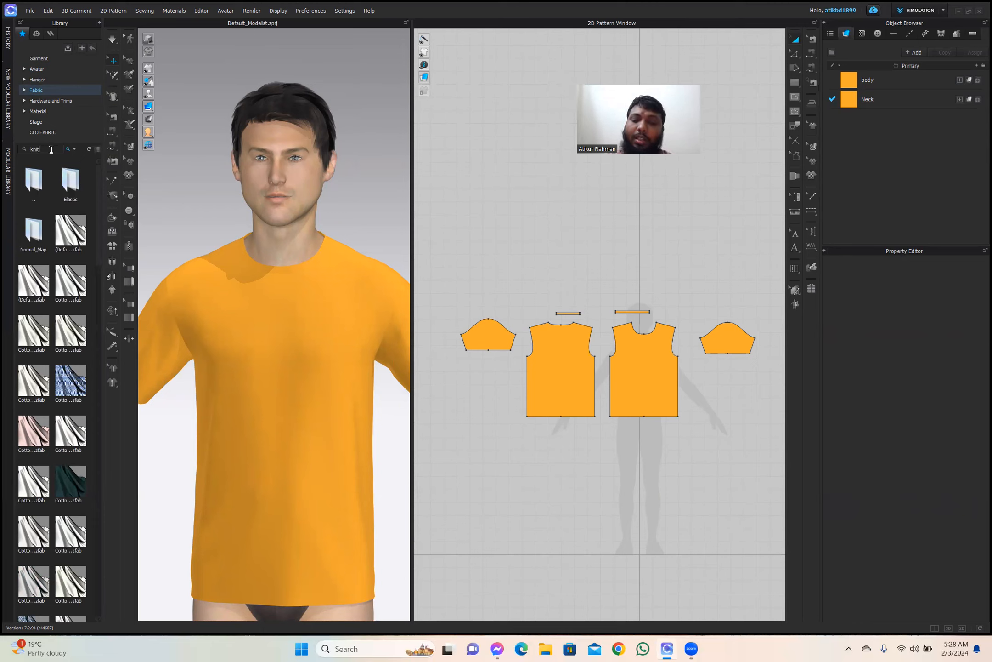
{"action": "key", "text": "Return"}
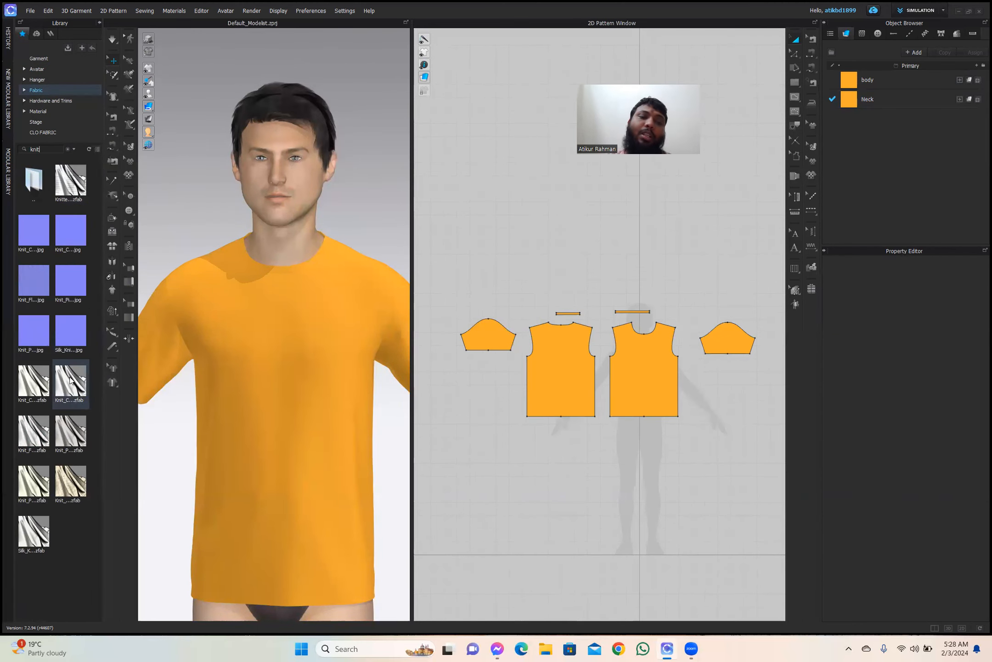
Replace the body fabric with Knit_Cotton_Rayon Jersey from the library and inspect its surface on the shirt.
{"action": "mouse_move", "coordinate": [70, 379]}
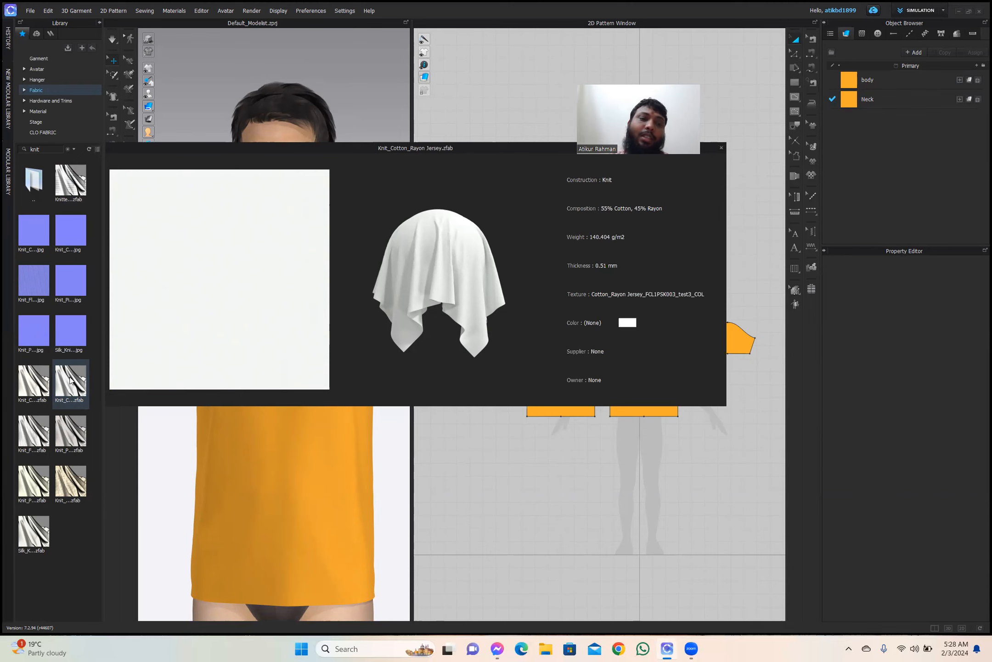
{"action": "left_click_drag", "start_coordinate": [71, 382], "coordinate": [852, 95]}
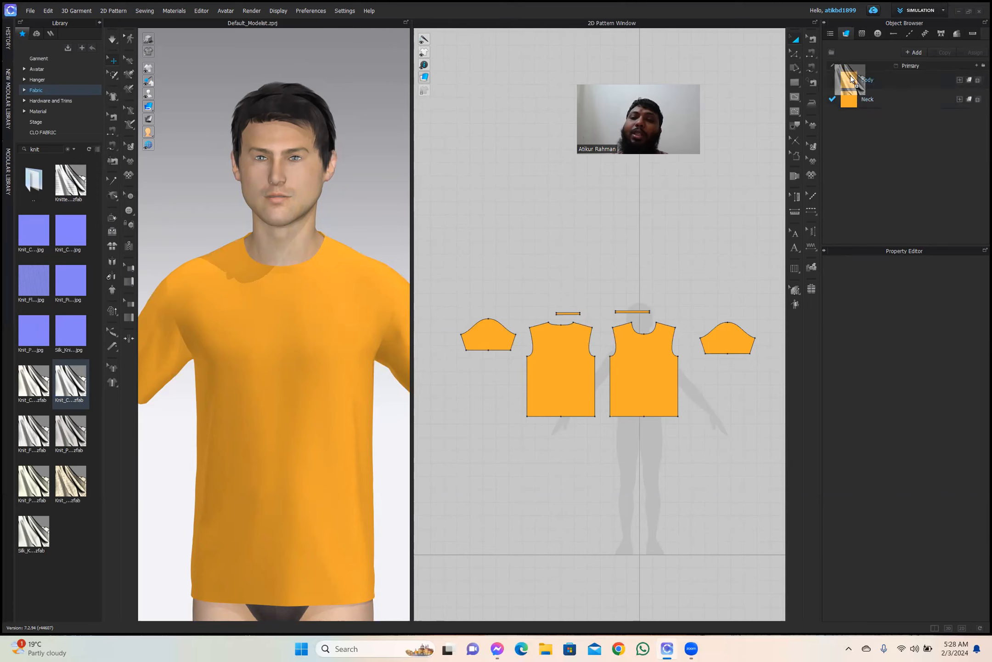
{"action": "left_click_drag", "start_coordinate": [850, 74], "coordinate": [849, 74]}
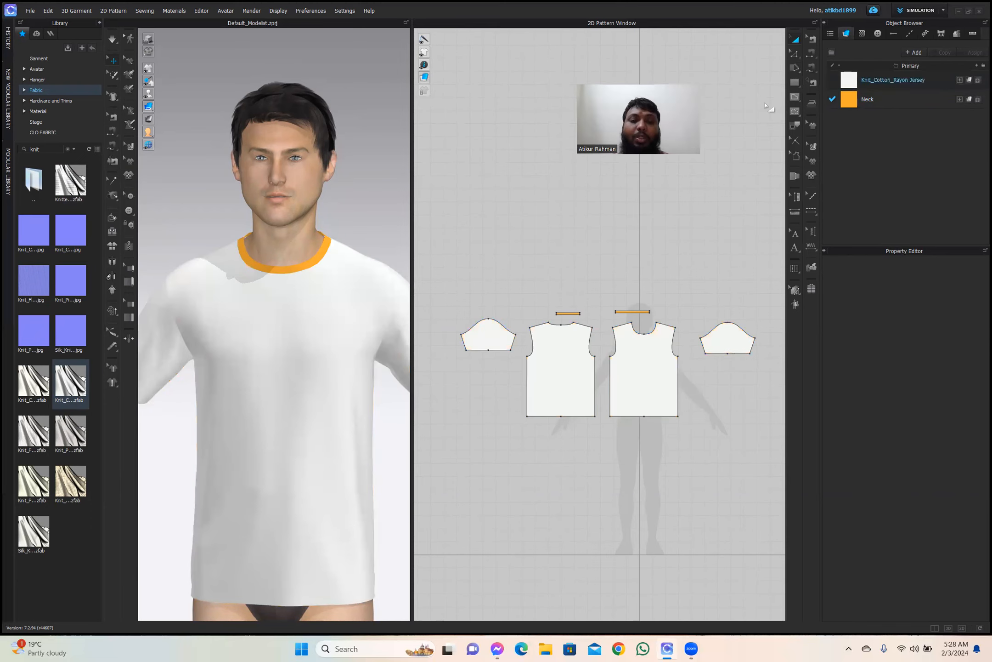
{"action": "scroll", "coordinate": [289, 374], "scroll_direction": "up", "scroll_amount": 3}
{"action": "scroll", "coordinate": [289, 374], "scroll_direction": "up", "scroll_amount": 5}
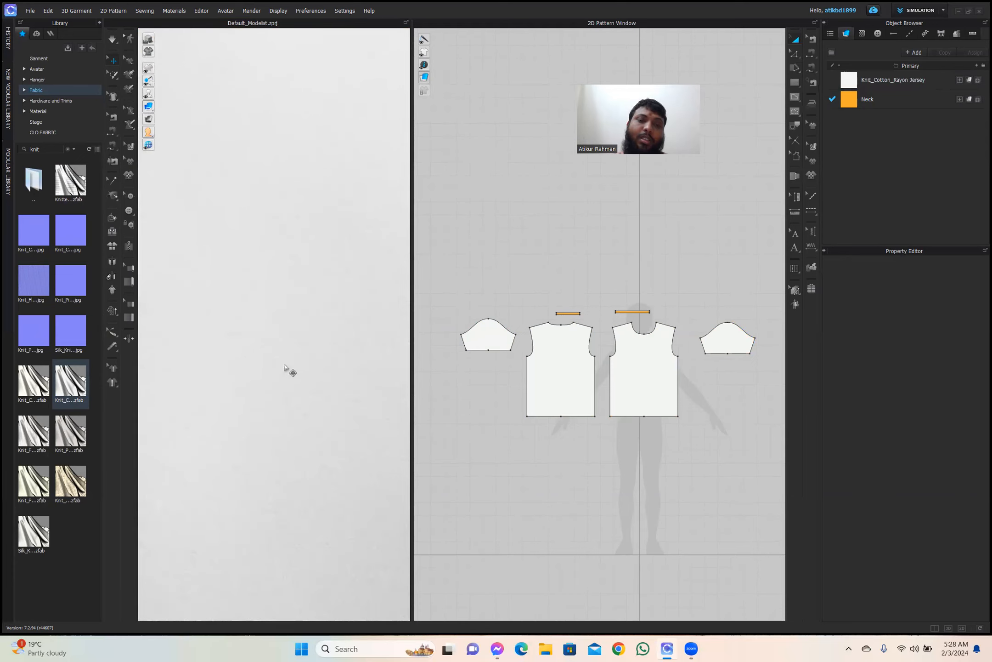
{"action": "scroll", "coordinate": [293, 360], "scroll_direction": "down", "scroll_amount": 1}
{"action": "scroll", "coordinate": [292, 360], "scroll_direction": "down", "scroll_amount": 5}
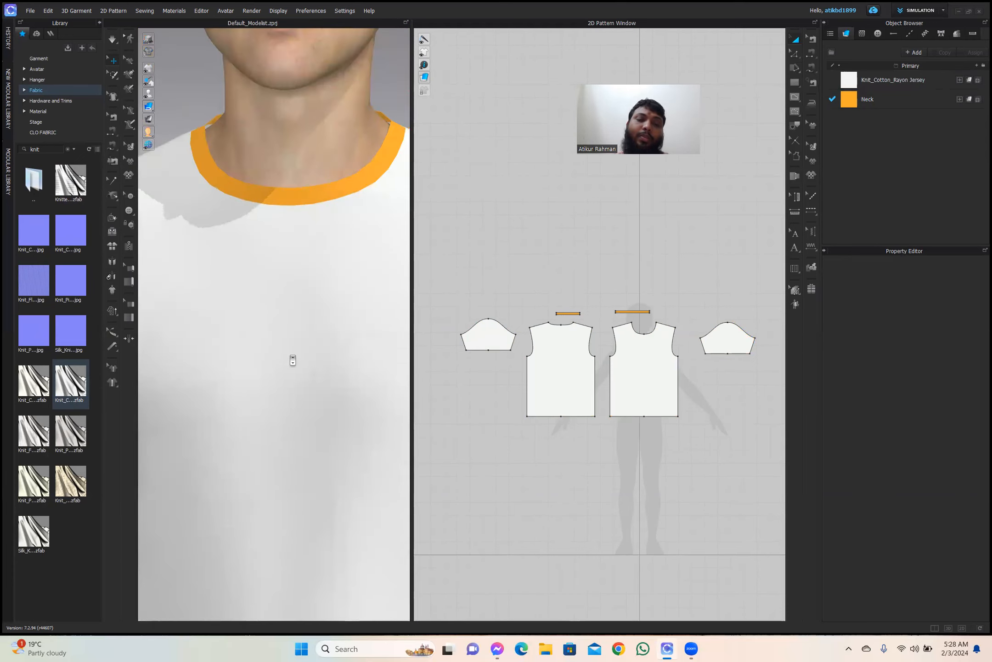
{"action": "scroll", "coordinate": [292, 357], "scroll_direction": "down", "scroll_amount": 3}
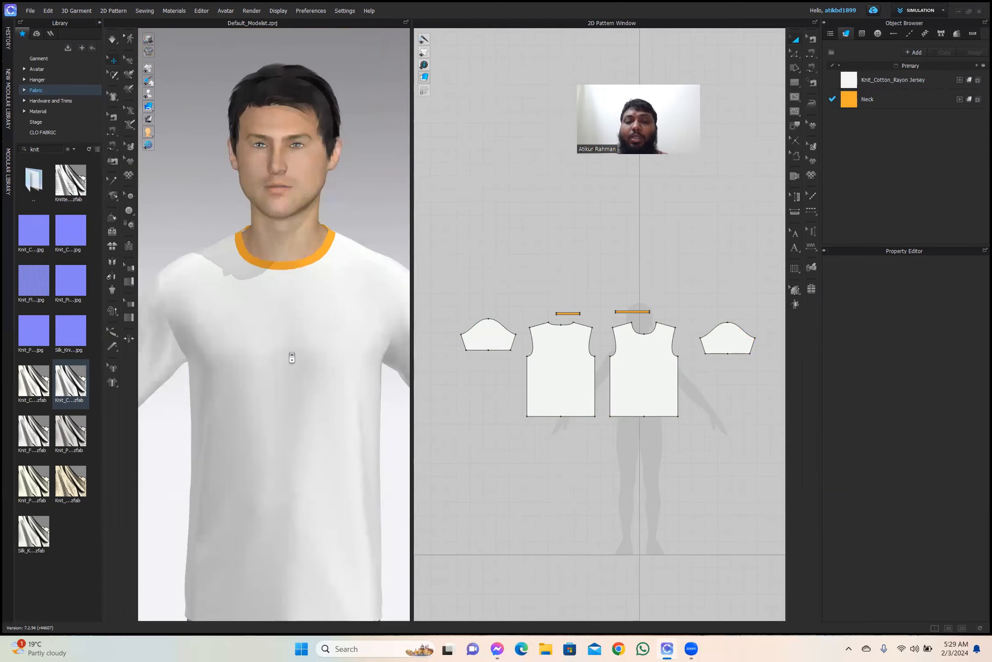
Match the Knit_Cotton_Rayon Jersey fabric's color to the Neck fabric by sampling its orange, FAAA2B, and apply it.
{"action": "left_click", "coordinate": [904, 79]}
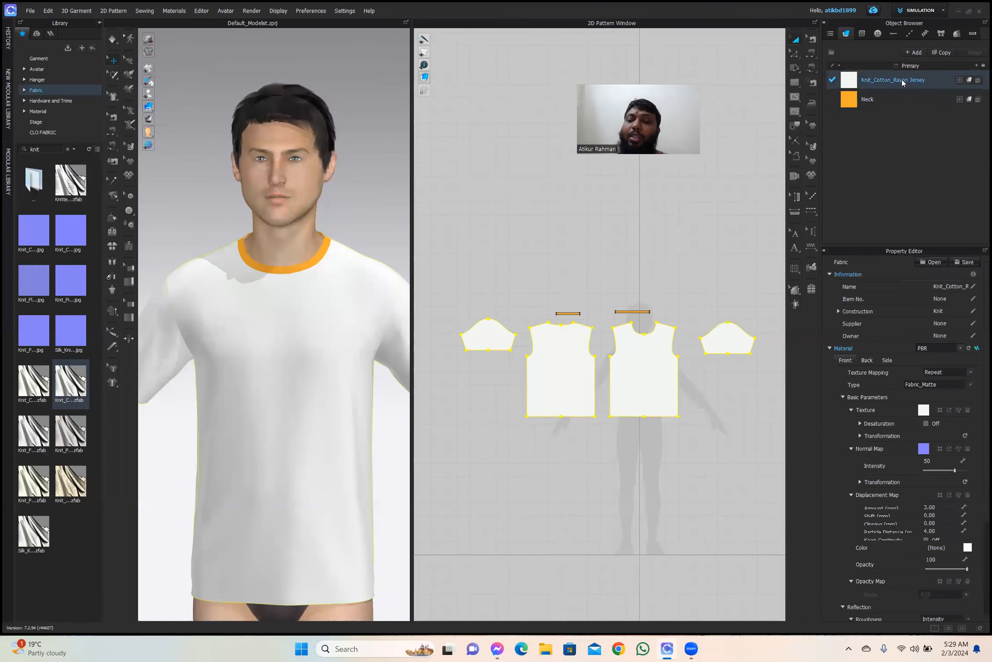
{"action": "left_click", "coordinate": [968, 572]}
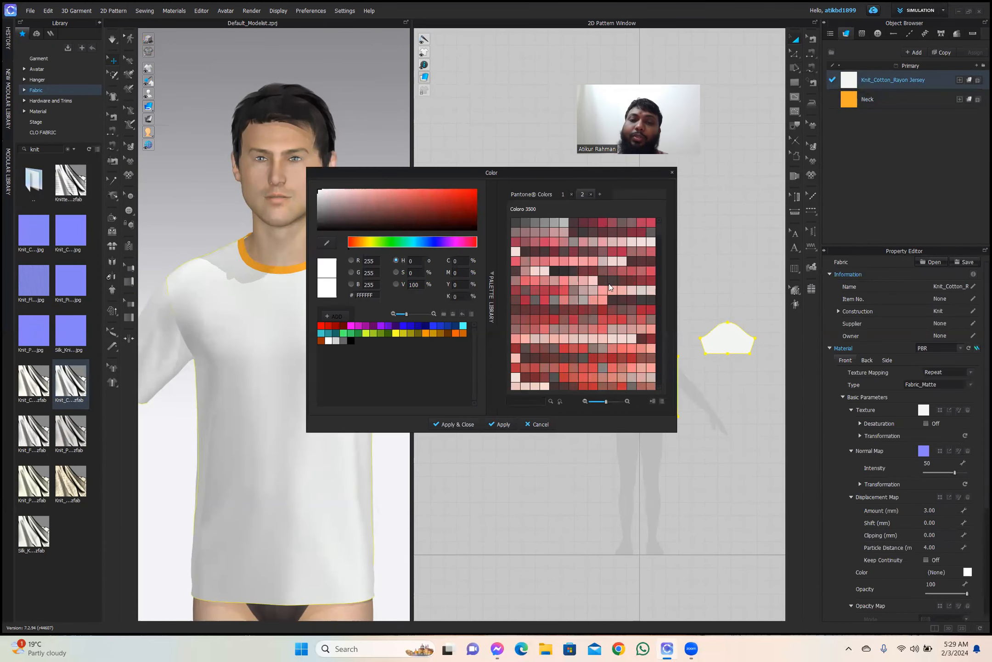
{"action": "left_click", "coordinate": [328, 241]}
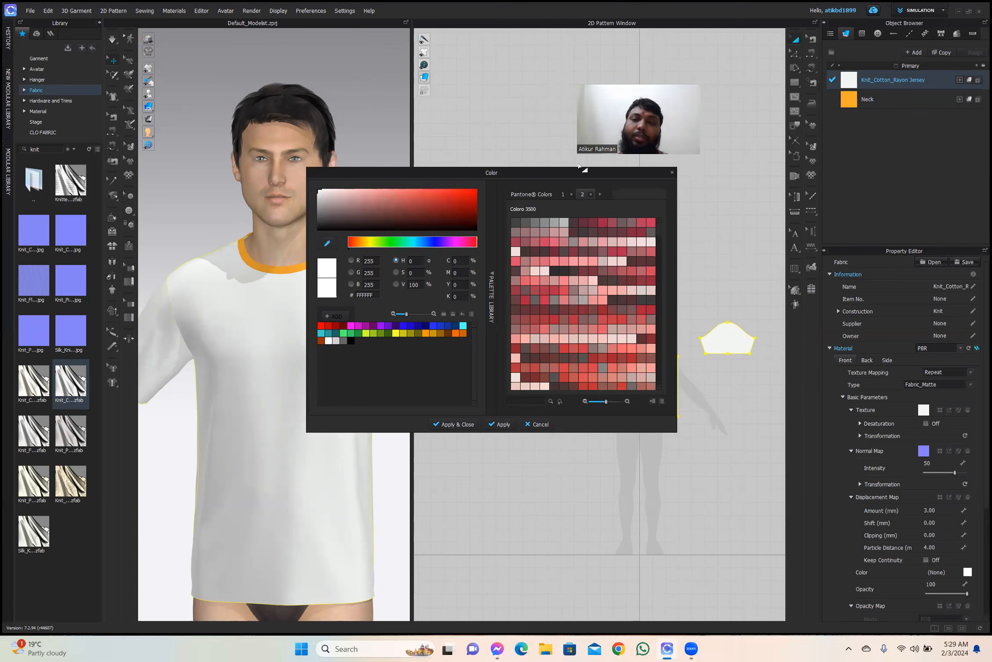
{"action": "left_click", "coordinate": [851, 98]}
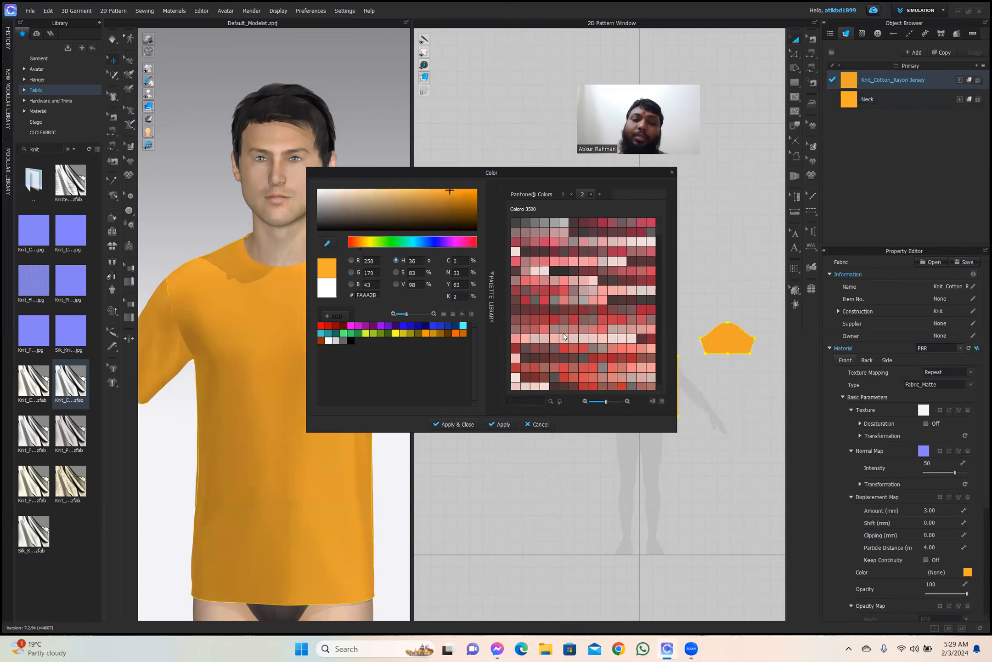
{"action": "left_click", "coordinate": [443, 425]}
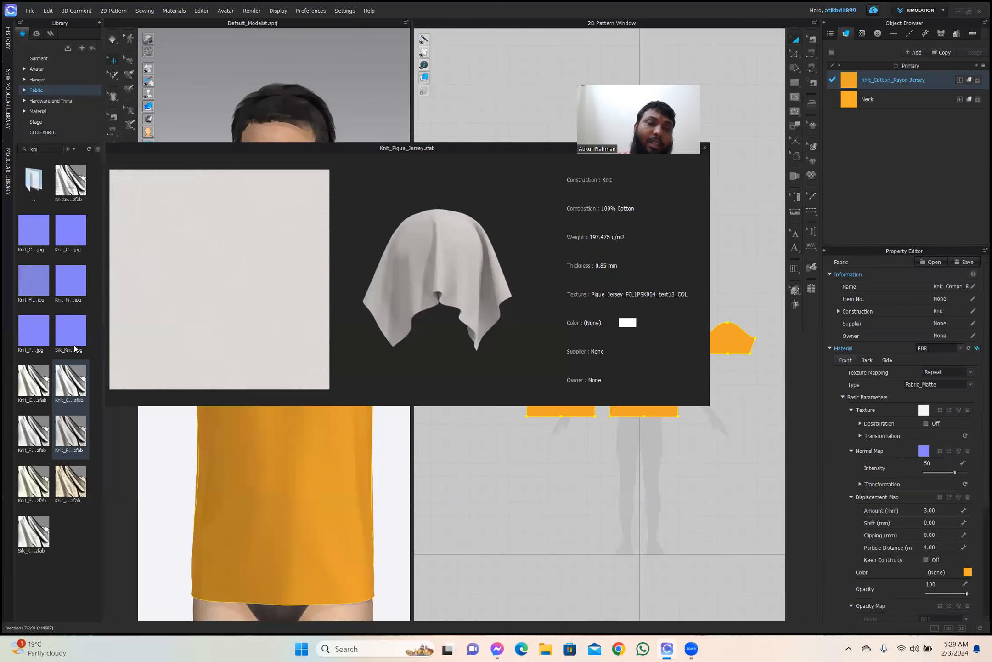
Search the fabric library for "rib" and preview the 1x1 rib image stored on the desktop.
{"action": "type", "text": "t"}
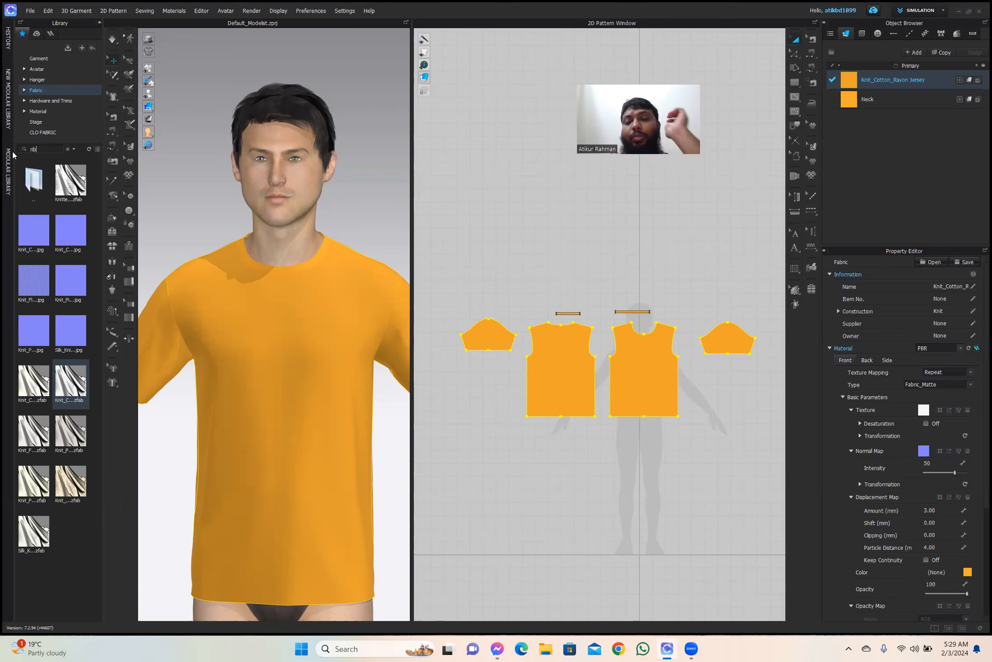
{"action": "key", "text": "Return"}
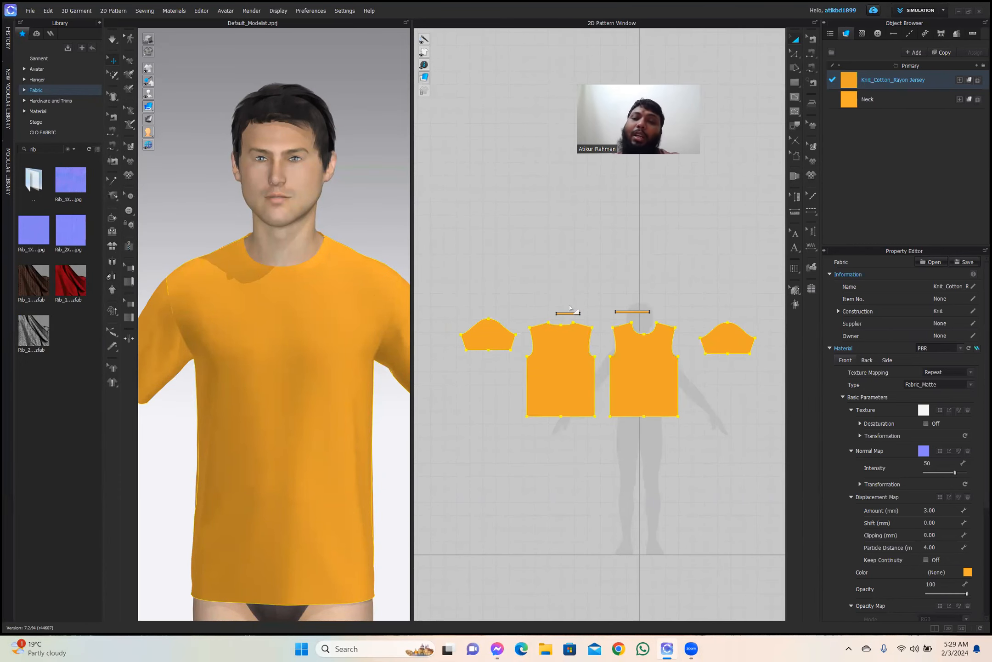
{"action": "left_click", "coordinate": [959, 11]}
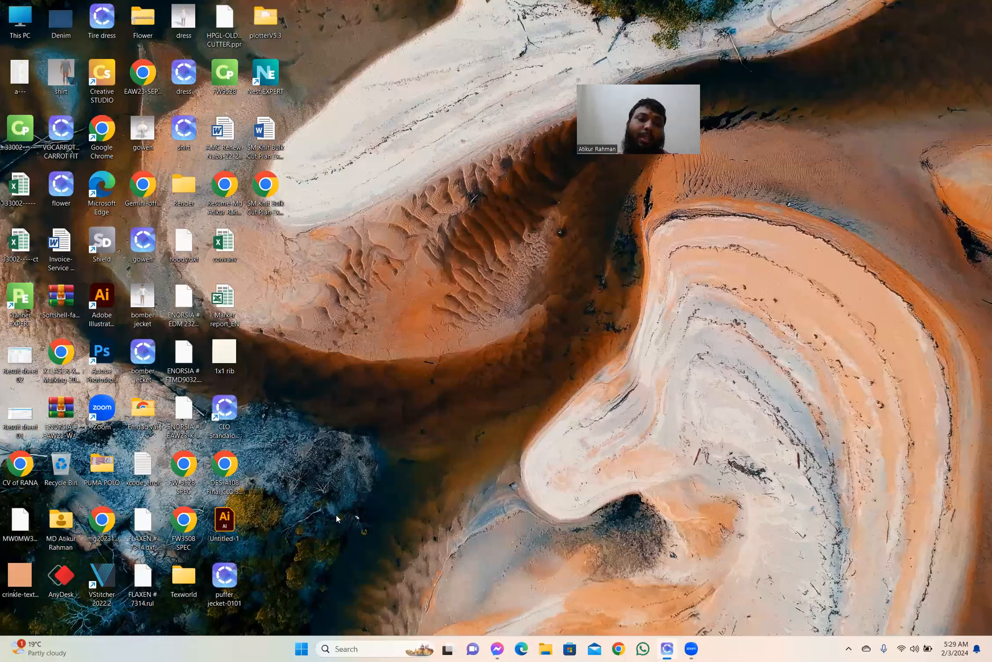
{"action": "double_click", "coordinate": [229, 352]}
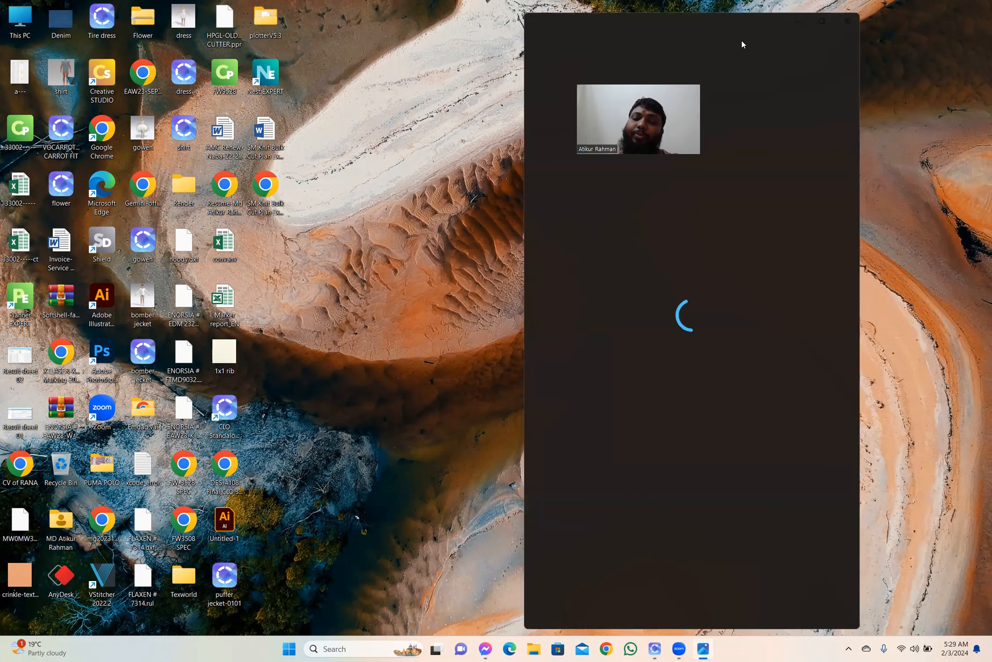
{"action": "scroll", "coordinate": [712, 297], "scroll_direction": "up", "scroll_amount": 3}
{"action": "scroll", "coordinate": [712, 298], "scroll_direction": "down", "scroll_amount": 3}
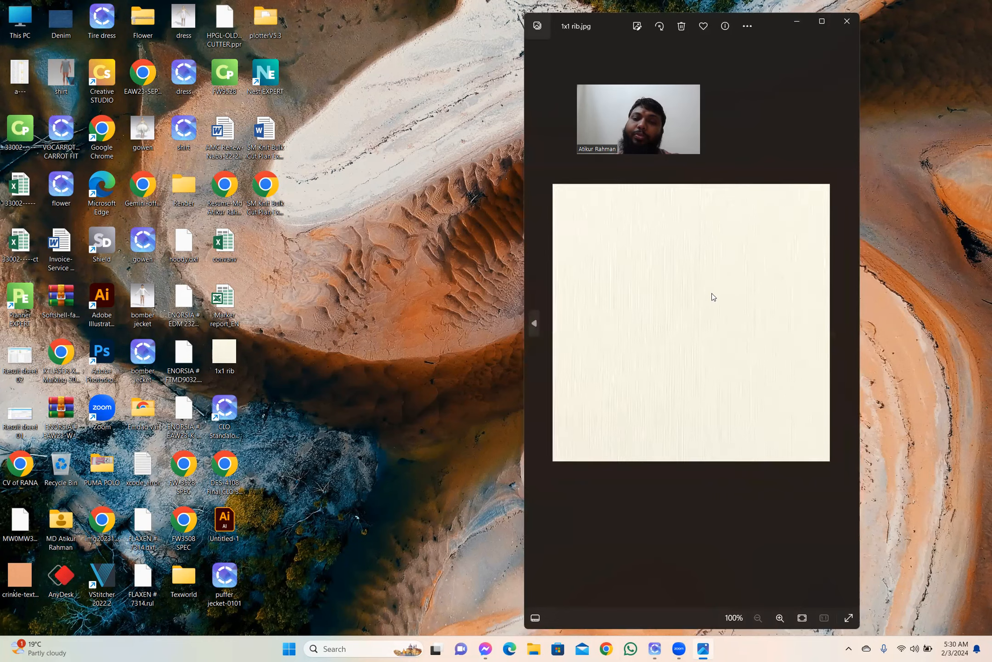
{"action": "left_click", "coordinate": [847, 21]}
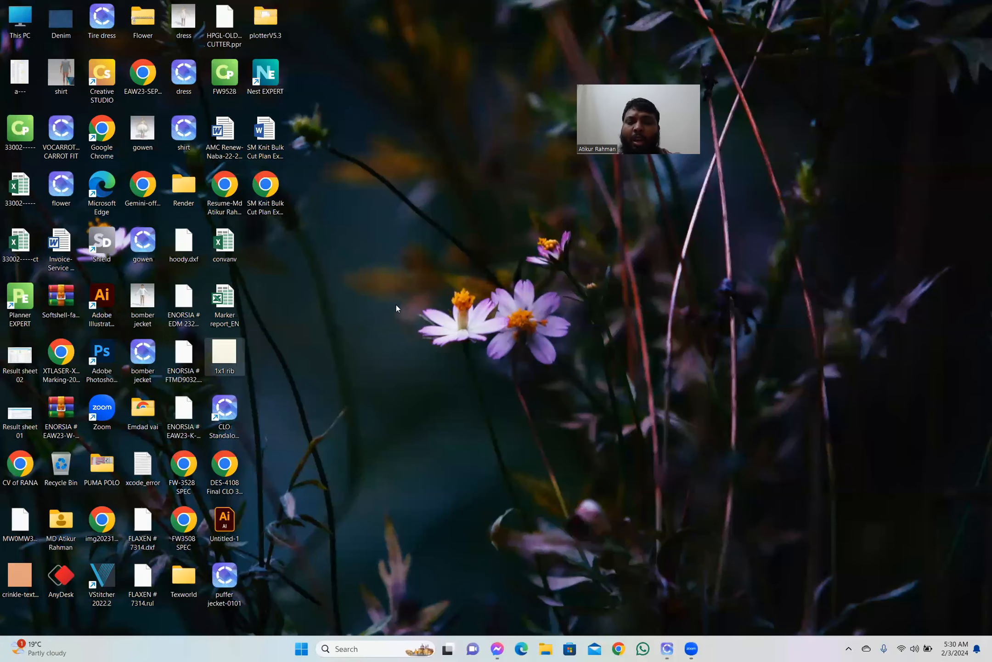
Apply the desktop's 1x1 rib image as the Neck fabric's texture and inspect the front neckband up close.
{"action": "left_click_drag", "start_coordinate": [396, 305], "coordinate": [855, 100]}
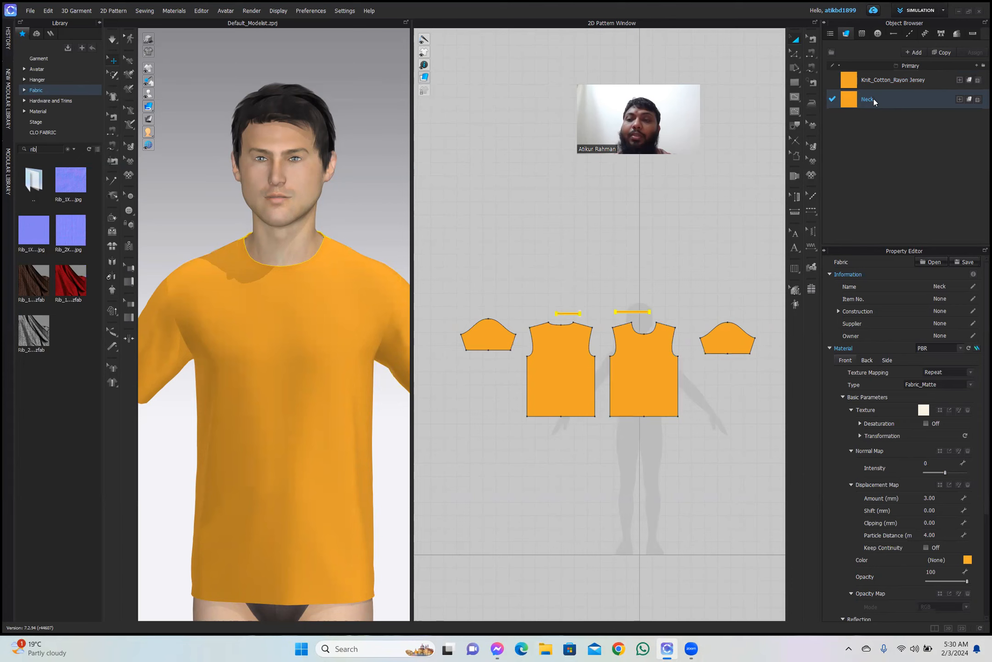
{"action": "scroll", "coordinate": [275, 266], "scroll_direction": "up", "scroll_amount": 5}
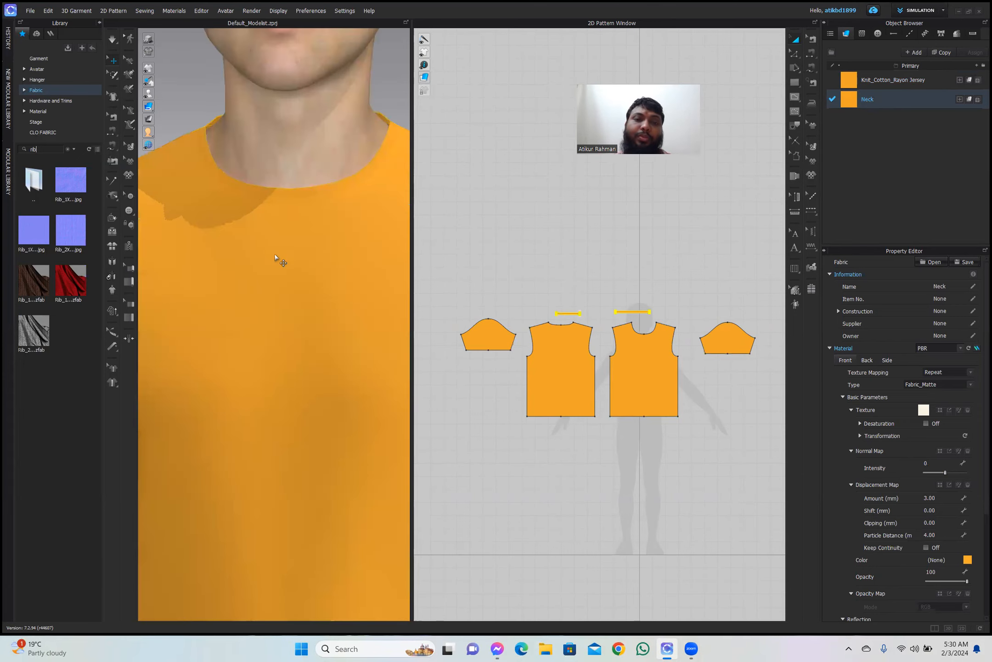
{"action": "scroll", "coordinate": [278, 239], "scroll_direction": "up", "scroll_amount": 4}
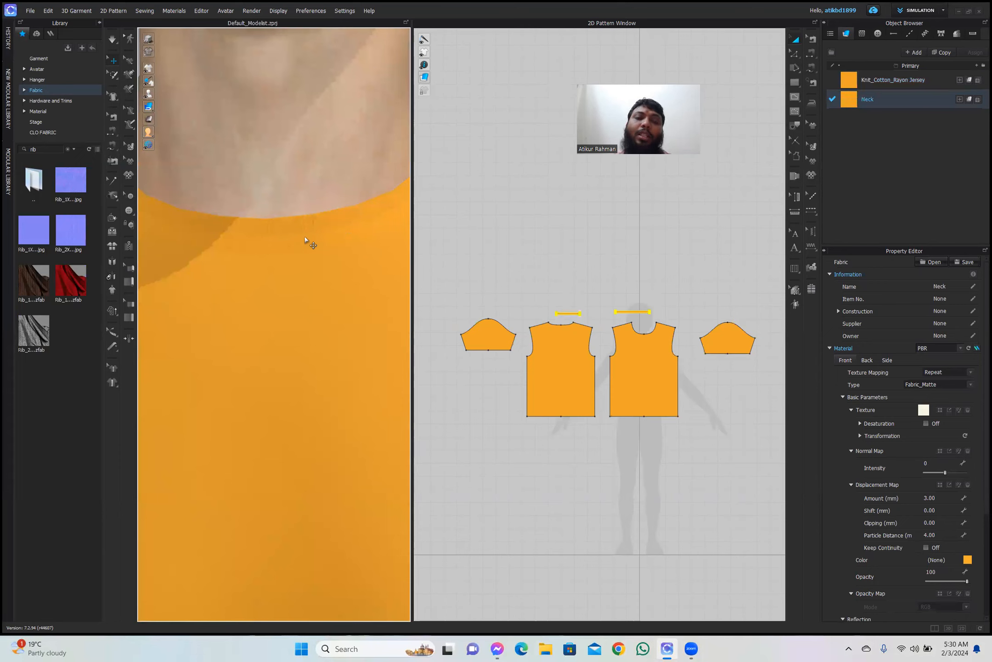
{"action": "scroll", "coordinate": [301, 237], "scroll_direction": "up", "scroll_amount": 2}
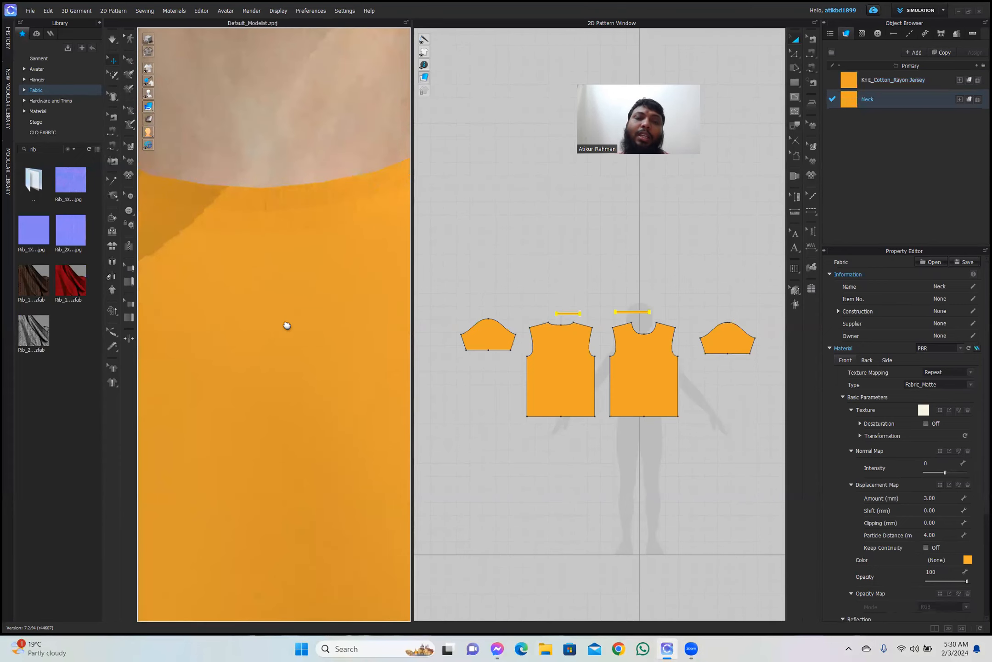
{"action": "middle_click_drag", "start_coordinate": [287, 325], "coordinate": [284, 357]}
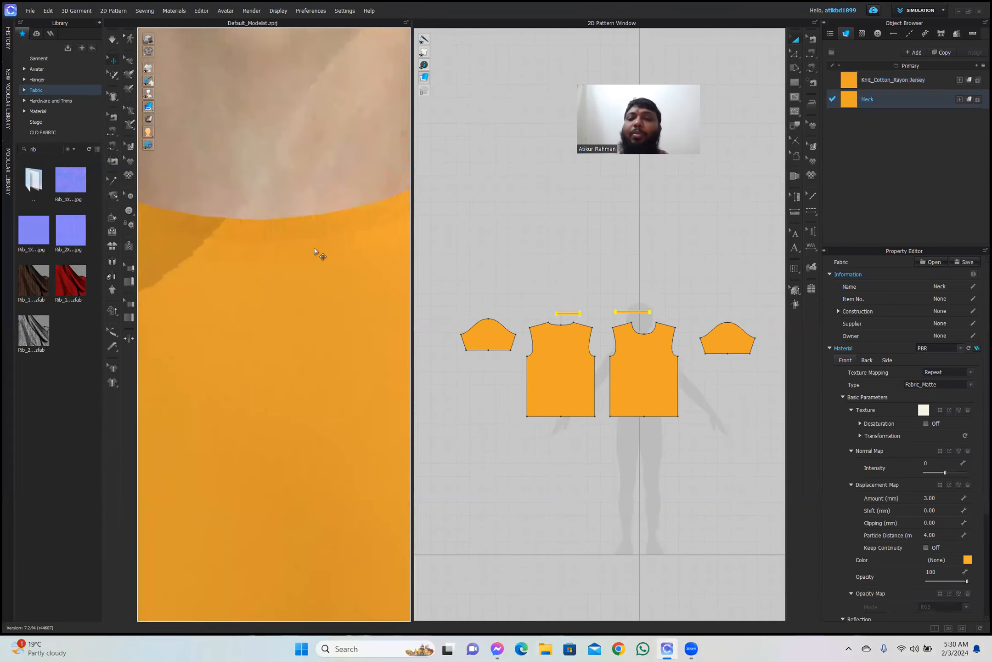
Use Edit Texture to shift the rib texture's position on the back neckband pattern.
{"action": "left_click", "coordinate": [814, 151]}
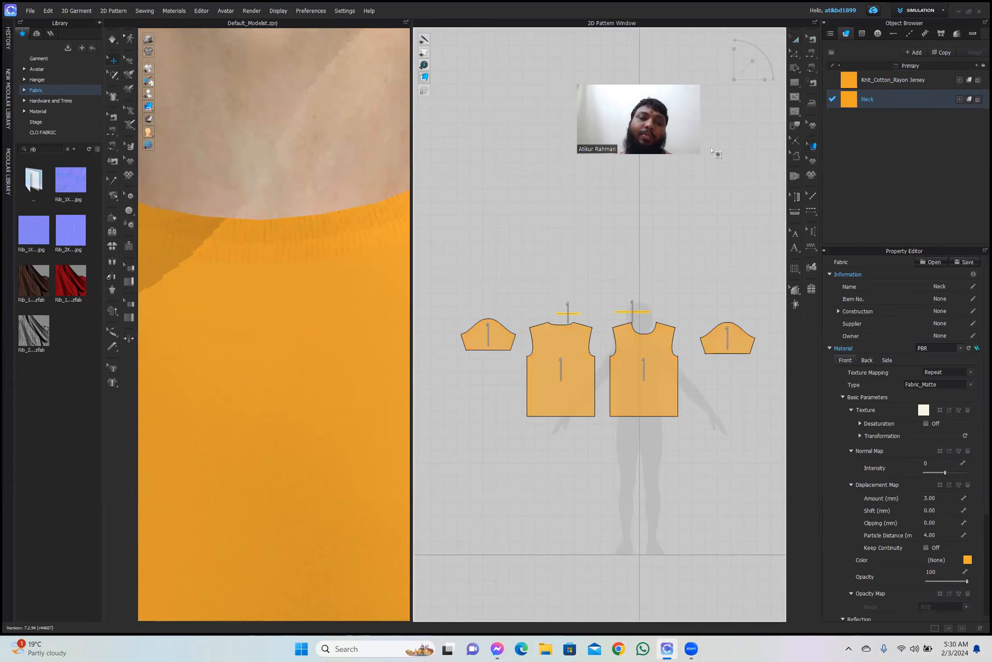
{"action": "left_click", "coordinate": [569, 314]}
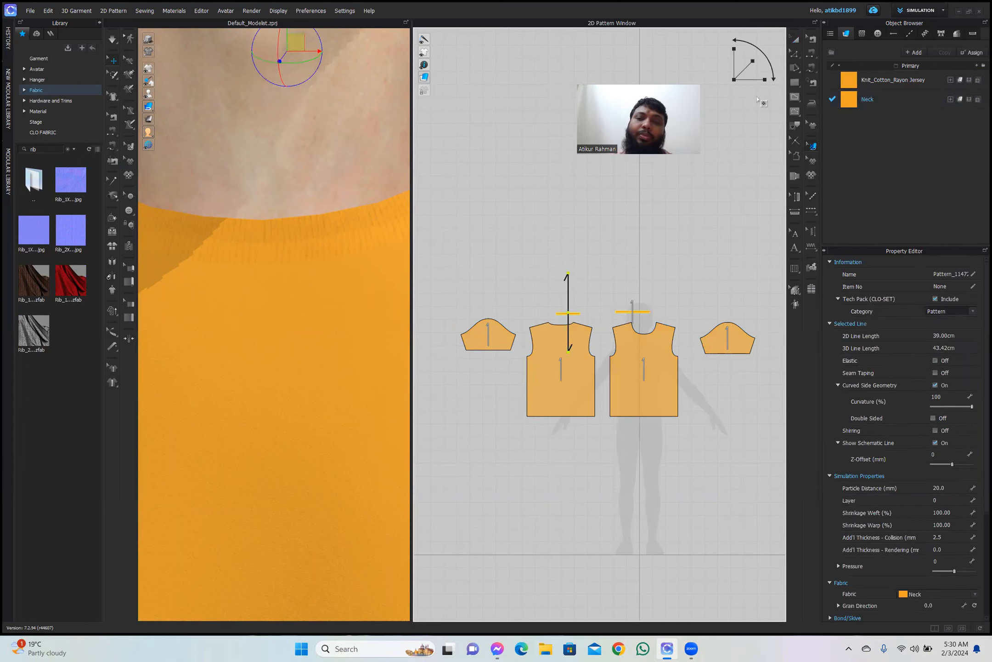
{"action": "left_click_drag", "start_coordinate": [569, 314], "coordinate": [570, 313]}
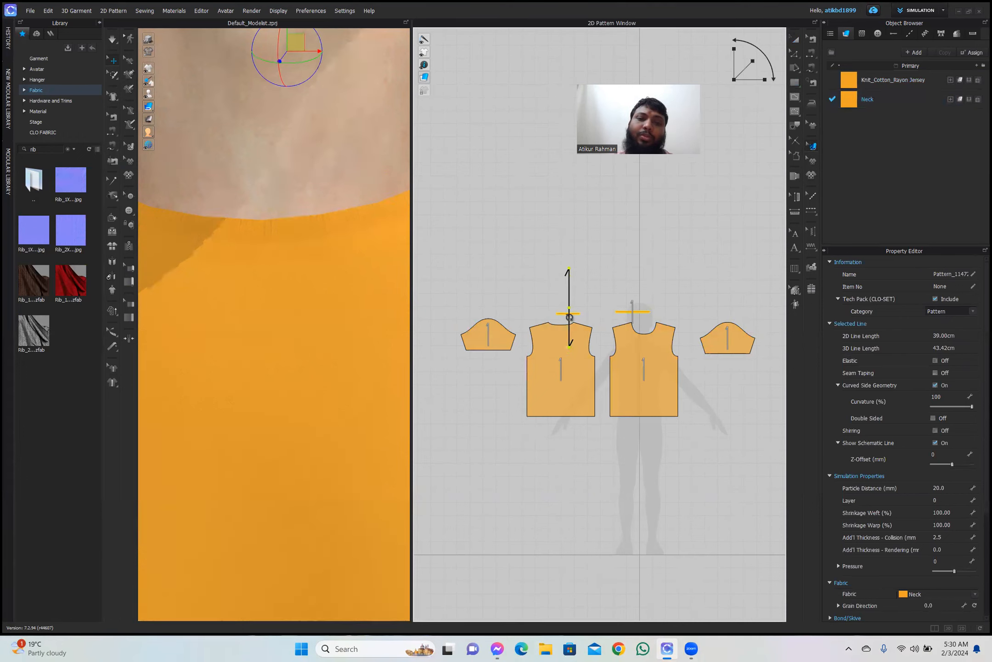
{"action": "left_click", "coordinate": [278, 246]}
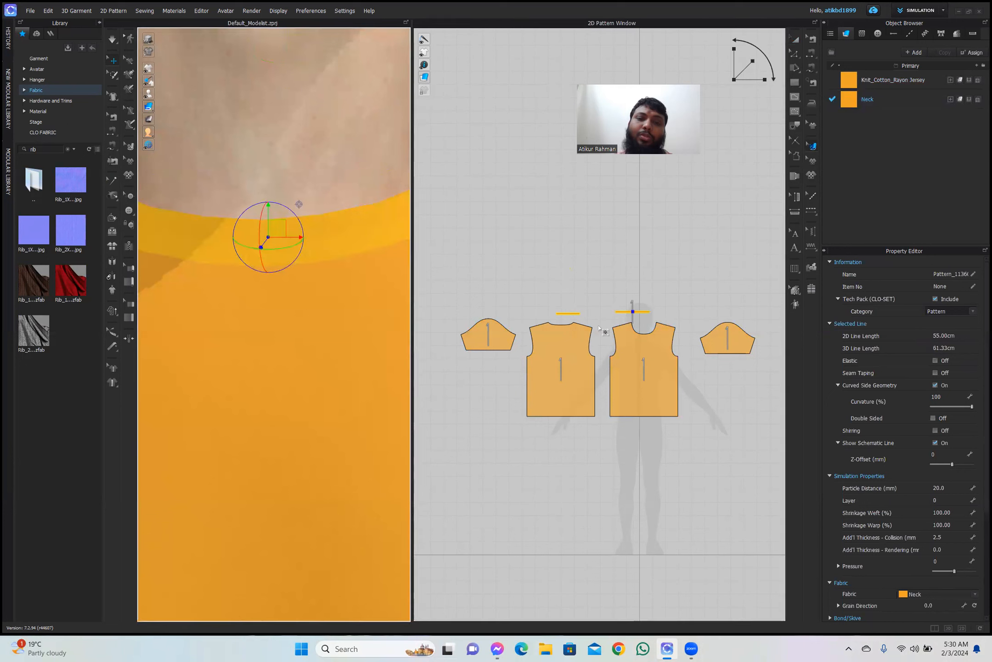
{"action": "scroll", "coordinate": [572, 315], "scroll_direction": "up", "scroll_amount": 4}
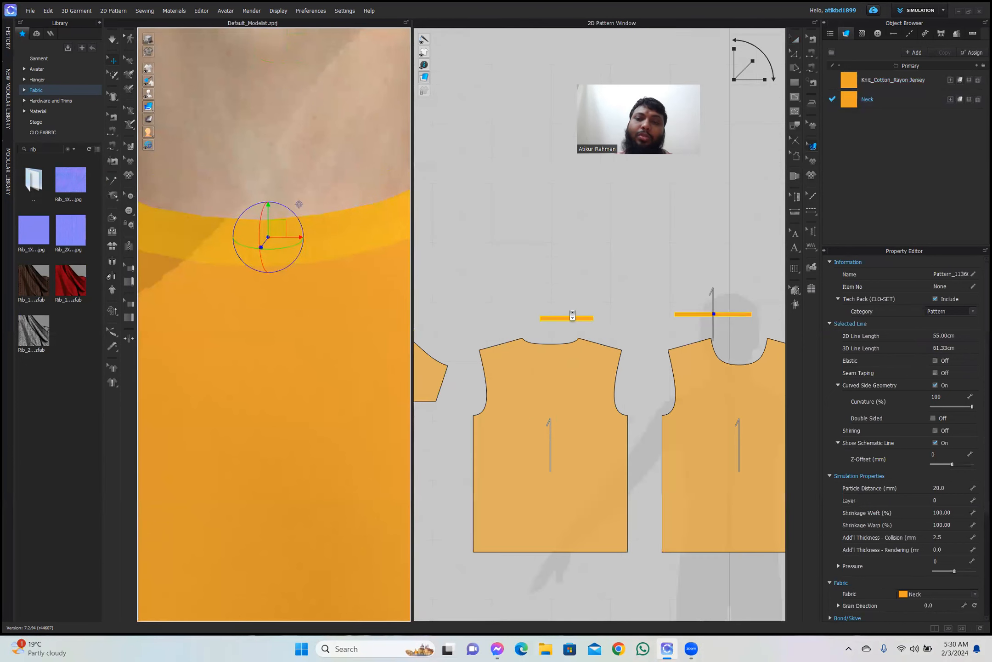
{"action": "scroll", "coordinate": [572, 315], "scroll_direction": "up", "scroll_amount": 3}
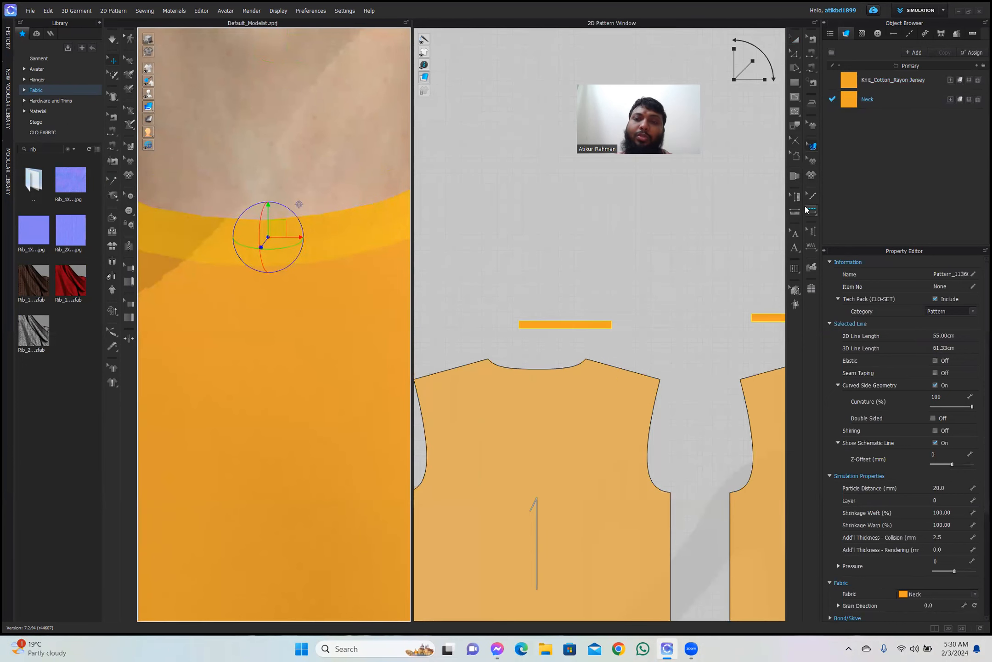
{"action": "left_click", "coordinate": [562, 327]}
{"action": "scroll", "coordinate": [563, 328], "scroll_direction": "up", "scroll_amount": 10}
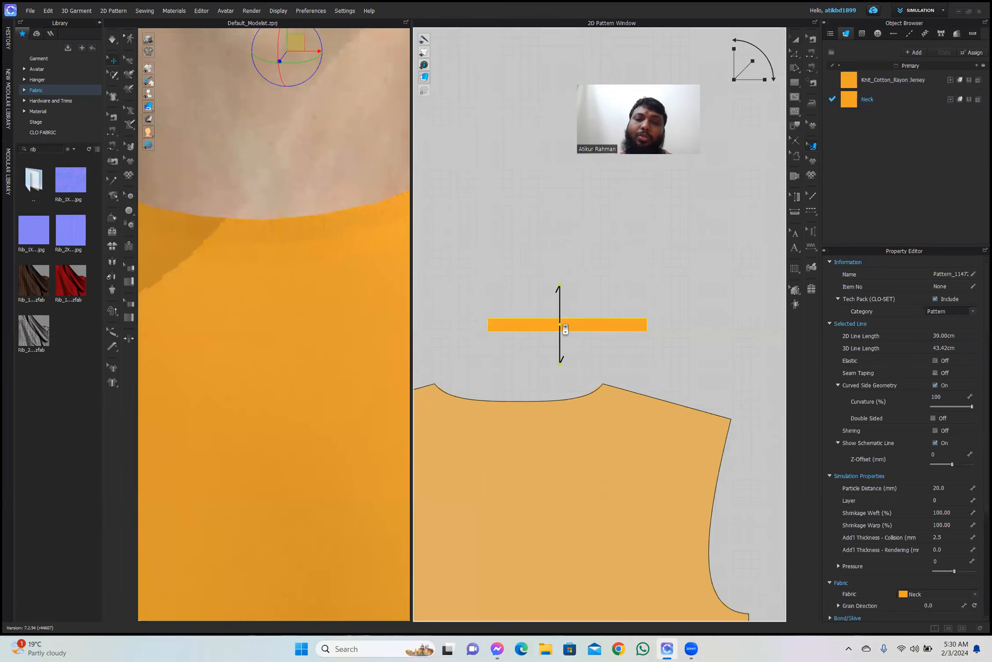
{"action": "left_click_drag", "start_coordinate": [543, 327], "coordinate": [560, 291]}
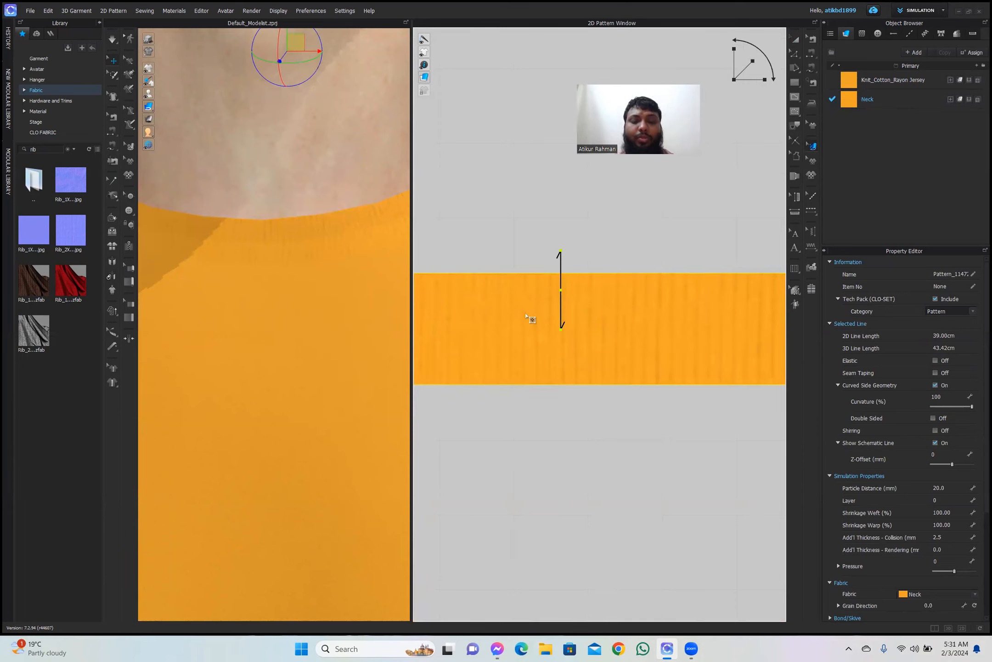
Simulate the garment and move the rib texture up to the back neckband's upper edge.
{"action": "key", "text": "space"}
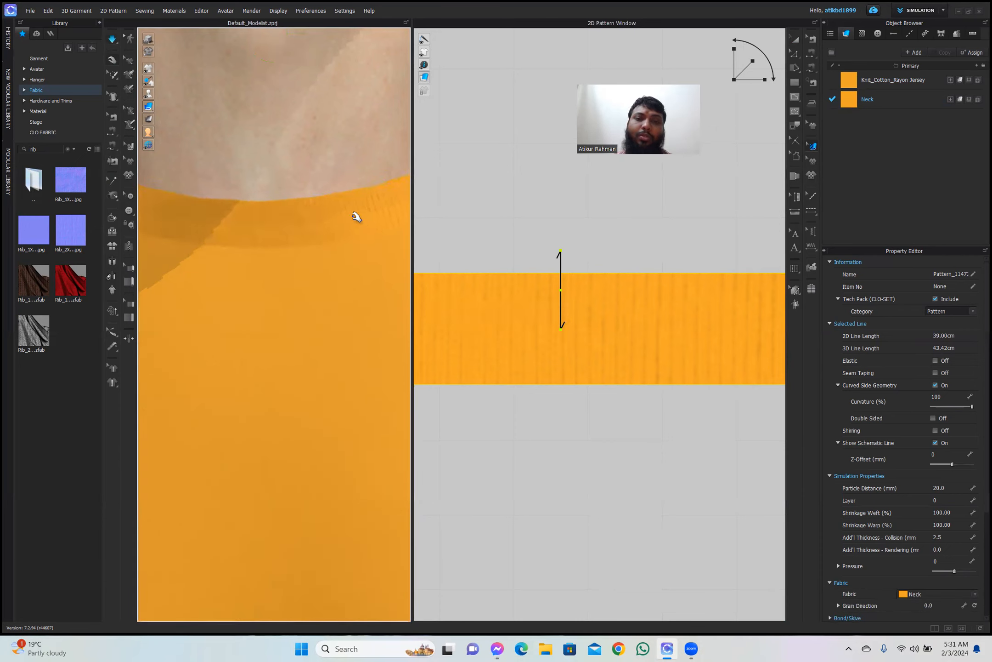
{"action": "left_click", "coordinate": [537, 307]}
{"action": "left_click", "coordinate": [537, 312]}
{"action": "left_click", "coordinate": [536, 327]}
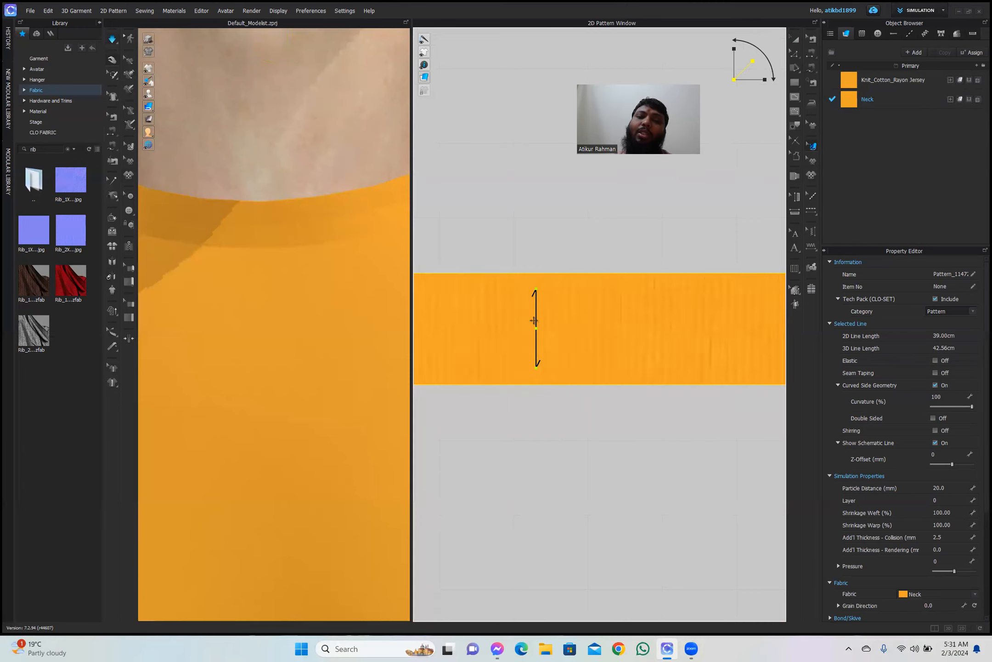
{"action": "left_click_drag", "start_coordinate": [536, 327], "coordinate": [537, 274]}
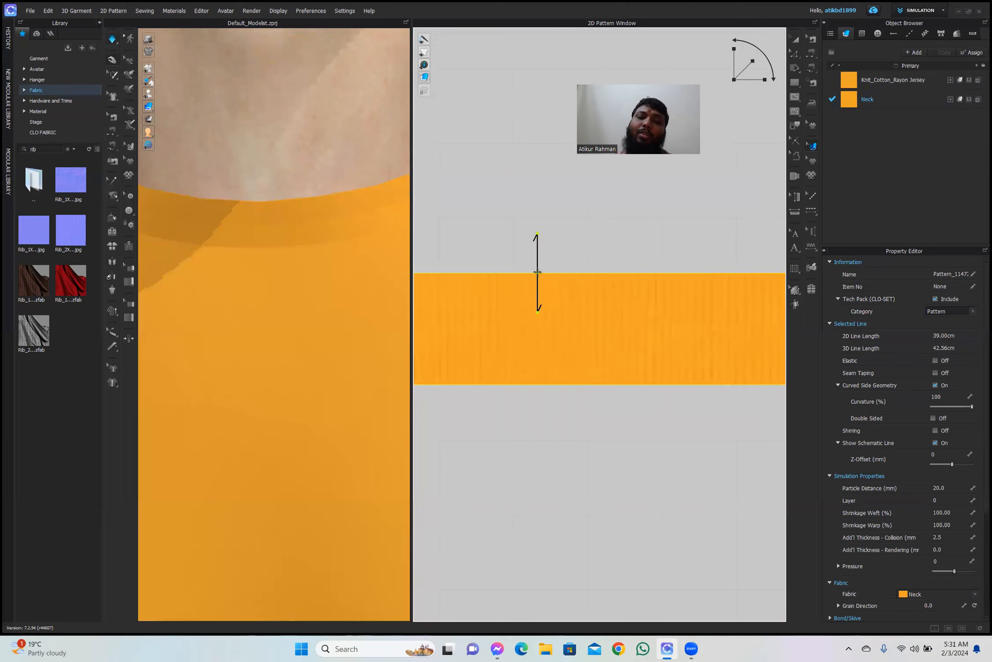
Examine the neckband on the avatar from the front and the back, close up and at a distance.
{"action": "scroll", "coordinate": [322, 336], "scroll_direction": "down", "scroll_amount": 3}
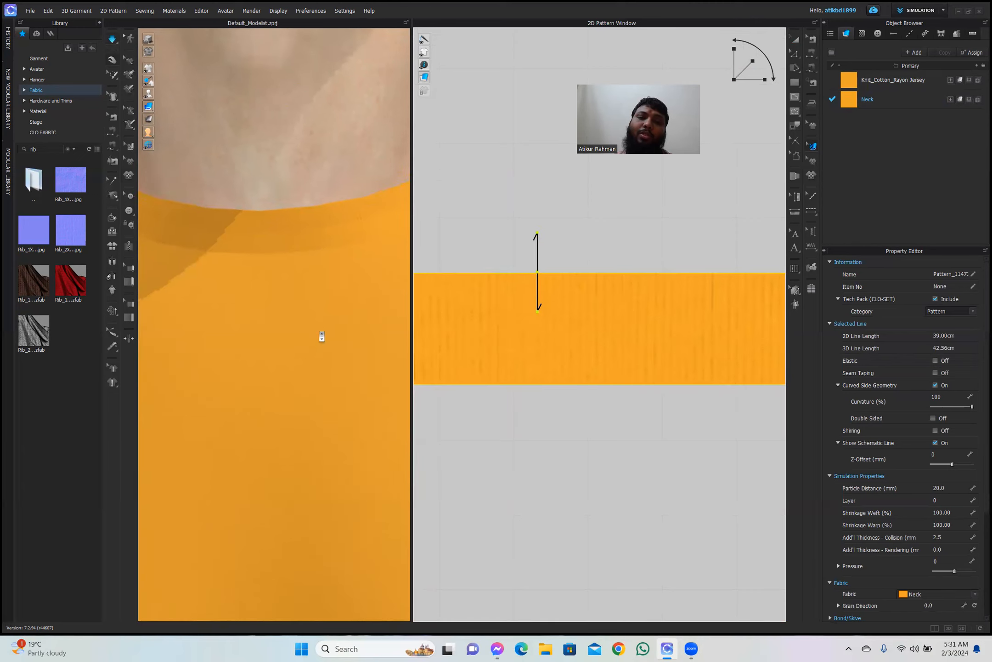
{"action": "scroll", "coordinate": [322, 337], "scroll_direction": "down", "scroll_amount": 3}
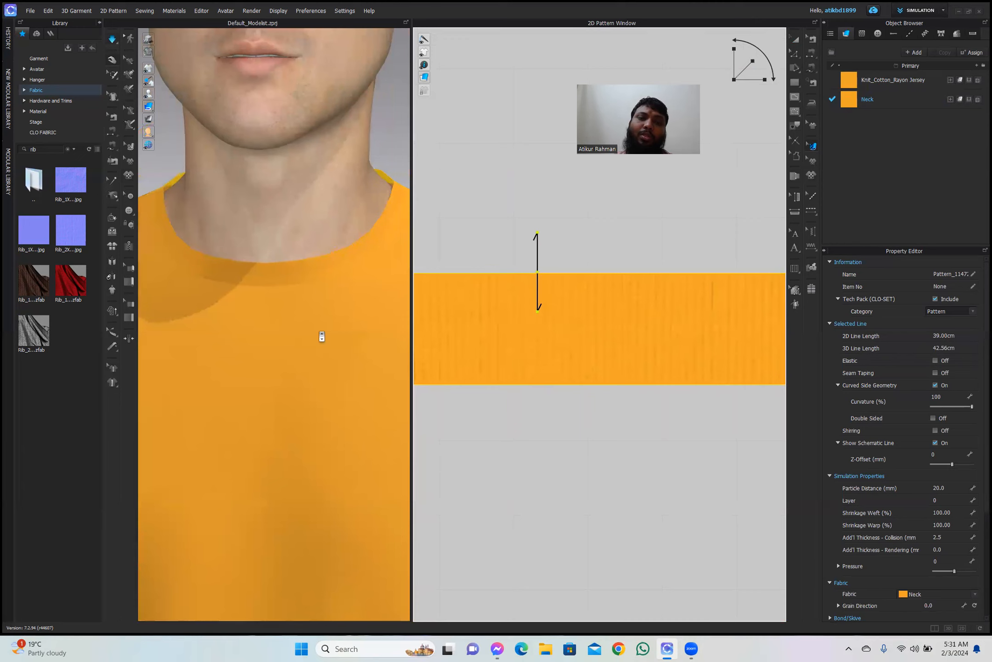
{"action": "scroll", "coordinate": [322, 336], "scroll_direction": "down", "scroll_amount": 2}
{"action": "right_click_drag", "start_coordinate": [308, 312], "coordinate": [150, 335]}
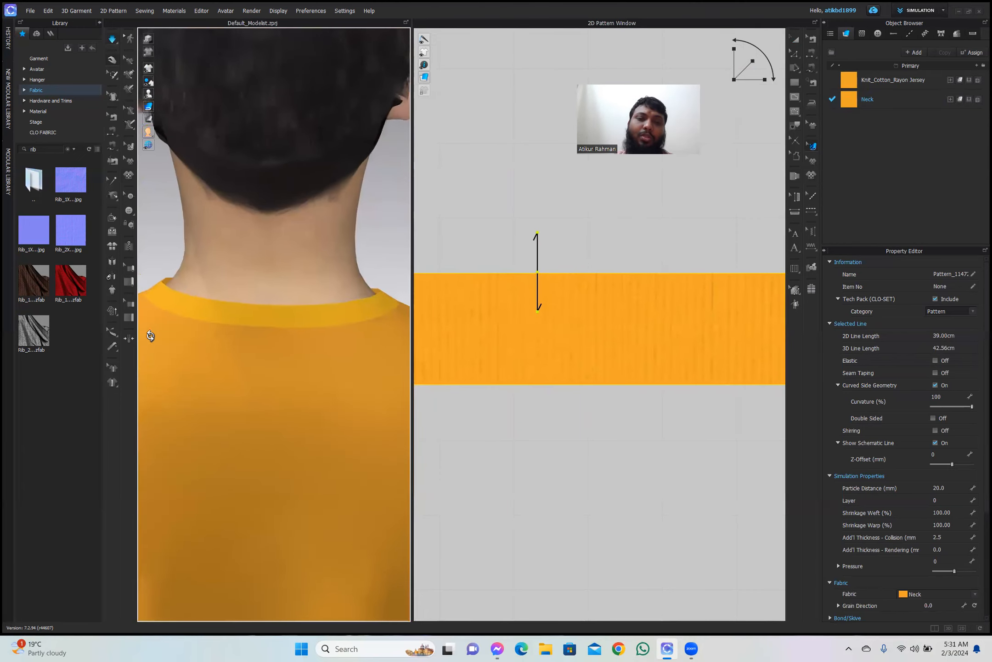
{"action": "scroll", "coordinate": [246, 331], "scroll_direction": "up", "scroll_amount": 5}
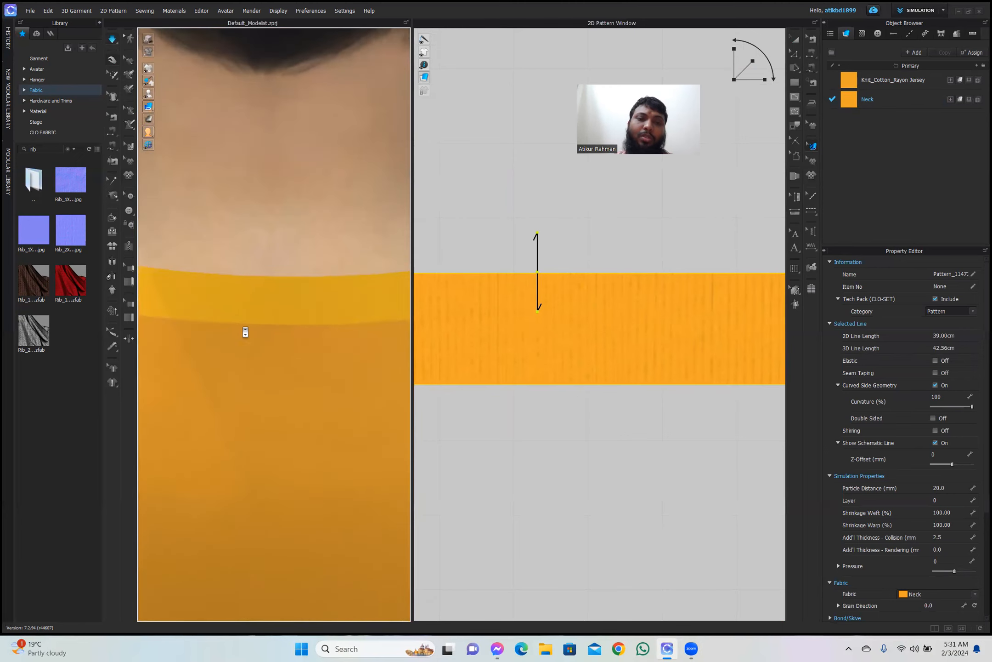
{"action": "scroll", "coordinate": [245, 332], "scroll_direction": "up", "scroll_amount": 2}
{"action": "scroll", "coordinate": [292, 359], "scroll_direction": "down", "scroll_amount": 3}
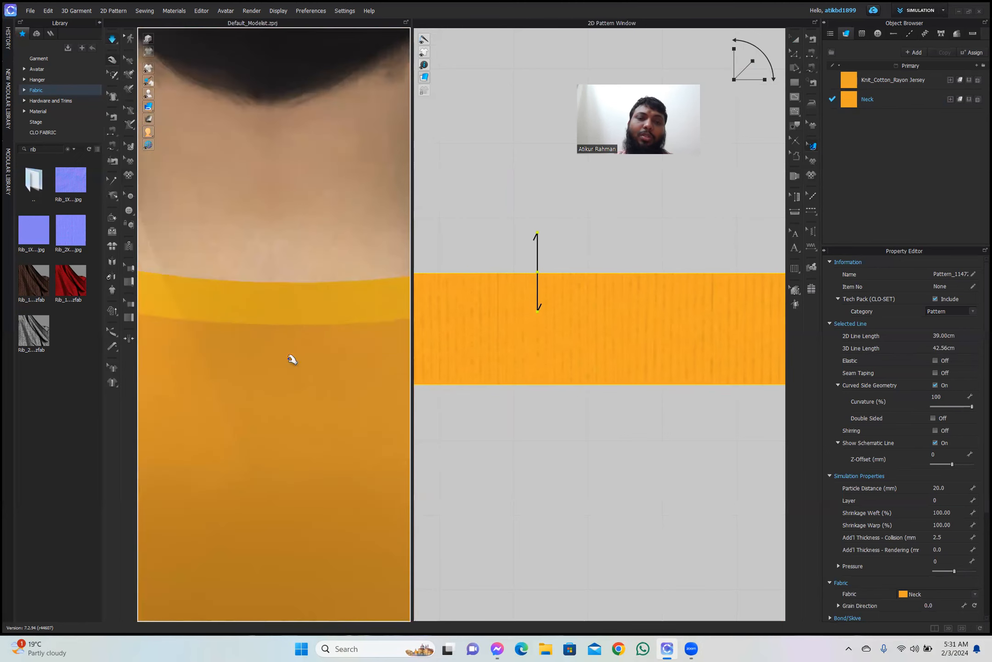
{"action": "scroll", "coordinate": [293, 359], "scroll_direction": "down", "scroll_amount": 2}
{"action": "scroll", "coordinate": [214, 377], "scroll_direction": "down", "scroll_amount": 2}
{"action": "right_click_drag", "start_coordinate": [259, 375], "coordinate": [364, 346]}
{"action": "scroll", "coordinate": [667, 421], "scroll_direction": "down", "scroll_amount": 4}
{"action": "scroll", "coordinate": [662, 429], "scroll_direction": "down", "scroll_amount": 3}
Select the front neckband pattern and move its rib texture up to the pattern's upper edge.
{"action": "middle_click_drag", "start_coordinate": [690, 458], "coordinate": [523, 407]}
{"action": "middle_click_drag", "start_coordinate": [591, 422], "coordinate": [427, 410]}
{"action": "middle_click_drag", "start_coordinate": [636, 401], "coordinate": [567, 400]}
{"action": "middle_click_drag", "start_coordinate": [643, 401], "coordinate": [586, 401]}
{"action": "scroll", "coordinate": [583, 401], "scroll_direction": "down", "scroll_amount": 2}
{"action": "middle_click_drag", "start_coordinate": [675, 402], "coordinate": [604, 390]}
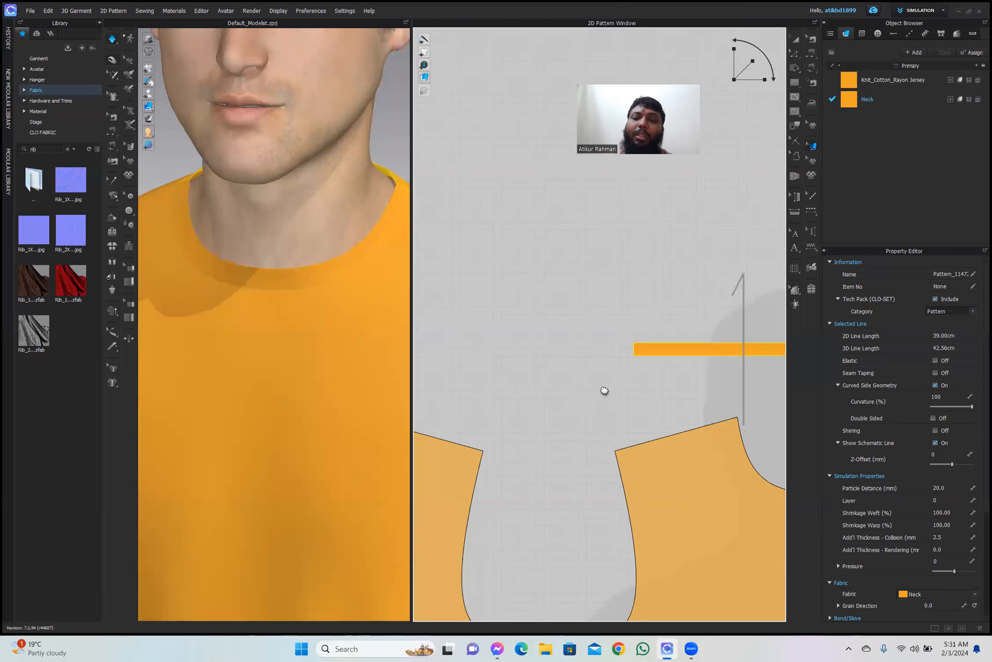
{"action": "middle_click_drag", "start_coordinate": [743, 356], "coordinate": [640, 355]}
{"action": "scroll", "coordinate": [639, 353], "scroll_direction": "up", "scroll_amount": 3}
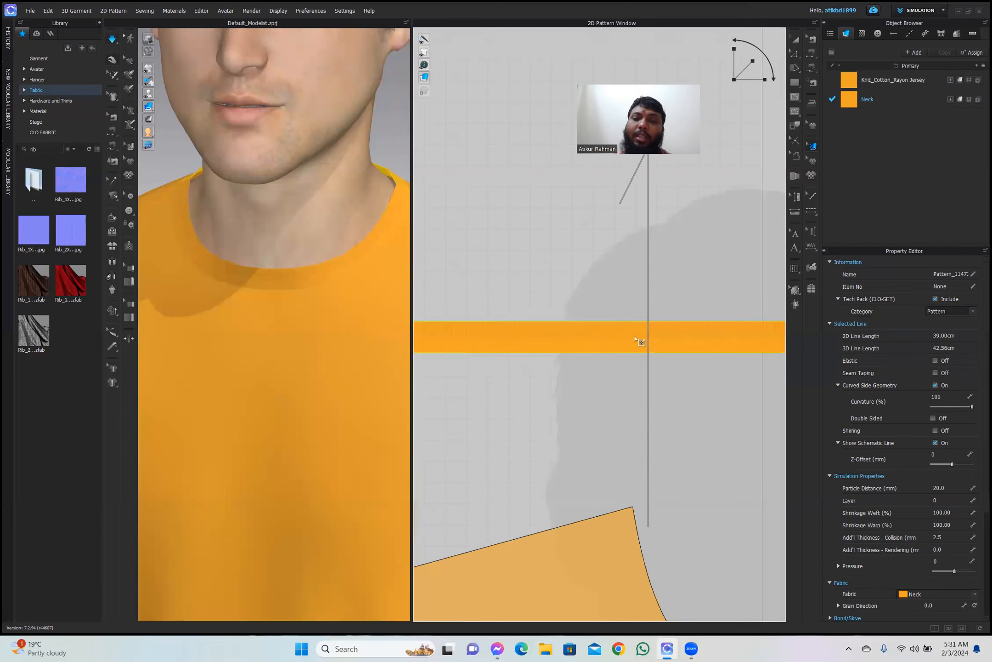
{"action": "left_click", "coordinate": [645, 339]}
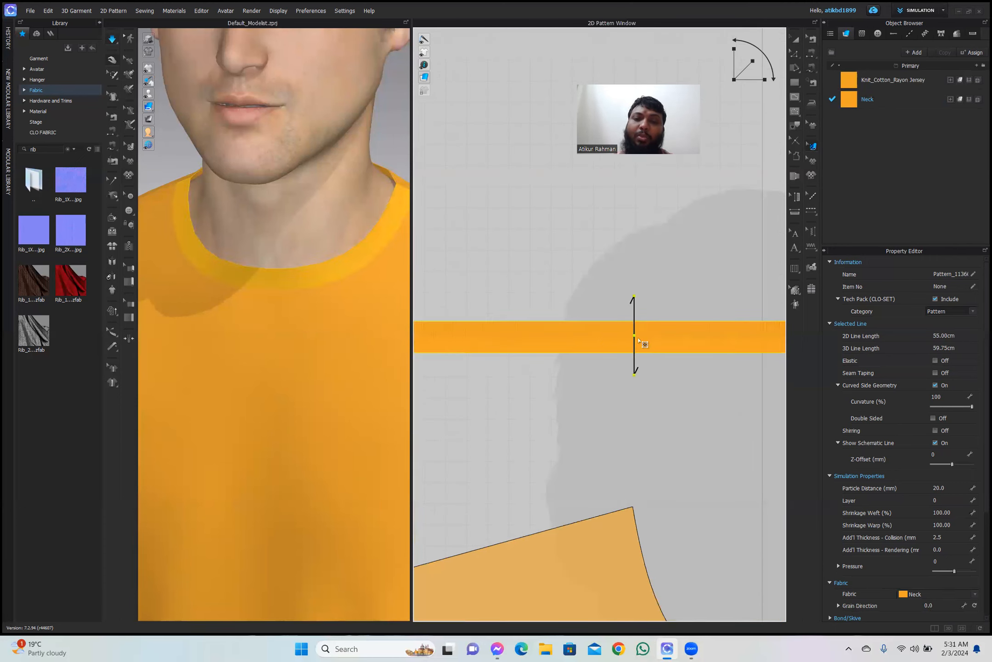
{"action": "left_click_drag", "start_coordinate": [635, 330], "coordinate": [635, 323]}
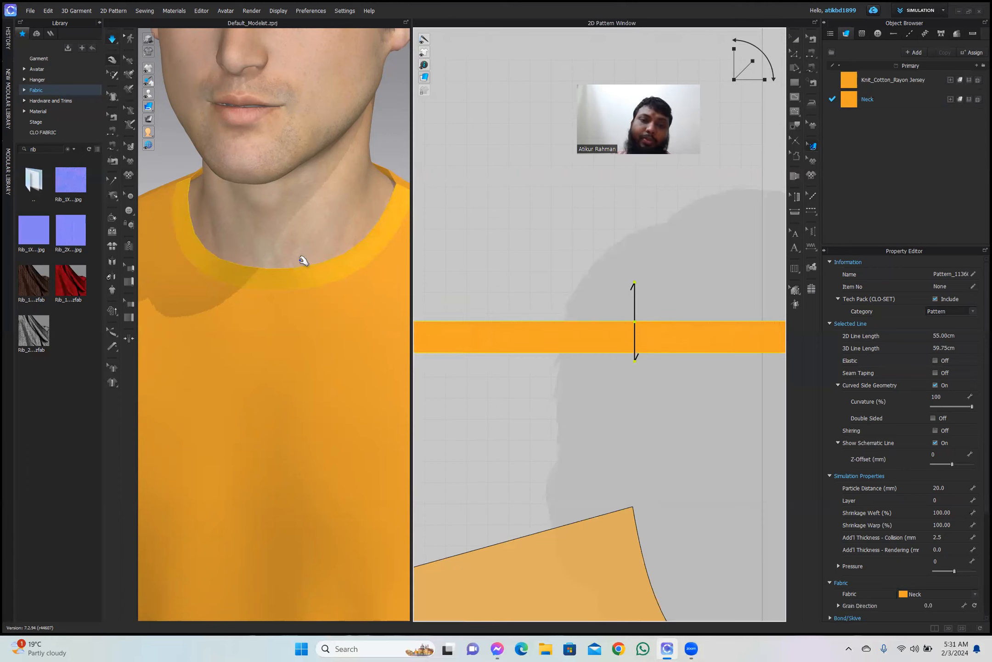
Inspect the front neckband up close on the avatar, stop the simulation and clear the pattern selection.
{"action": "scroll", "coordinate": [299, 274], "scroll_direction": "up", "scroll_amount": 5}
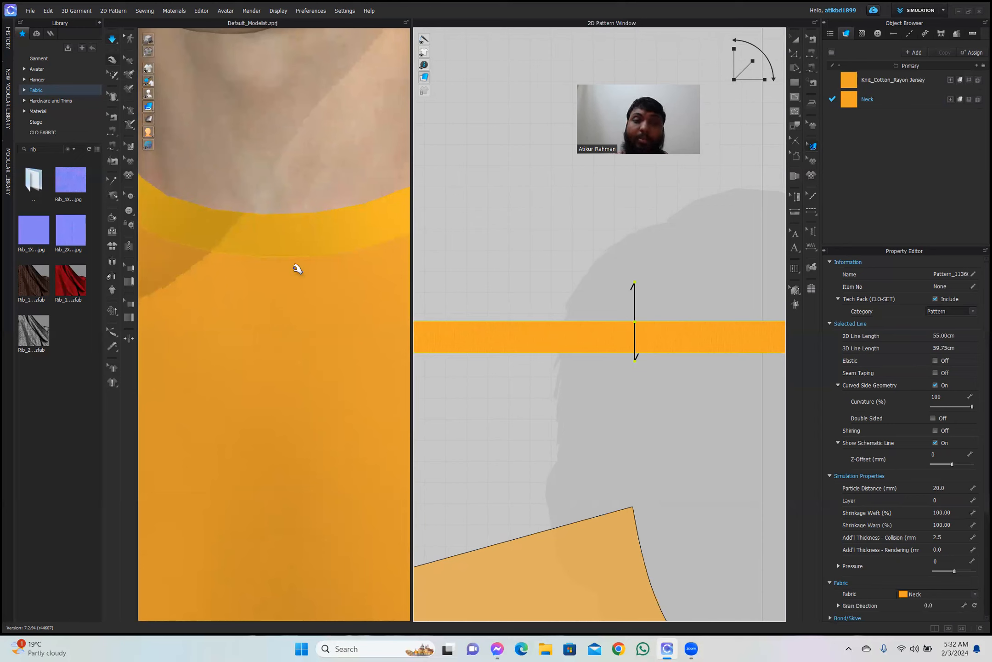
{"action": "scroll", "coordinate": [315, 266], "scroll_direction": "down", "scroll_amount": 1}
{"action": "scroll", "coordinate": [315, 266], "scroll_direction": "down", "scroll_amount": 3}
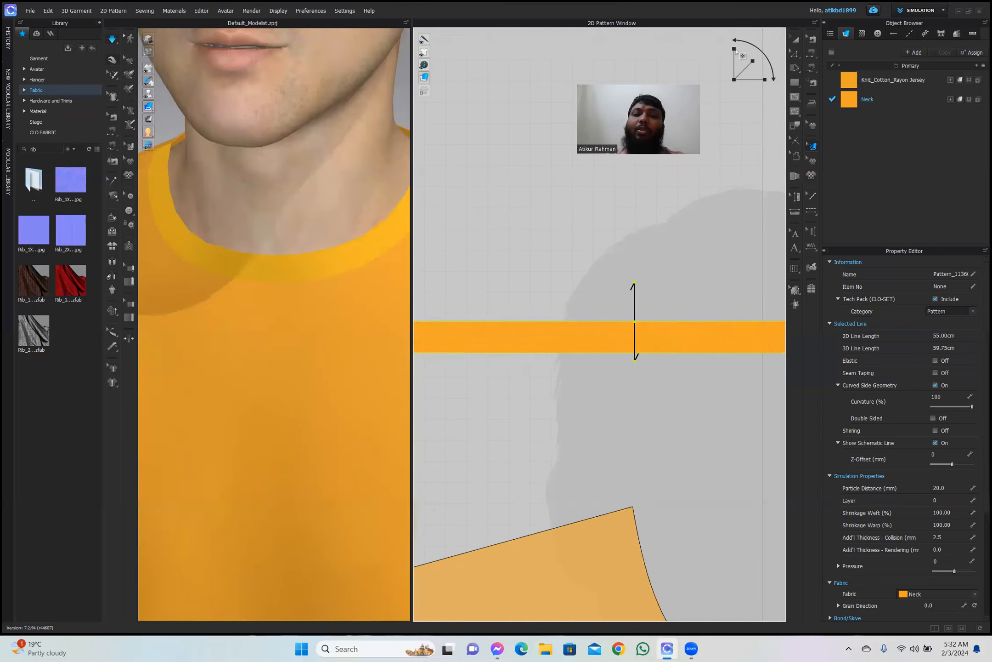
{"action": "key", "text": "space"}
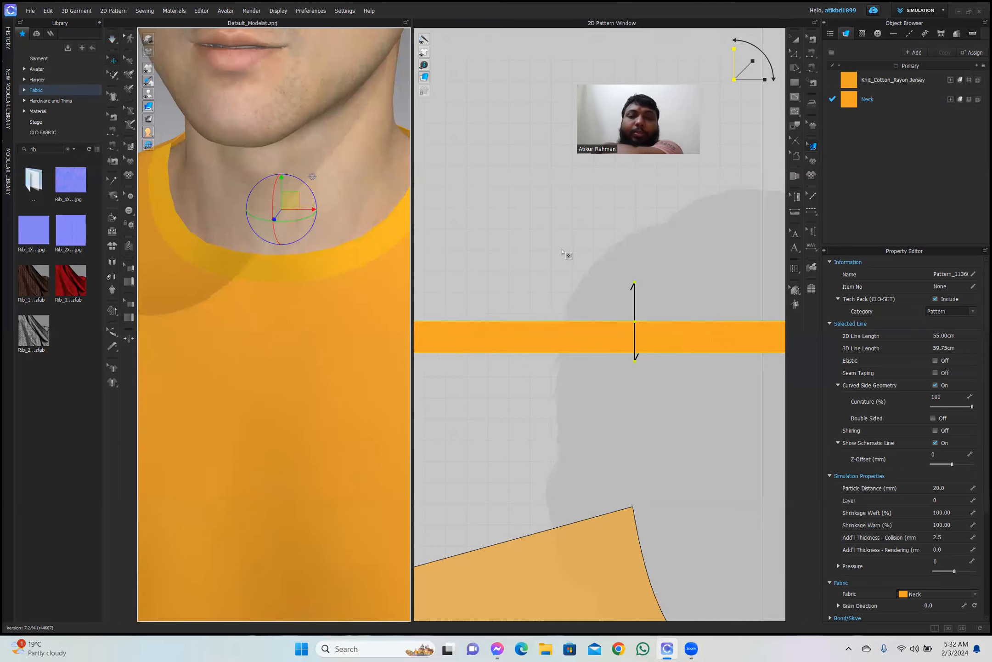
{"action": "left_click", "coordinate": [456, 201]}
Collapse the library and bring the whole T-shirt into a front view on the avatar.
{"action": "right_click_drag", "start_coordinate": [251, 328], "coordinate": [274, 326]}
{"action": "scroll", "coordinate": [274, 333], "scroll_direction": "down", "scroll_amount": 5}
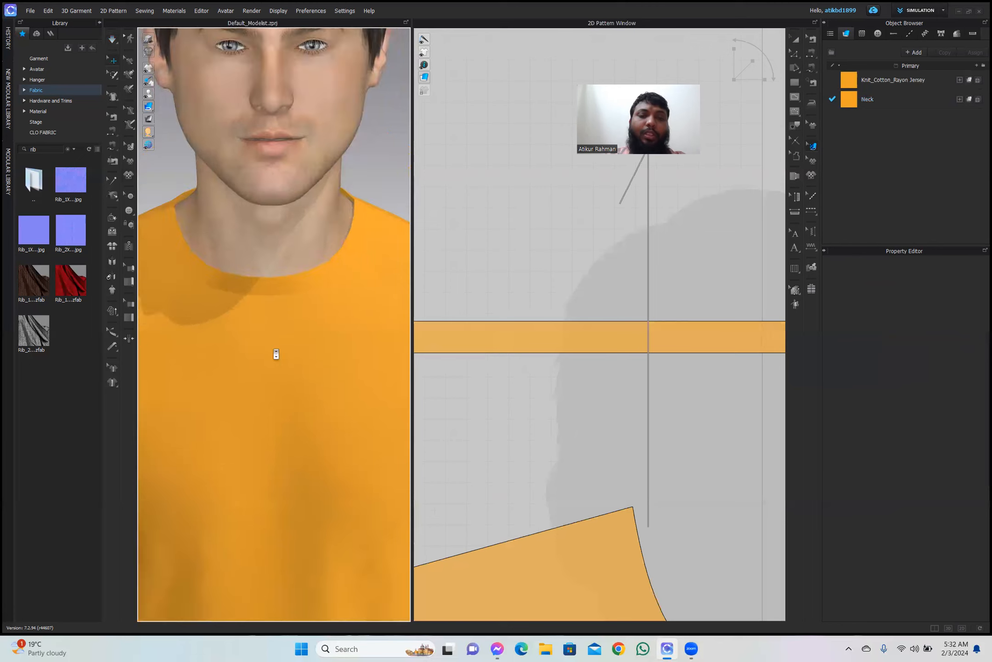
{"action": "scroll", "coordinate": [215, 216], "scroll_direction": "down", "scroll_amount": 2}
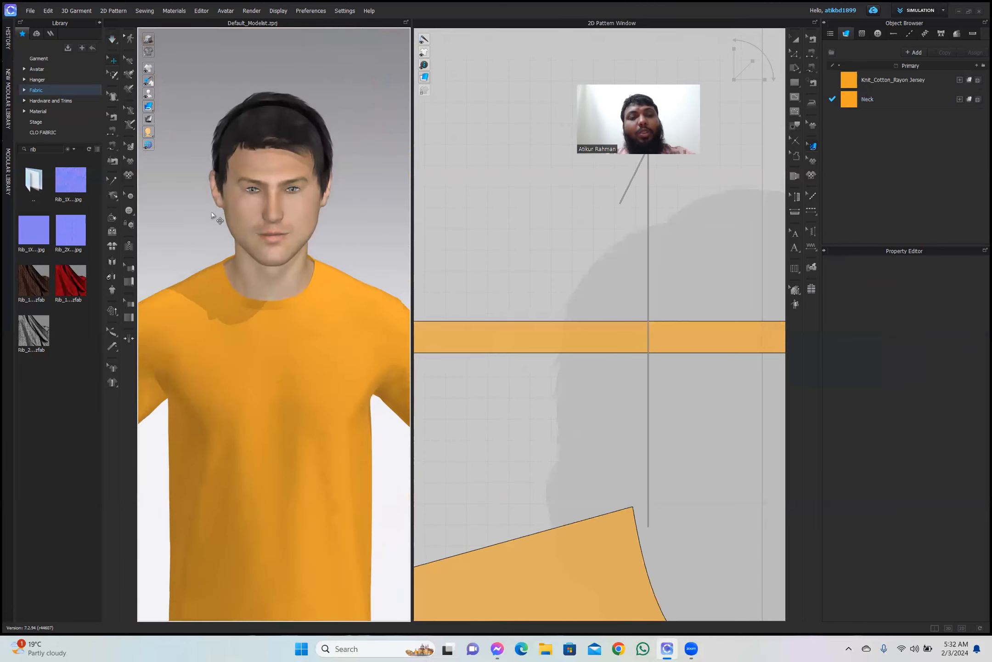
{"action": "left_click", "coordinate": [99, 23]}
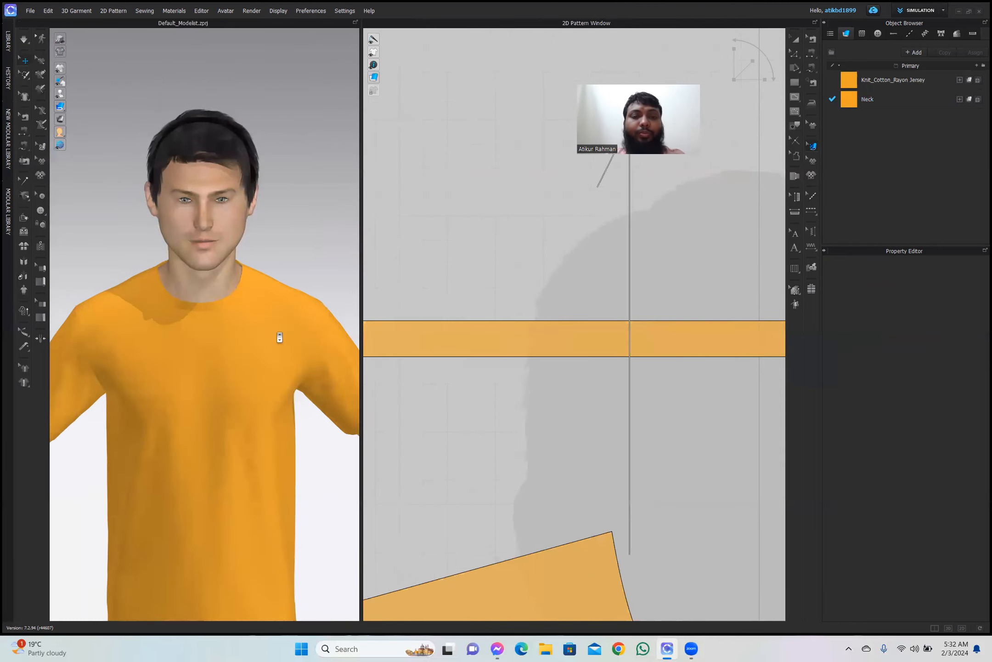
{"action": "scroll", "coordinate": [283, 339], "scroll_direction": "down", "scroll_amount": 3}
{"action": "right_click_drag", "start_coordinate": [239, 351], "coordinate": [274, 359]}
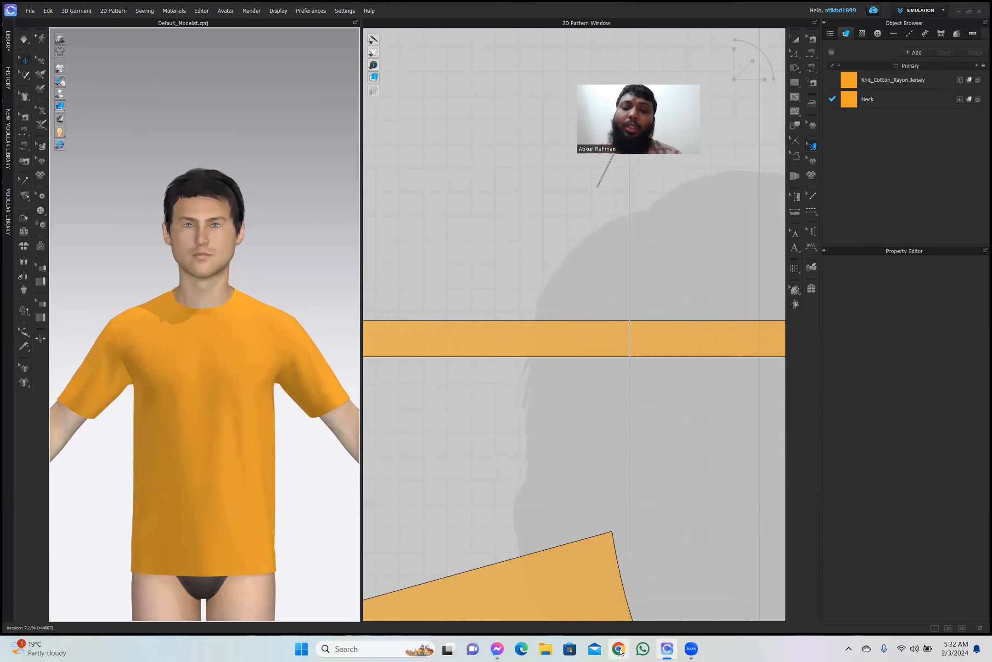
Switch to Google Chrome and run a Google search for "logo png".
{"action": "left_click", "coordinate": [959, 10]}
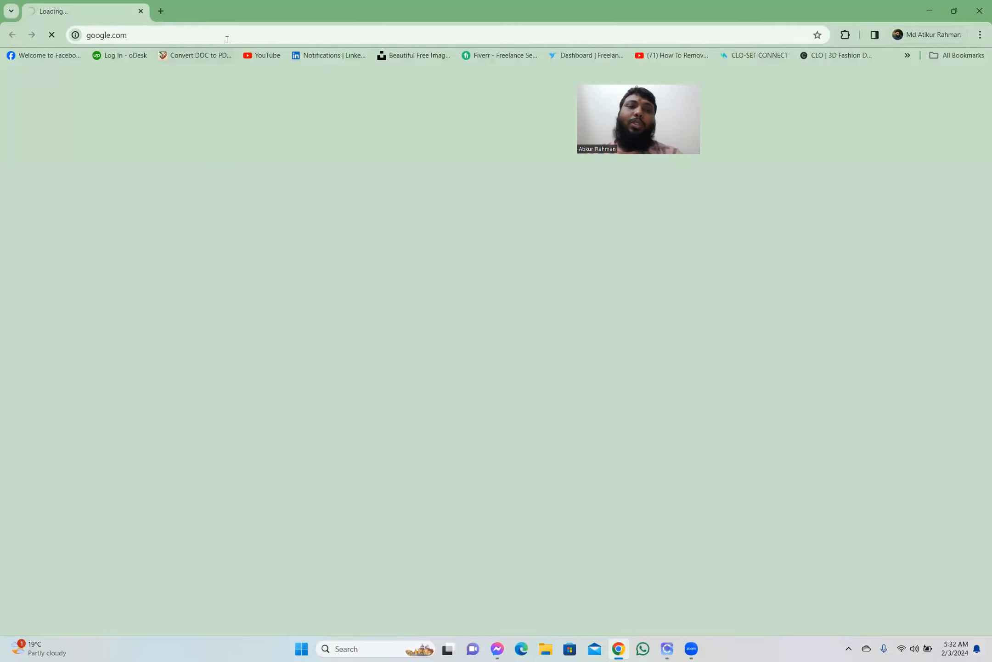
{"action": "left_click", "coordinate": [227, 40]}
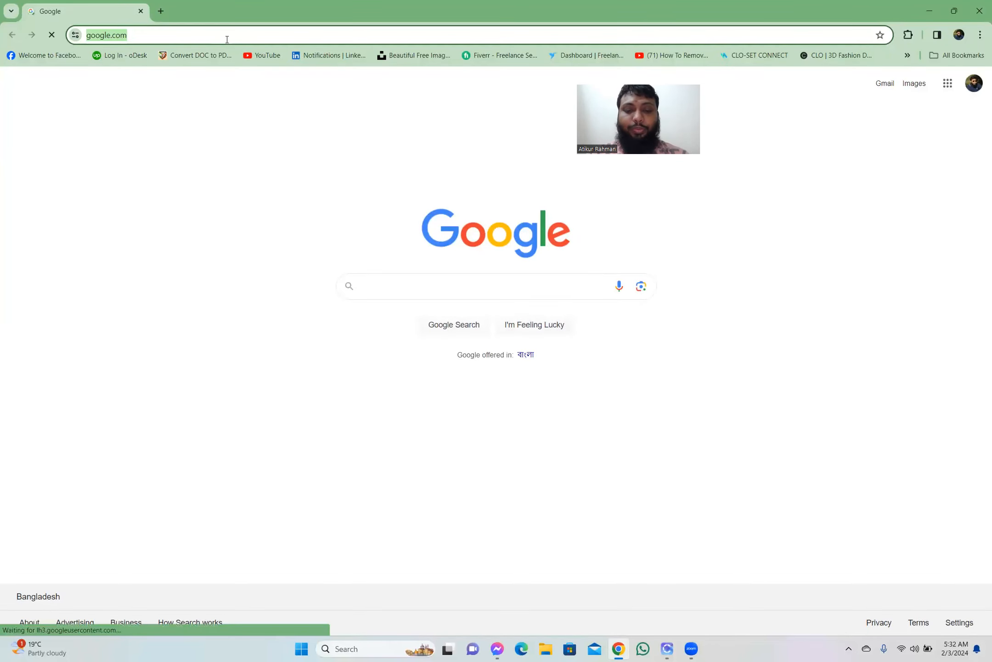
{"action": "type", "text": "logo"}
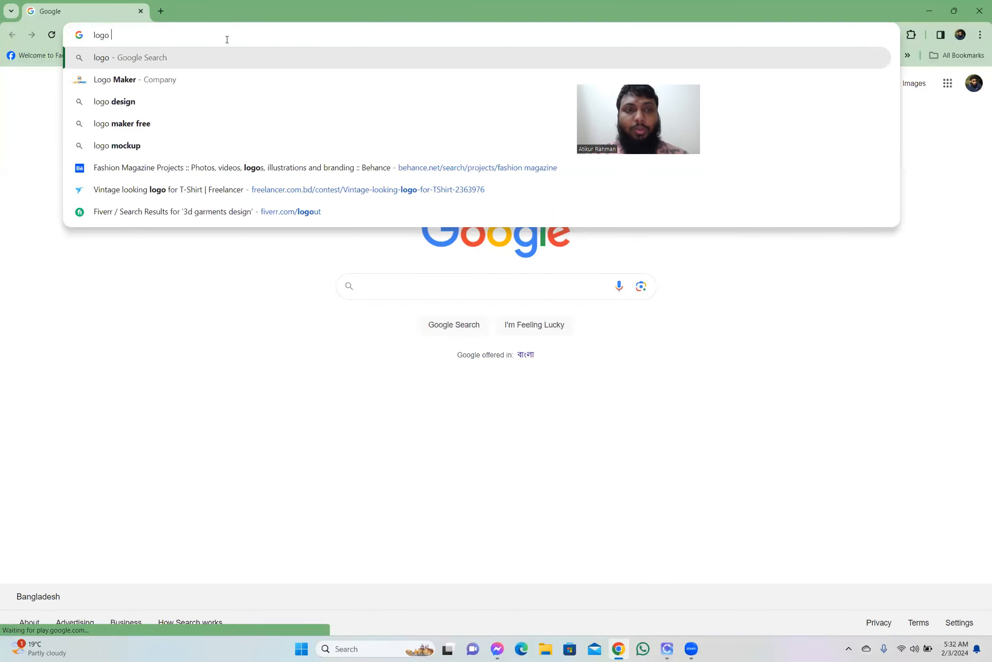
{"action": "type", "text": " p"}
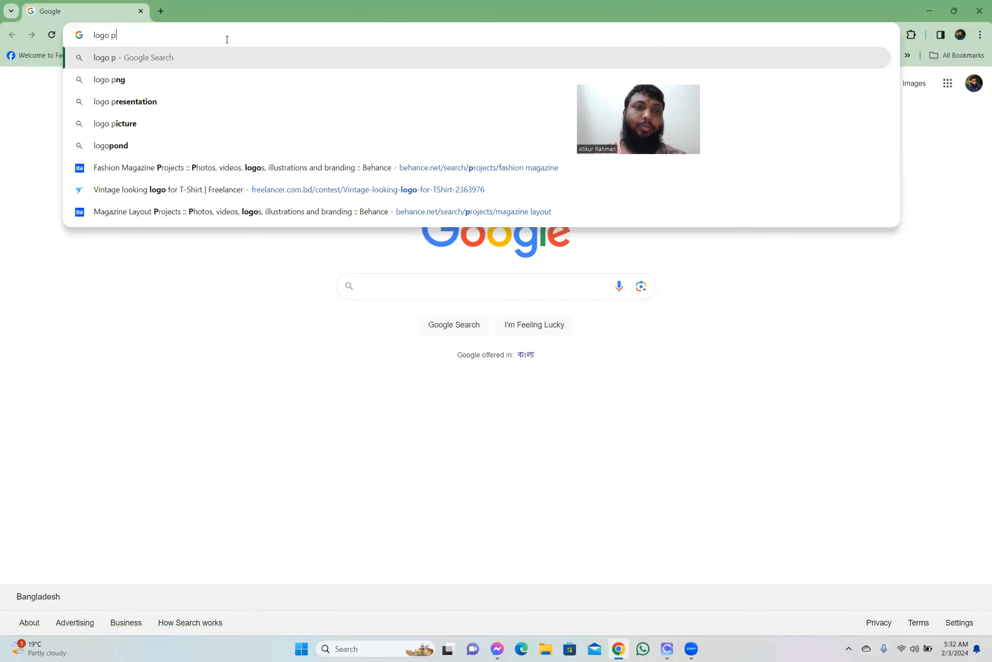
{"action": "left_click", "coordinate": [106, 83]}
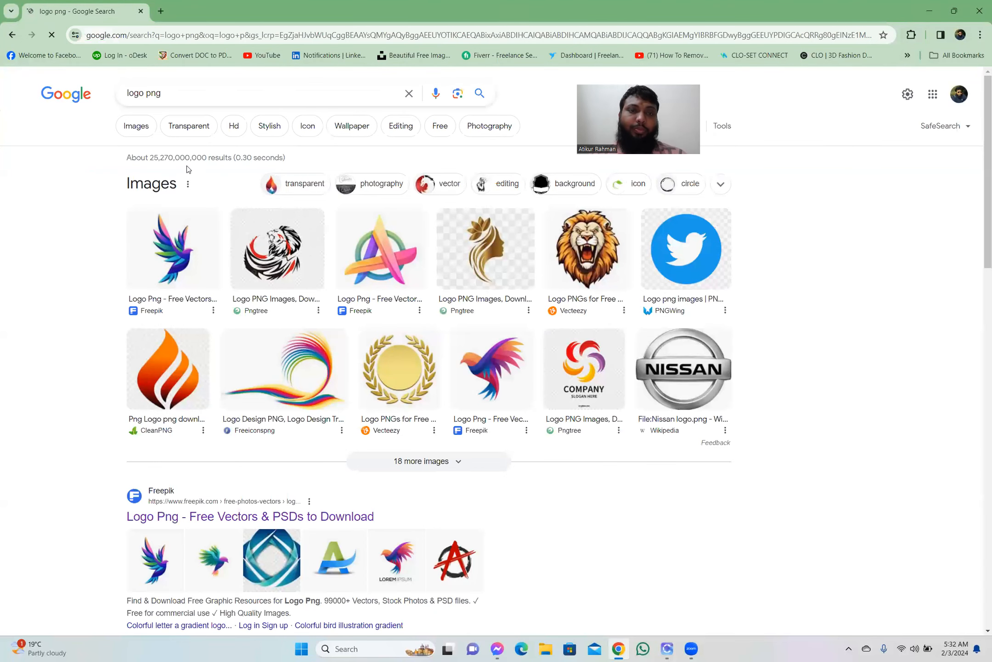
Open Freepik's "Logo Png - Free Vectors & PSDs to Download" search result in a new tab.
{"action": "scroll", "coordinate": [265, 330], "scroll_direction": "down", "scroll_amount": 1}
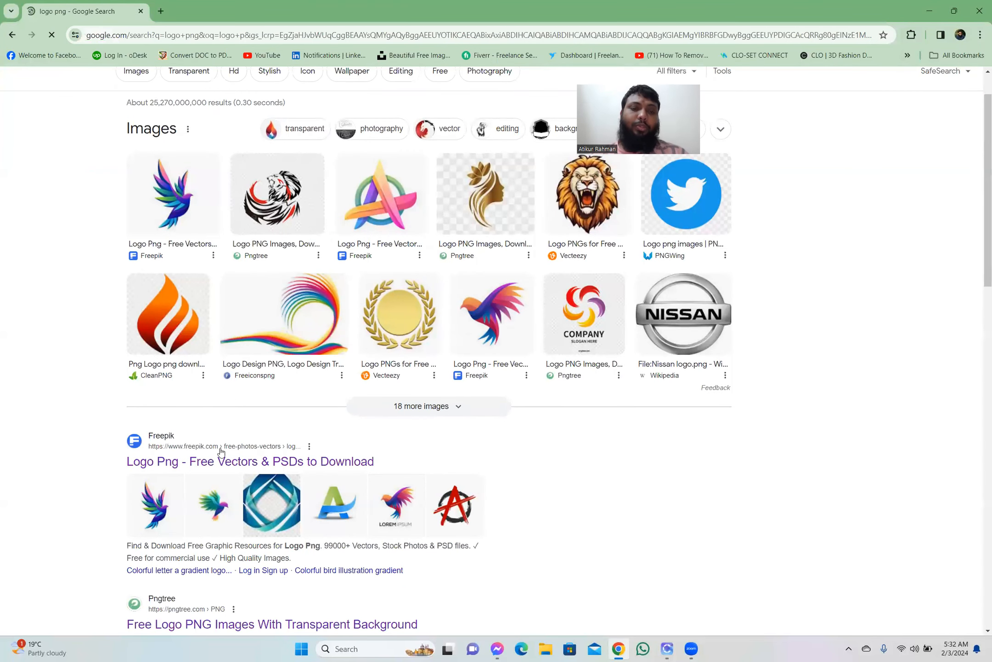
{"action": "middle_click", "coordinate": [222, 461]}
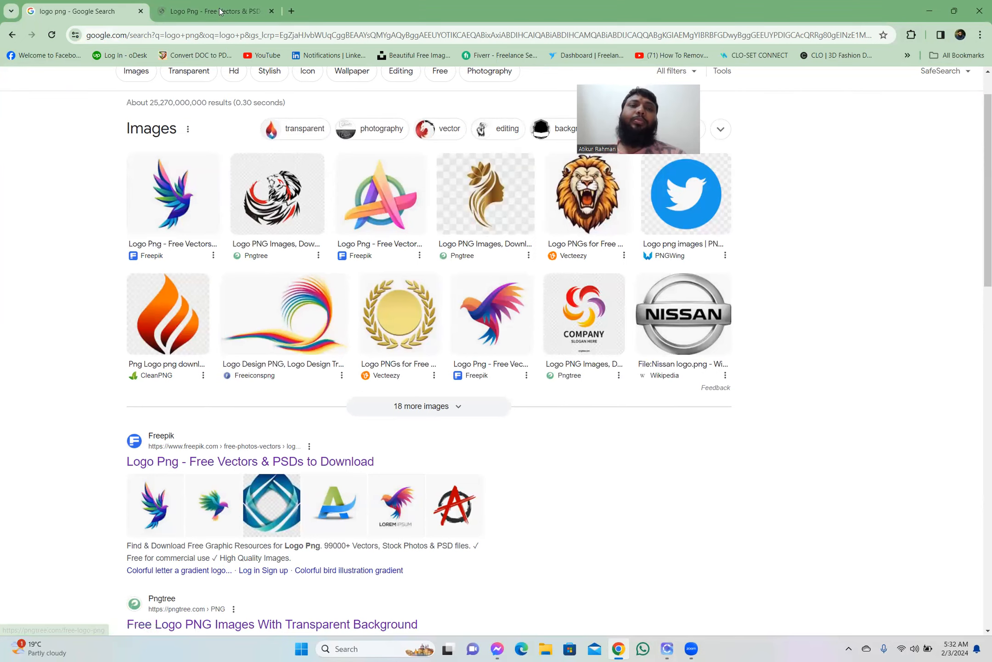
{"action": "left_click", "coordinate": [218, 11]}
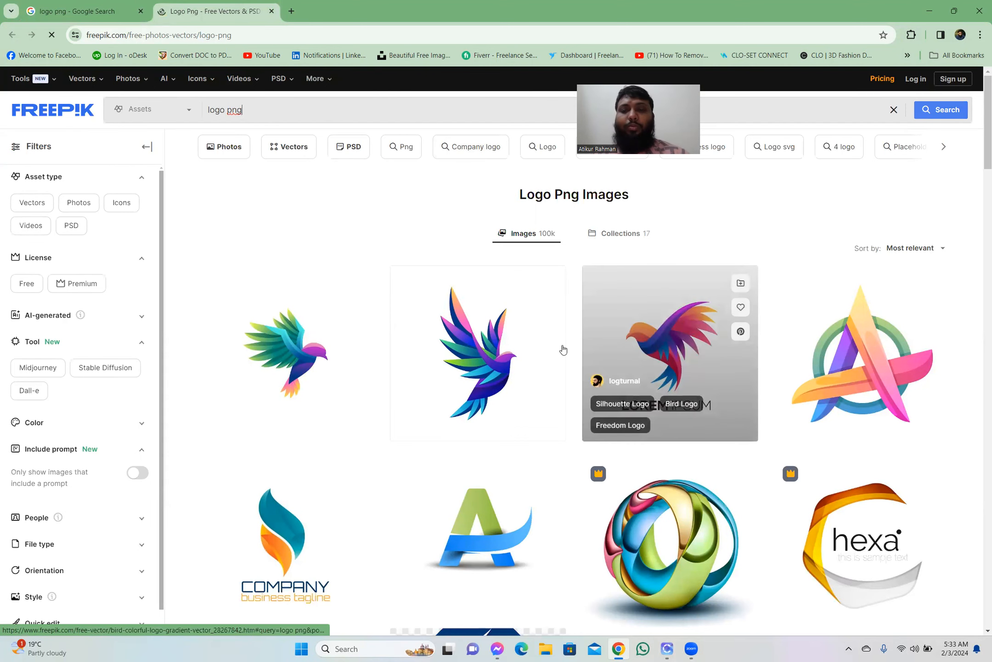
Browse the Freepik logo images for a design suited to the T-shirt.
{"action": "scroll", "coordinate": [445, 337], "scroll_direction": "down", "scroll_amount": 5}
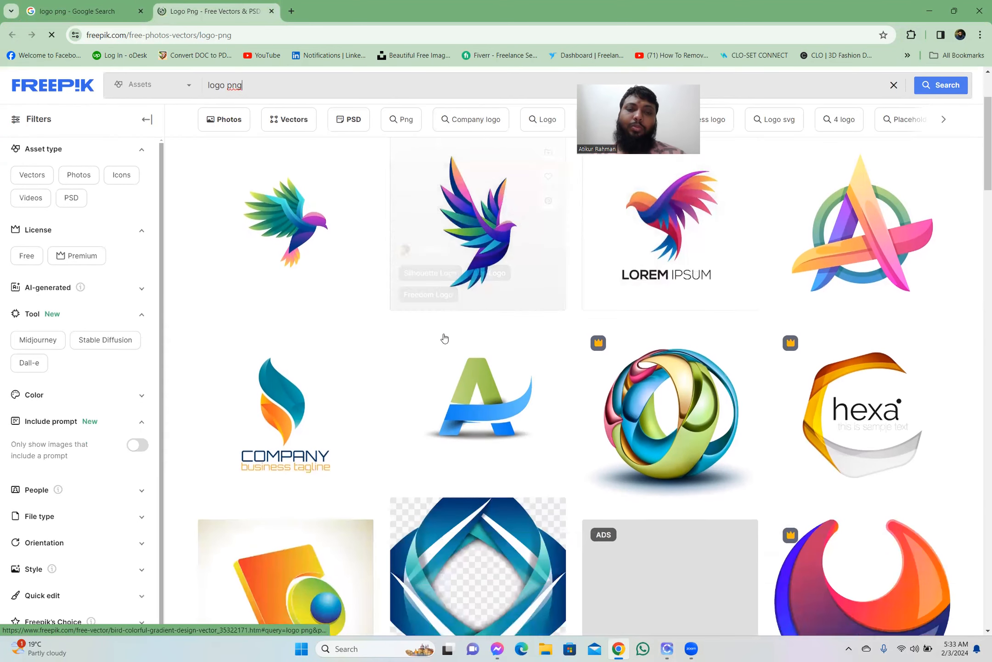
{"action": "scroll", "coordinate": [753, 362], "scroll_direction": "up", "scroll_amount": 1}
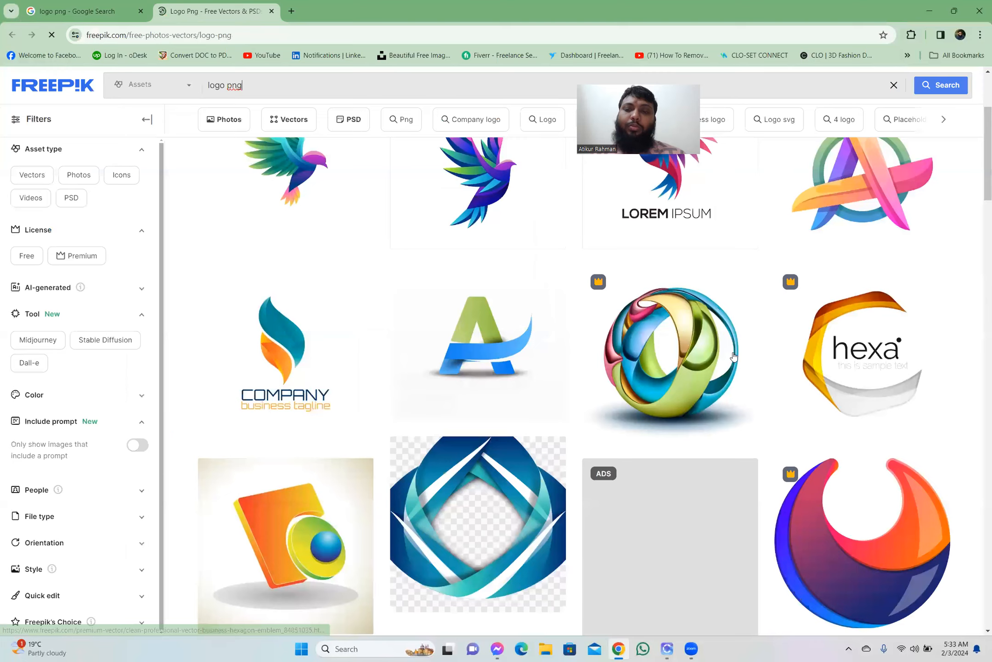
{"action": "scroll", "coordinate": [731, 352], "scroll_direction": "down", "scroll_amount": 3}
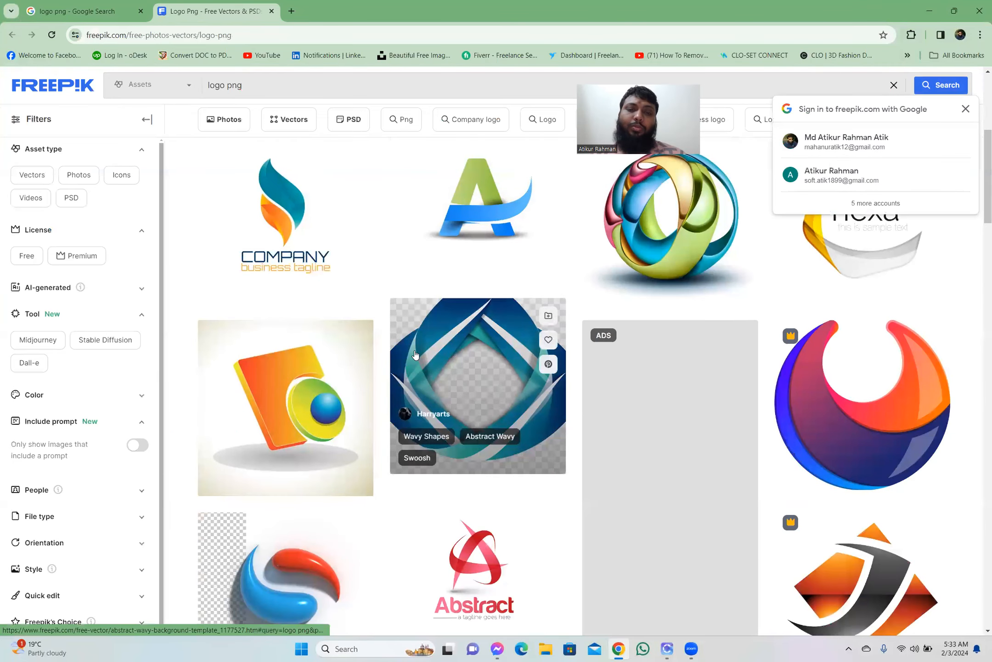
{"action": "scroll", "coordinate": [415, 354], "scroll_direction": "down", "scroll_amount": 7}
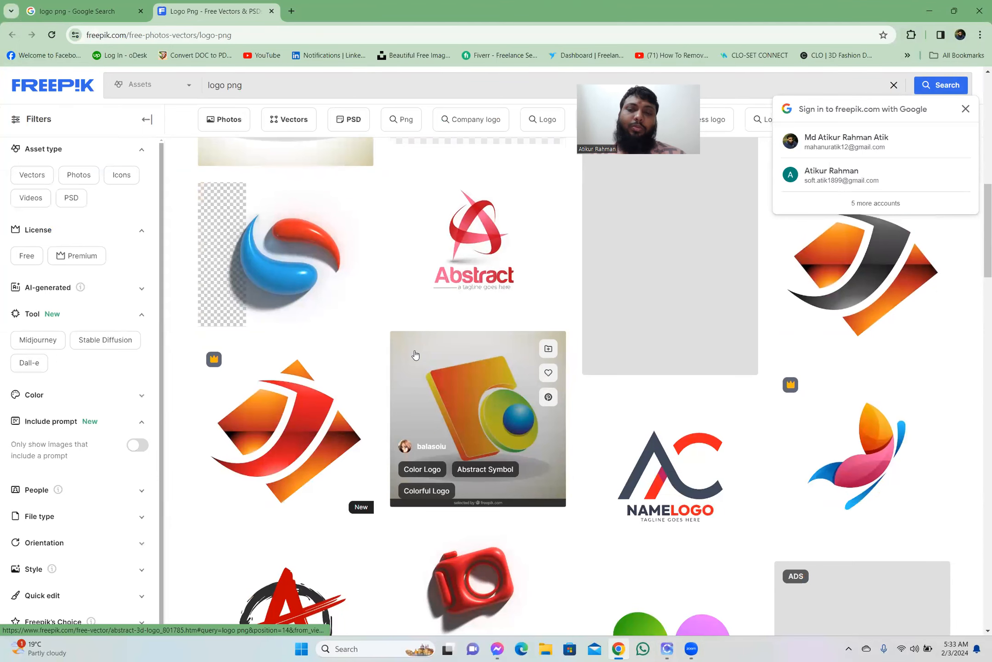
{"action": "scroll", "coordinate": [415, 354], "scroll_direction": "down", "scroll_amount": 1}
{"action": "scroll", "coordinate": [416, 354], "scroll_direction": "down", "scroll_amount": 2}
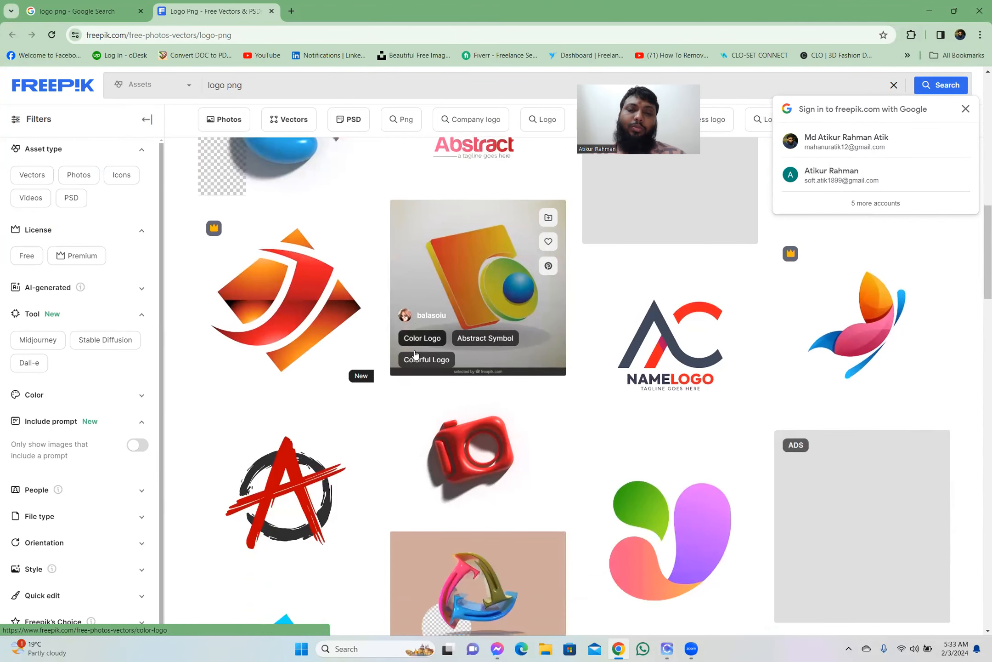
{"action": "scroll", "coordinate": [415, 354], "scroll_direction": "down", "scroll_amount": 2}
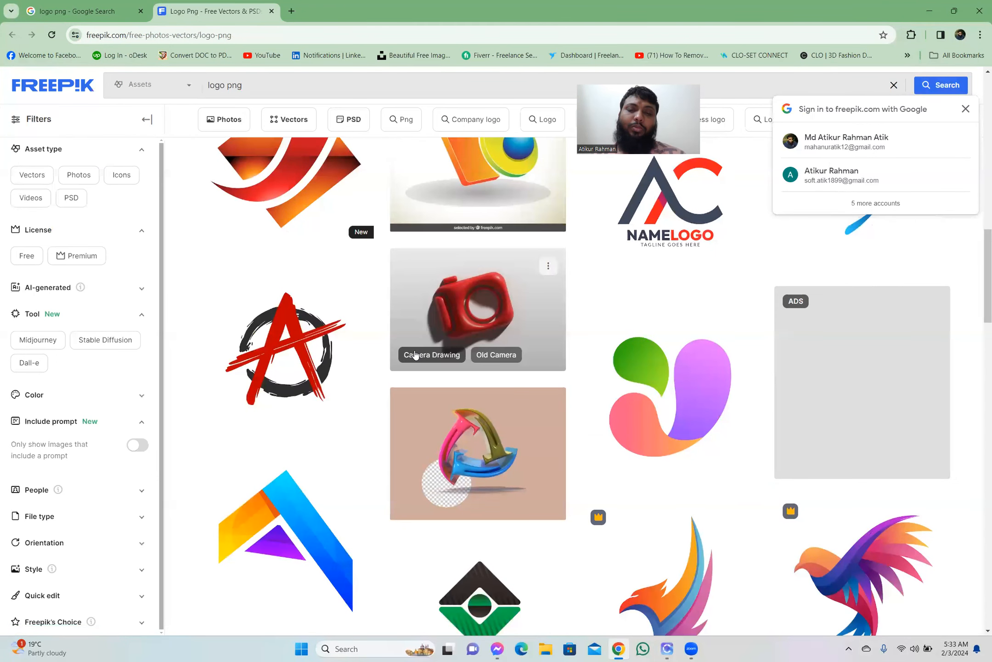
{"action": "scroll", "coordinate": [415, 354], "scroll_direction": "down", "scroll_amount": 1}
{"action": "scroll", "coordinate": [415, 354], "scroll_direction": "down", "scroll_amount": 1}
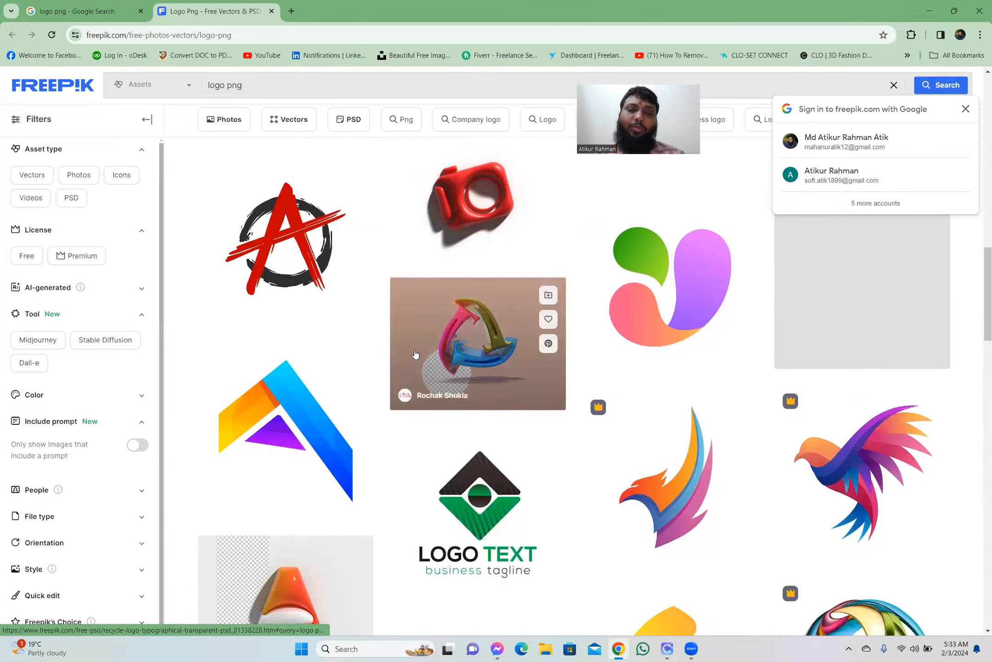
{"action": "scroll", "coordinate": [415, 351], "scroll_direction": "up", "scroll_amount": 12}
{"action": "scroll", "coordinate": [415, 352], "scroll_direction": "up", "scroll_amount": 3}
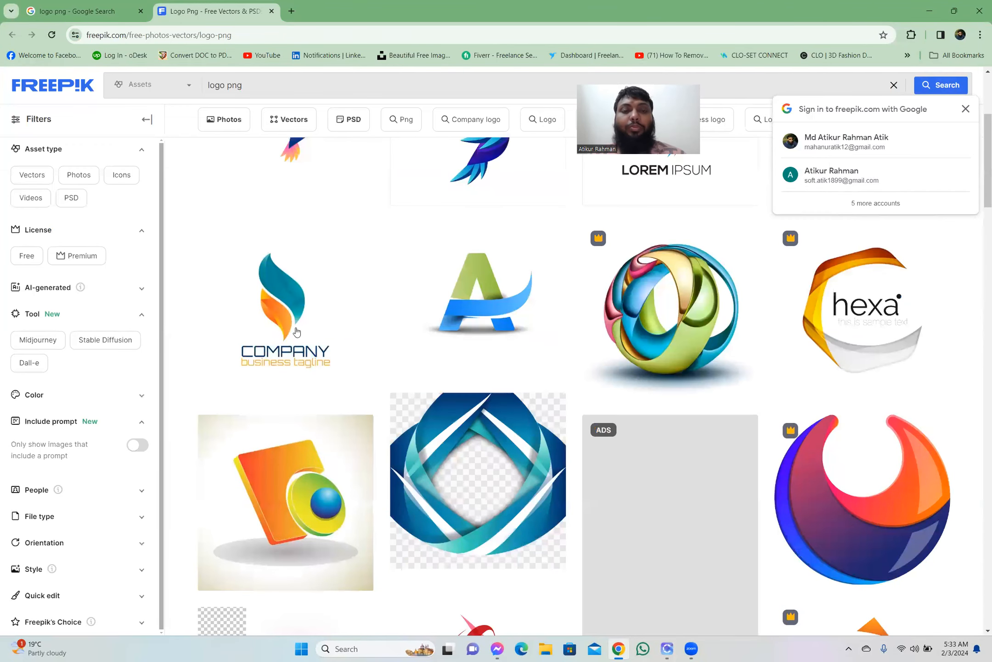
Open the flame-shaped "COMPANY business tagline" logo and download the free vector.
{"action": "scroll", "coordinate": [279, 382], "scroll_direction": "up", "scroll_amount": 1}
{"action": "left_click", "coordinate": [291, 358]}
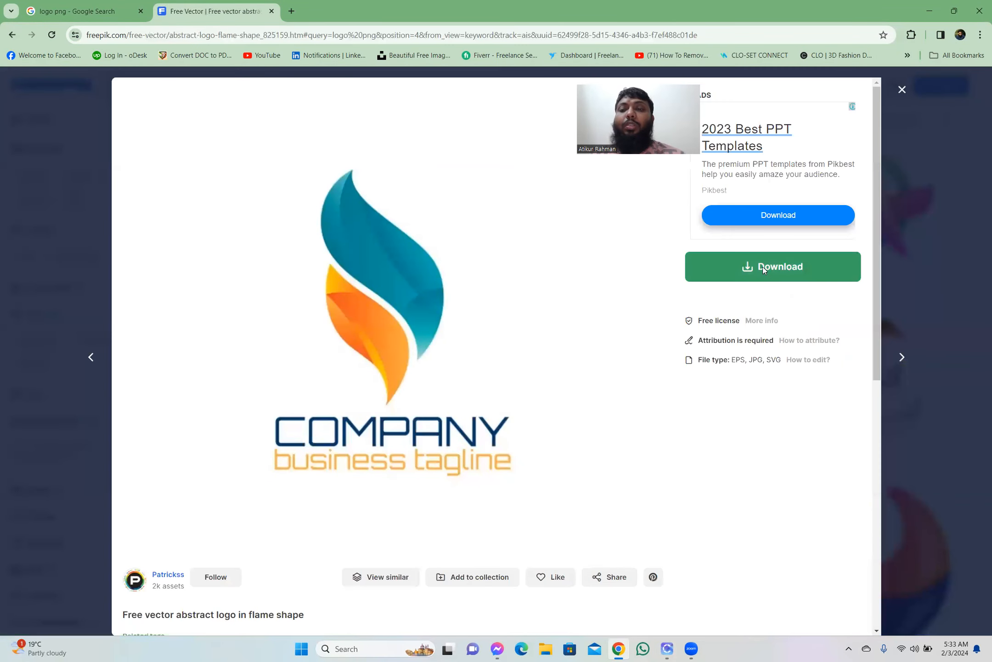
{"action": "left_click", "coordinate": [760, 269]}
{"action": "left_click", "coordinate": [765, 411]}
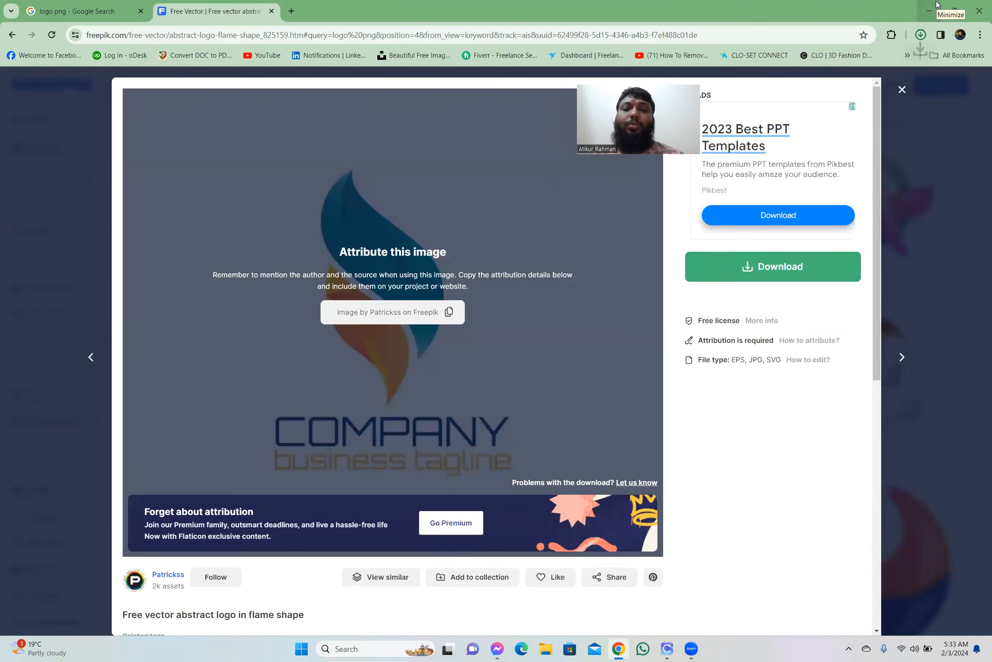
Locate the downloaded abstract-logo-flame-shape zip in the Downloads folder and open the archive.
{"action": "left_click", "coordinate": [921, 35]}
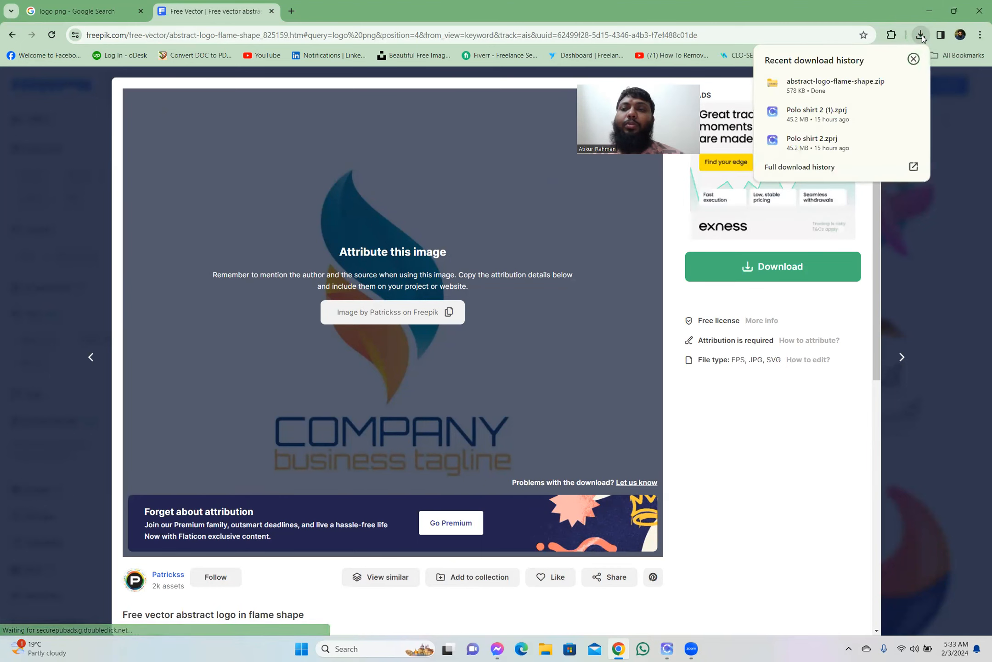
{"action": "left_click", "coordinate": [890, 83]}
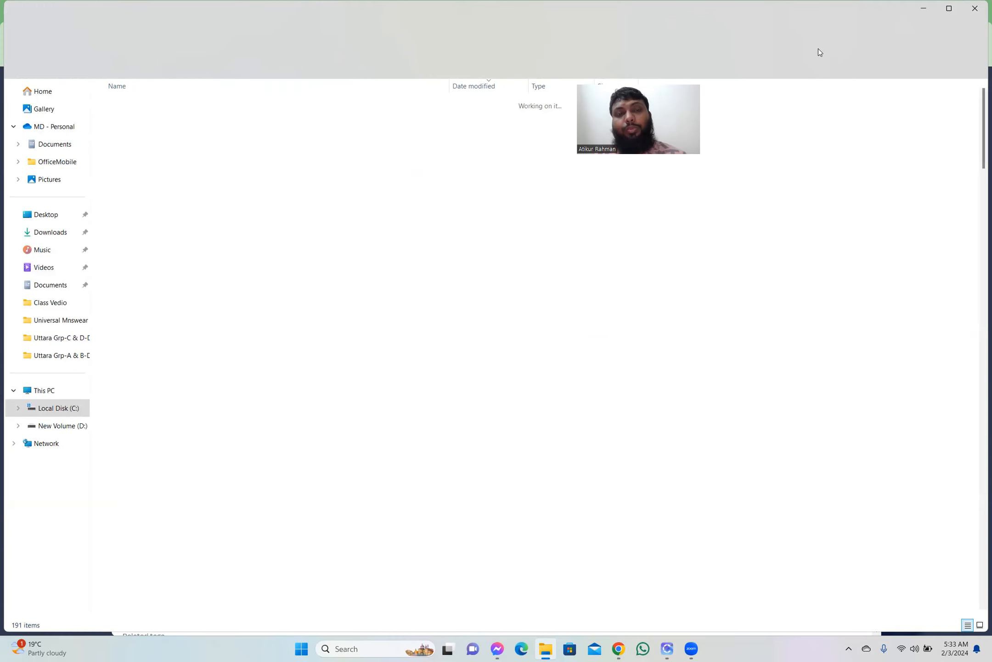
{"action": "left_click", "coordinate": [158, 117]}
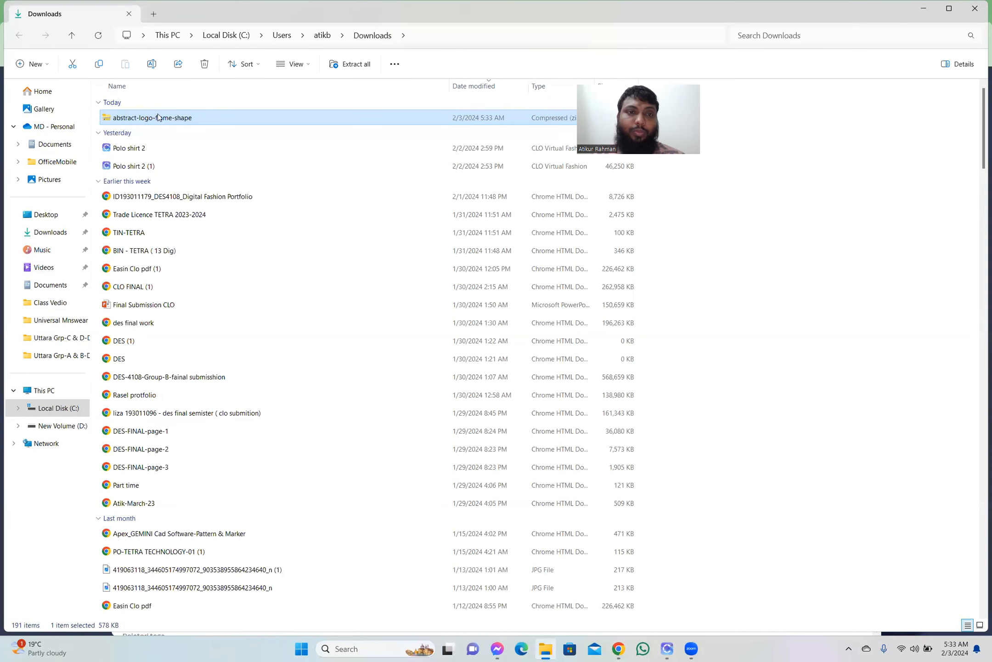
{"action": "double_click", "coordinate": [157, 120]}
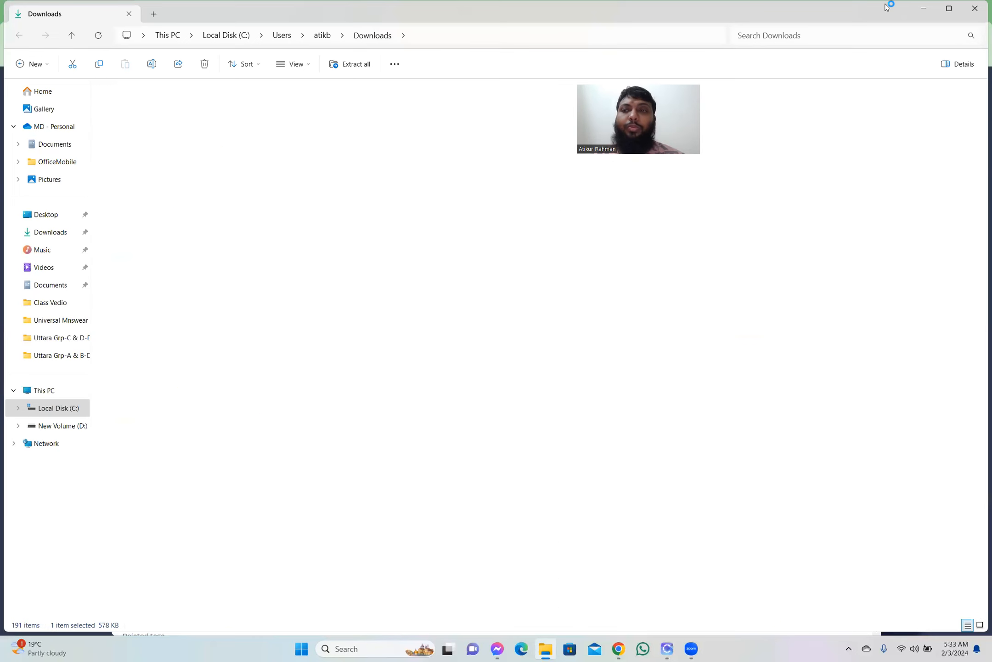
Minimise the File Explorer and Chrome windows to show the desktop.
{"action": "left_click", "coordinate": [923, 10]}
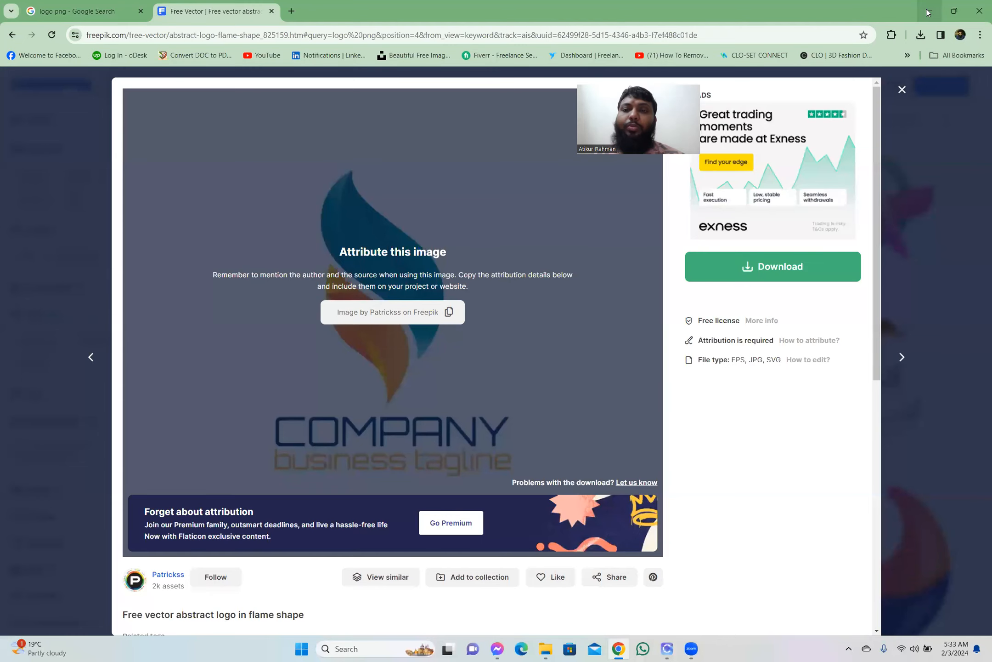
{"action": "left_click", "coordinate": [926, 9]}
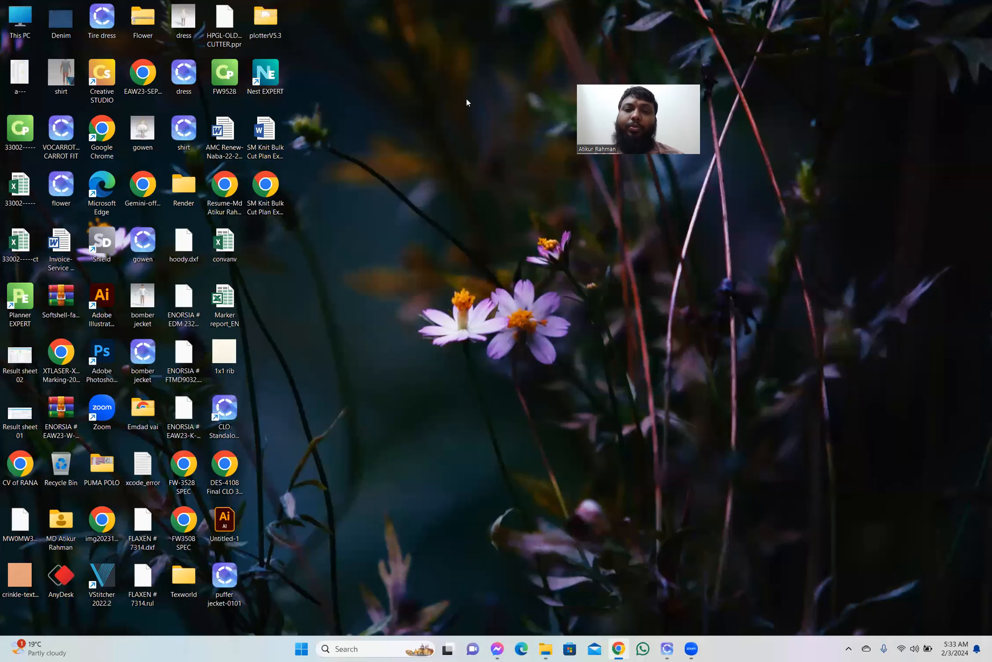
Return to the abstract-logo-flame-shape archive in File Explorer and select its Encapsulated PostScript file.
{"action": "left_click", "coordinate": [545, 648]}
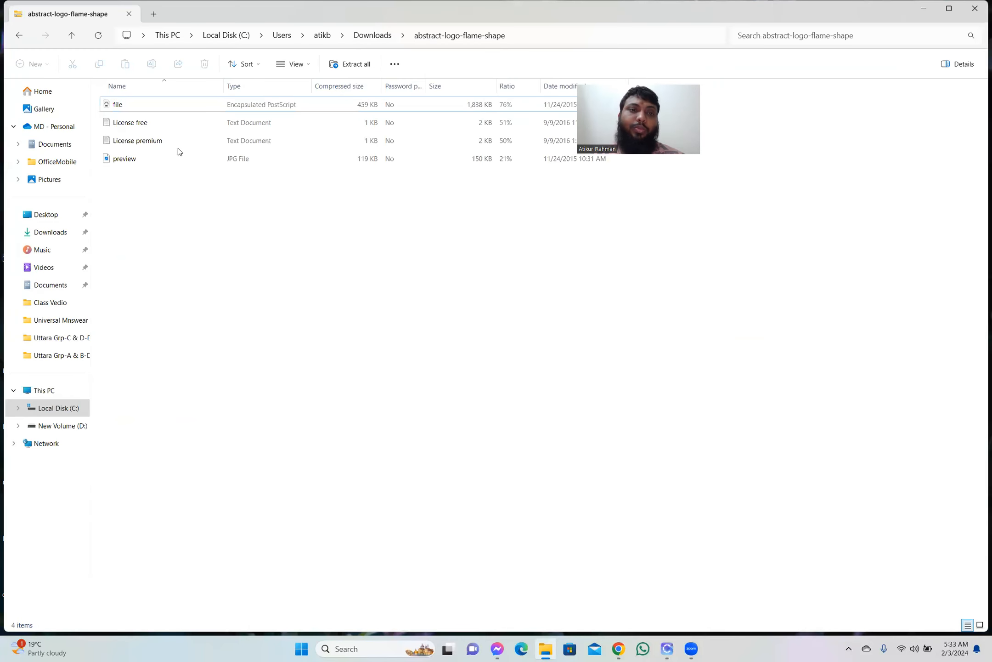
{"action": "left_click", "coordinate": [137, 161]}
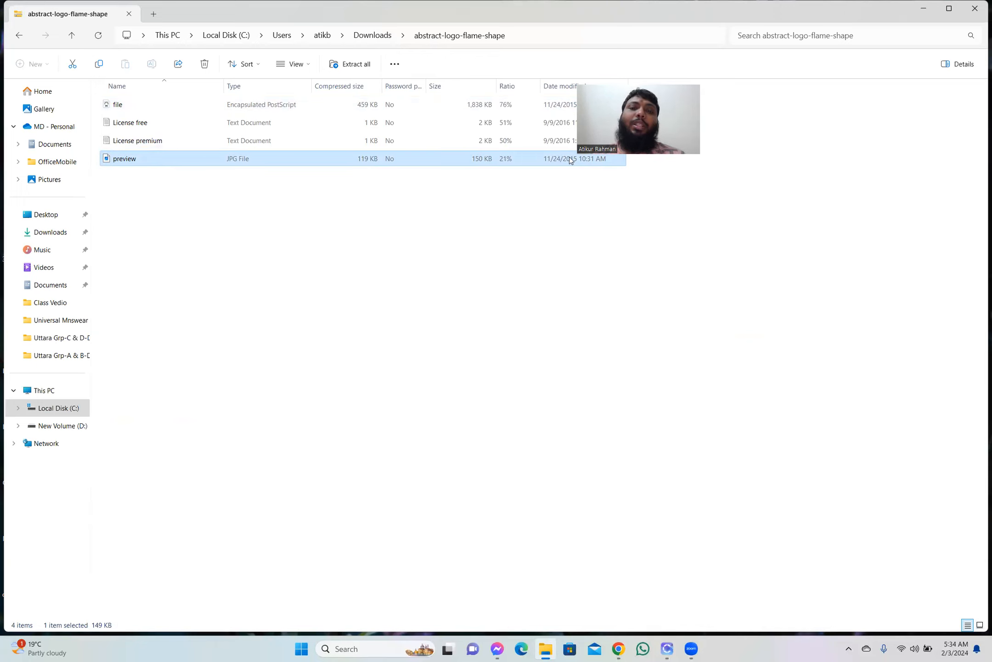
{"action": "left_click", "coordinate": [122, 104]}
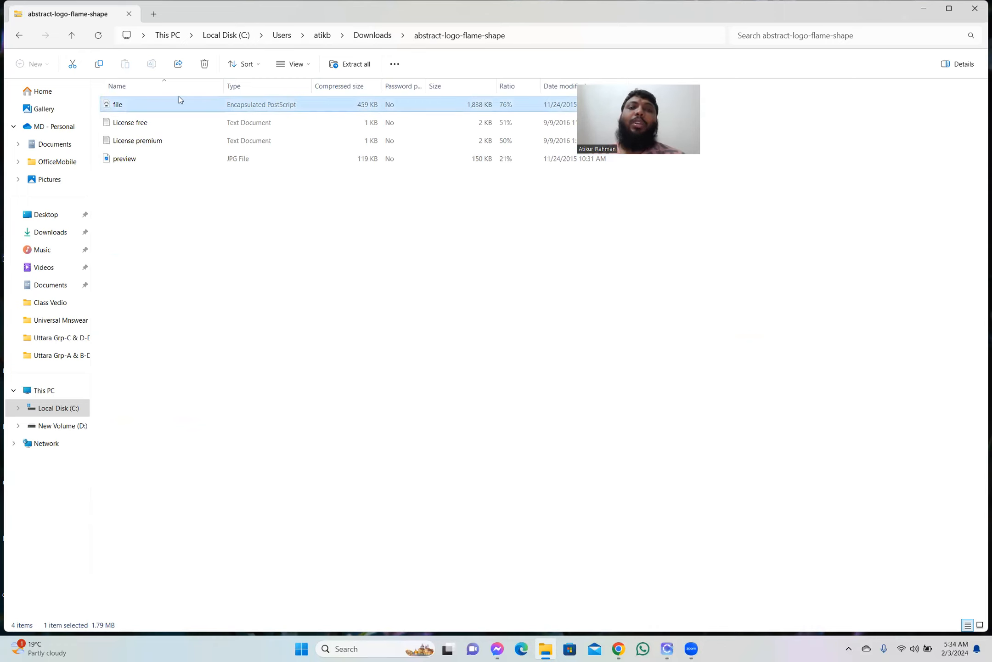
{"action": "left_click", "coordinate": [948, 9]}
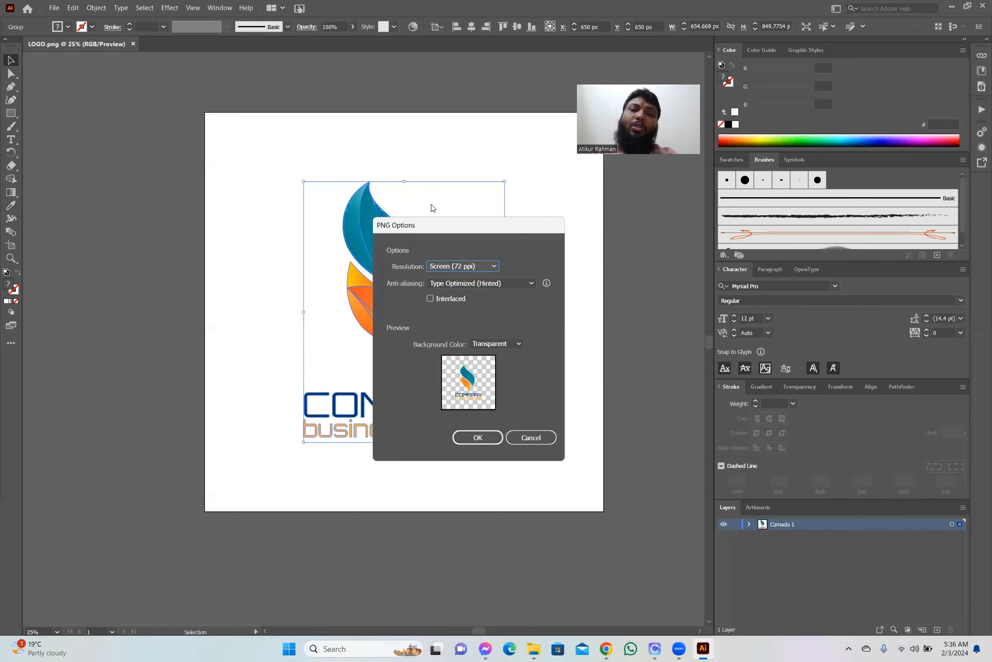
Export the logo as a PNG at Screen (72 ppi) with a transparent background, and minimise the windows to reach the desktop.
{"action": "left_click_drag", "start_coordinate": [443, 225], "coordinate": [313, 135]}
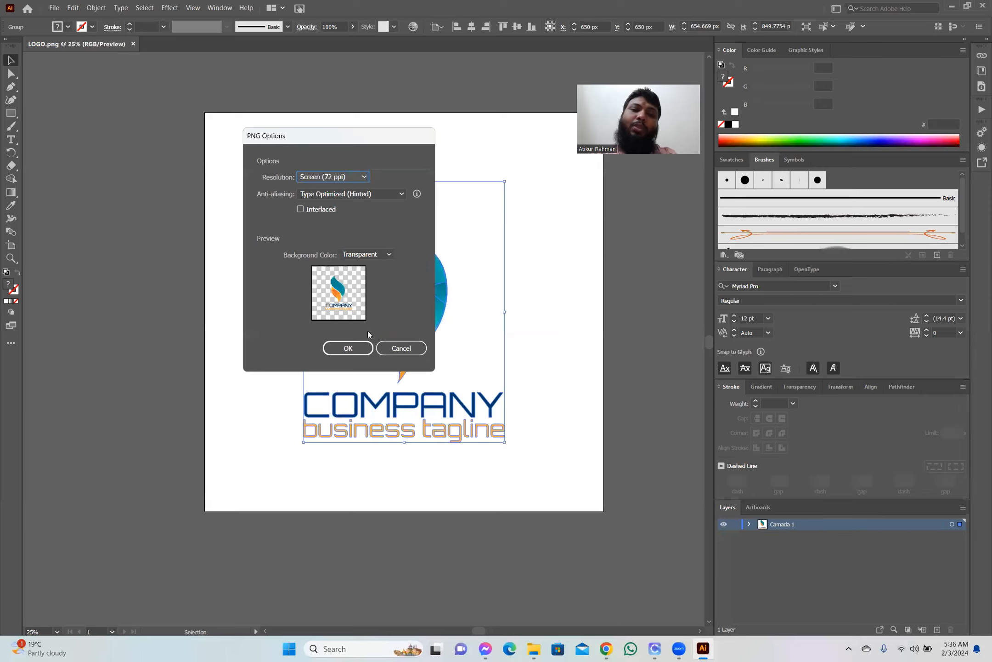
{"action": "left_click", "coordinate": [349, 348]}
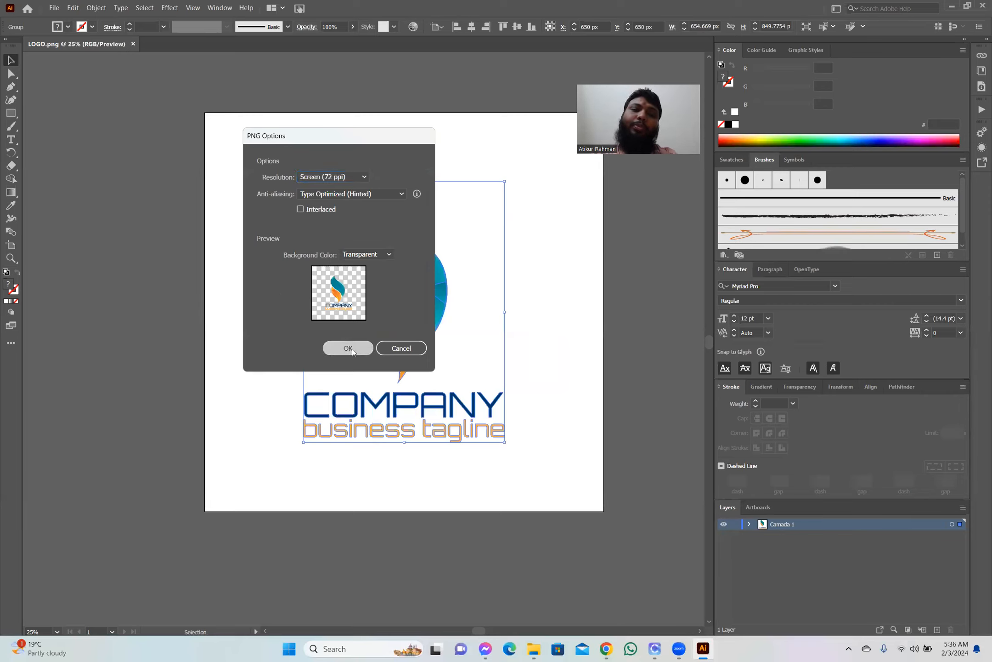
{"action": "left_click", "coordinate": [952, 8]}
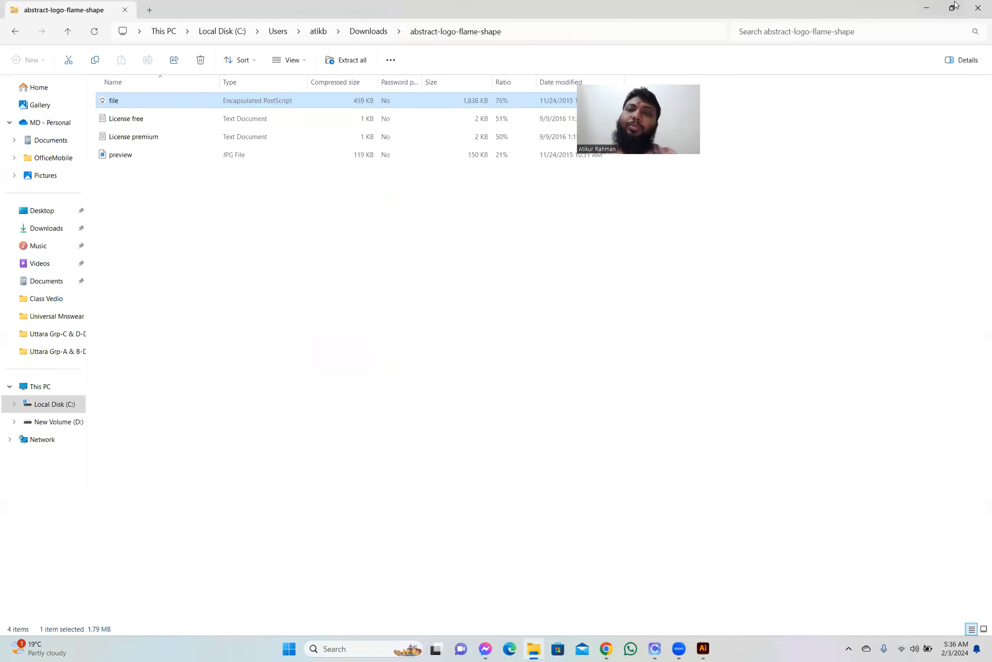
{"action": "left_click", "coordinate": [932, 8]}
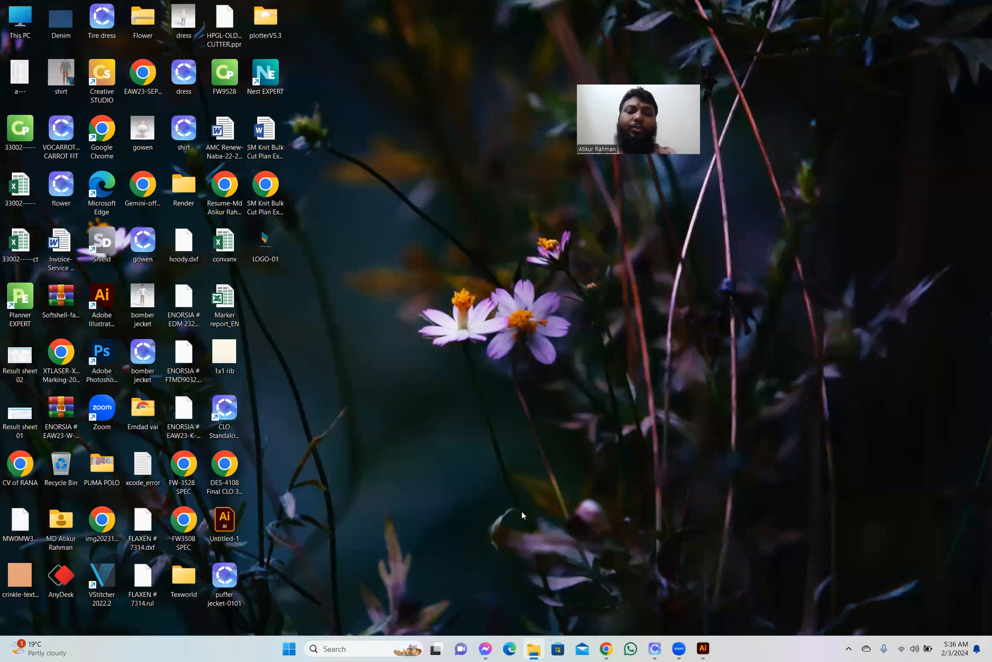
Try to bring the LOGO-01 image from the desktop into CLO's 2D pattern window beside the front body pattern.
{"action": "left_click_drag", "start_coordinate": [271, 245], "coordinate": [645, 532]}
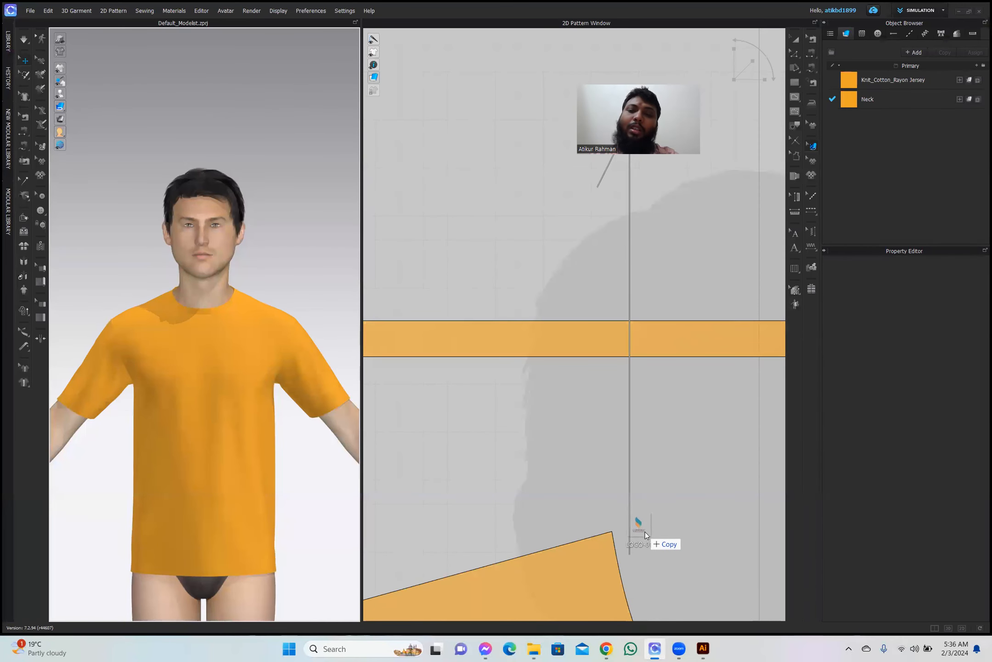
{"action": "scroll", "coordinate": [645, 532], "scroll_direction": "down", "scroll_amount": 7}
{"action": "scroll", "coordinate": [645, 532], "scroll_direction": "down", "scroll_amount": 4}
{"action": "left_click_drag", "start_coordinate": [645, 532], "coordinate": [666, 520]}
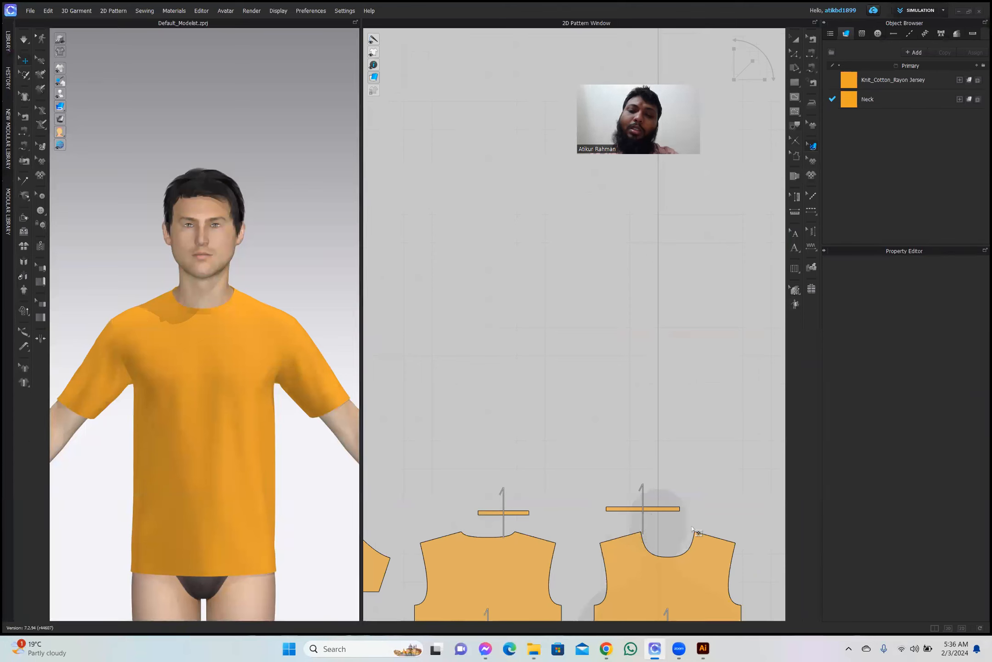
{"action": "left_click", "coordinate": [697, 597]}
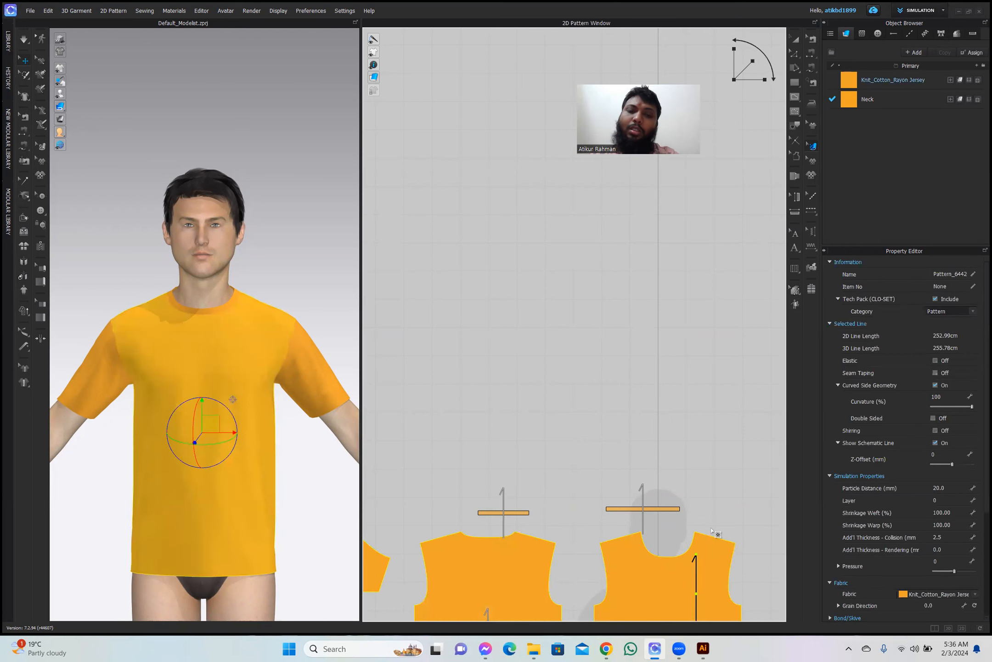
{"action": "scroll", "coordinate": [671, 489], "scroll_direction": "up", "scroll_amount": 6}
{"action": "scroll", "coordinate": [679, 514], "scroll_direction": "down", "scroll_amount": 6}
{"action": "middle_click_drag", "start_coordinate": [654, 427], "coordinate": [621, 317]}
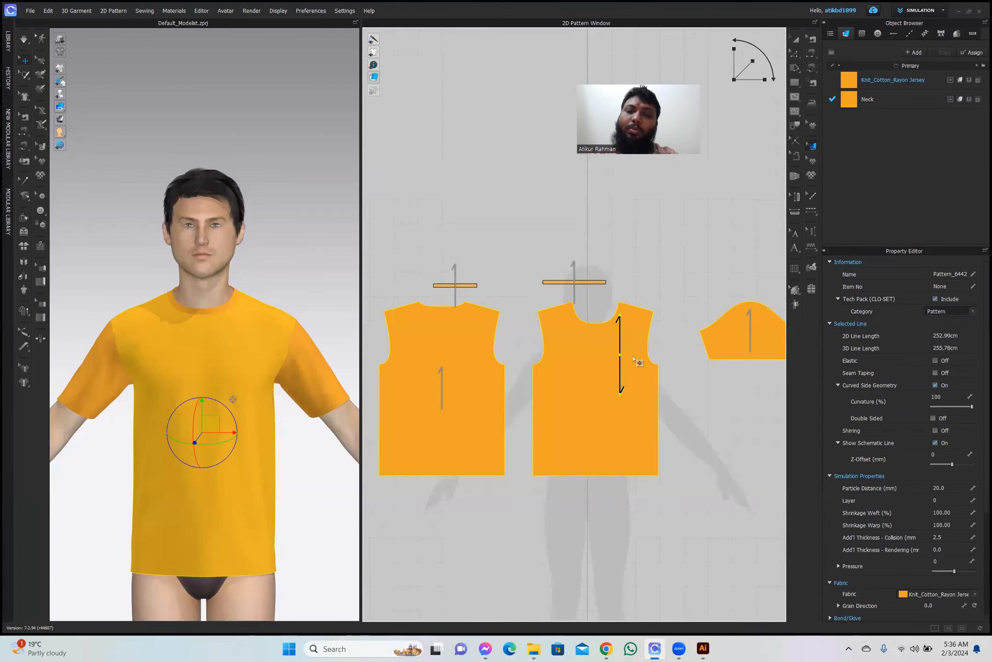
{"action": "left_click", "coordinate": [795, 39]}
{"action": "left_click", "coordinate": [724, 200]}
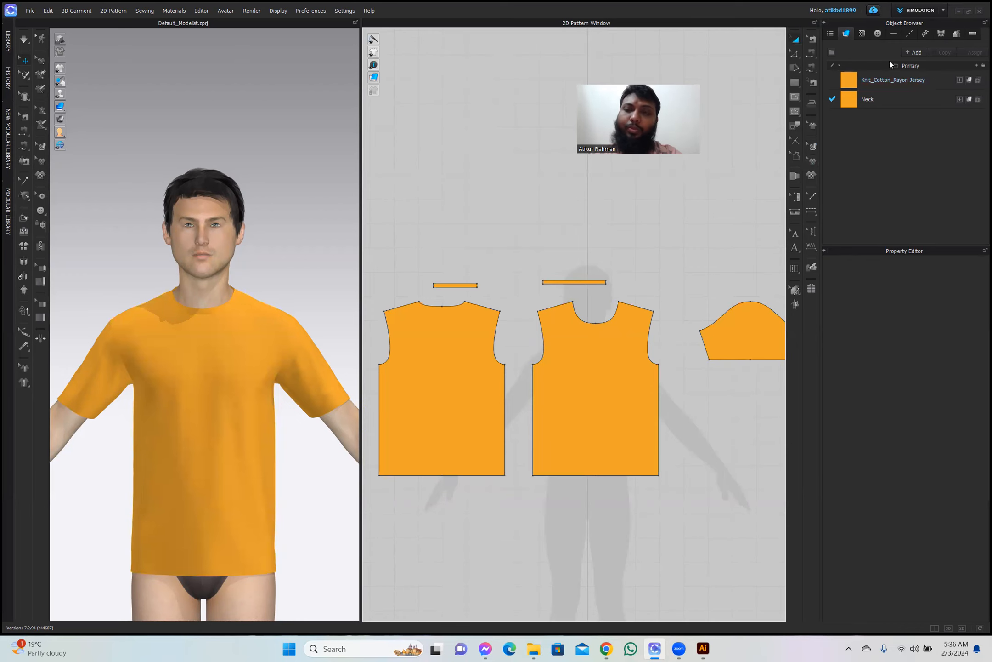
Try applying LOGO-01 from the desktop to the front body pattern as a texture, and cancel the texture map.
{"action": "left_click", "coordinate": [959, 11]}
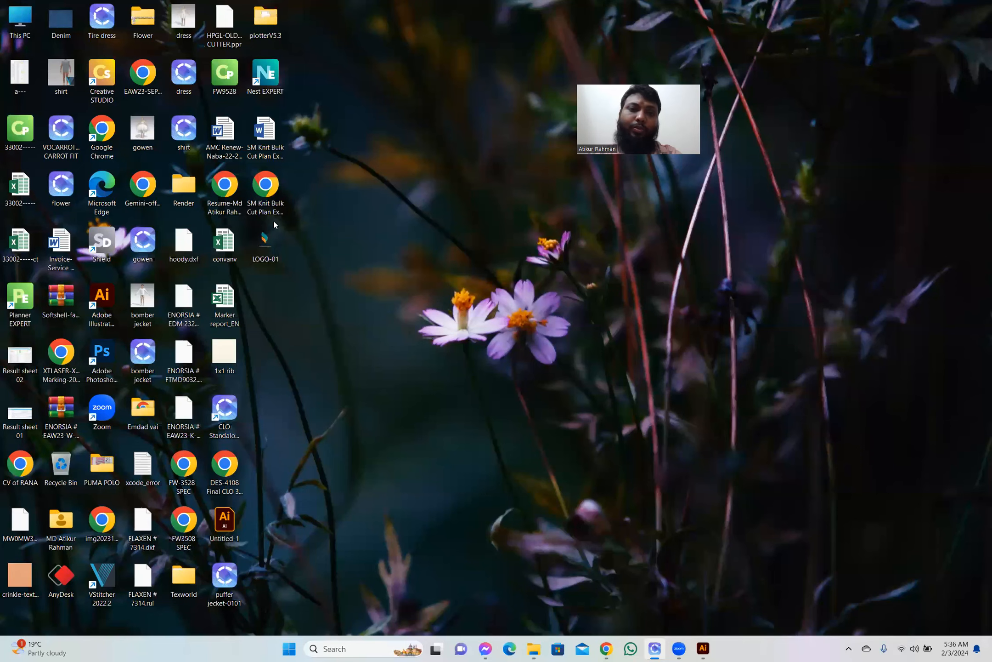
{"action": "left_click_drag", "start_coordinate": [266, 244], "coordinate": [656, 645]}
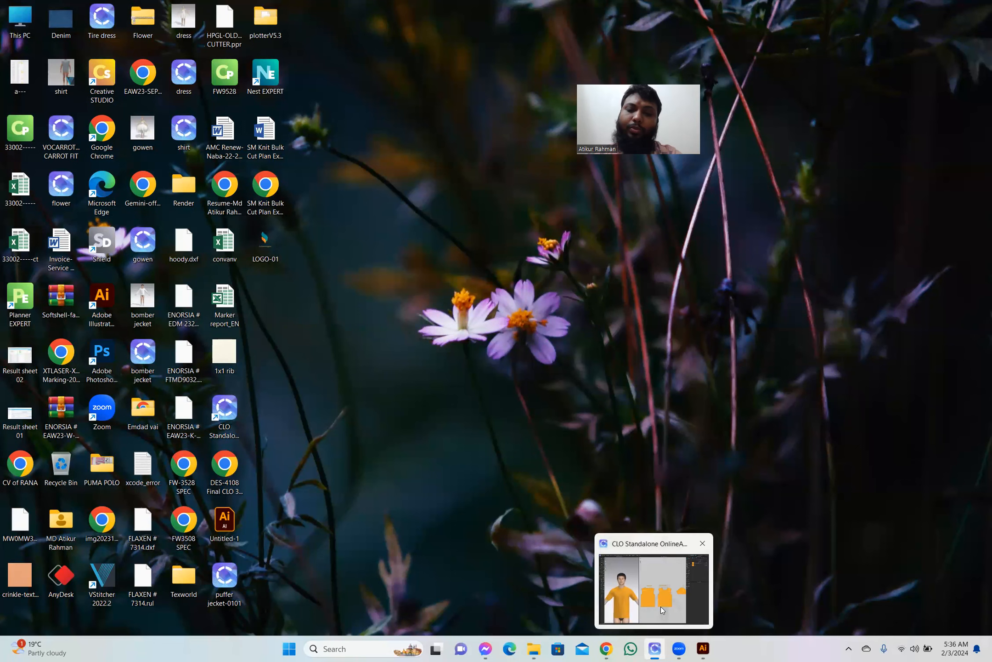
{"action": "left_click_drag", "start_coordinate": [661, 604], "coordinate": [619, 354]}
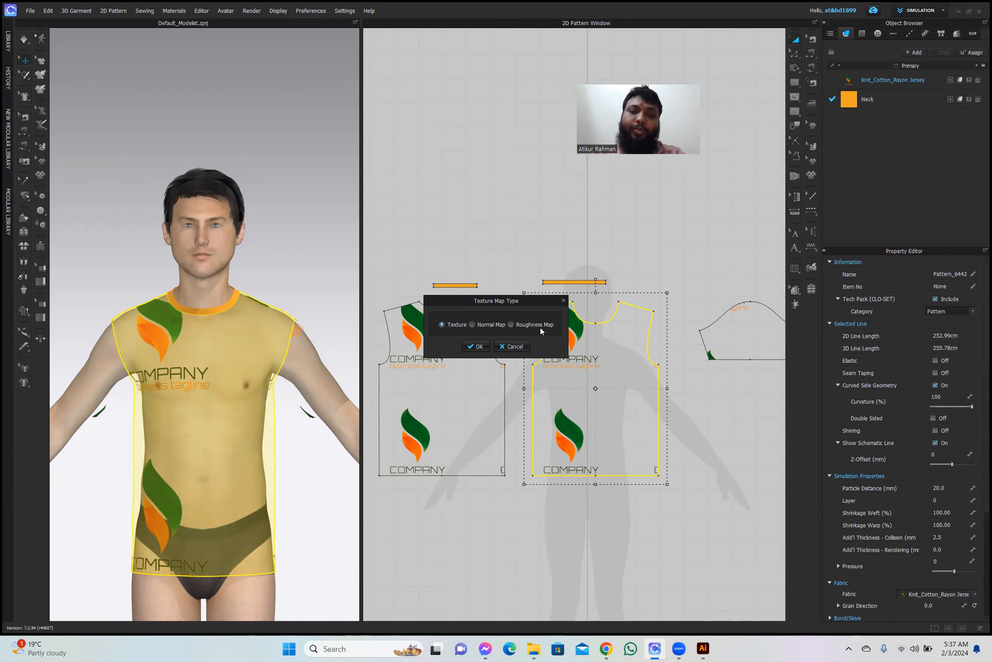
{"action": "left_click", "coordinate": [517, 346]}
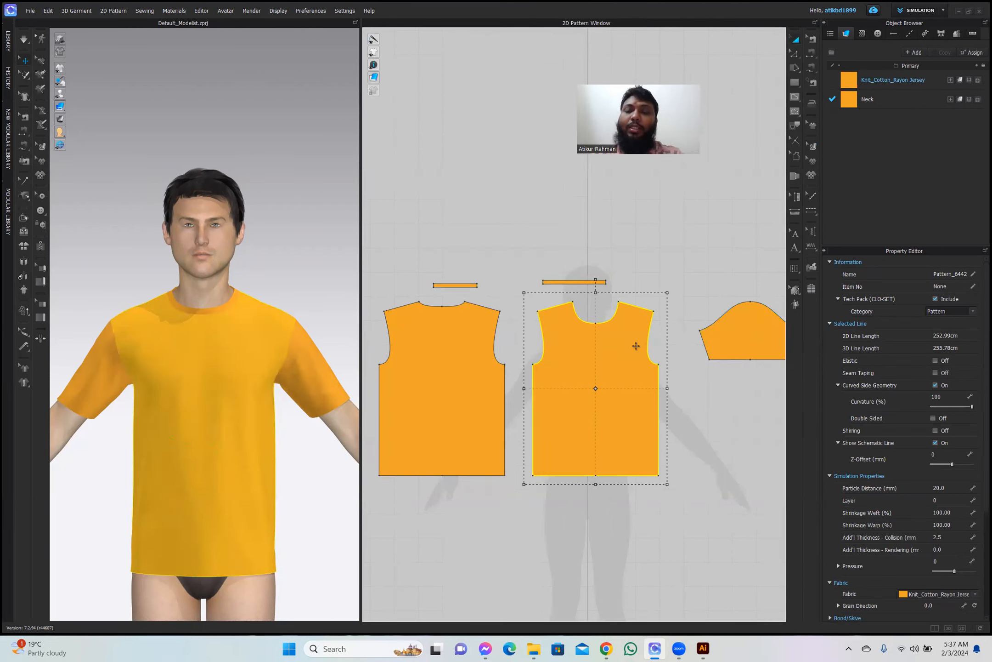
{"action": "left_click", "coordinate": [716, 205]}
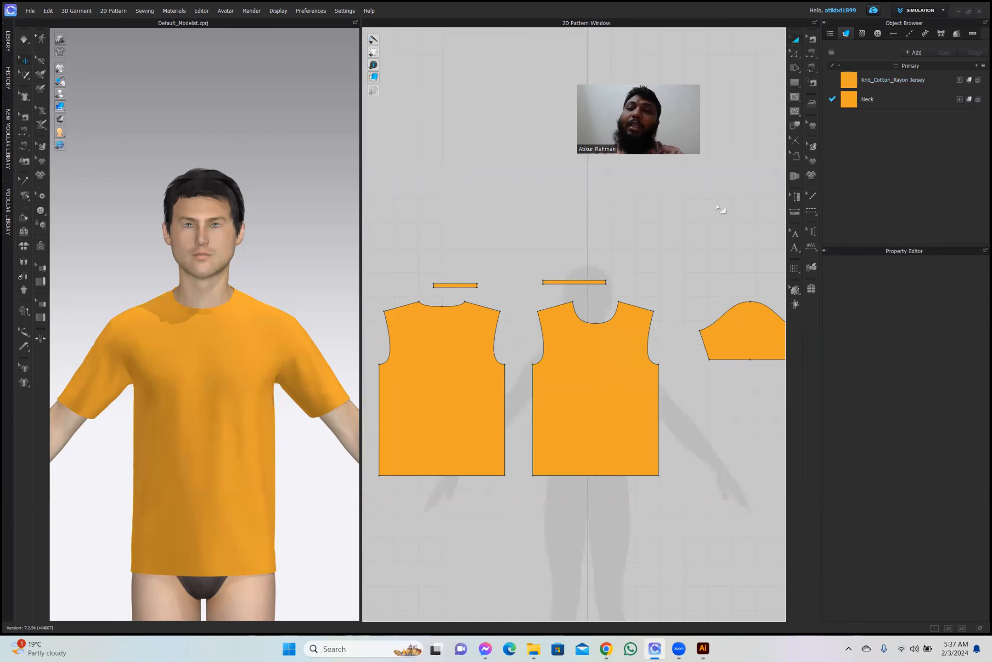
Load LOGO-01 from the desktop as a graphic and place it on the wearer's left chest of the front pattern.
{"action": "left_click", "coordinate": [811, 176]}
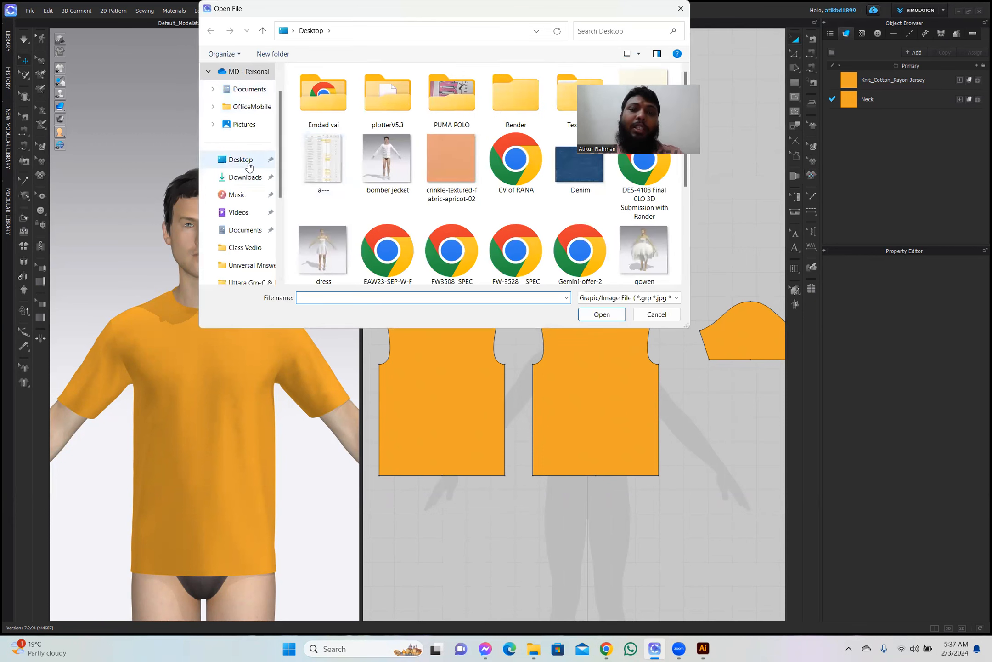
{"action": "left_click", "coordinate": [240, 160]}
{"action": "scroll", "coordinate": [505, 216], "scroll_direction": "down", "scroll_amount": 4}
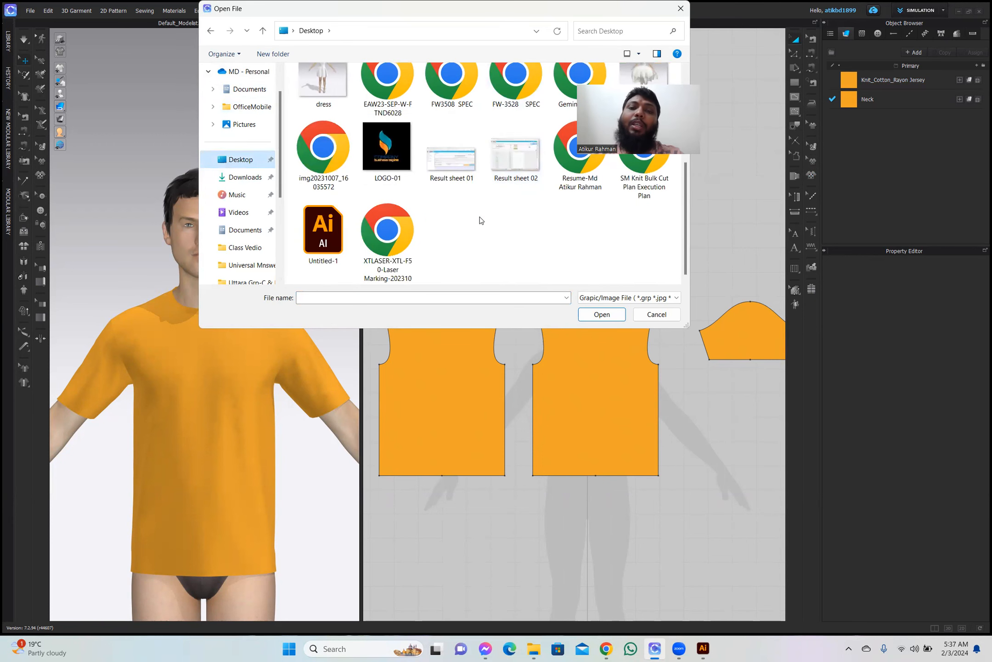
{"action": "left_click", "coordinate": [385, 157]}
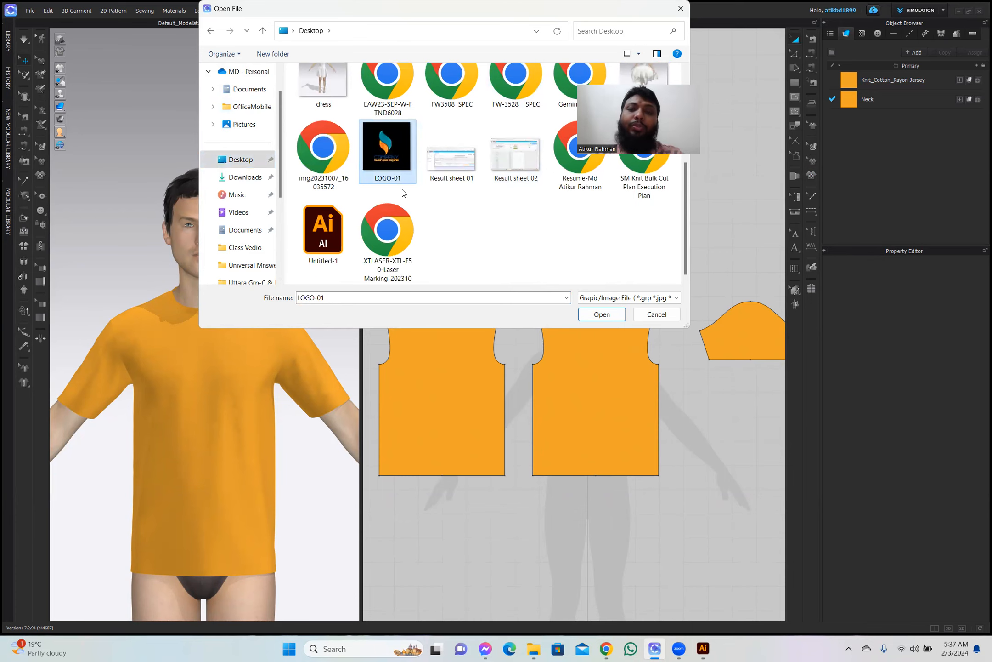
{"action": "left_click", "coordinate": [602, 314]}
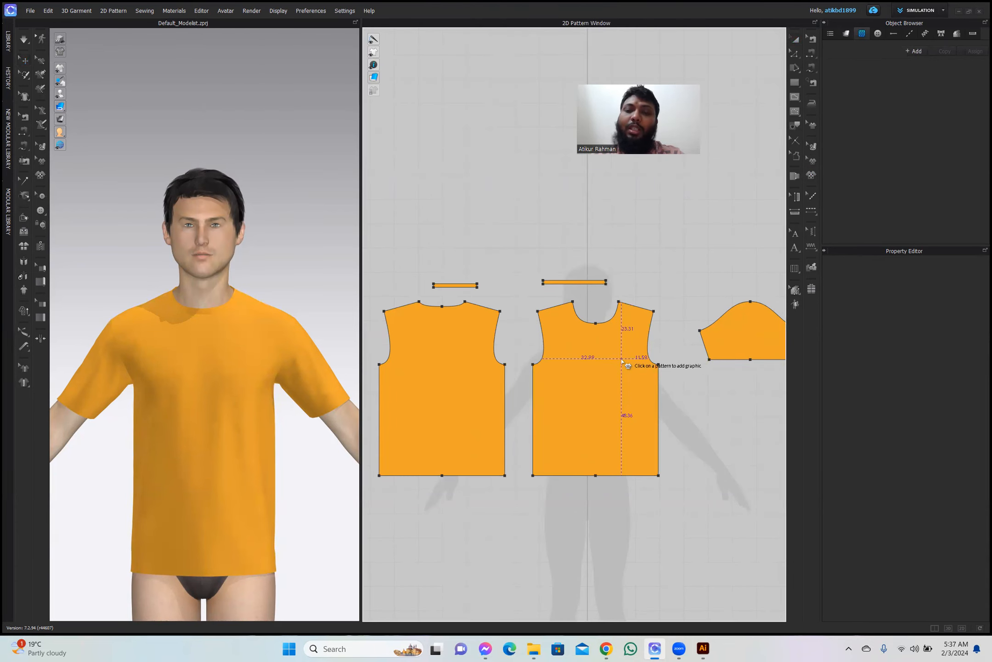
{"action": "left_click", "coordinate": [619, 359]}
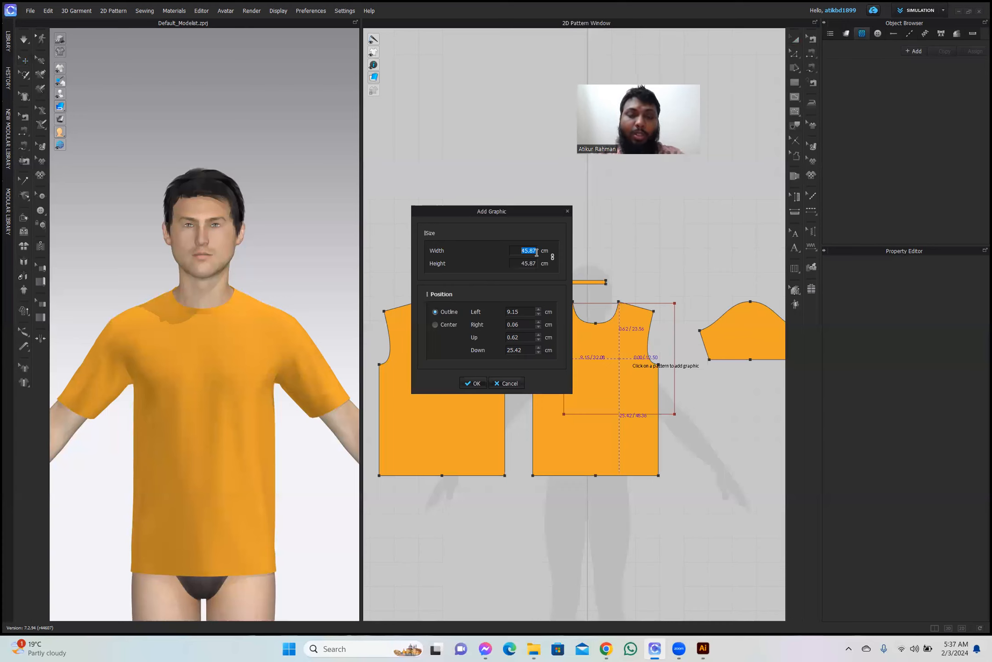
Set the new graphic's size to 15 cm wide and 16 cm high and add it to the front pattern.
{"action": "type", "text": "16"}
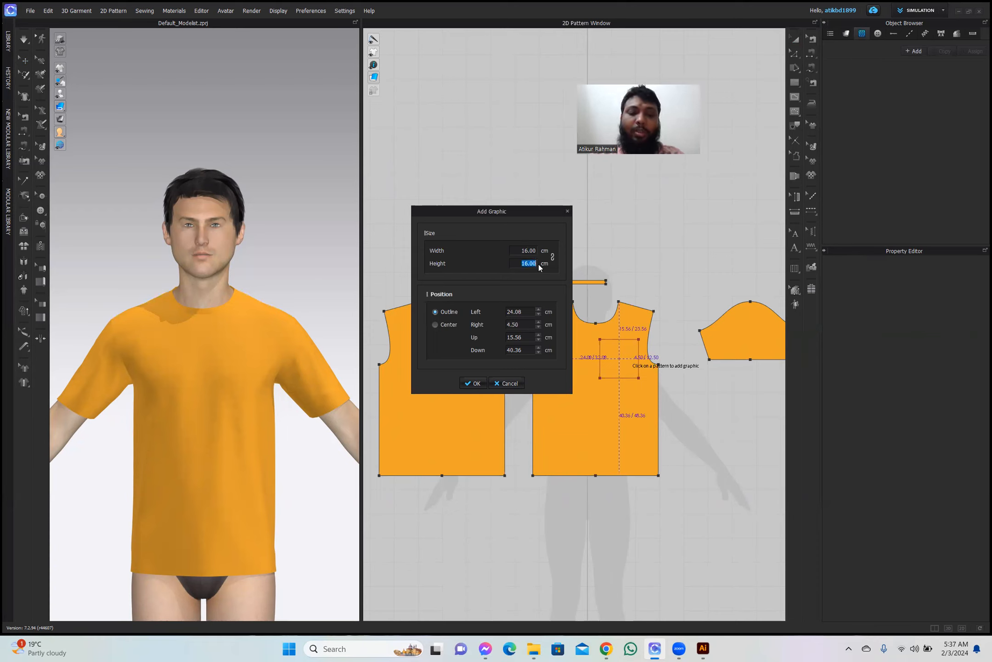
{"action": "type", "text": "15"}
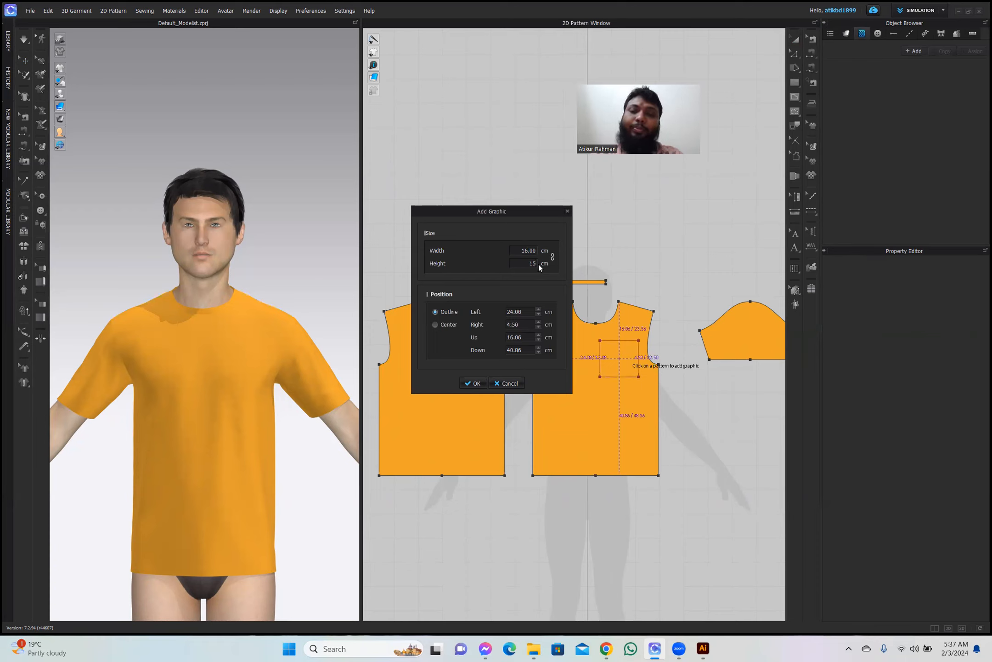
{"action": "double_click", "coordinate": [534, 252]}
{"action": "key", "text": "BackSpace"}
{"action": "double_click", "coordinate": [533, 264]}
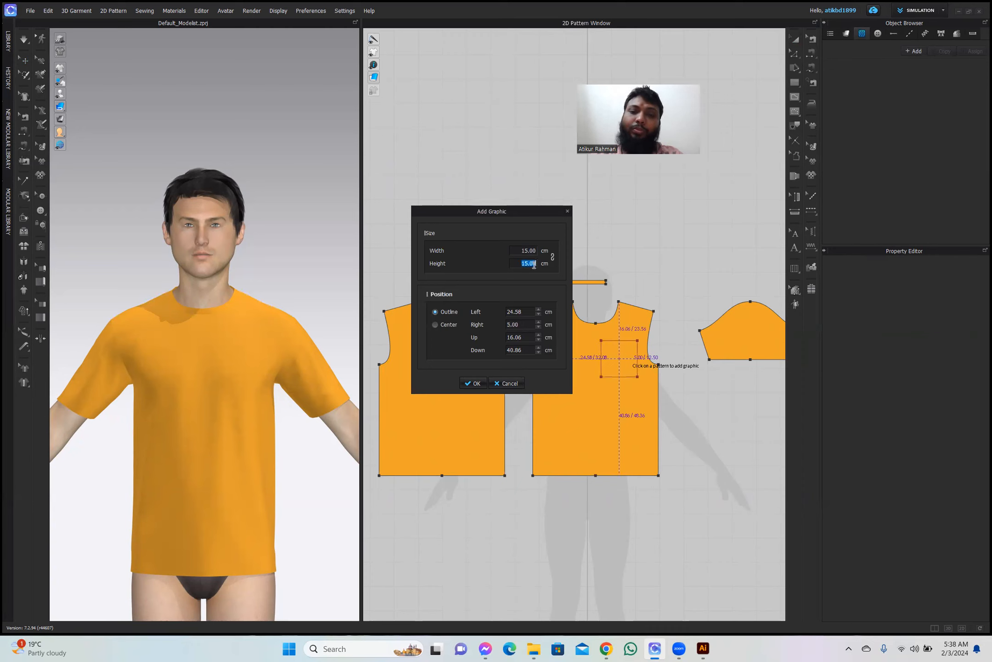
{"action": "type", "text": "16"}
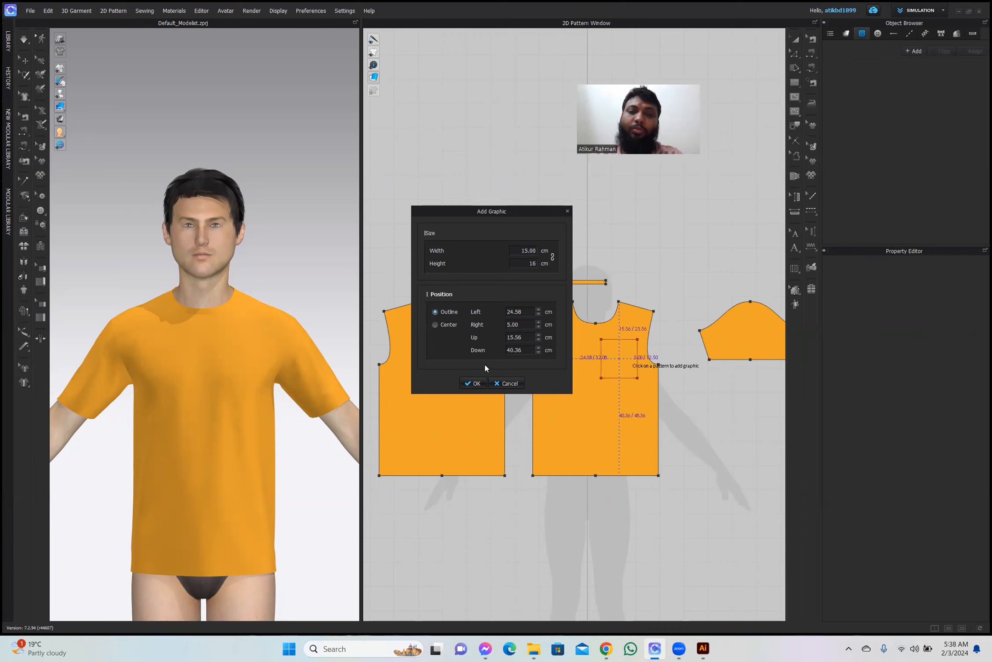
{"action": "left_click", "coordinate": [476, 383]}
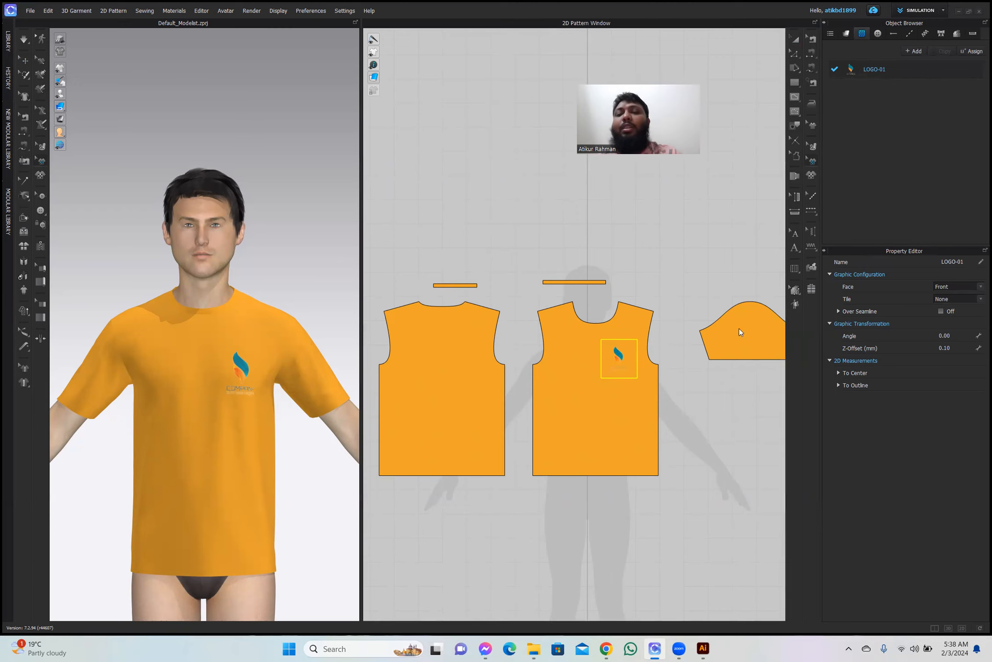
Enlarge the chest logo on the 3D garment and reduce it slightly on the front pattern.
{"action": "left_click", "coordinate": [619, 354]}
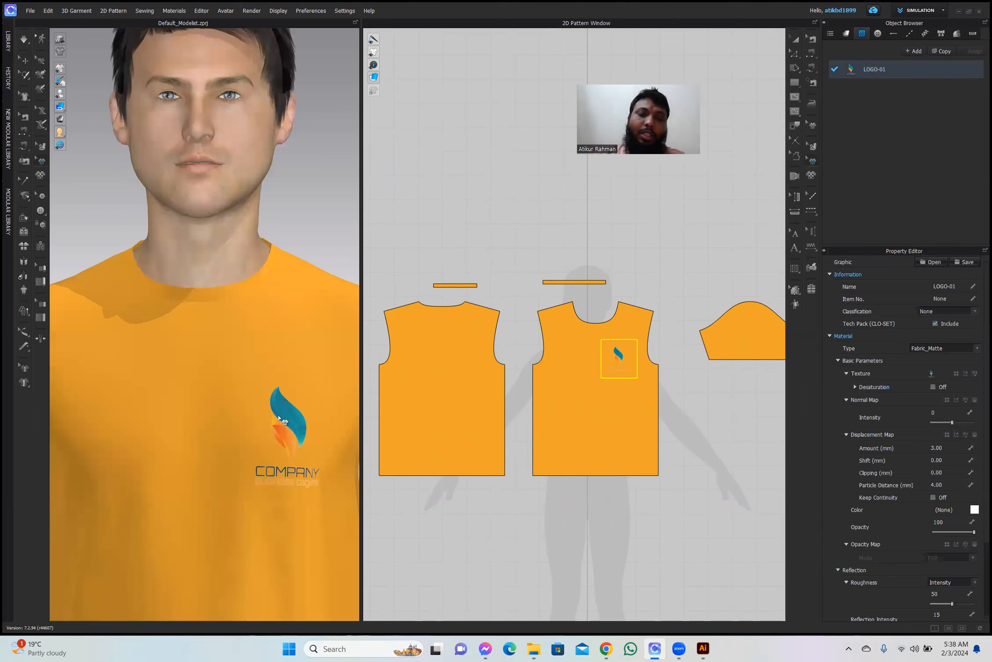
{"action": "scroll", "coordinate": [295, 427], "scroll_direction": "up", "scroll_amount": 2}
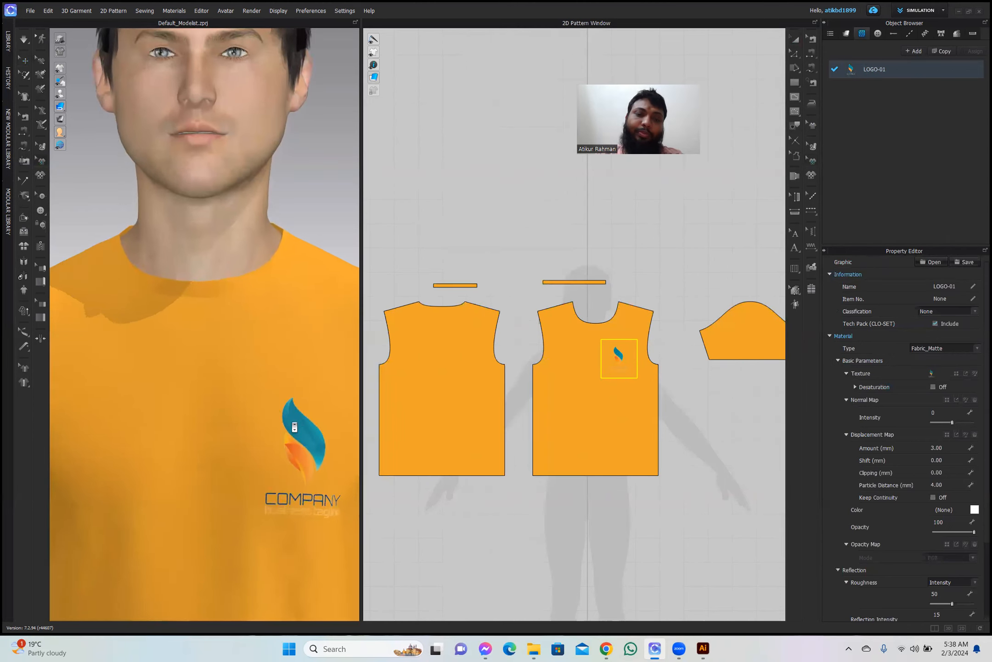
{"action": "scroll", "coordinate": [295, 426], "scroll_direction": "up", "scroll_amount": 3}
{"action": "left_click", "coordinate": [278, 404]}
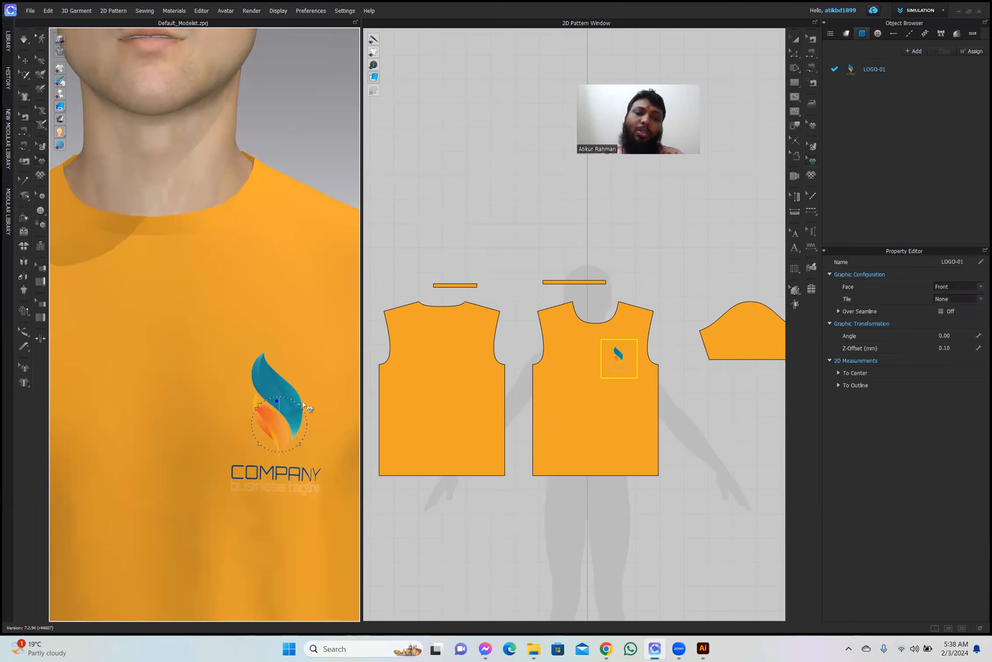
{"action": "mouse_move", "coordinate": [306, 405]}
{"action": "left_mouse_down"}
{"action": "mouse_move", "coordinate": [342, 379]}
{"action": "mouse_move", "coordinate": [314, 401]}
{"action": "left_mouse_up"}
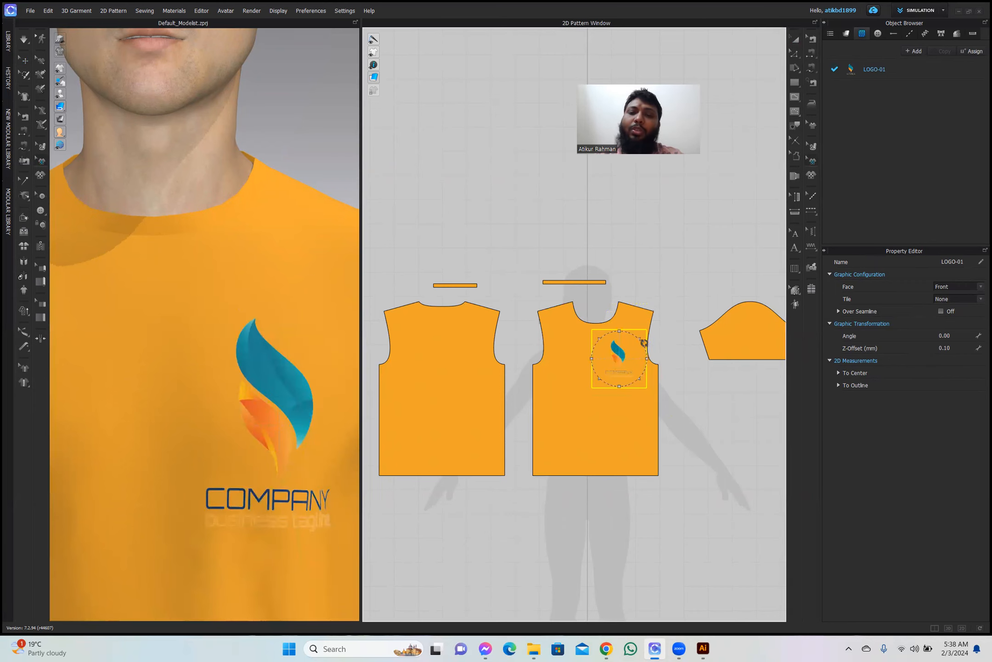
{"action": "mouse_move", "coordinate": [639, 339]}
{"action": "left_mouse_down"}
{"action": "mouse_move", "coordinate": [680, 298]}
{"action": "mouse_move", "coordinate": [637, 345]}
{"action": "left_mouse_up"}
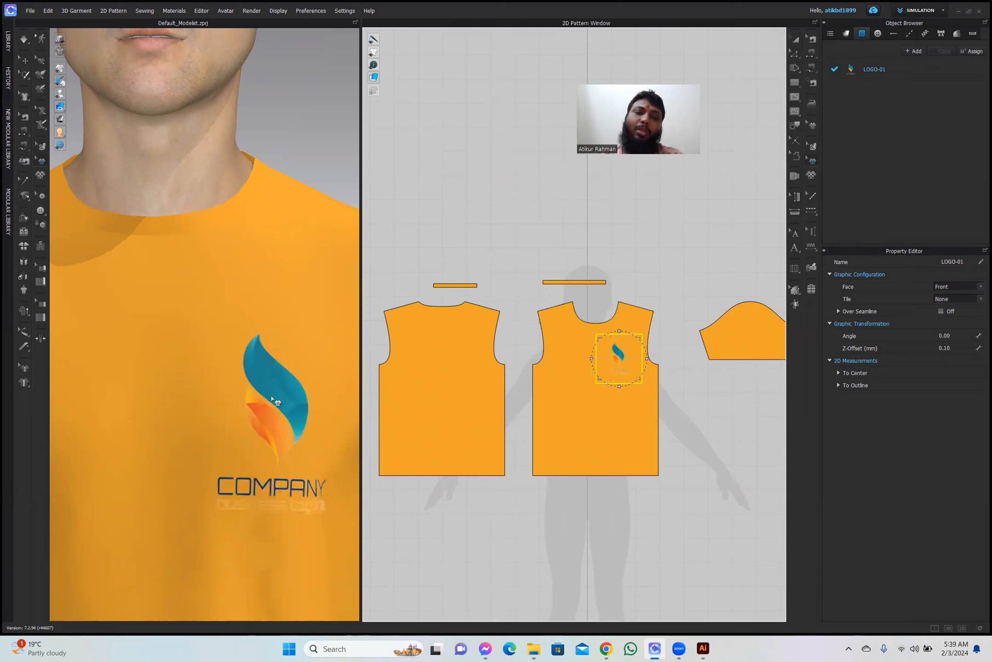
Delete the logo graphic from the chest of the front pattern.
{"action": "scroll", "coordinate": [274, 400], "scroll_direction": "down", "scroll_amount": 3}
{"action": "scroll", "coordinate": [274, 400], "scroll_direction": "down", "scroll_amount": 2}
{"action": "scroll", "coordinate": [256, 432], "scroll_direction": "down", "scroll_amount": 2}
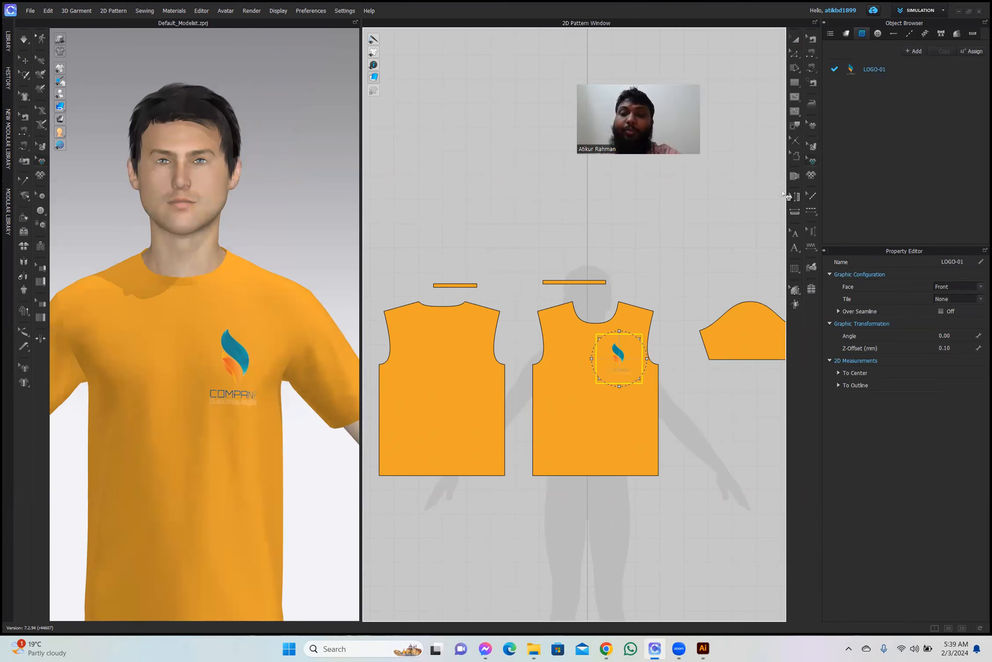
{"action": "key", "text": "Delete"}
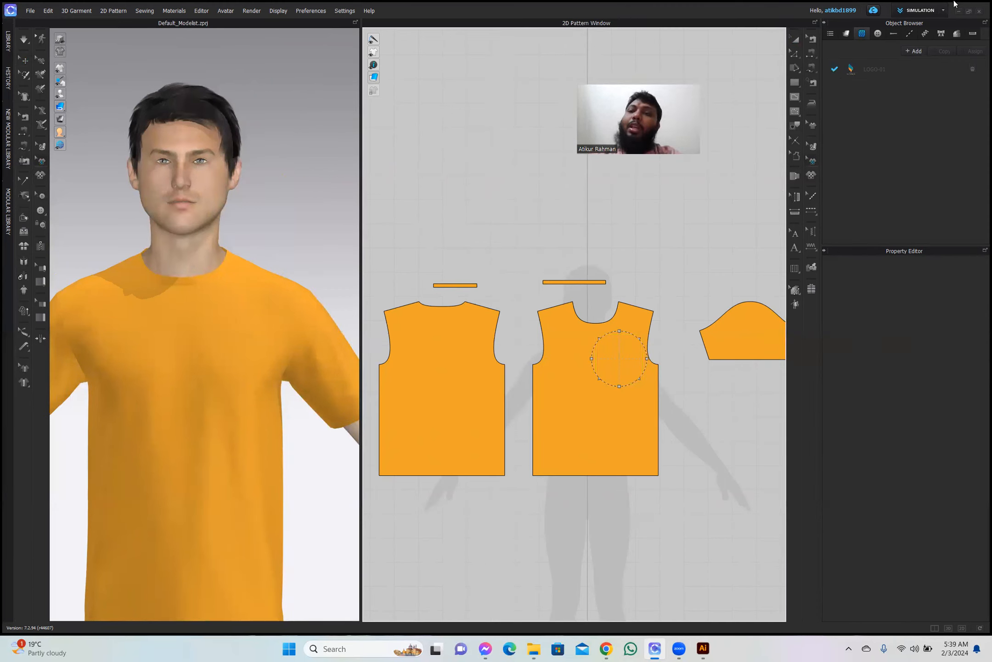
Remove LOGO-01 from the graphics list, then switch to Chrome and close the Freepik flame logo page.
{"action": "left_click", "coordinate": [972, 70]}
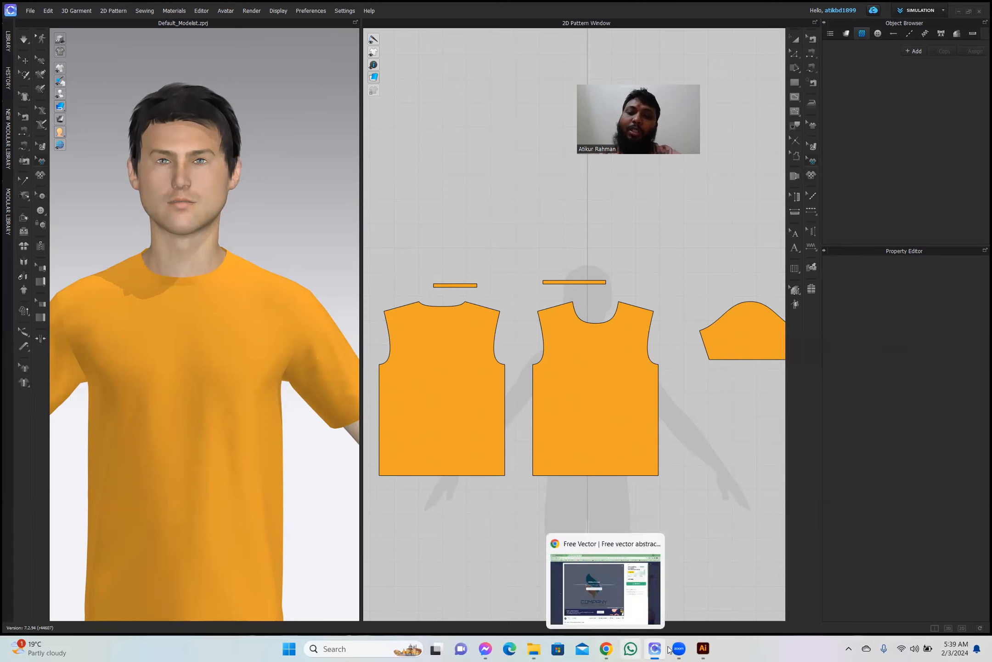
{"action": "mouse_move", "coordinate": [670, 647]}
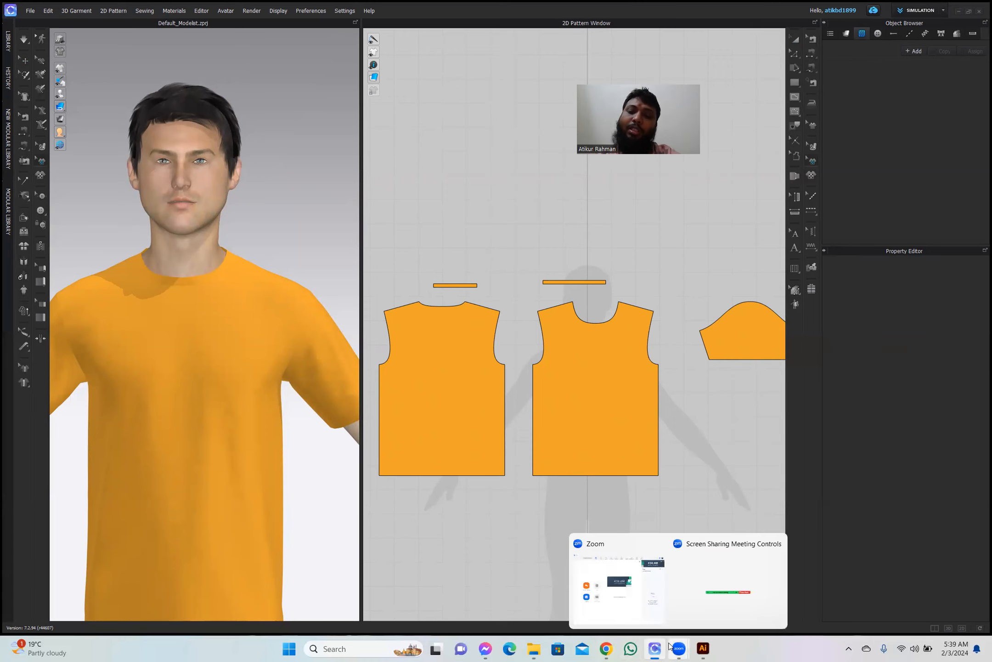
{"action": "mouse_move", "coordinate": [611, 648]}
{"action": "left_click", "coordinate": [611, 648]}
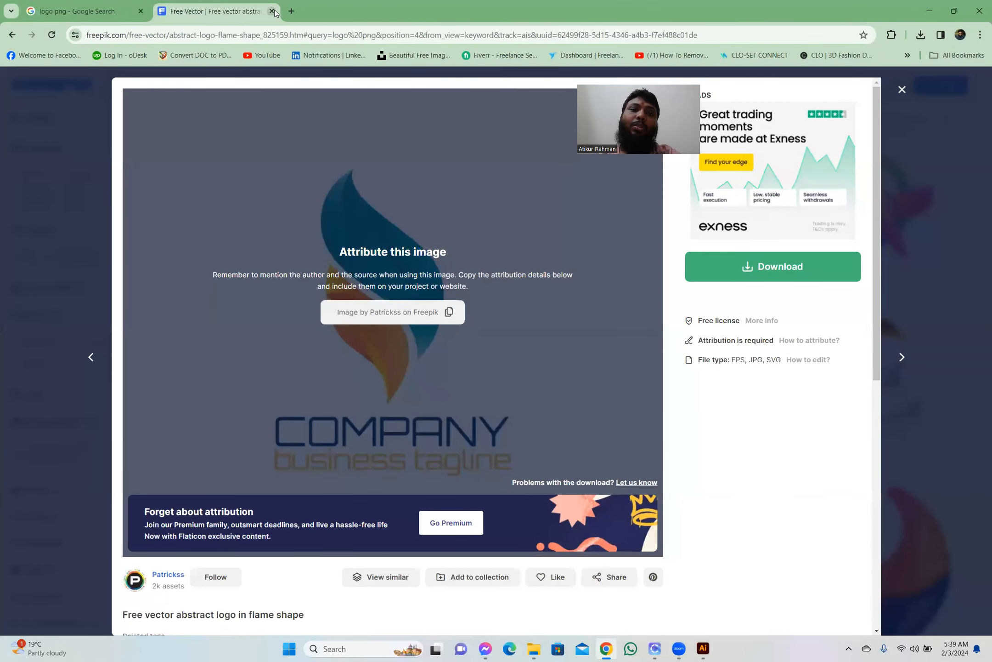
{"action": "left_click", "coordinate": [272, 11]}
{"action": "scroll", "coordinate": [195, 111], "scroll_direction": "up", "scroll_amount": 1}
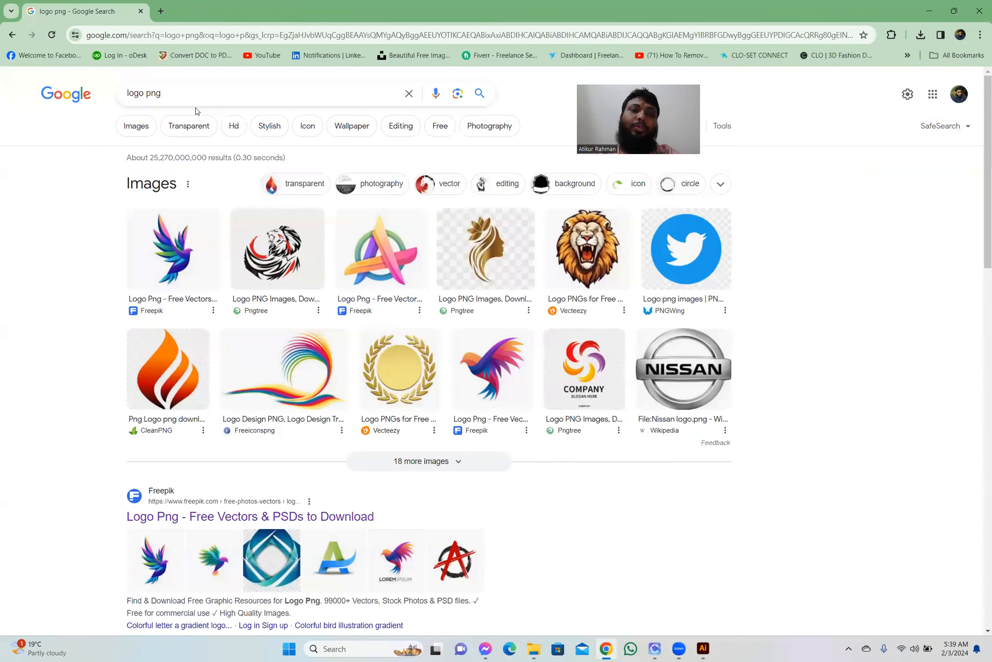
Search Google for "aop print".
{"action": "left_click", "coordinate": [172, 93]}
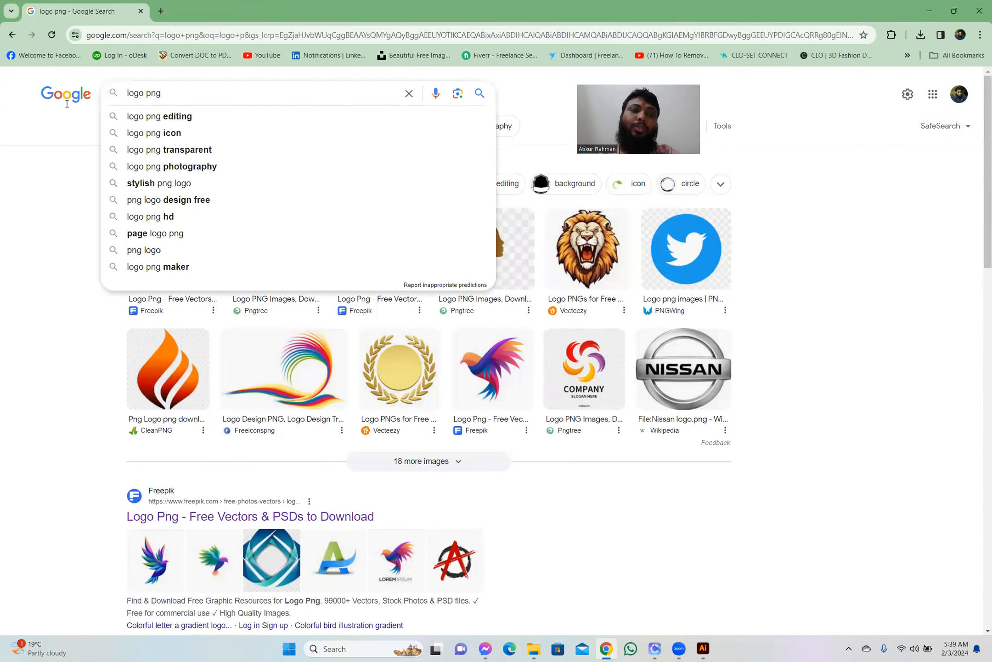
{"action": "key", "text": "ctrl+a"}
{"action": "type", "text": "aop"}
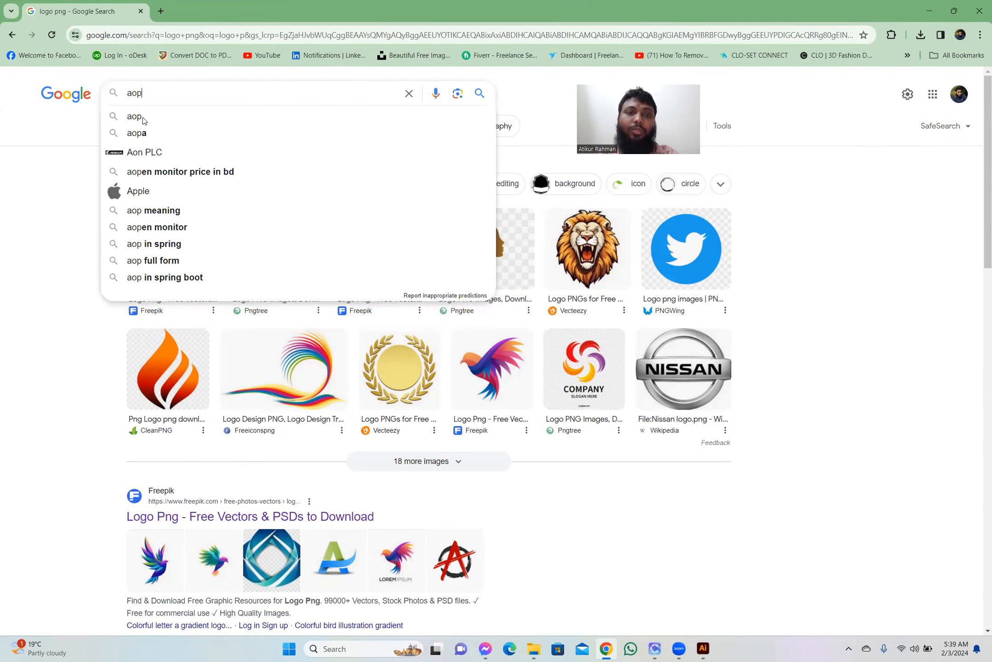
{"action": "type", "text": " p"}
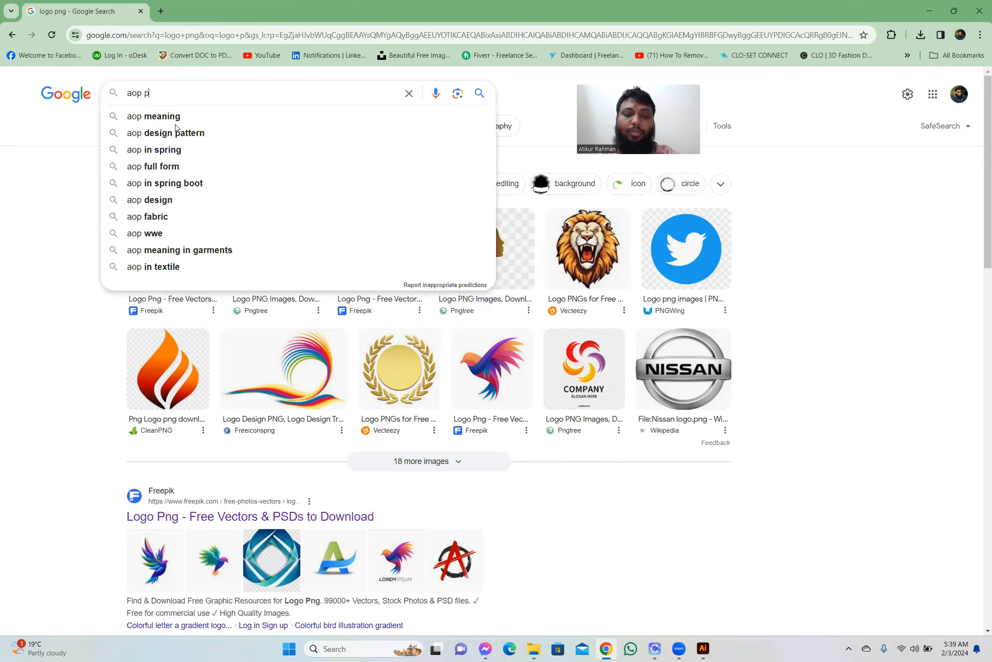
{"action": "left_click", "coordinate": [157, 118]}
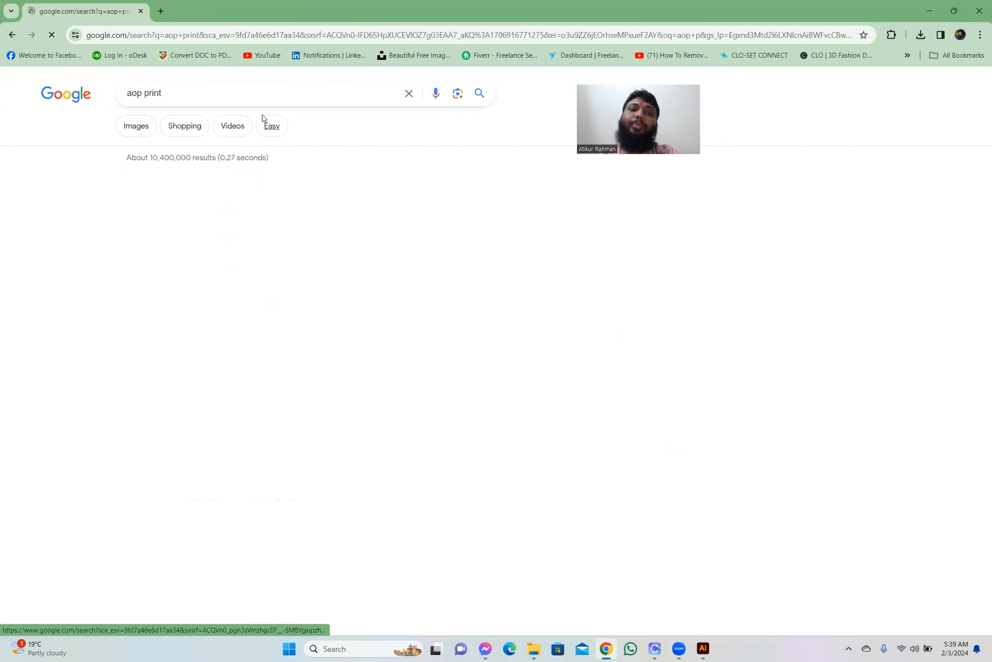
Look through the web results for aop print and show the image results.
{"action": "scroll", "coordinate": [214, 448], "scroll_direction": "down", "scroll_amount": 3}
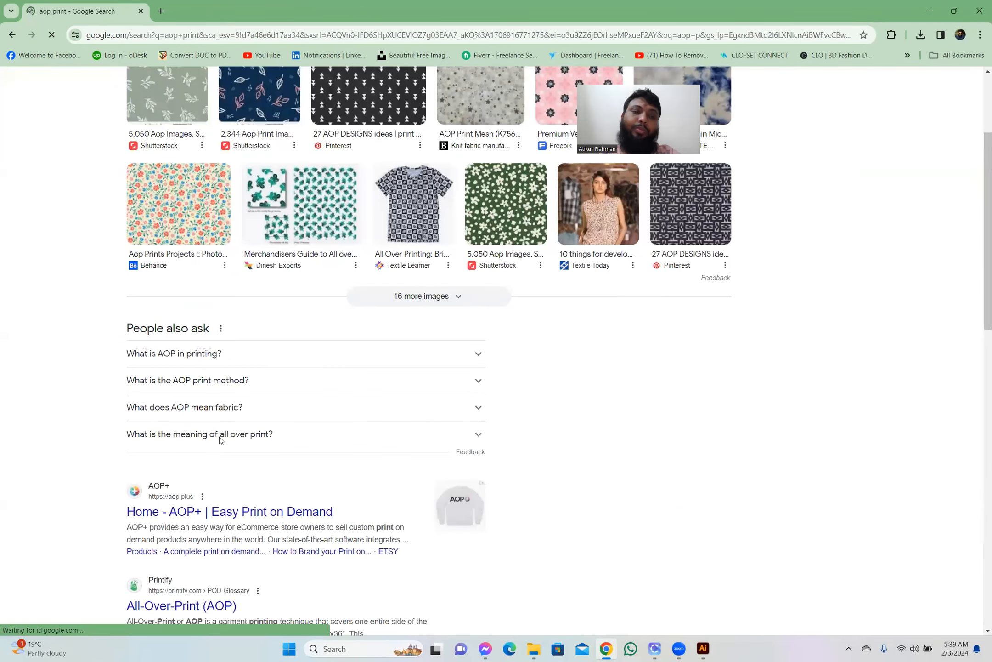
{"action": "scroll", "coordinate": [234, 403], "scroll_direction": "down", "scroll_amount": 2}
{"action": "scroll", "coordinate": [233, 413], "scroll_direction": "down", "scroll_amount": 10}
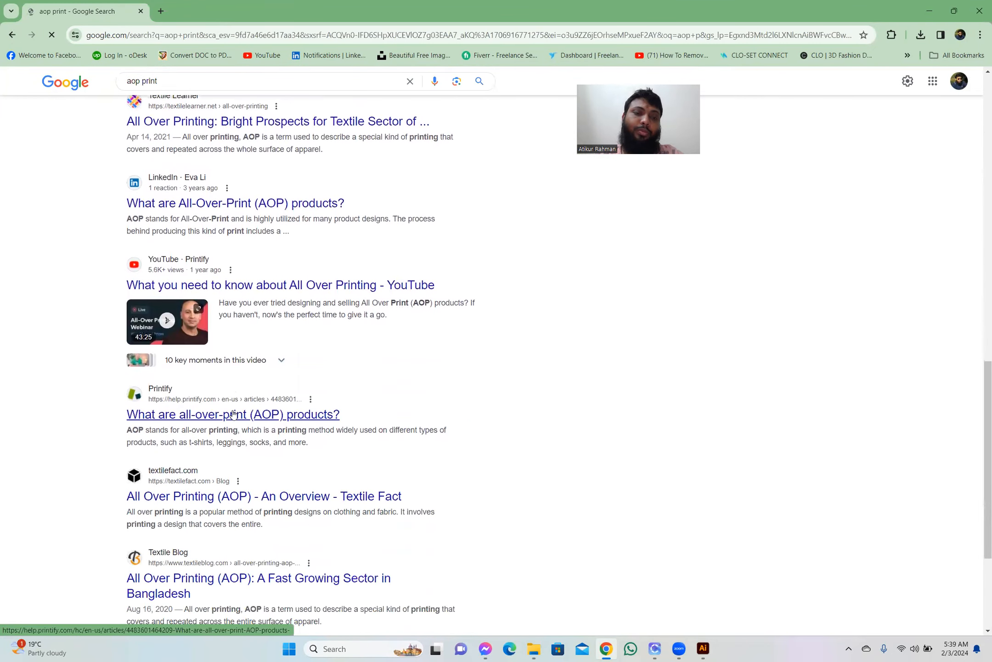
{"action": "scroll", "coordinate": [233, 413], "scroll_direction": "down", "scroll_amount": 4}
{"action": "scroll", "coordinate": [233, 414], "scroll_direction": "up", "scroll_amount": 6}
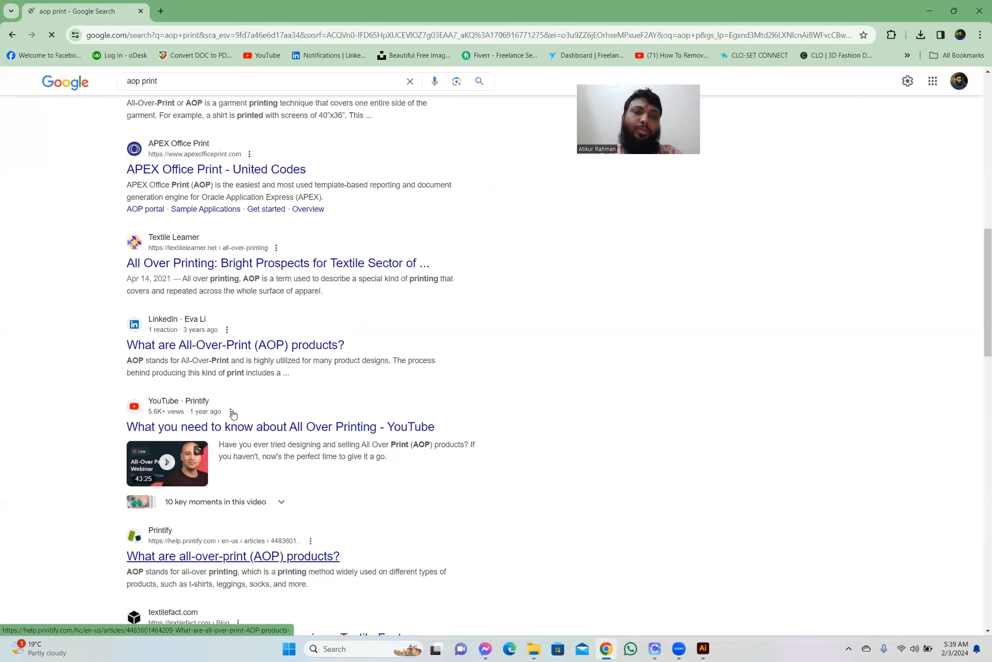
{"action": "scroll", "coordinate": [233, 414], "scroll_direction": "up", "scroll_amount": 9}
{"action": "scroll", "coordinate": [210, 194], "scroll_direction": "up", "scroll_amount": 4}
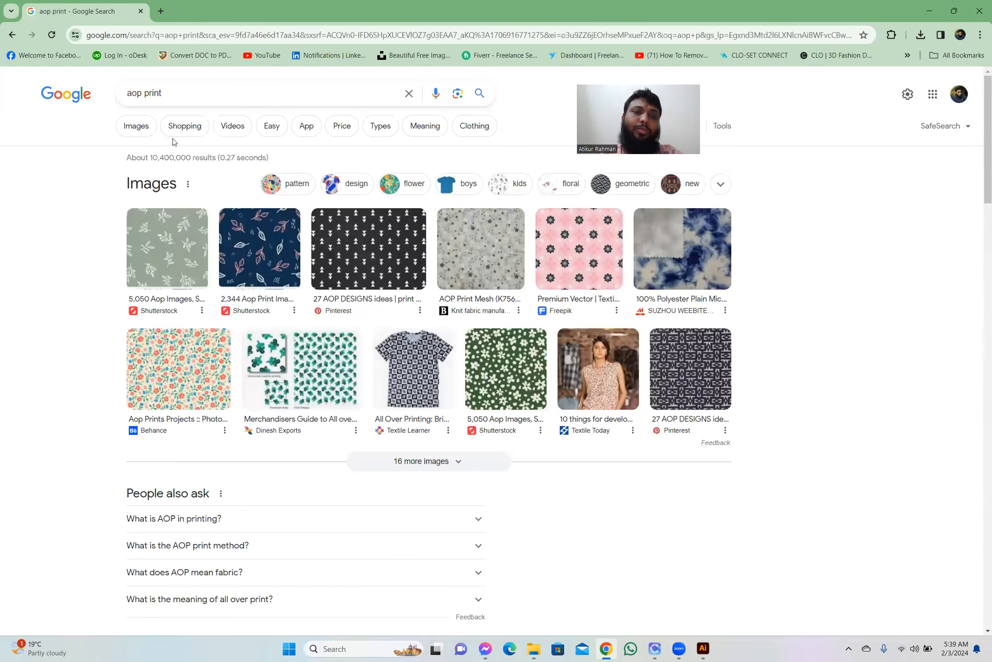
{"action": "left_click", "coordinate": [272, 269]}
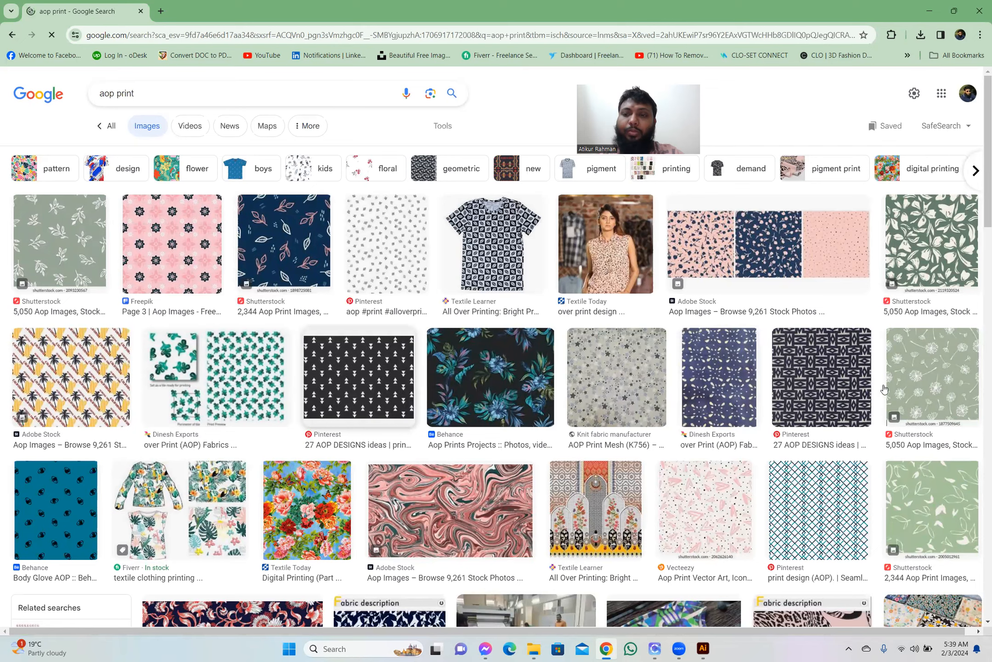
Open the dark geometric block-and-diamond print from the image results and go to its pin on the Pinterest board.
{"action": "middle_click", "coordinate": [810, 382]}
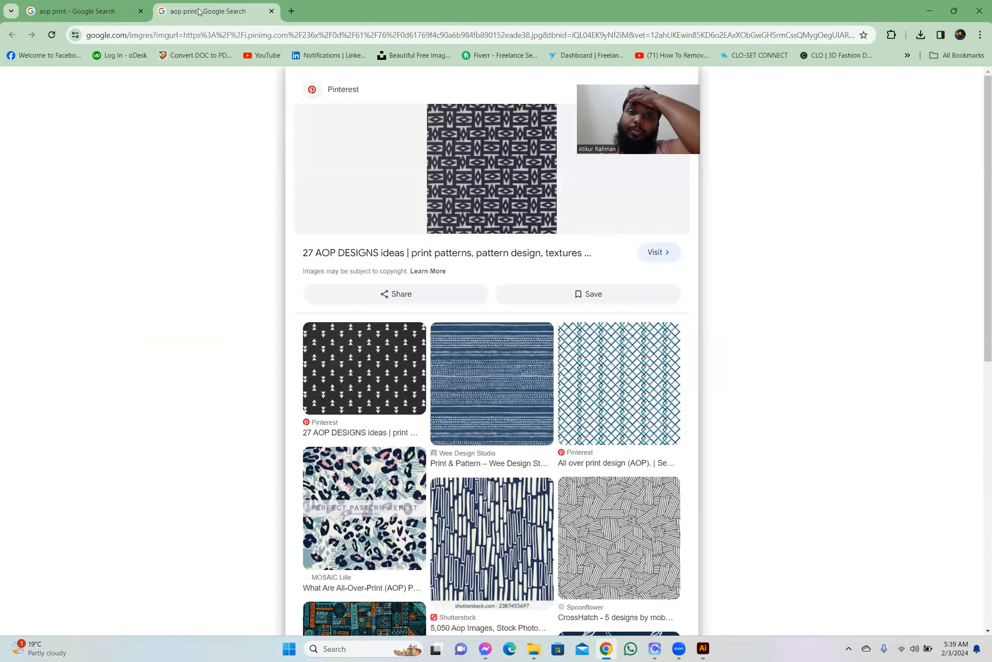
{"action": "left_click", "coordinate": [201, 9]}
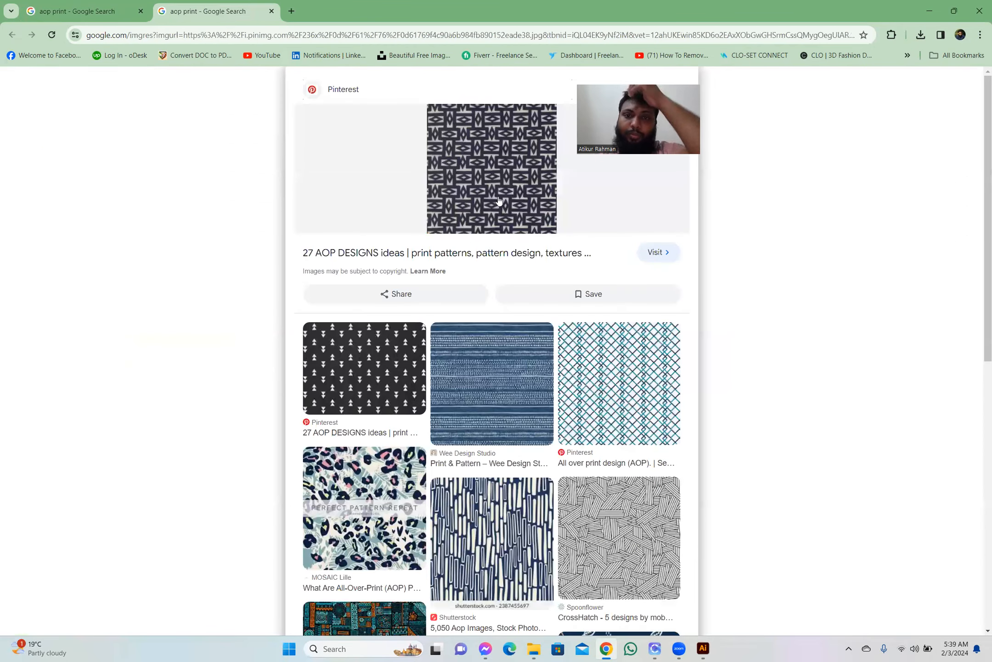
{"action": "left_click", "coordinate": [451, 258]}
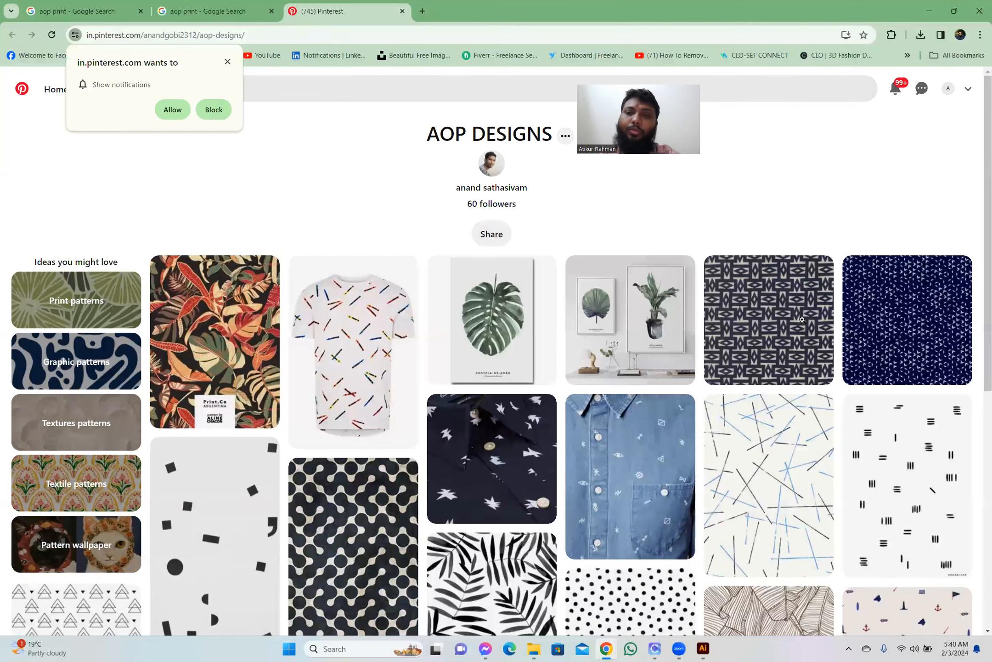
{"action": "left_click", "coordinate": [802, 319]}
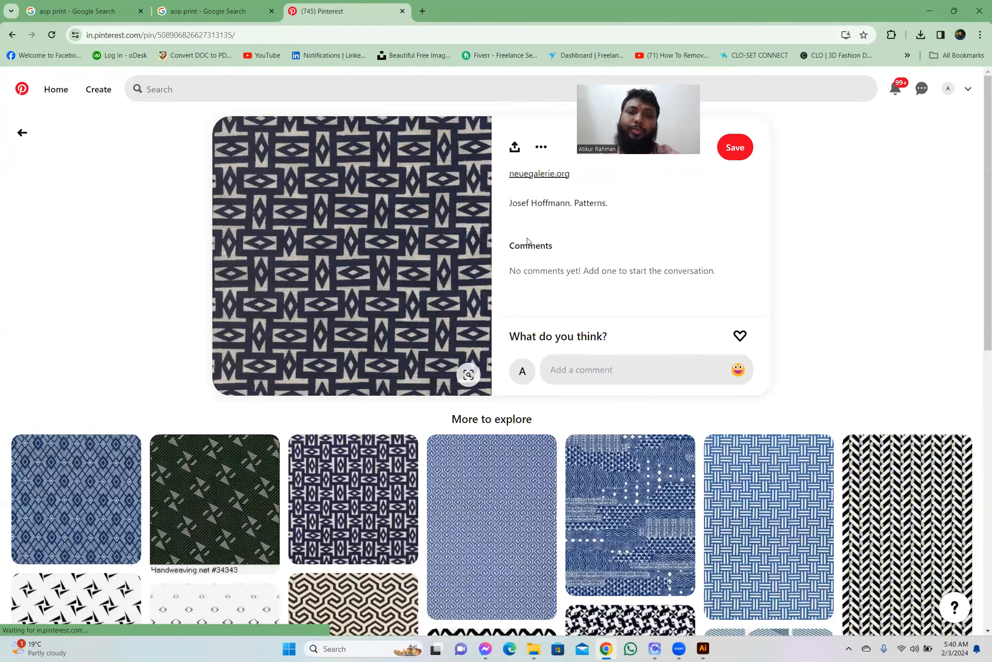
Download the geometric pattern image from the pin and show the file in its folder.
{"action": "left_click", "coordinate": [541, 148]}
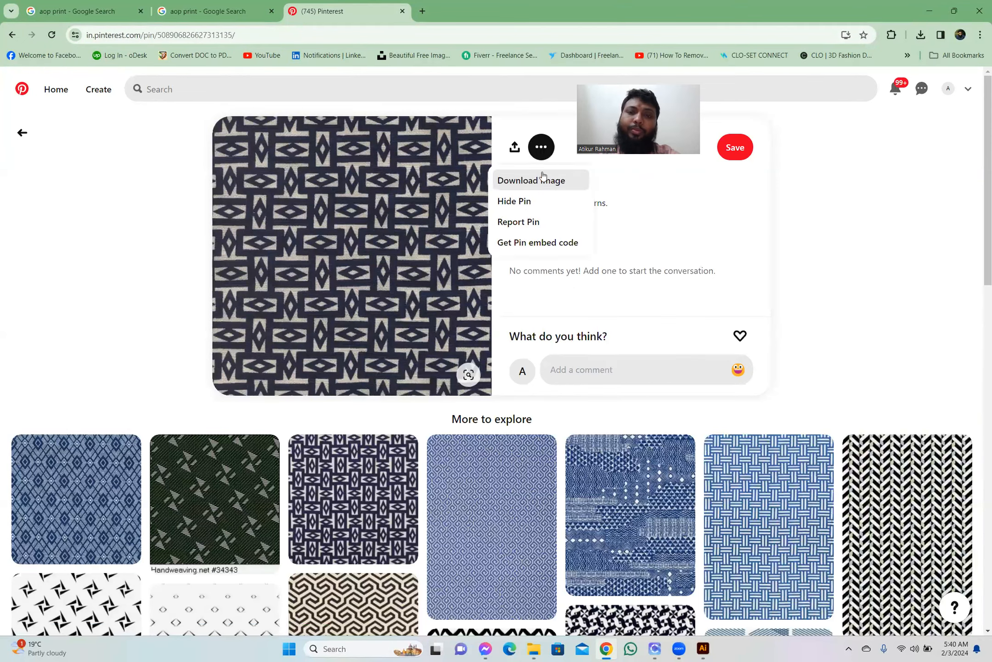
{"action": "left_click", "coordinate": [586, 184]}
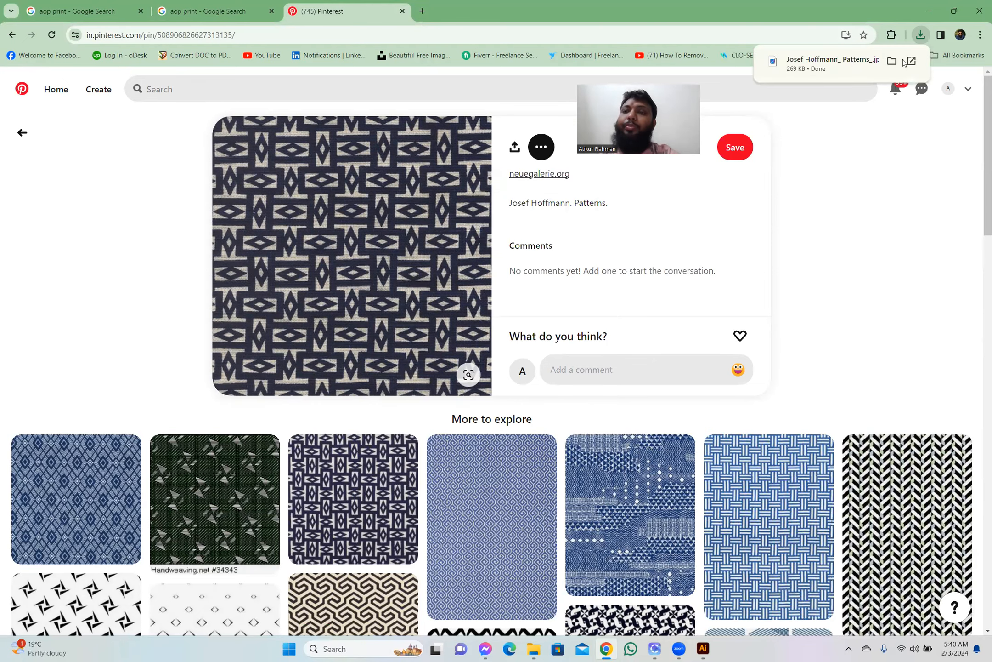
{"action": "left_click", "coordinate": [892, 62]}
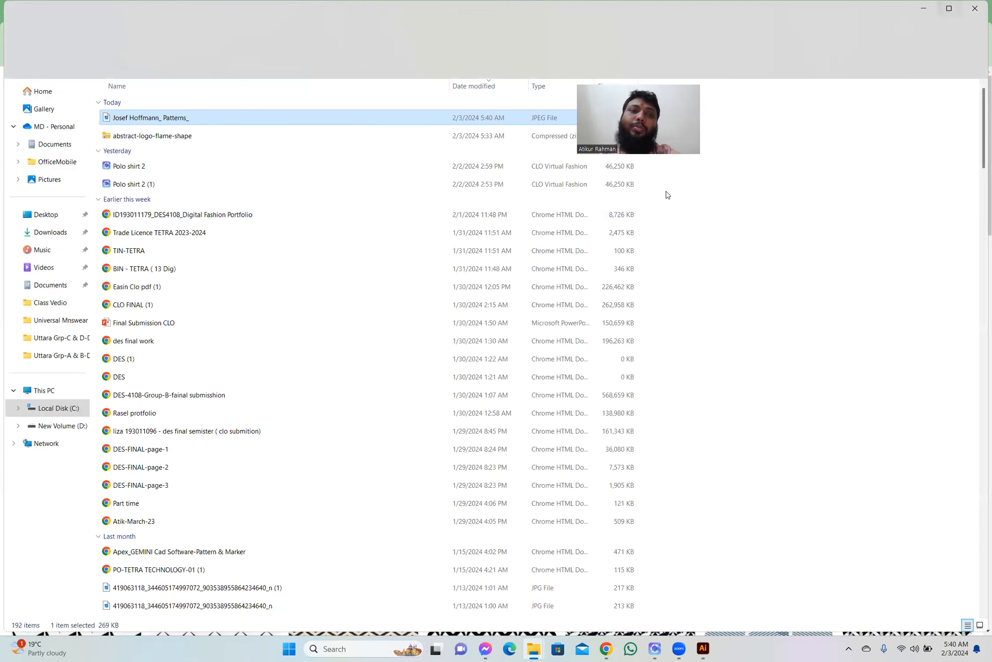
Switch back to CLO and show the garment's fabric list.
{"action": "left_click", "coordinate": [654, 649]}
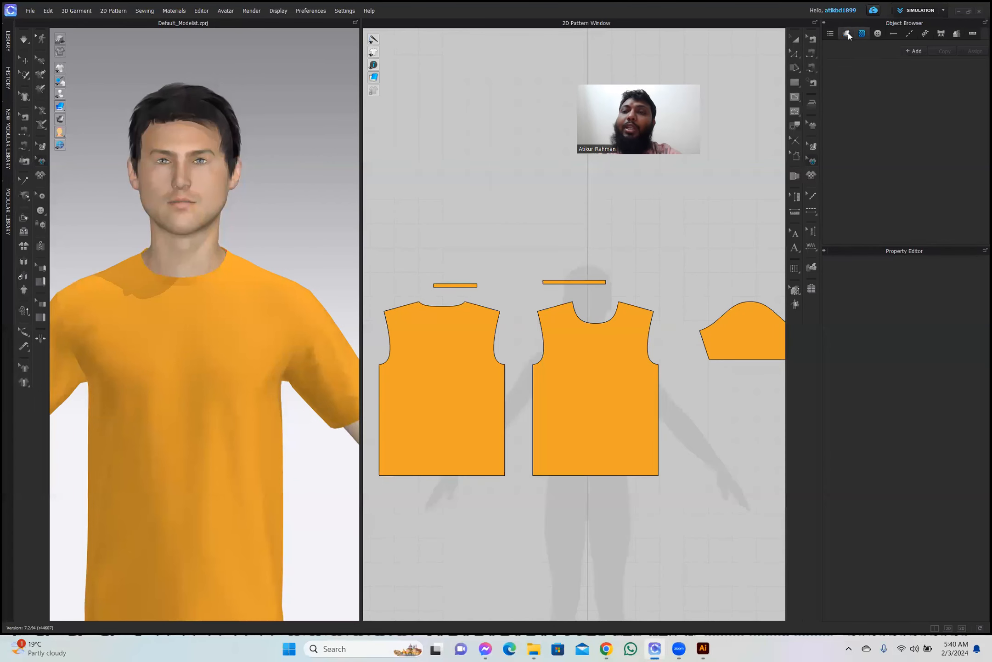
{"action": "left_click", "coordinate": [845, 33]}
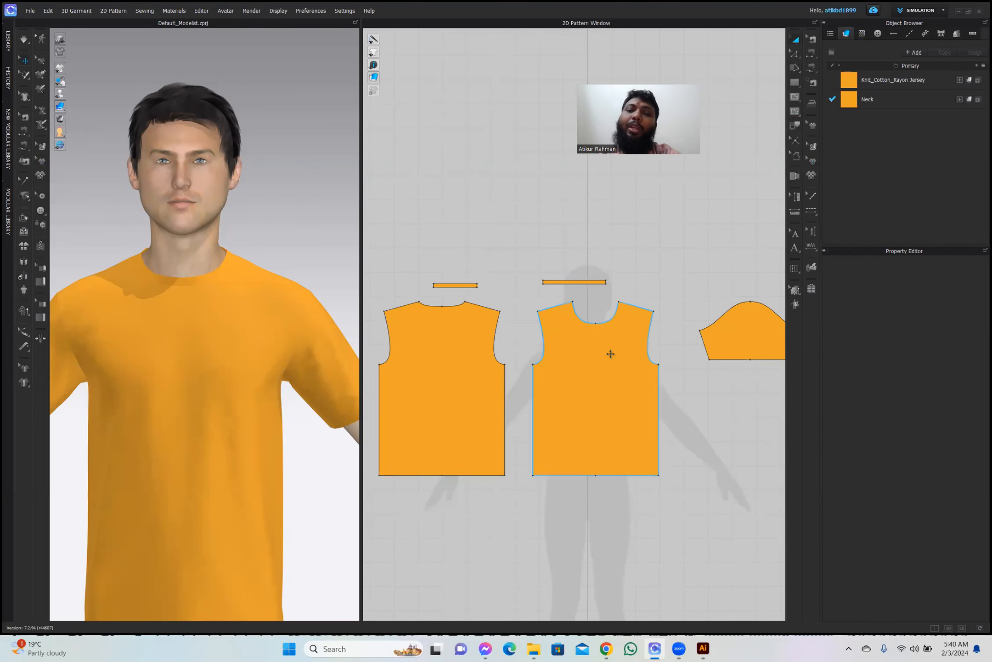
{"action": "scroll", "coordinate": [604, 388], "scroll_direction": "down", "scroll_amount": 5}
{"action": "scroll", "coordinate": [605, 388], "scroll_direction": "up", "scroll_amount": 10}
{"action": "scroll", "coordinate": [604, 387], "scroll_direction": "up", "scroll_amount": 3}
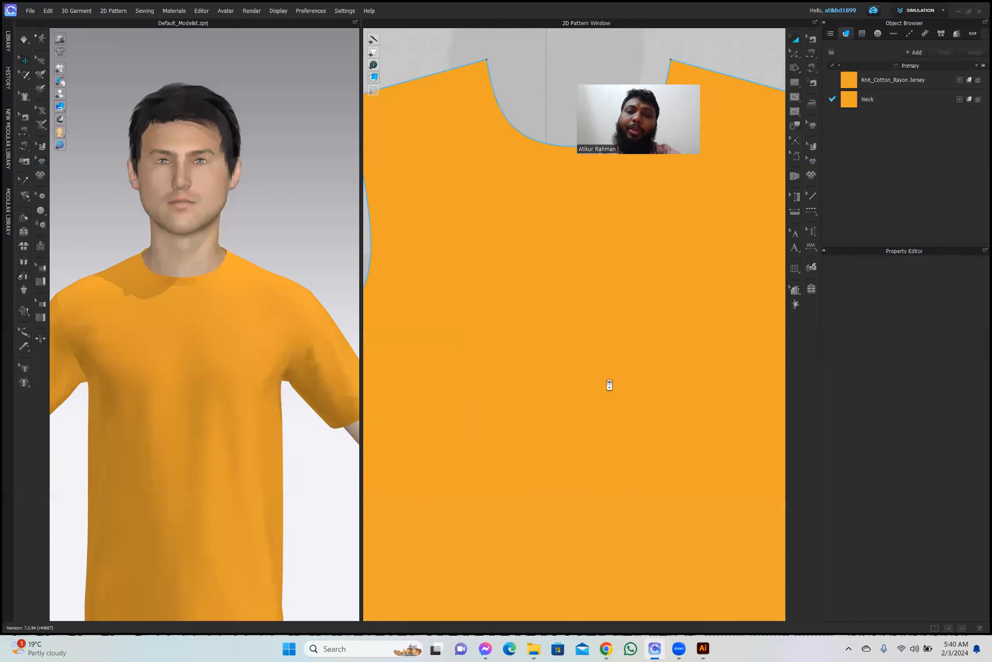
{"action": "scroll", "coordinate": [605, 387], "scroll_direction": "down", "scroll_amount": 5}
{"action": "scroll", "coordinate": [195, 394], "scroll_direction": "down", "scroll_amount": 2}
{"action": "scroll", "coordinate": [195, 394], "scroll_direction": "up", "scroll_amount": 6}
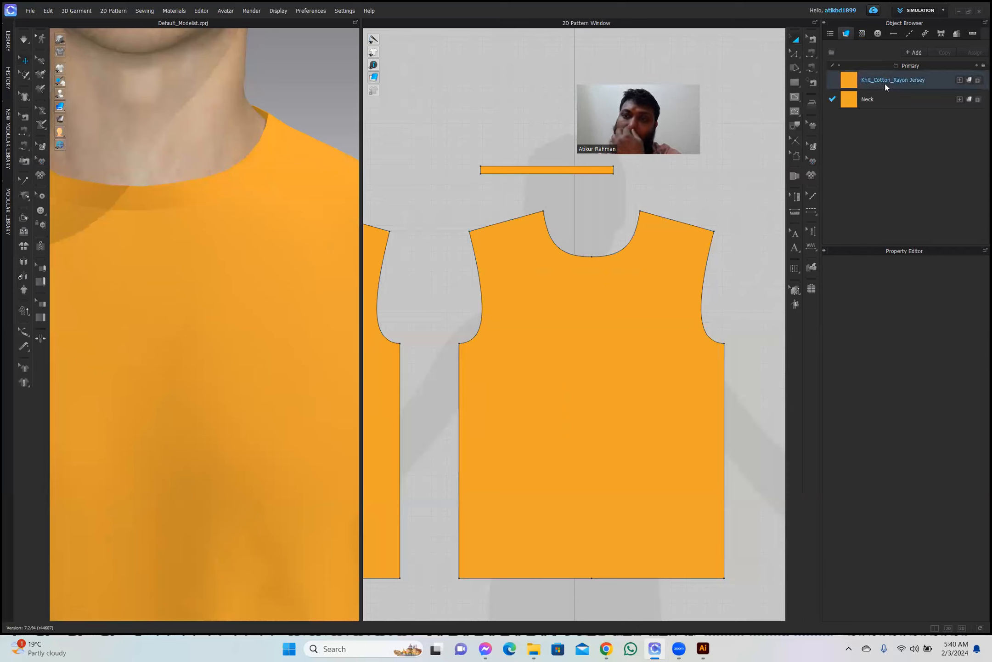
Add the image Josef Hoffmann_ Patterns_ from Downloads as a print on the Knit_Cotton_Rayon Jersey fabric.
{"action": "left_click", "coordinate": [977, 80]}
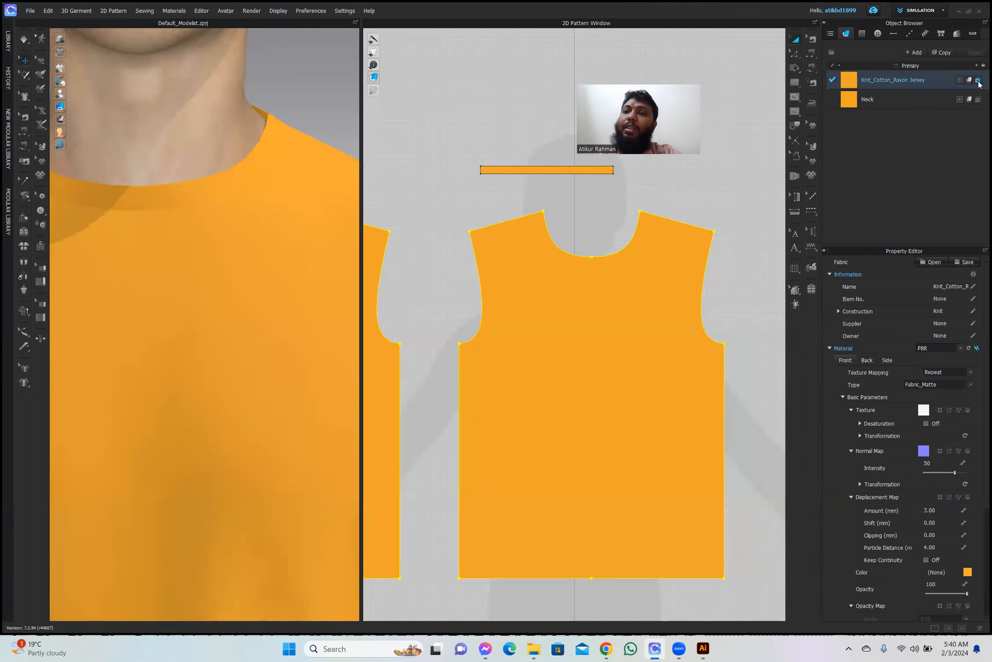
{"action": "left_click", "coordinate": [978, 81]}
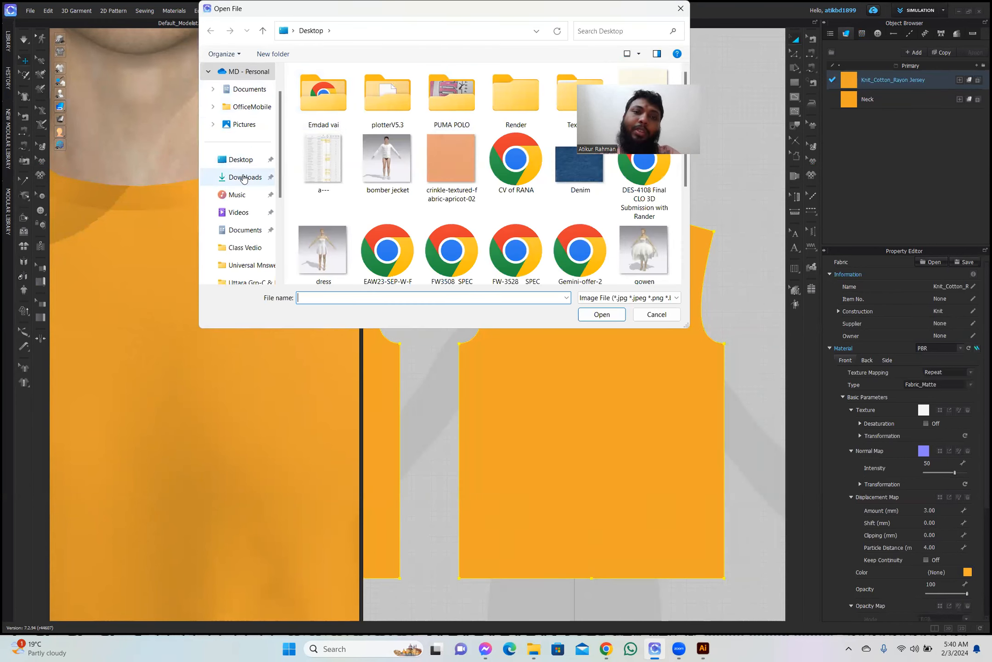
{"action": "left_click", "coordinate": [244, 178]}
{"action": "left_click", "coordinate": [324, 105]}
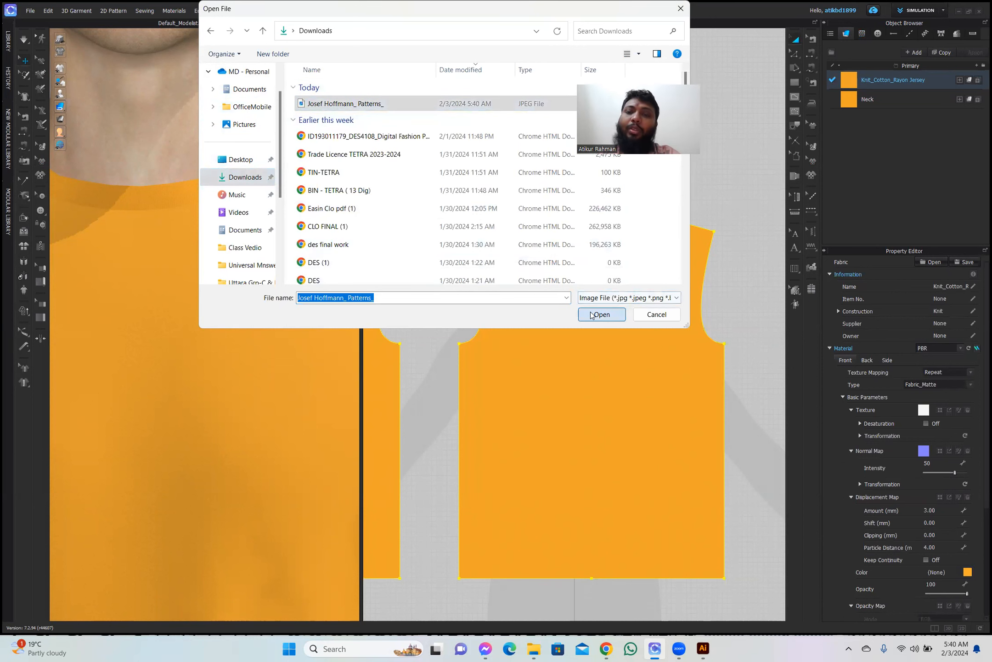
{"action": "left_click", "coordinate": [593, 315]}
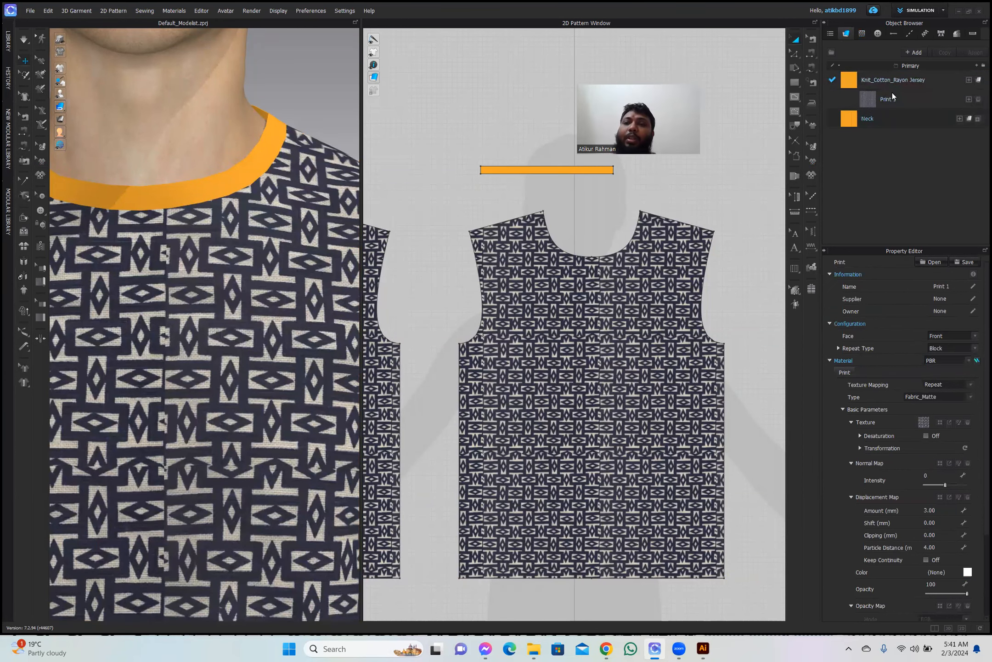
Open the Texture Generator from the jersey's print and examine the all-over print on the whole 3D T-shirt.
{"action": "left_click", "coordinate": [969, 100]}
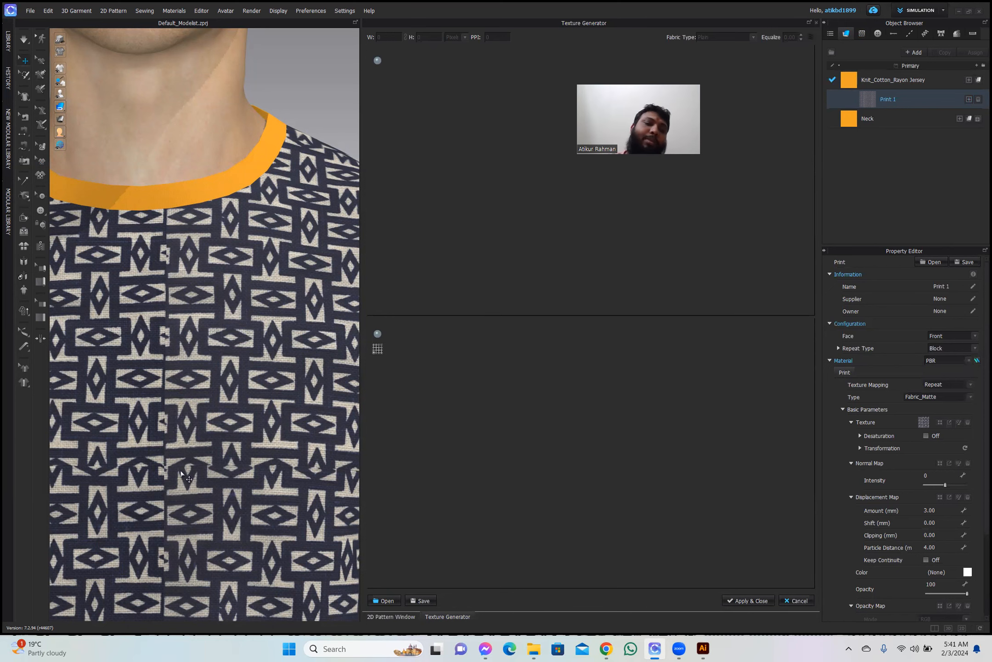
{"action": "scroll", "coordinate": [184, 468], "scroll_direction": "down", "scroll_amount": 4}
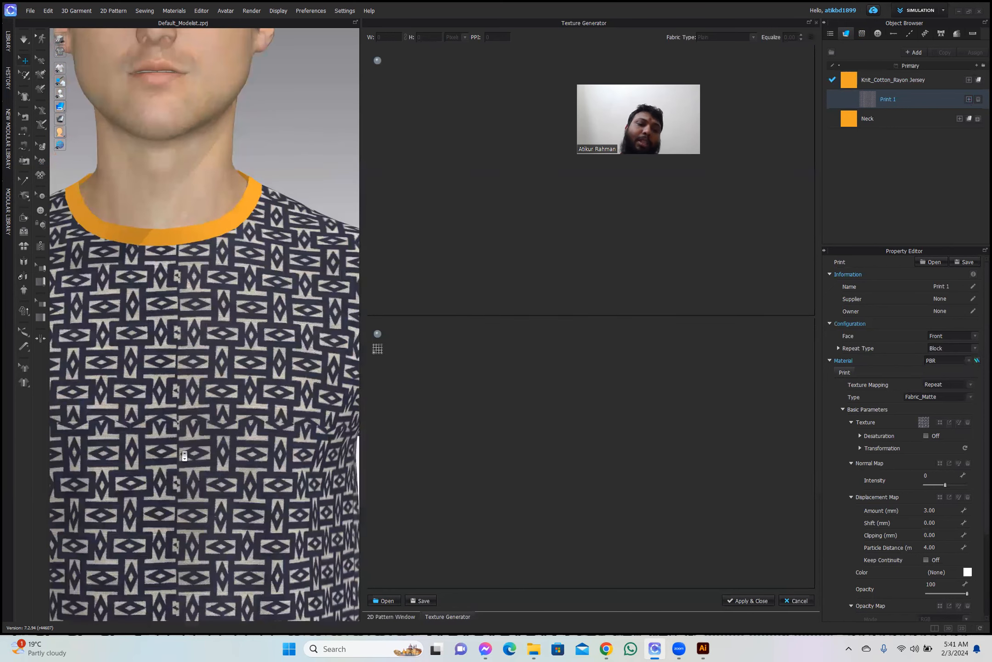
{"action": "scroll", "coordinate": [184, 455], "scroll_direction": "down", "scroll_amount": 5}
{"action": "scroll", "coordinate": [186, 400], "scroll_direction": "down", "scroll_amount": 2}
{"action": "scroll", "coordinate": [193, 294], "scroll_direction": "up", "scroll_amount": 5}
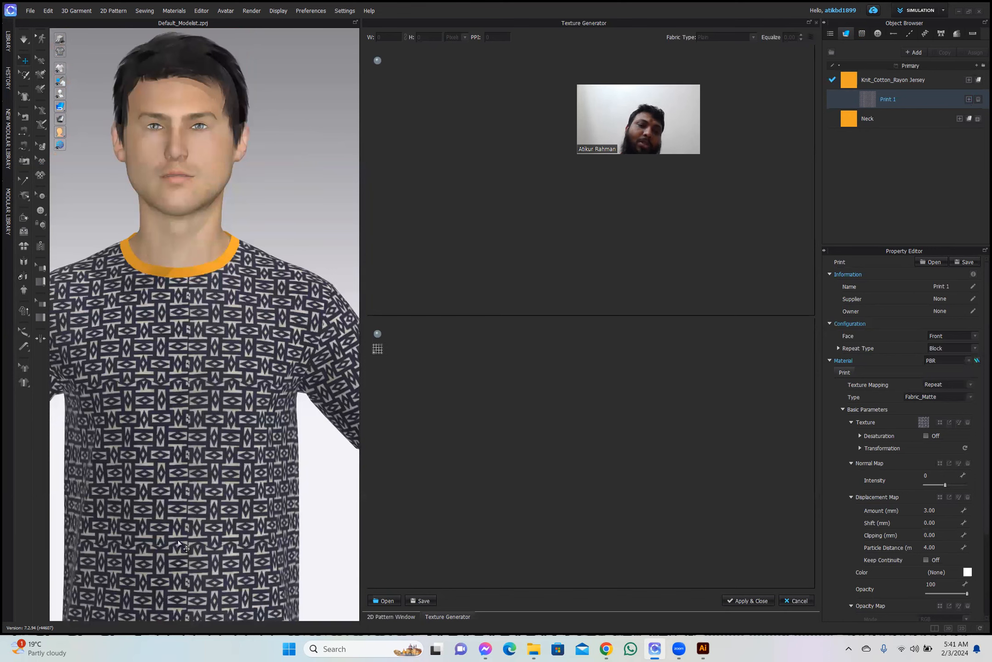
{"action": "scroll", "coordinate": [184, 529], "scroll_direction": "down", "scroll_amount": 2}
{"action": "scroll", "coordinate": [202, 492], "scroll_direction": "down", "scroll_amount": 1}
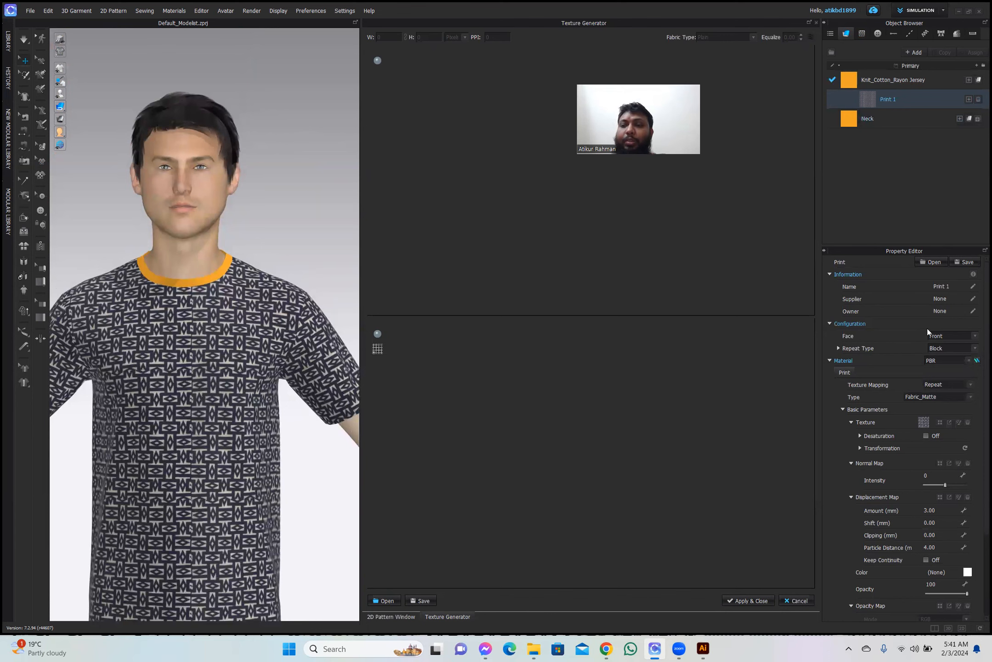
Recolour the jersey's print with the orange sampled from the Knit_Cotton_Rayon Jersey fabric swatch and apply it.
{"action": "left_click", "coordinate": [968, 572]}
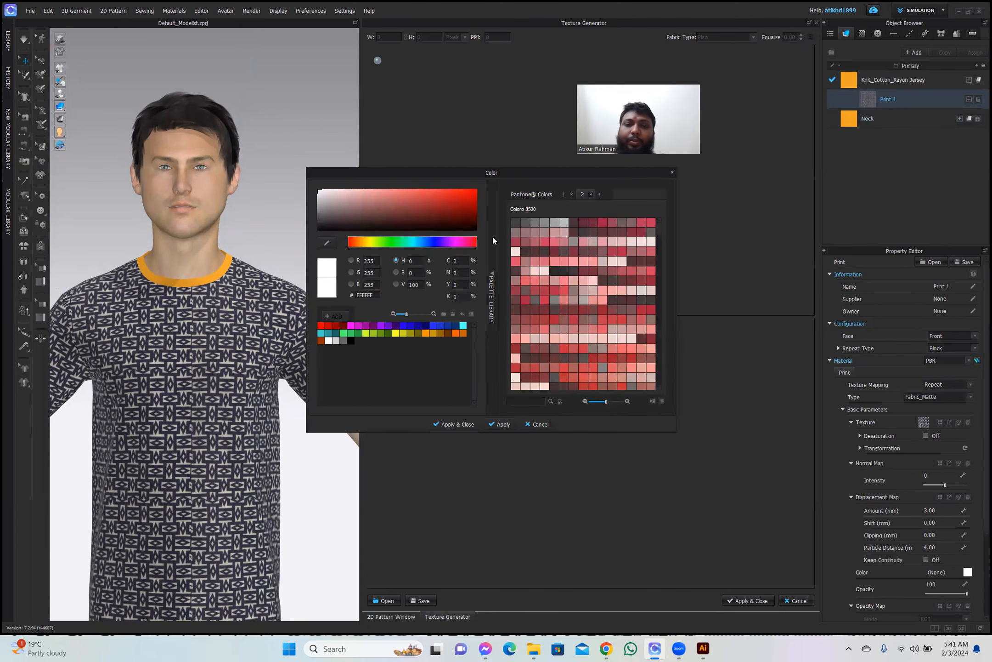
{"action": "left_click", "coordinate": [327, 243]}
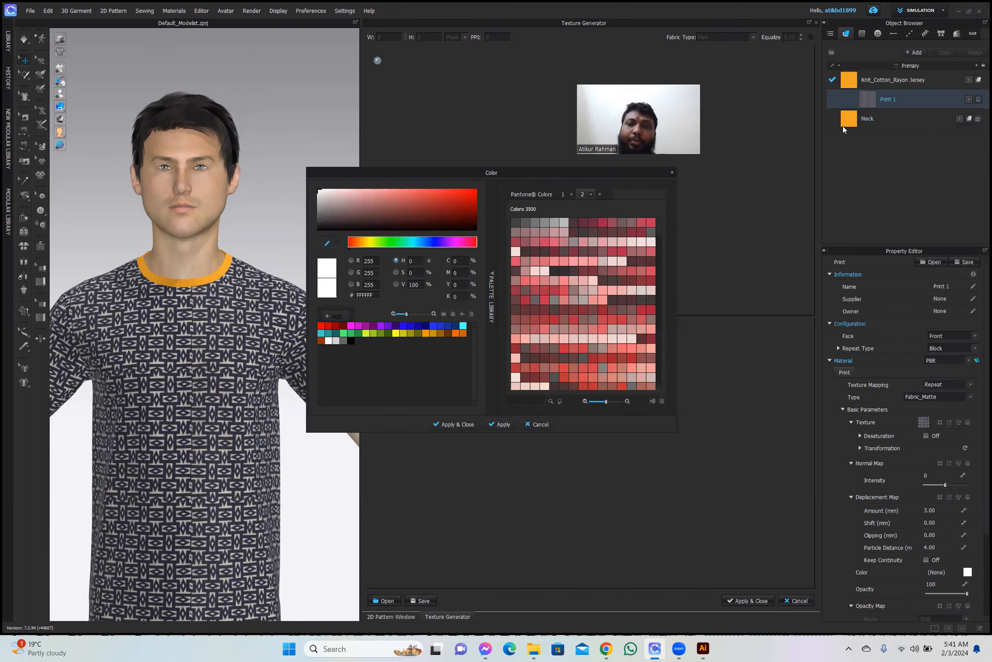
{"action": "left_click", "coordinate": [851, 79]}
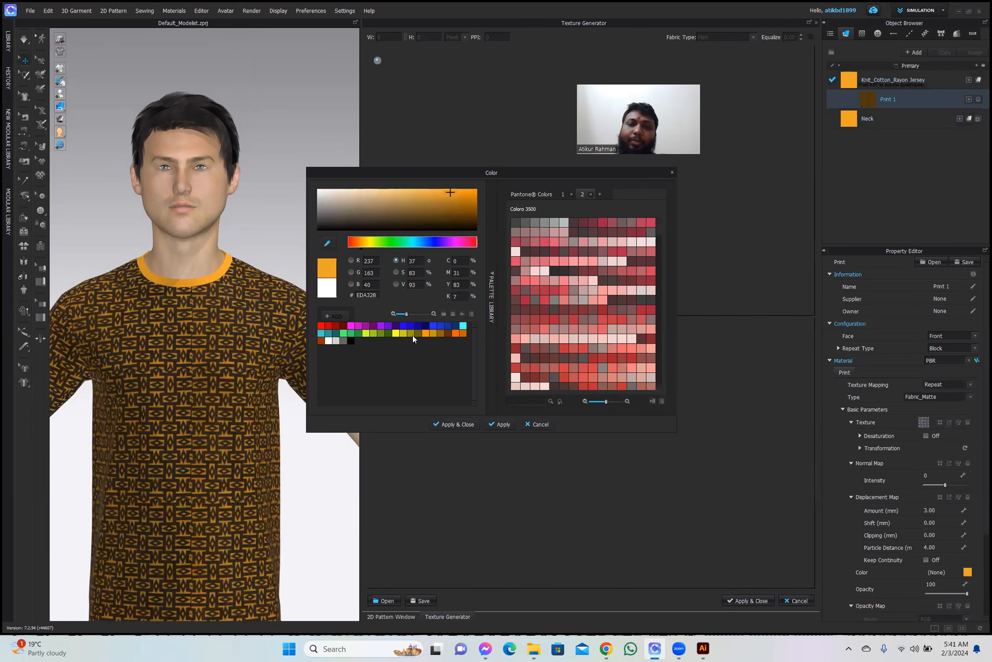
{"action": "left_click", "coordinate": [443, 423]}
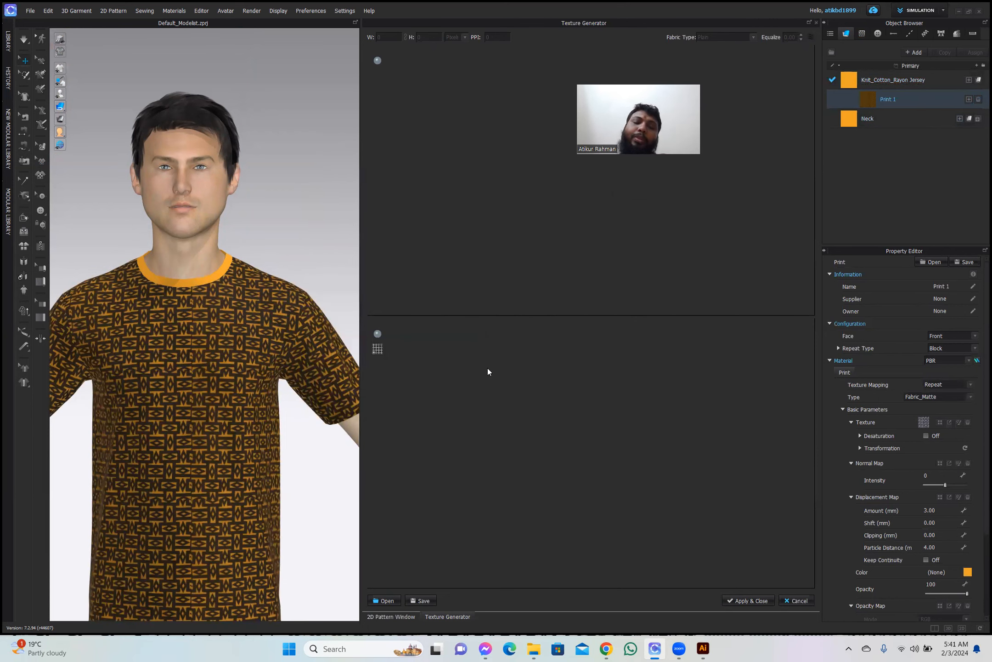
Examine the recoloured print on the 3D T-shirt, both up close at the chest and neckline and as a whole.
{"action": "scroll", "coordinate": [144, 410], "scroll_direction": "down", "scroll_amount": 3}
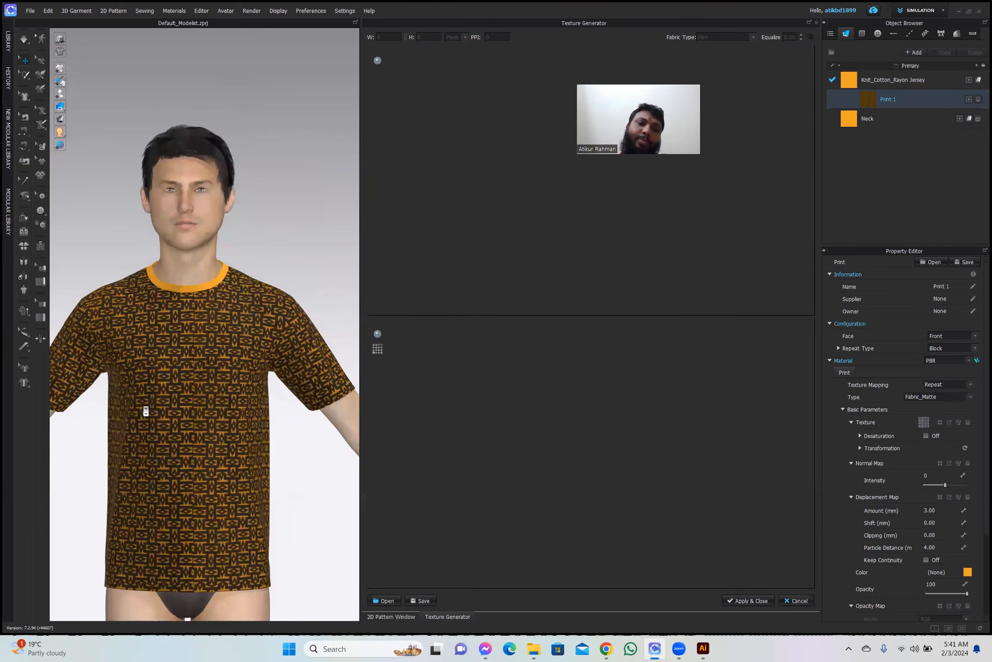
{"action": "scroll", "coordinate": [145, 411], "scroll_direction": "up", "scroll_amount": 4}
{"action": "scroll", "coordinate": [145, 410], "scroll_direction": "up", "scroll_amount": 4}
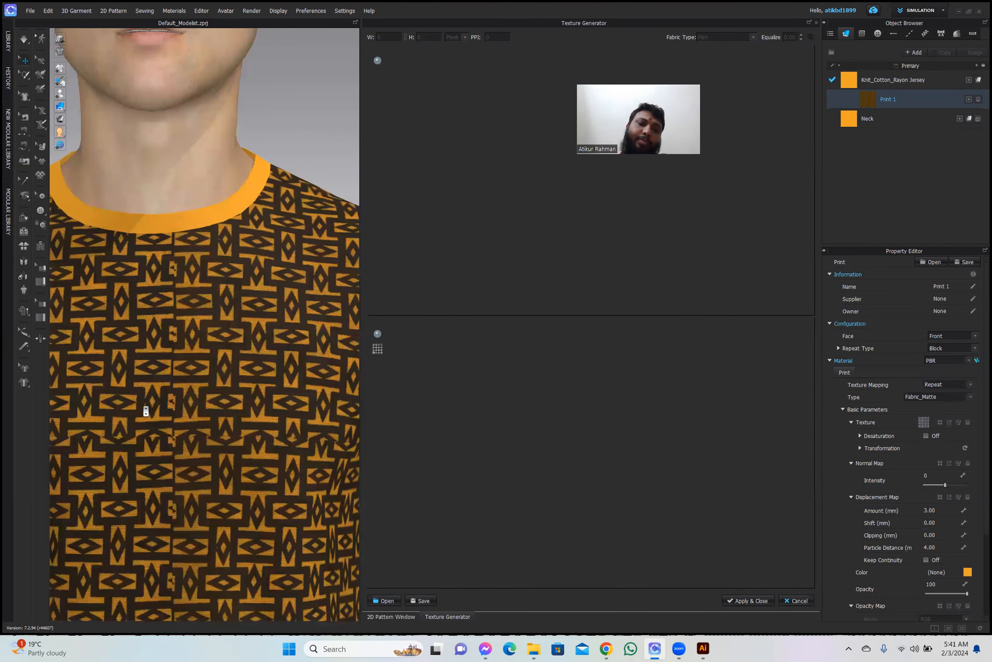
{"action": "scroll", "coordinate": [145, 410], "scroll_direction": "up", "scroll_amount": 3}
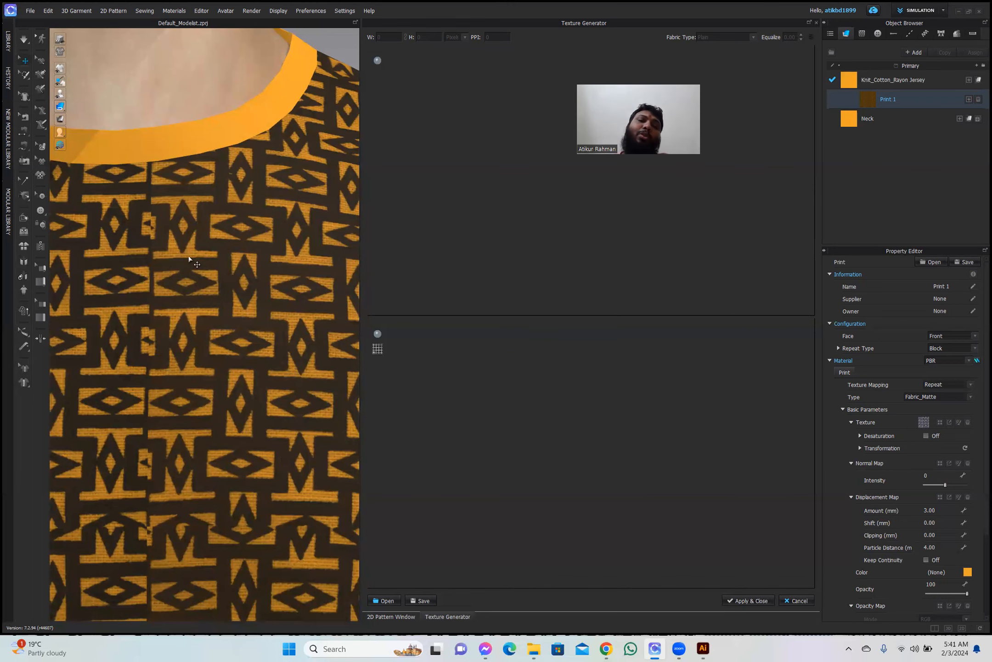
{"action": "scroll", "coordinate": [243, 385], "scroll_direction": "down", "scroll_amount": 4}
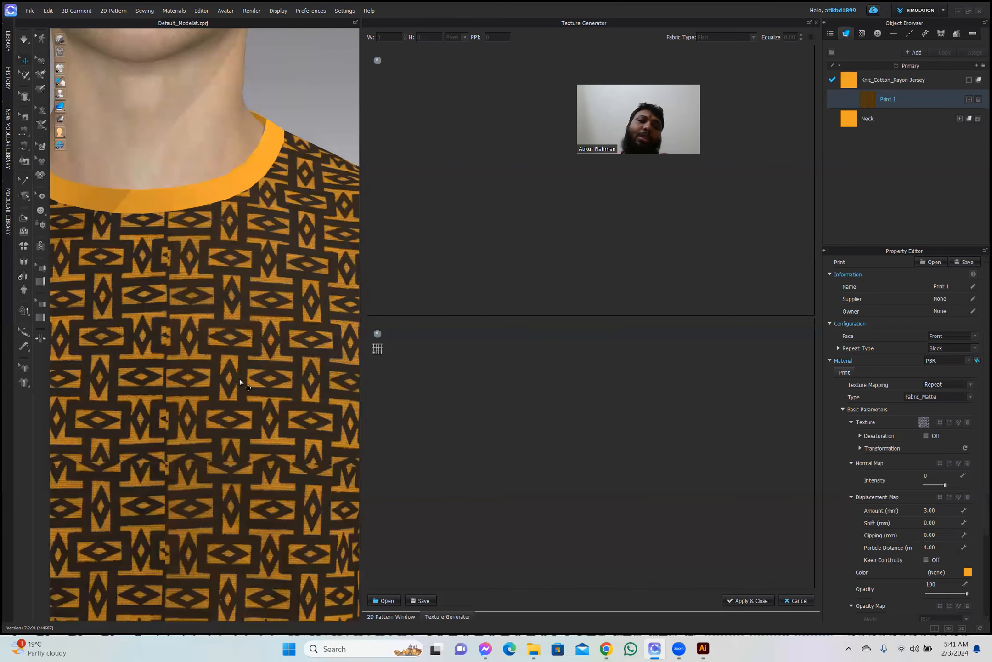
{"action": "scroll", "coordinate": [242, 385], "scroll_direction": "down", "scroll_amount": 4}
{"action": "scroll", "coordinate": [243, 383], "scroll_direction": "down", "scroll_amount": 2}
{"action": "scroll", "coordinate": [243, 382], "scroll_direction": "down", "scroll_amount": 2}
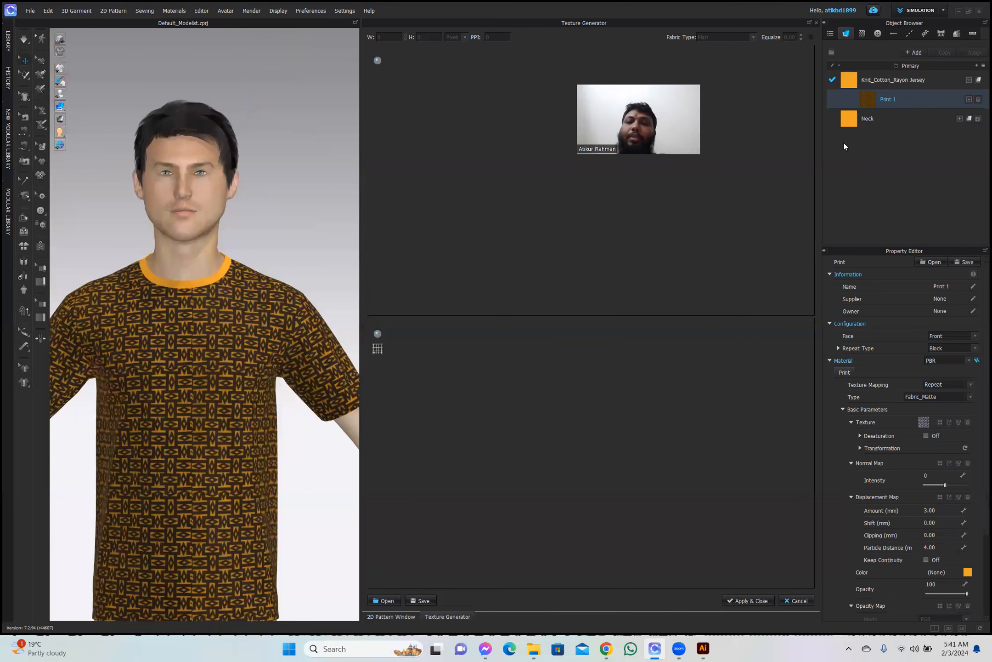
Add the image Josef Hoffmann_ Patterns_ from Downloads as a print on the Neck fabric and exit the Texture Generator.
{"action": "left_click", "coordinate": [979, 119]}
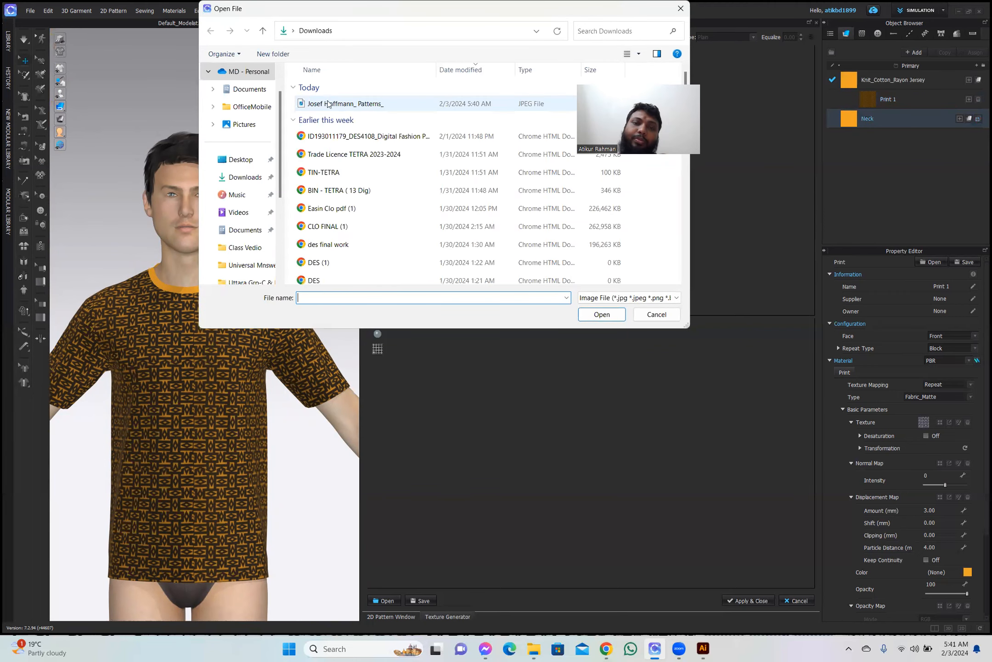
{"action": "left_click", "coordinate": [328, 104]}
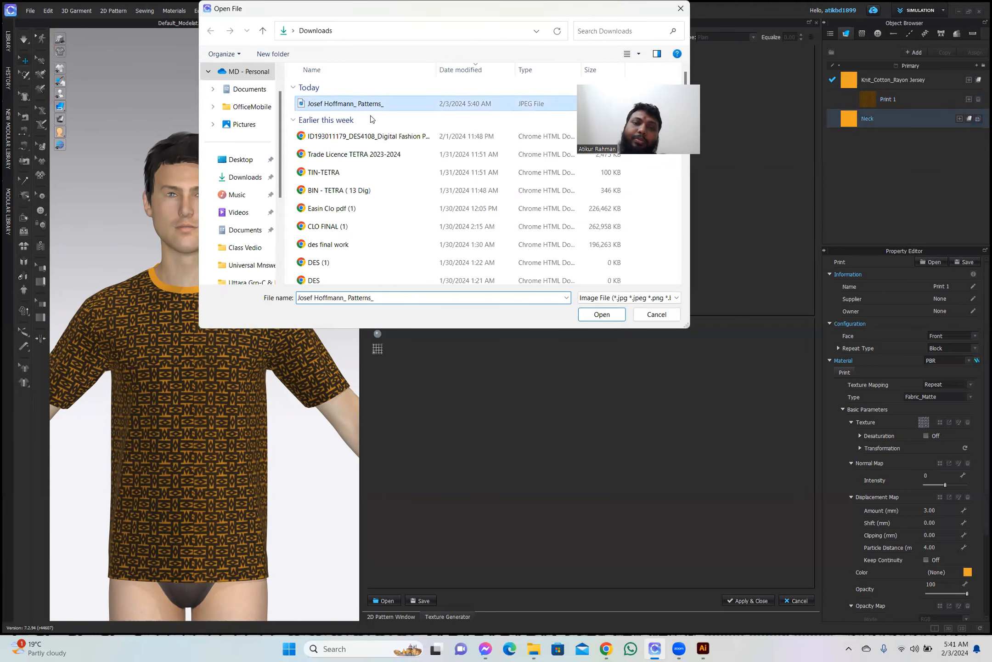
{"action": "left_click", "coordinate": [601, 317]}
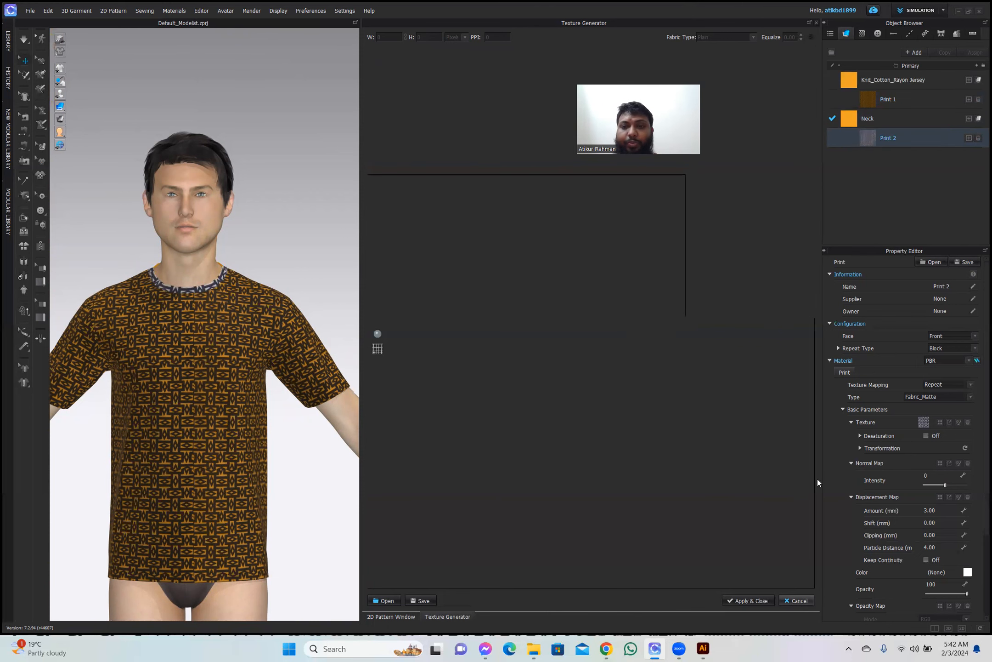
{"action": "left_click", "coordinate": [796, 600]}
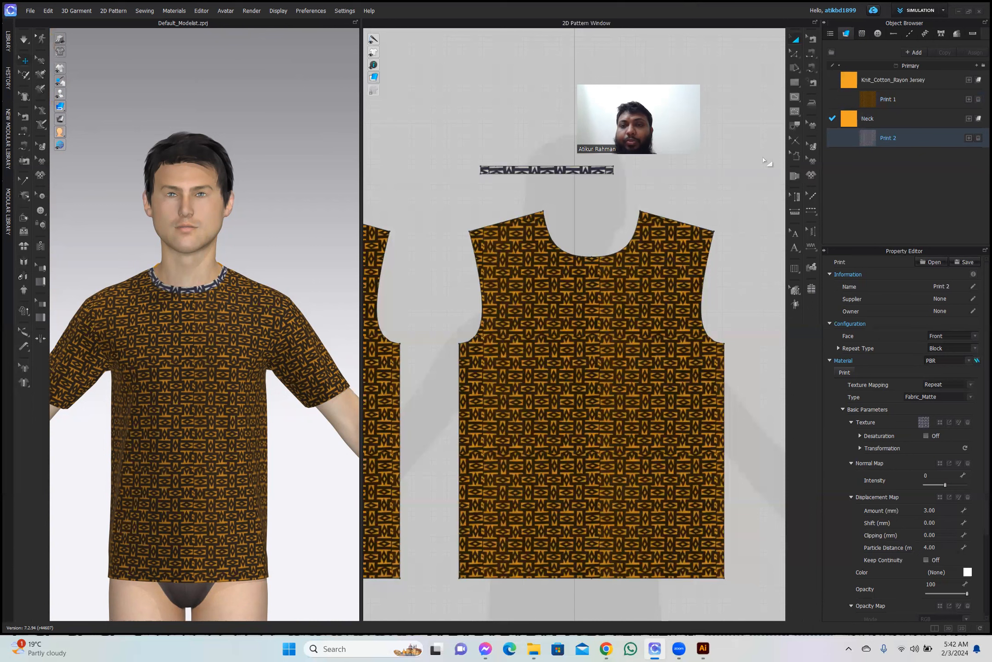
Recolour the neckband's print with the orange sampled from the Neck fabric swatch and check it on the 3D collar.
{"action": "left_click", "coordinate": [968, 571]}
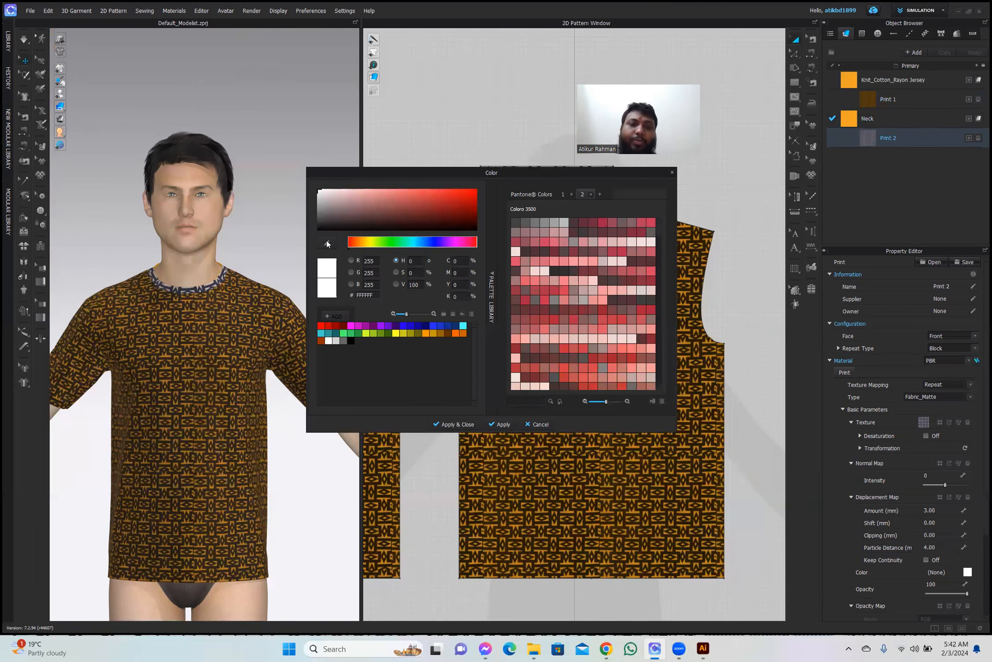
{"action": "left_click", "coordinate": [853, 118]}
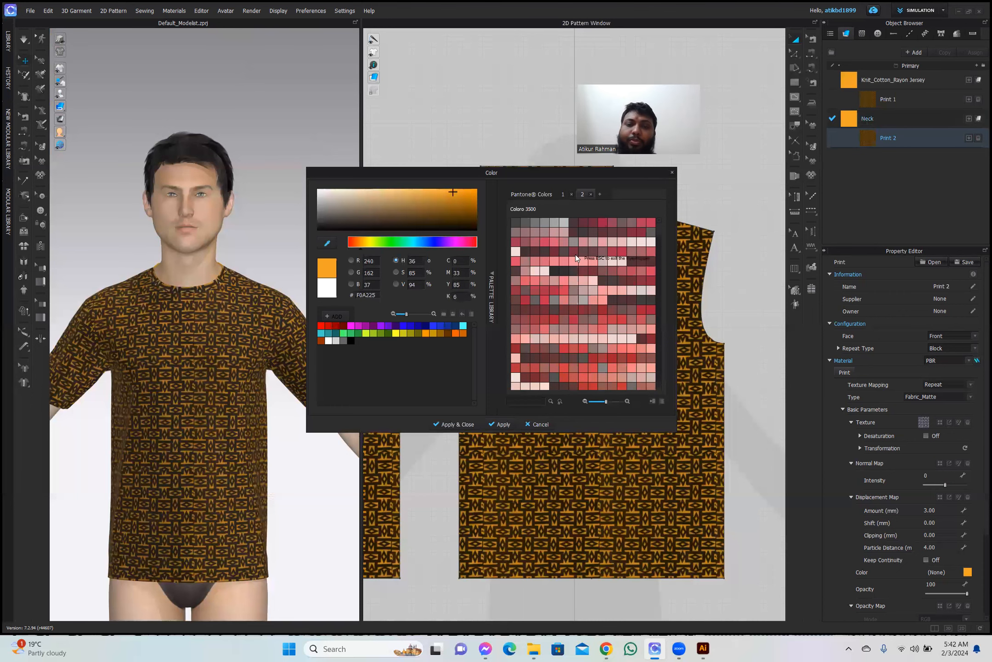
{"action": "left_click", "coordinate": [460, 425]}
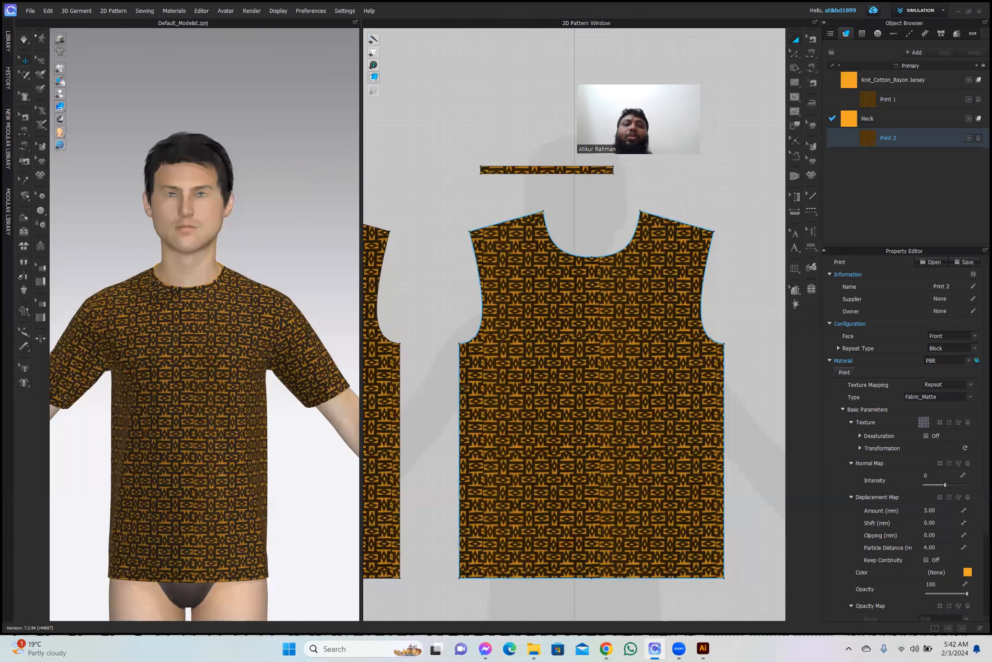
{"action": "scroll", "coordinate": [197, 293], "scroll_direction": "up", "scroll_amount": 5}
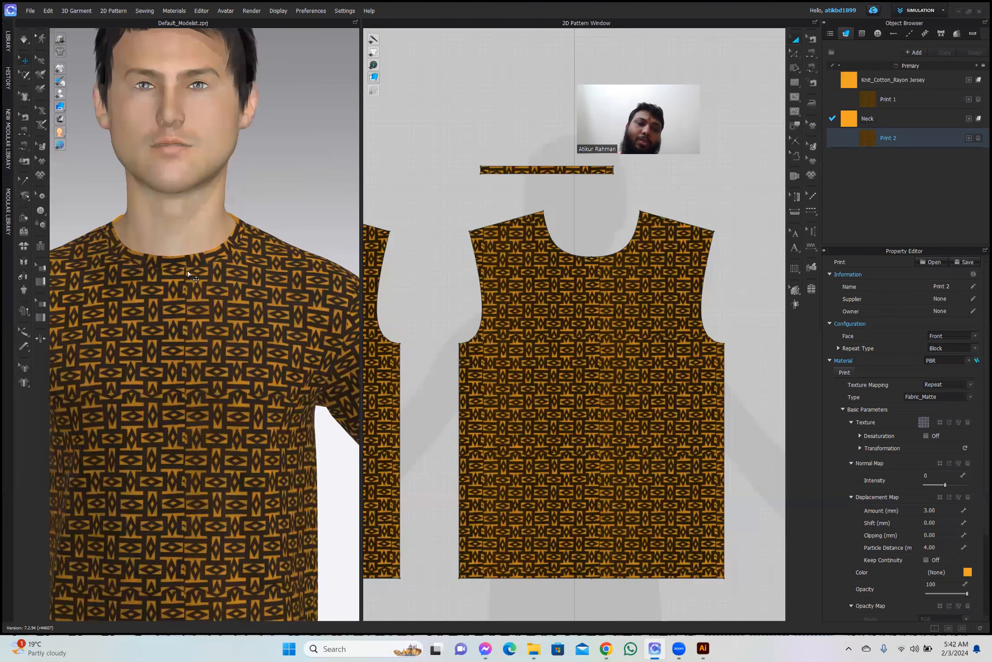
{"action": "scroll", "coordinate": [188, 269], "scroll_direction": "up", "scroll_amount": 2}
{"action": "scroll", "coordinate": [197, 299], "scroll_direction": "up", "scroll_amount": 2}
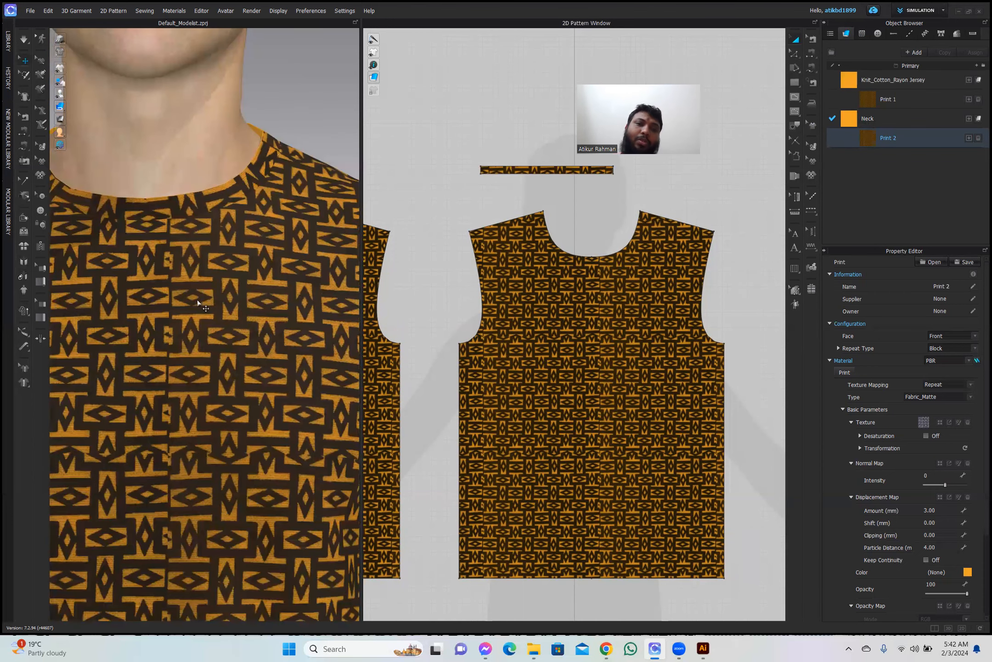
{"action": "scroll", "coordinate": [206, 311], "scroll_direction": "down", "scroll_amount": 5}
{"action": "scroll", "coordinate": [262, 321], "scroll_direction": "down", "scroll_amount": 3}
{"action": "mouse_move", "coordinate": [262, 321]}
{"action": "right_mouse_down"}
{"action": "mouse_move", "coordinate": [92, 333]}
{"action": "mouse_move", "coordinate": [255, 329]}
{"action": "right_mouse_up"}
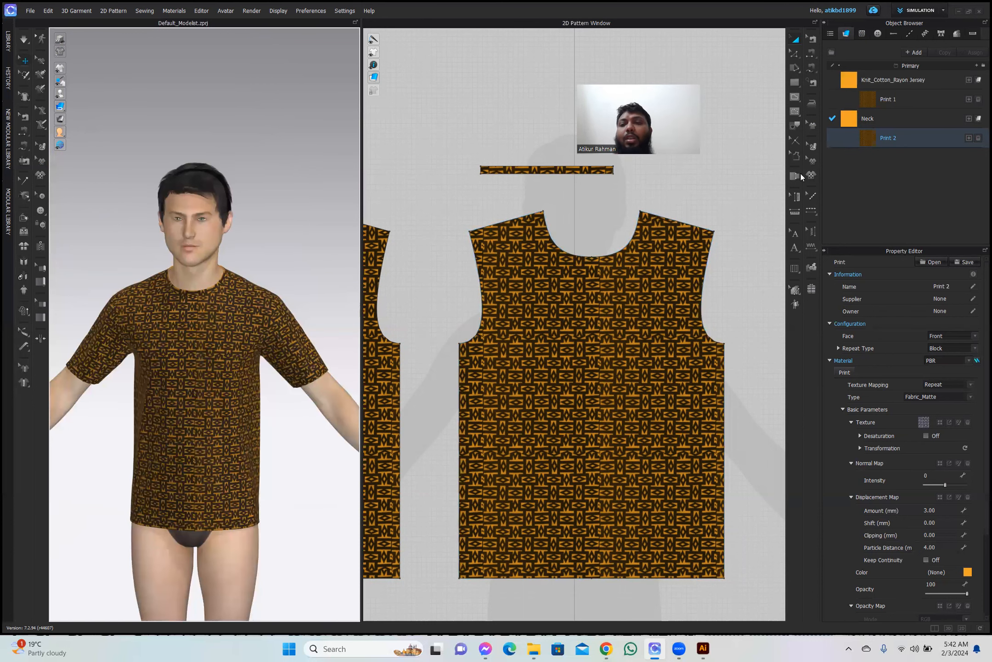
Enlarge the jersey's print with the Edit Texture tool and shift it sideways on the front body pattern.
{"action": "left_click", "coordinate": [812, 160]}
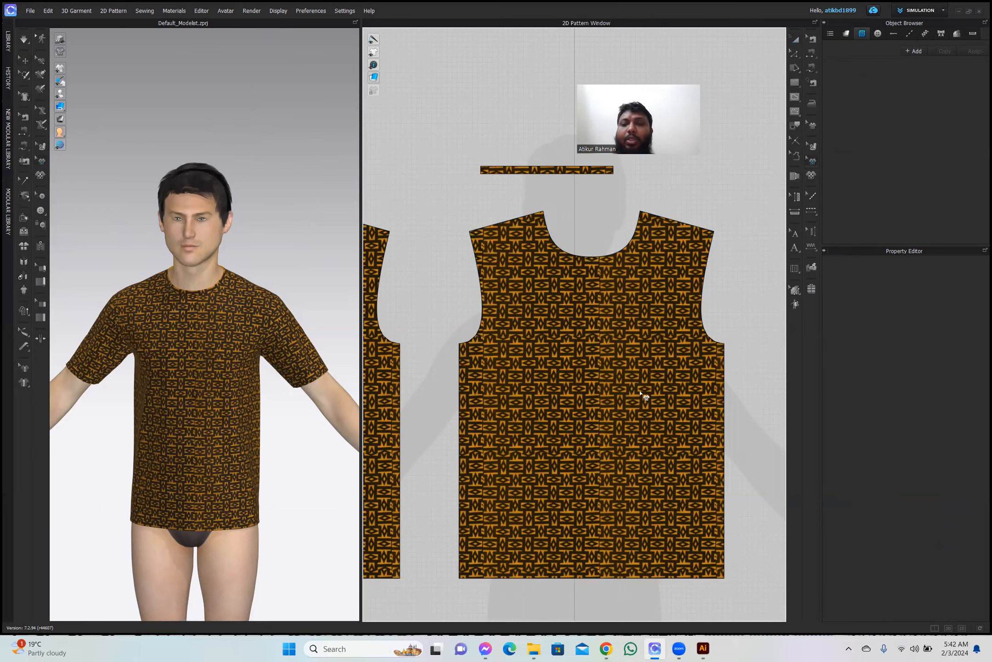
{"action": "left_click", "coordinate": [810, 148]}
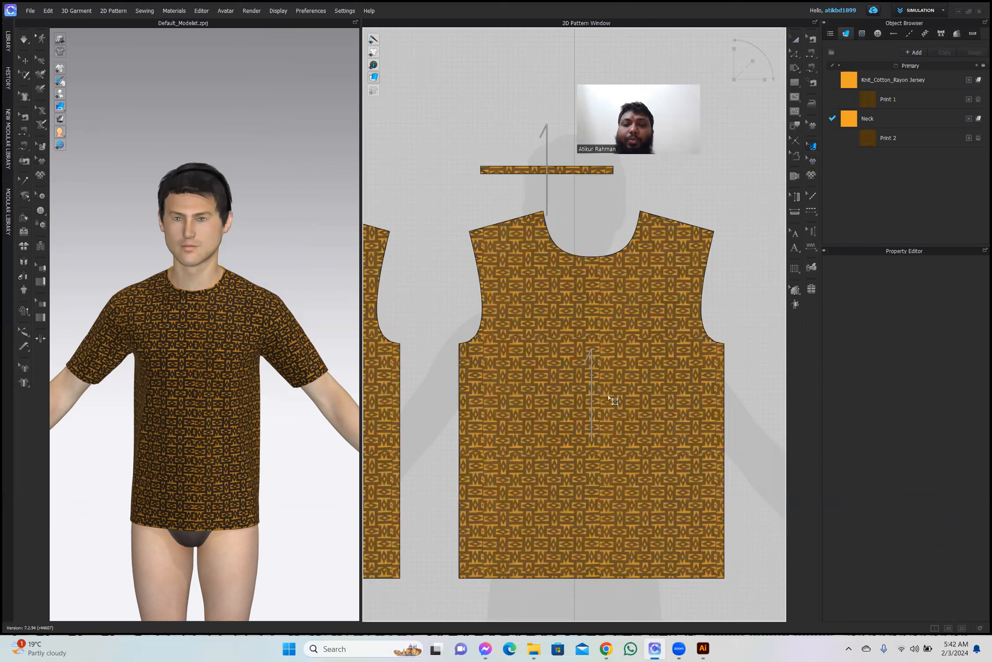
{"action": "left_click_drag", "start_coordinate": [596, 398], "coordinate": [652, 392]}
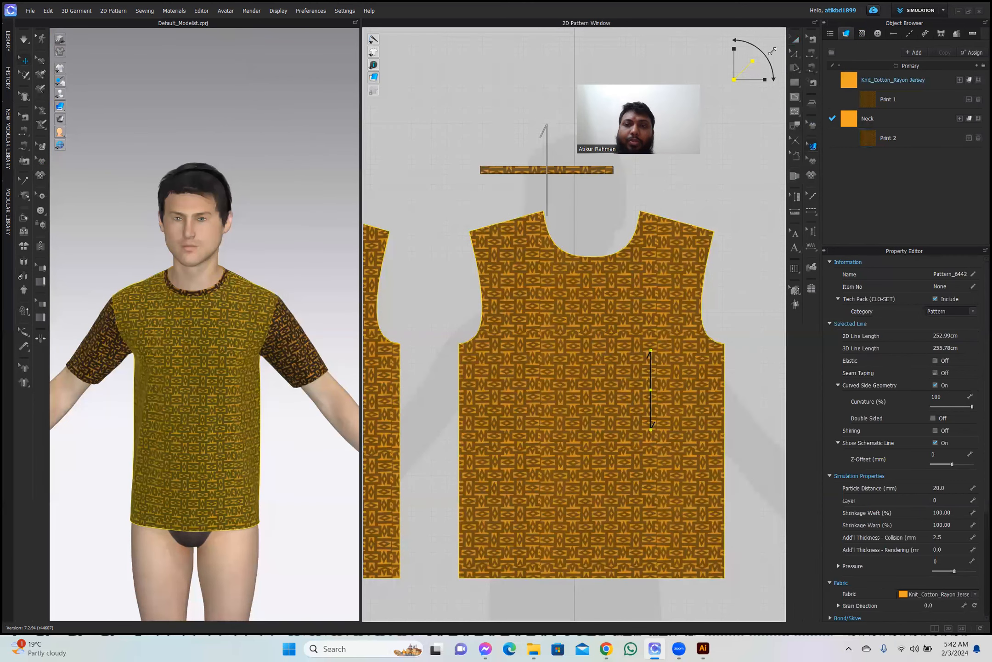
{"action": "left_click_drag", "start_coordinate": [789, 43], "coordinate": [799, 40]}
{"action": "left_click", "coordinate": [617, 378]}
{"action": "left_click_drag", "start_coordinate": [587, 380], "coordinate": [510, 382]}
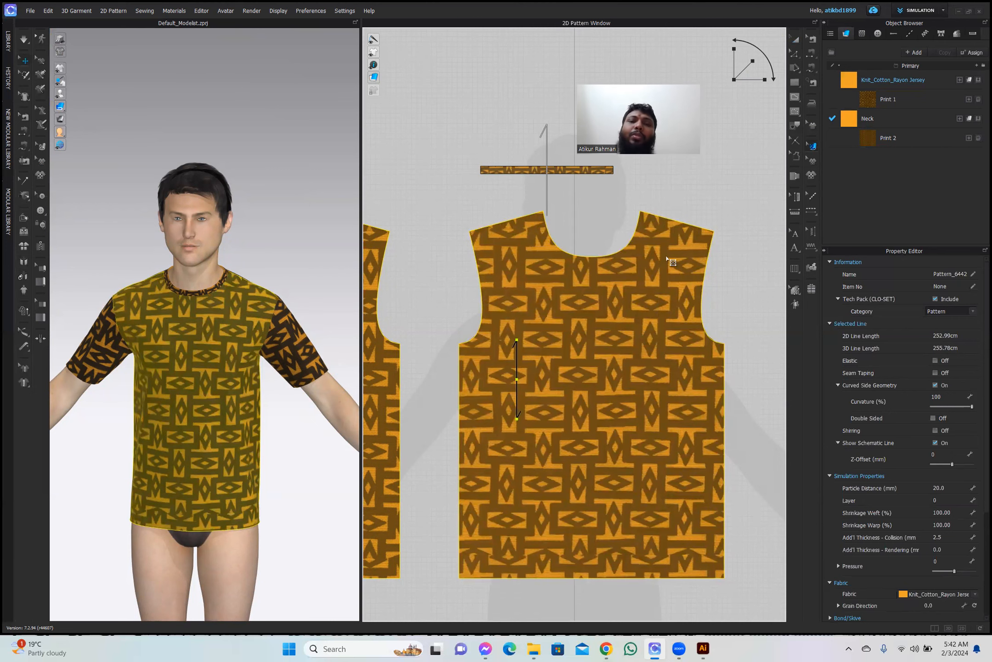
Shift the jersey's print sideways on the back body pattern to move the repeat seam off the panel.
{"action": "scroll", "coordinate": [471, 405], "scroll_direction": "down", "scroll_amount": 5}
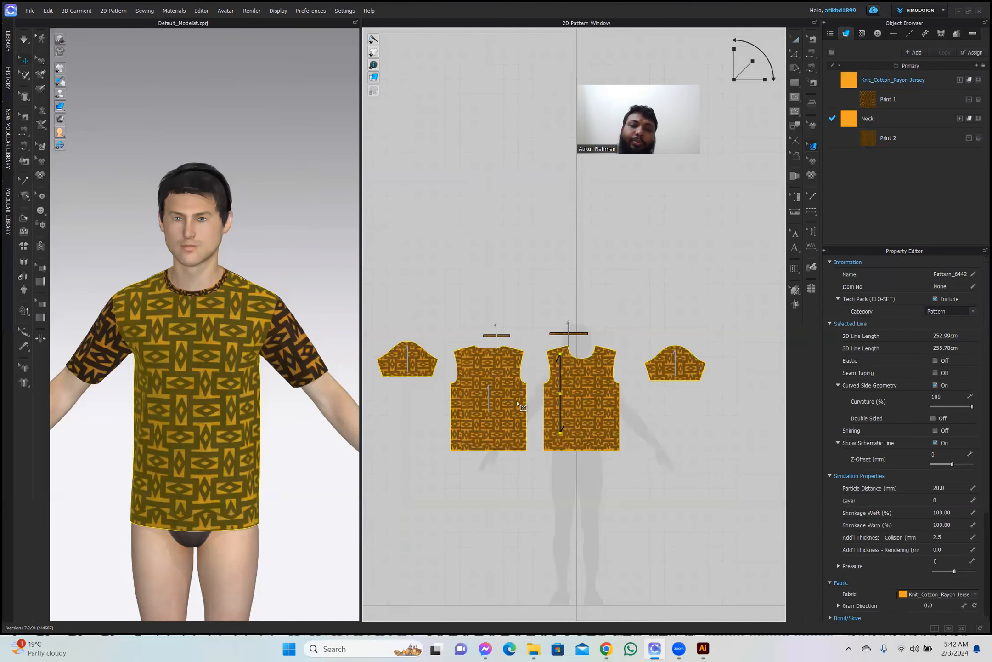
{"action": "scroll", "coordinate": [518, 404], "scroll_direction": "up", "scroll_amount": 5}
{"action": "scroll", "coordinate": [489, 404], "scroll_direction": "down", "scroll_amount": 2}
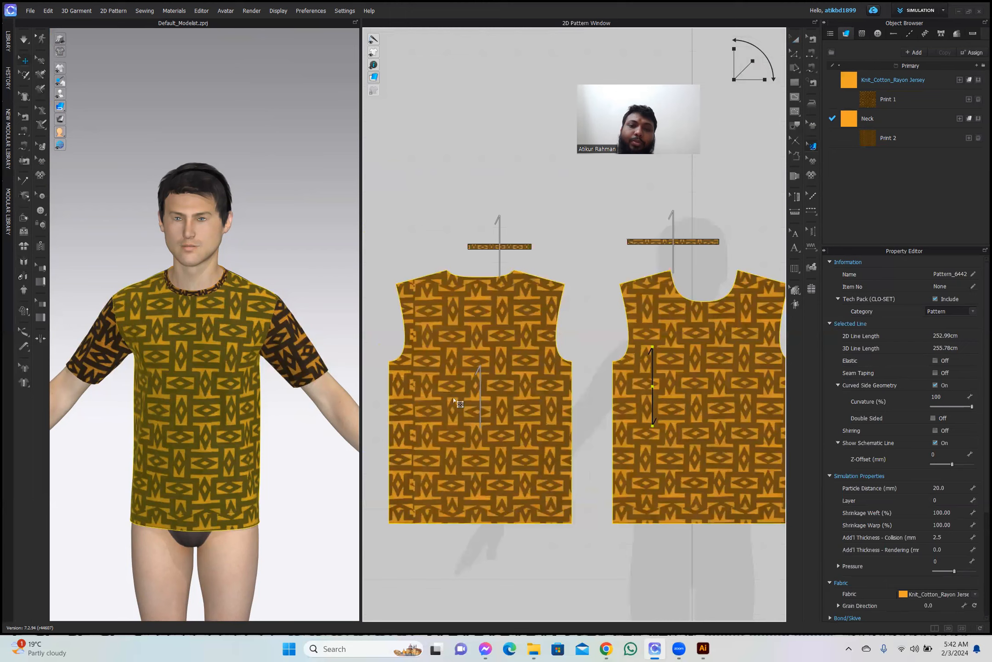
{"action": "left_click", "coordinate": [506, 395]}
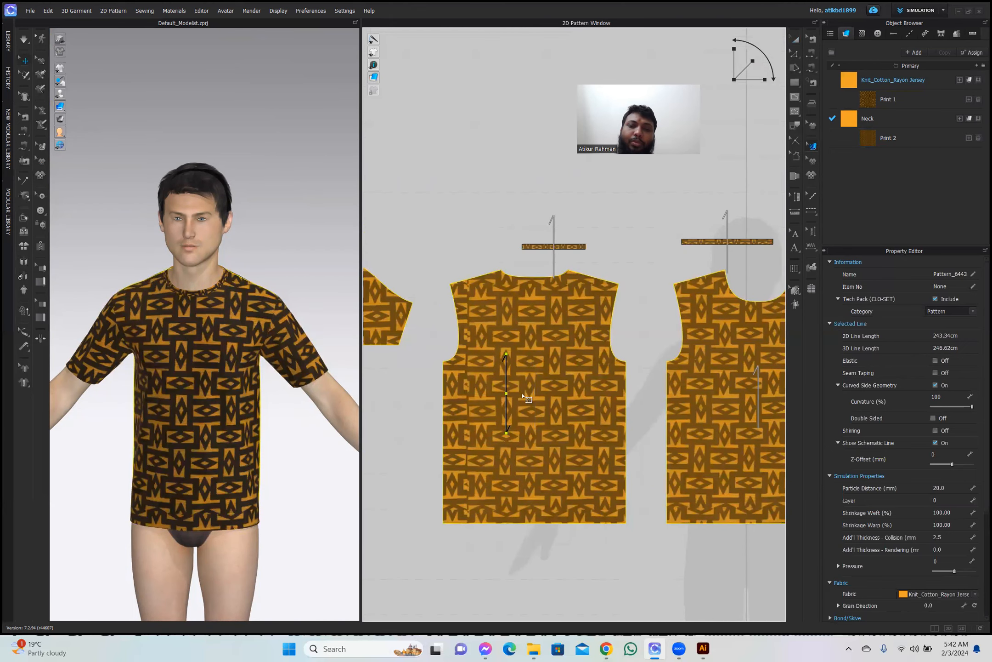
{"action": "left_click_drag", "start_coordinate": [528, 393], "coordinate": [499, 395]}
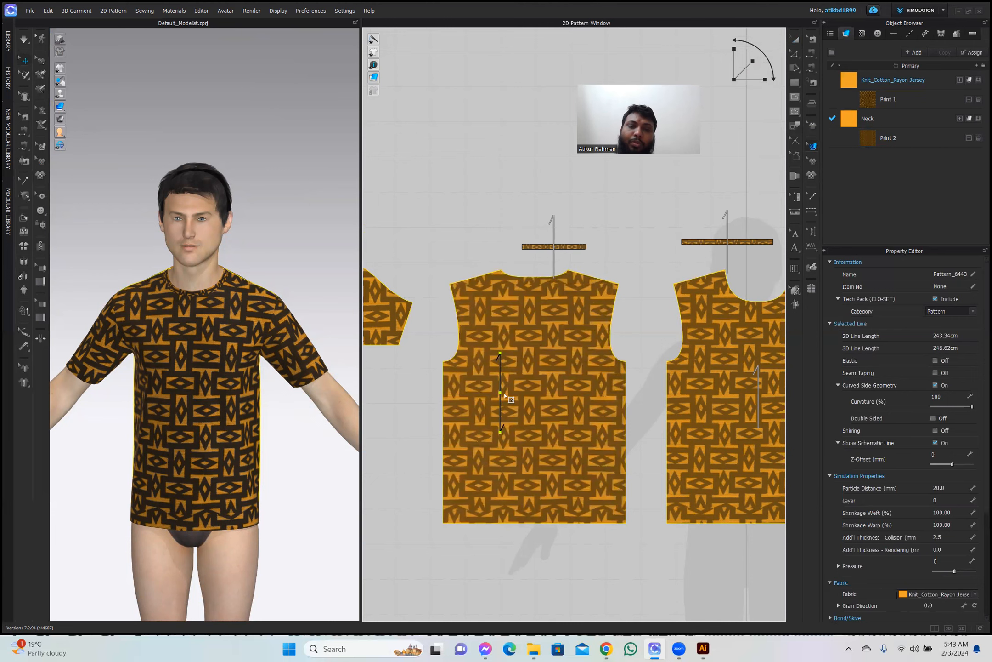
Examine how the enlarged print falls on the two sleeve patterns.
{"action": "scroll", "coordinate": [504, 397], "scroll_direction": "down", "scroll_amount": 4}
{"action": "middle_click_drag", "start_coordinate": [443, 394], "coordinate": [515, 352]}
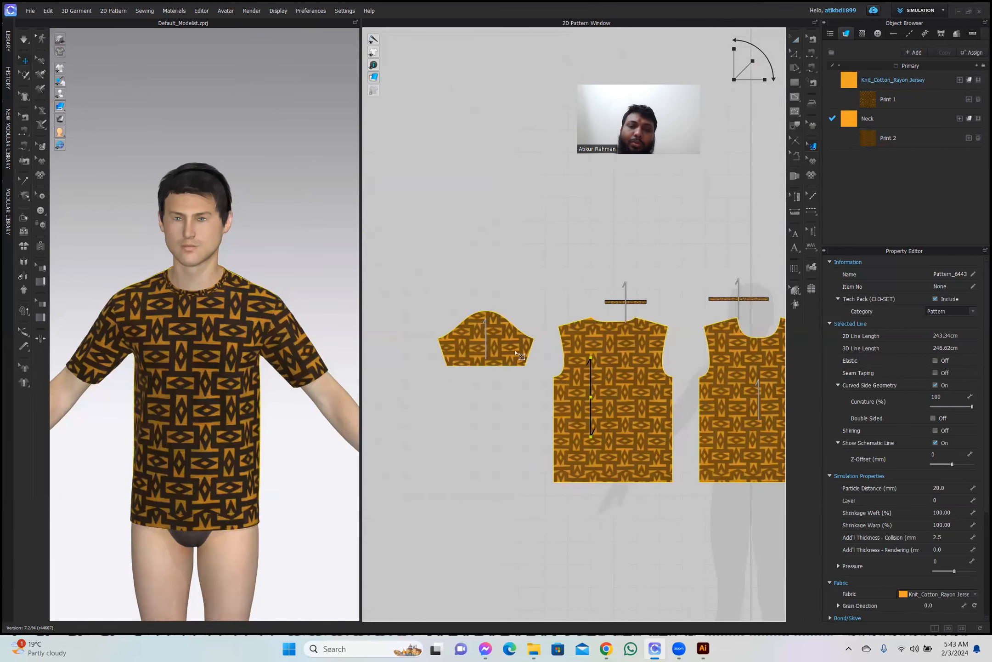
{"action": "left_click", "coordinate": [486, 342]}
{"action": "scroll", "coordinate": [524, 404], "scroll_direction": "down", "scroll_amount": 2}
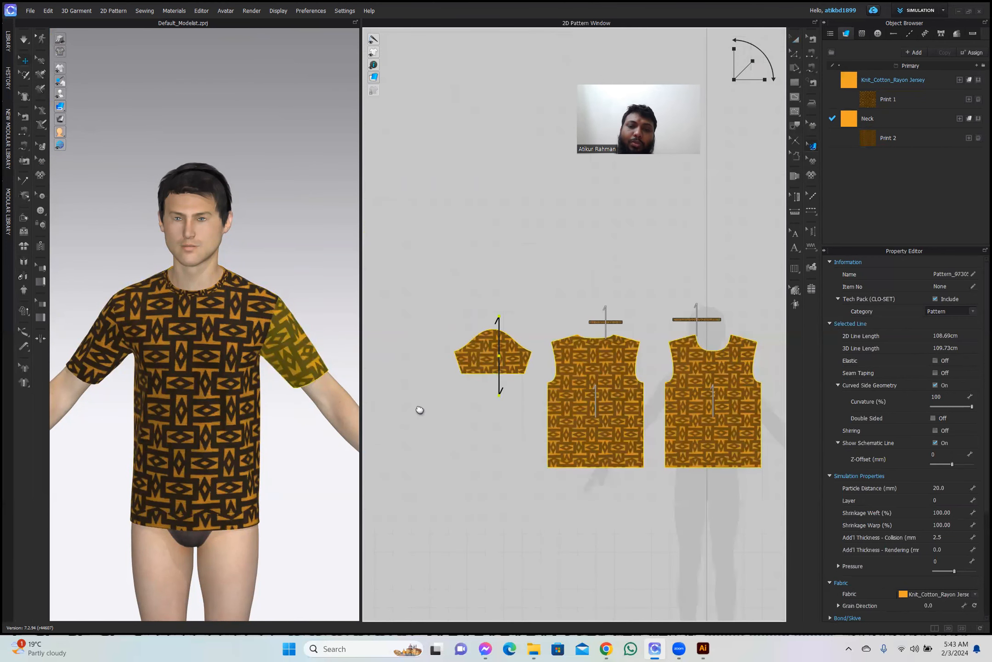
{"action": "middle_click_drag", "start_coordinate": [420, 409], "coordinate": [432, 407]}
{"action": "scroll", "coordinate": [702, 386], "scroll_direction": "up", "scroll_amount": 5}
{"action": "scroll", "coordinate": [696, 382], "scroll_direction": "down", "scroll_amount": 4}
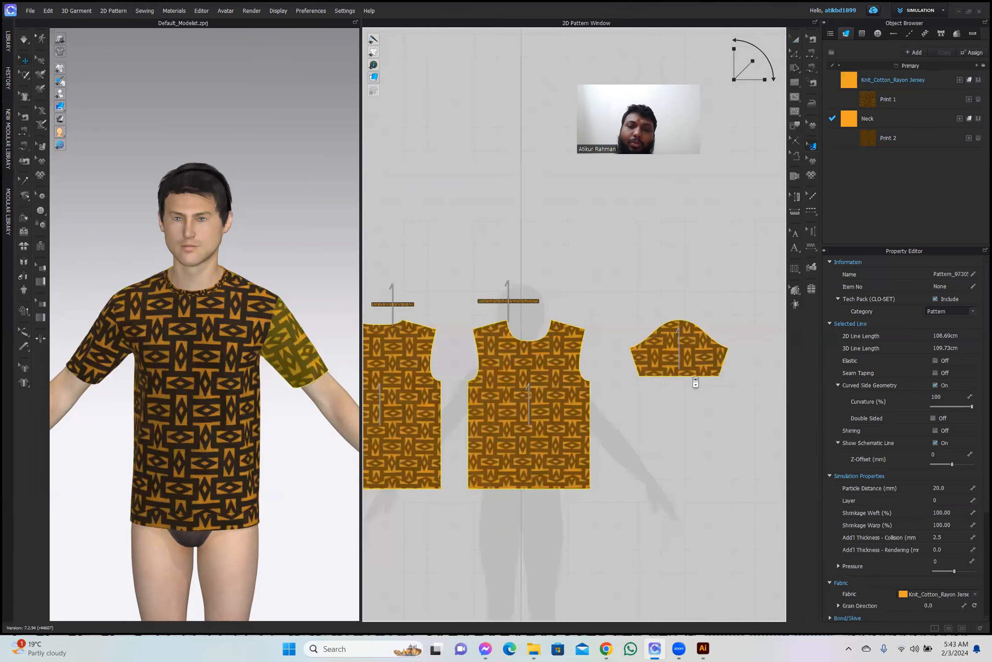
{"action": "scroll", "coordinate": [517, 307], "scroll_direction": "up", "scroll_amount": 7}
{"action": "scroll", "coordinate": [525, 332], "scroll_direction": "down", "scroll_amount": 4}
Shift the print sideways along the front neckband pattern with the Edit Texture tool.
{"action": "scroll", "coordinate": [521, 328], "scroll_direction": "up", "scroll_amount": 5}
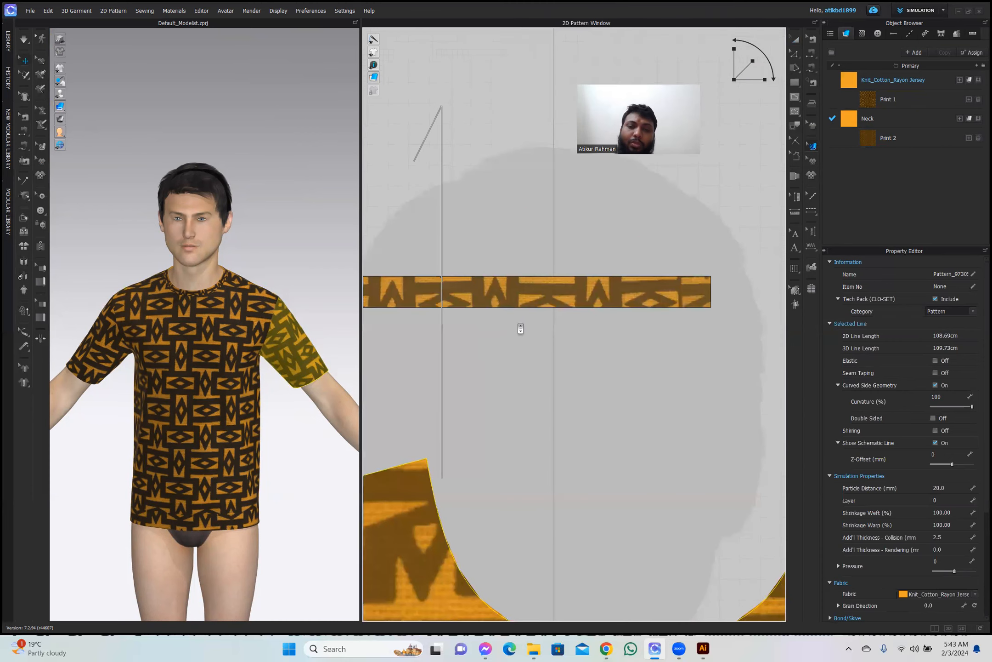
{"action": "right_click_drag", "start_coordinate": [522, 327], "coordinate": [631, 332]}
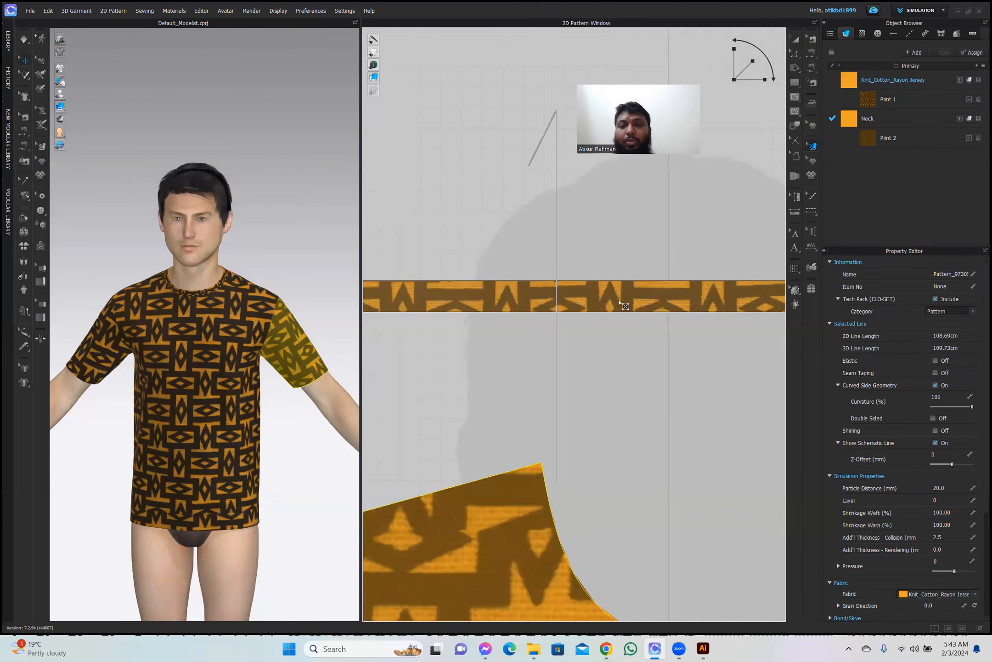
{"action": "left_click", "coordinate": [632, 306]}
{"action": "left_click", "coordinate": [629, 355]}
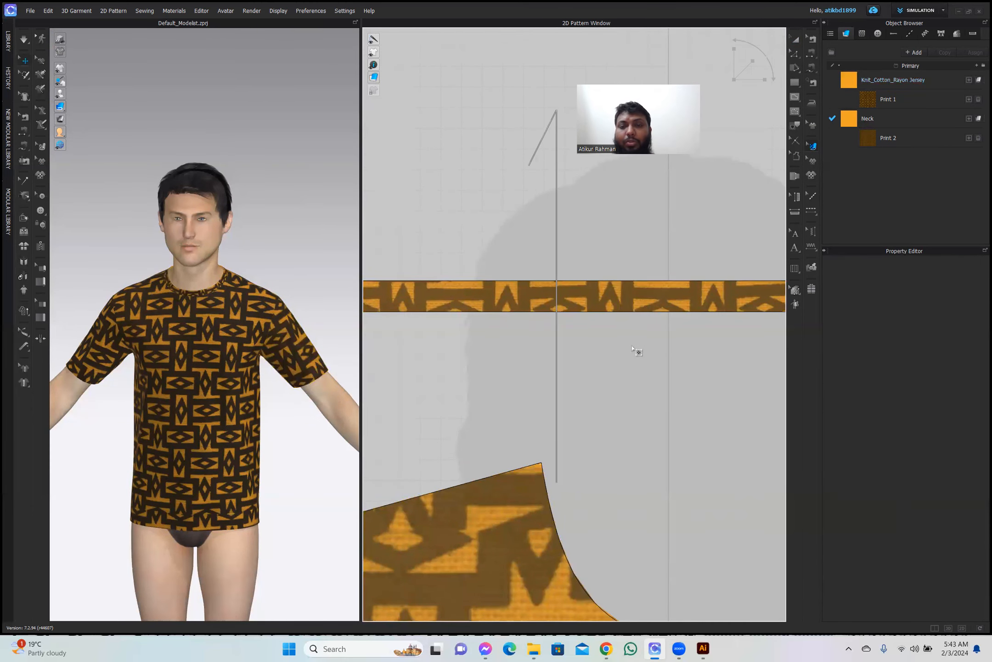
{"action": "right_click_drag", "start_coordinate": [636, 353], "coordinate": [580, 354]}
{"action": "middle_click_drag", "start_coordinate": [581, 354], "coordinate": [477, 358]}
{"action": "left_click", "coordinate": [625, 304]}
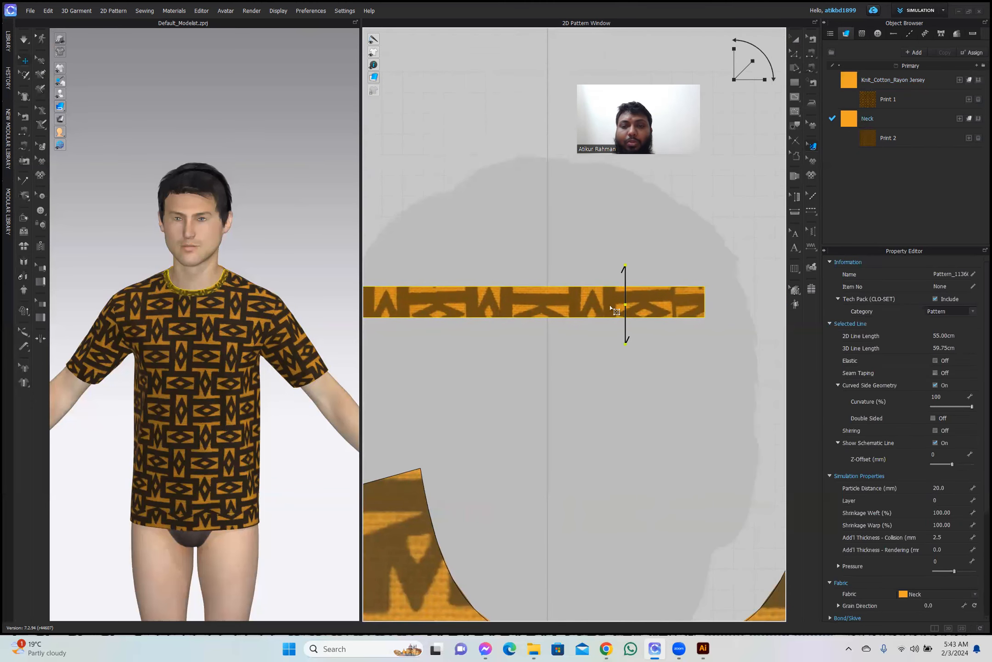
{"action": "left_click_drag", "start_coordinate": [611, 307], "coordinate": [634, 308]}
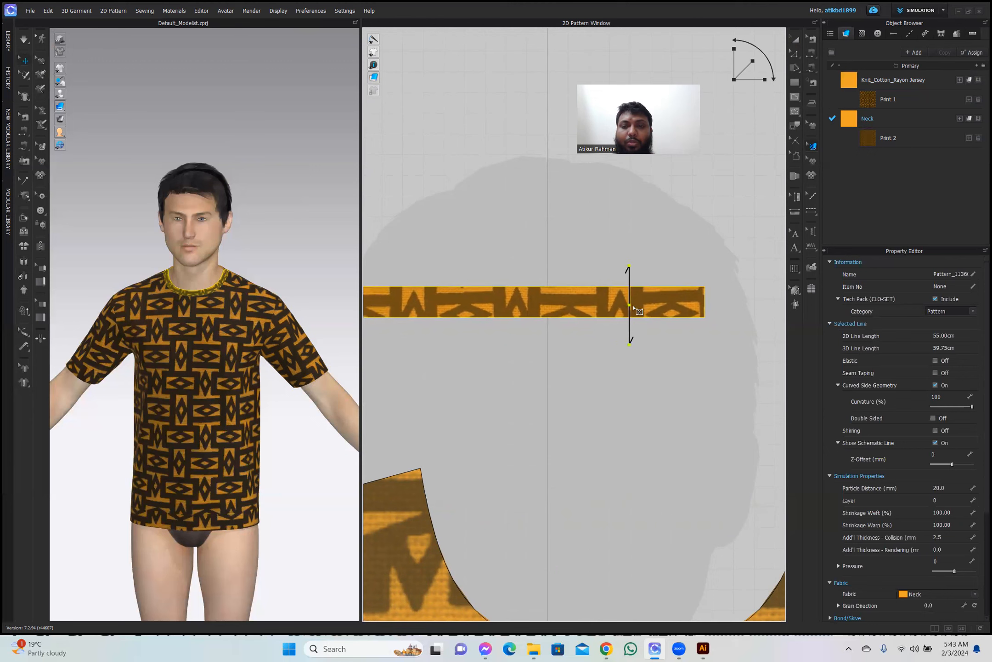
Leave the Edit Texture tool for the Transform Pattern tool and deselect the front neckband pattern.
{"action": "scroll", "coordinate": [561, 329], "scroll_direction": "down", "scroll_amount": 5}
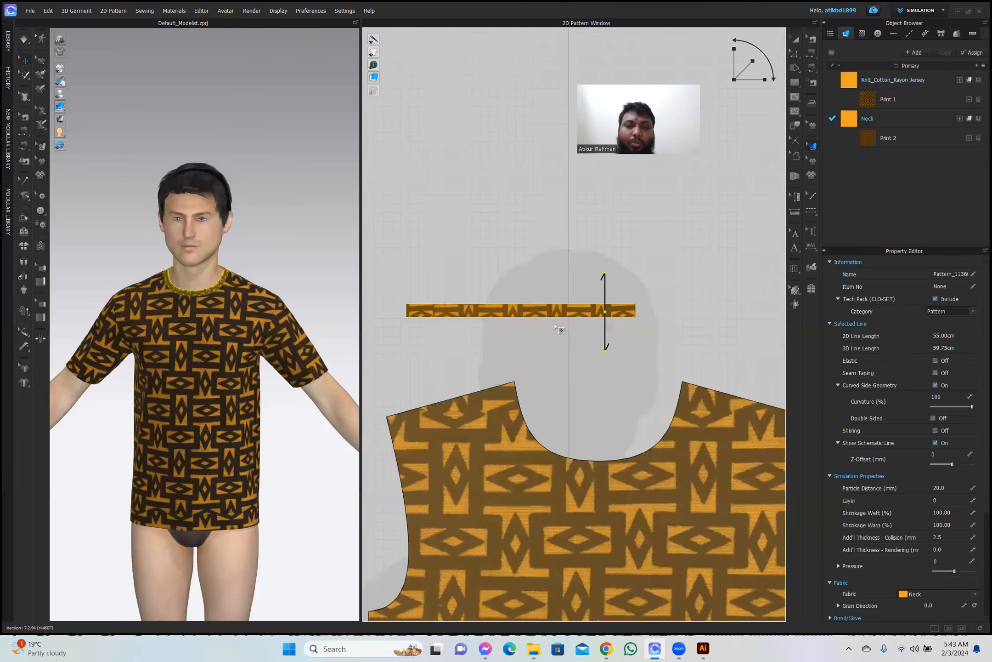
{"action": "scroll", "coordinate": [555, 327], "scroll_direction": "down", "scroll_amount": 3}
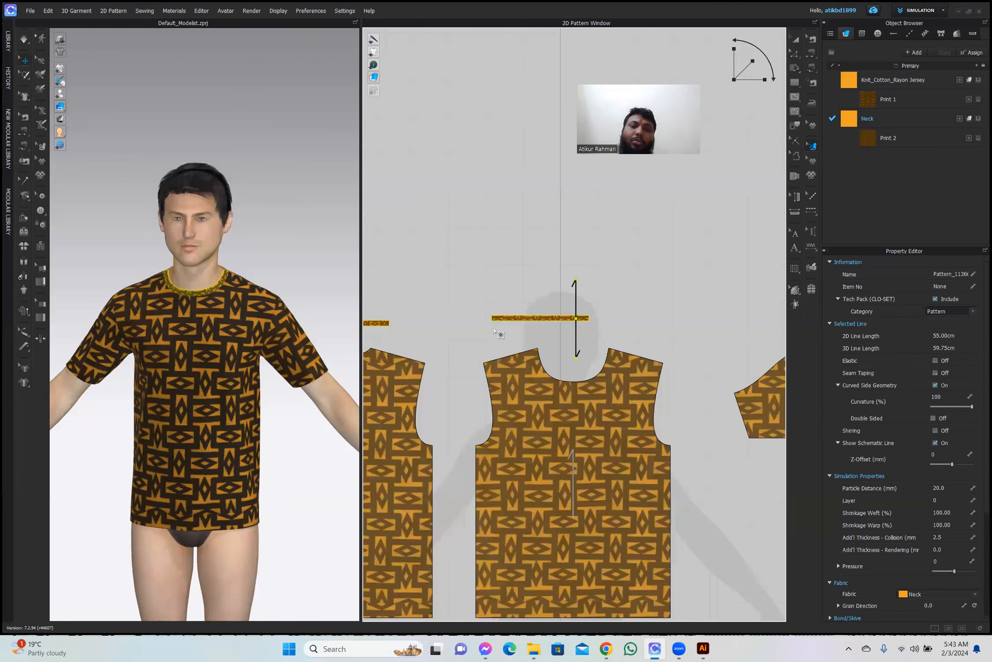
{"action": "left_click", "coordinate": [794, 39]}
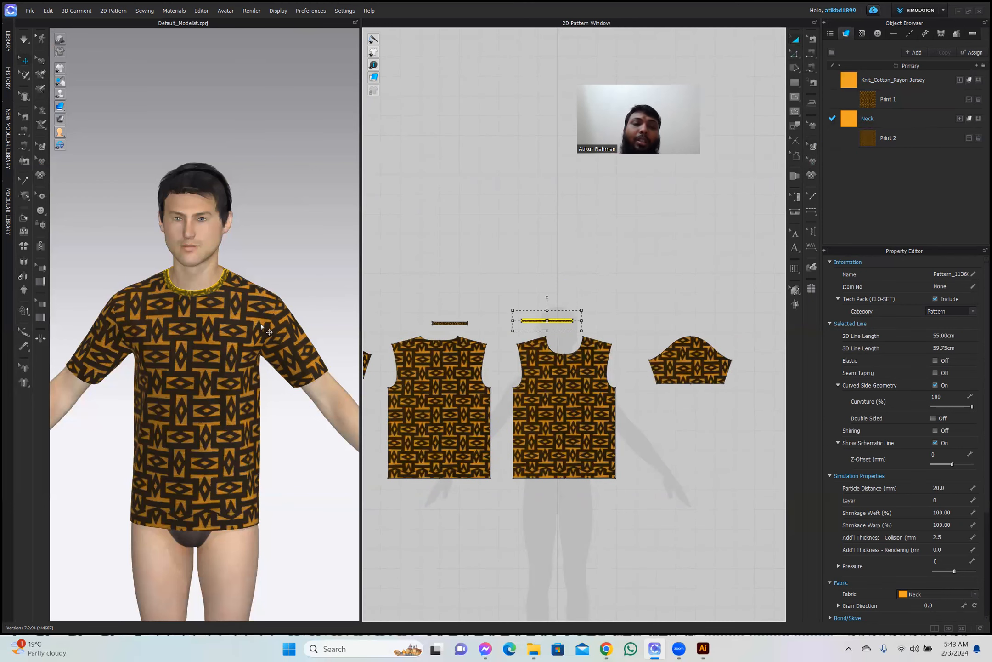
{"action": "key", "text": "Escape"}
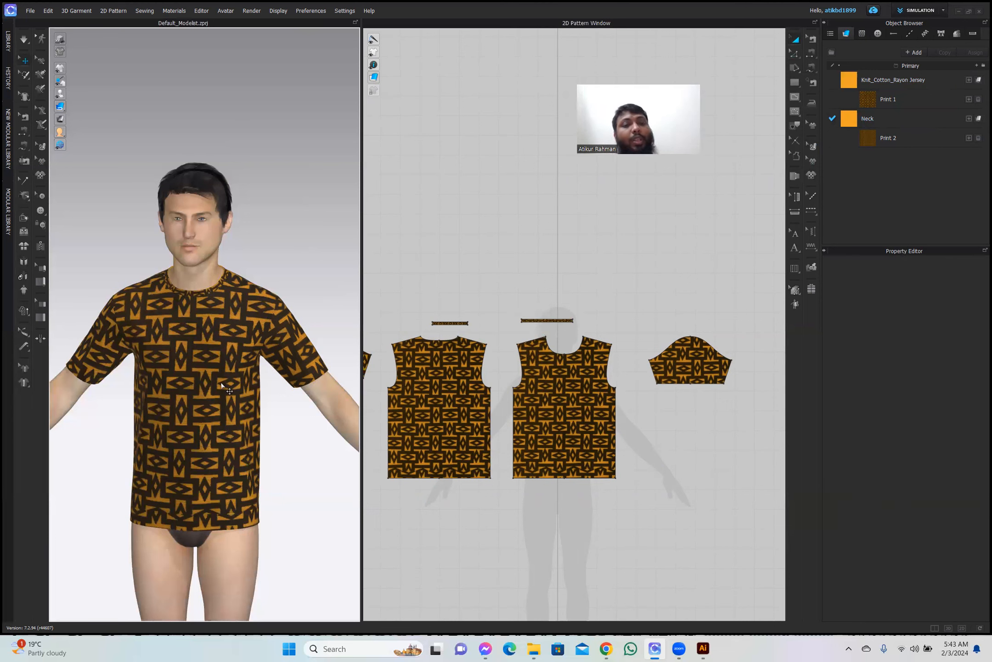
{"action": "scroll", "coordinate": [222, 385], "scroll_direction": "down", "scroll_amount": 2}
{"action": "middle_click_drag", "start_coordinate": [222, 385], "coordinate": [240, 367]}
{"action": "right_click_drag", "start_coordinate": [224, 370], "coordinate": [224, 368]}
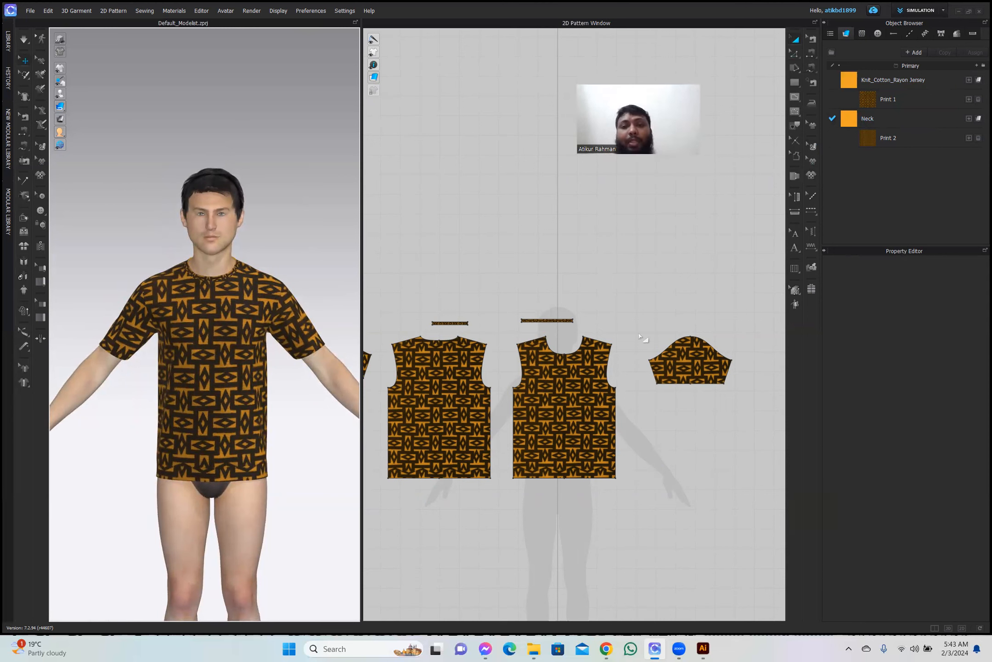
Save the project under the file name t-sh on the Desktop as a Project File.
{"action": "left_click", "coordinate": [28, 11]}
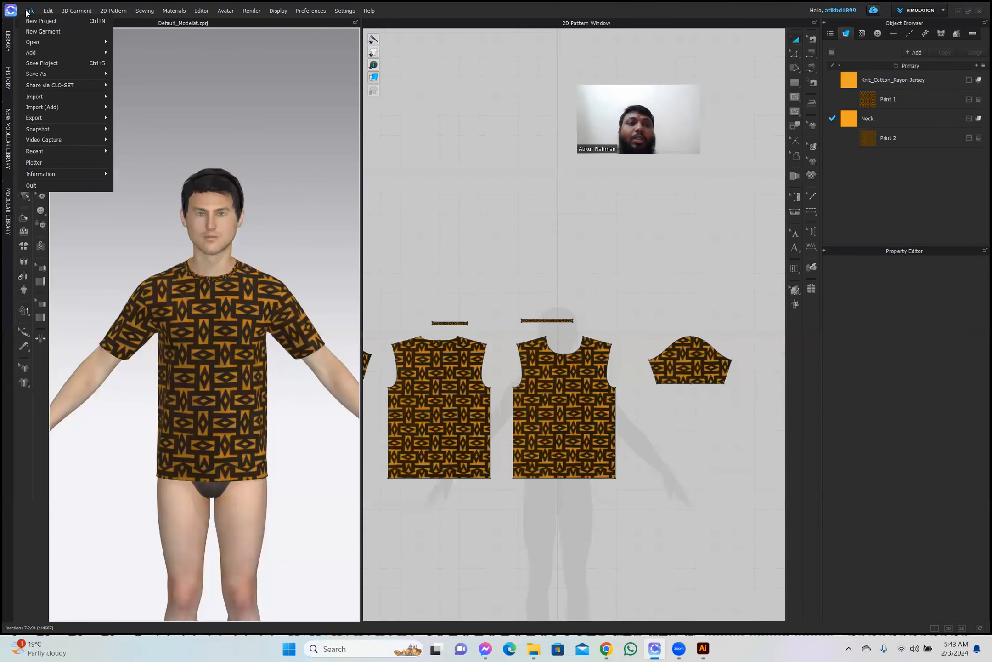
{"action": "mouse_move", "coordinate": [47, 76]}
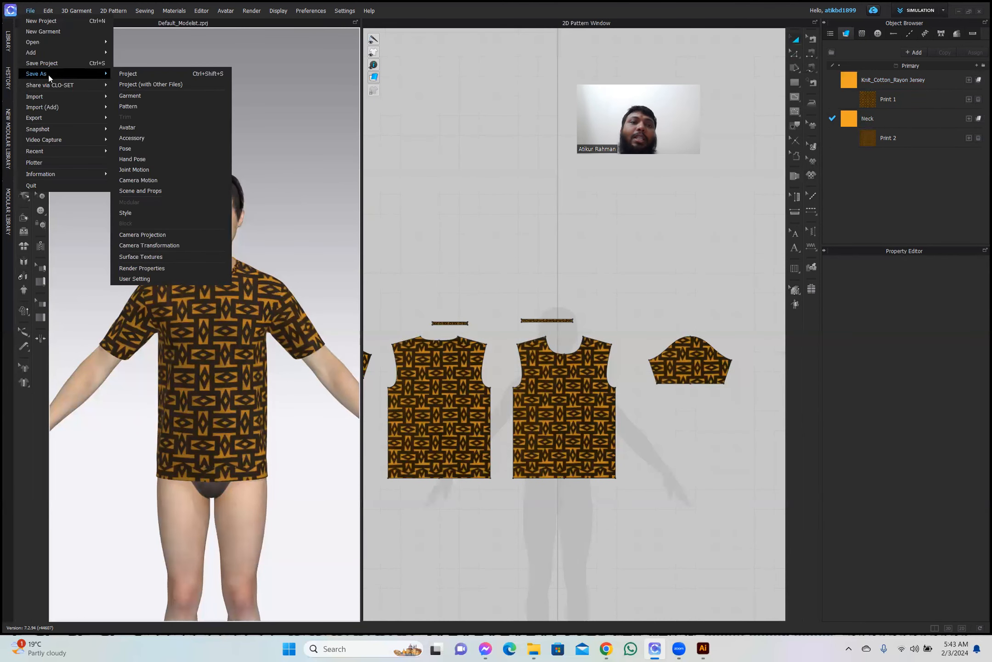
{"action": "left_click", "coordinate": [133, 73]}
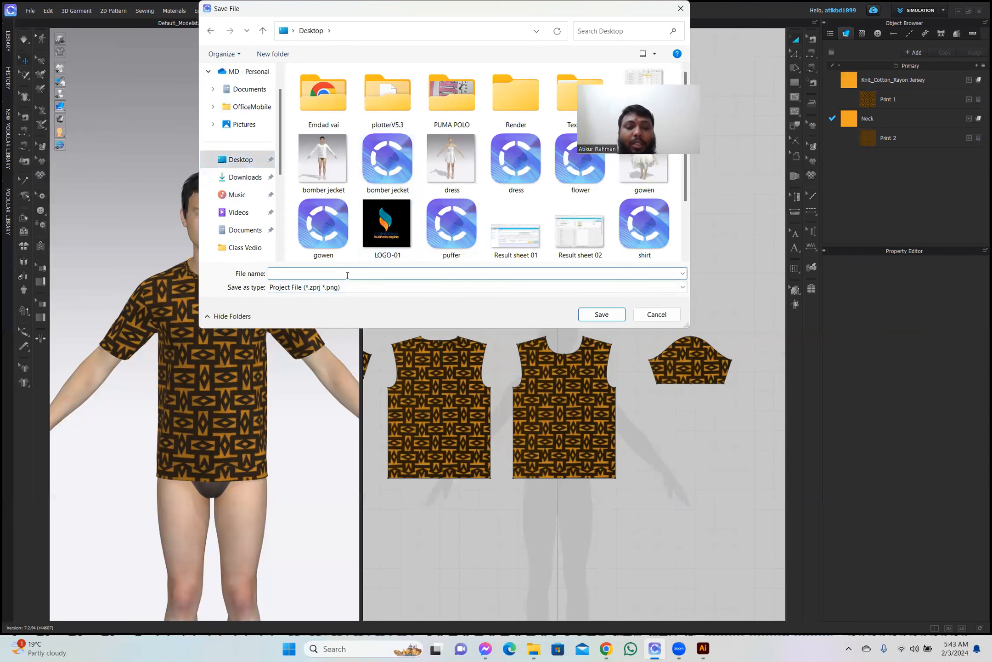
{"action": "type", "text": "t-sh"}
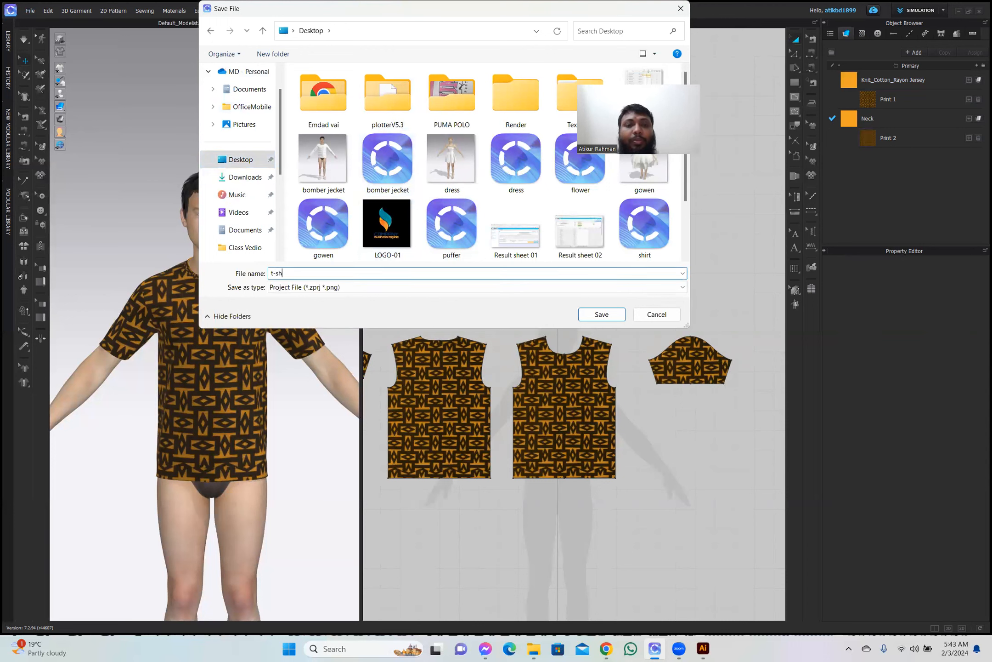
{"action": "left_click", "coordinate": [598, 317]}
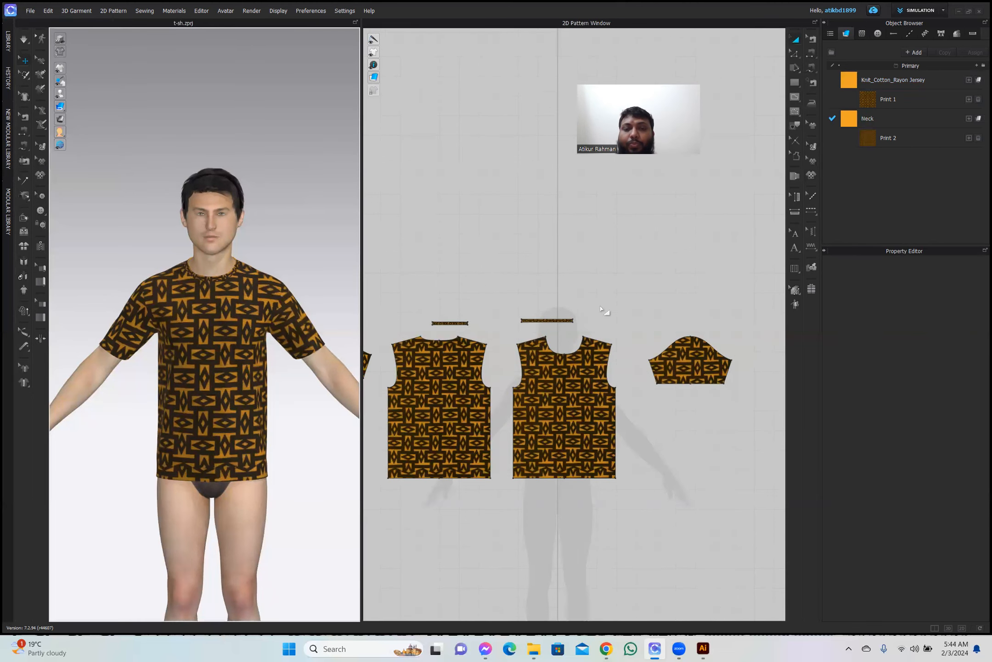
Check the saved t-sh files on the Windows desktop and switch back to CLO.
{"action": "left_click", "coordinate": [959, 11]}
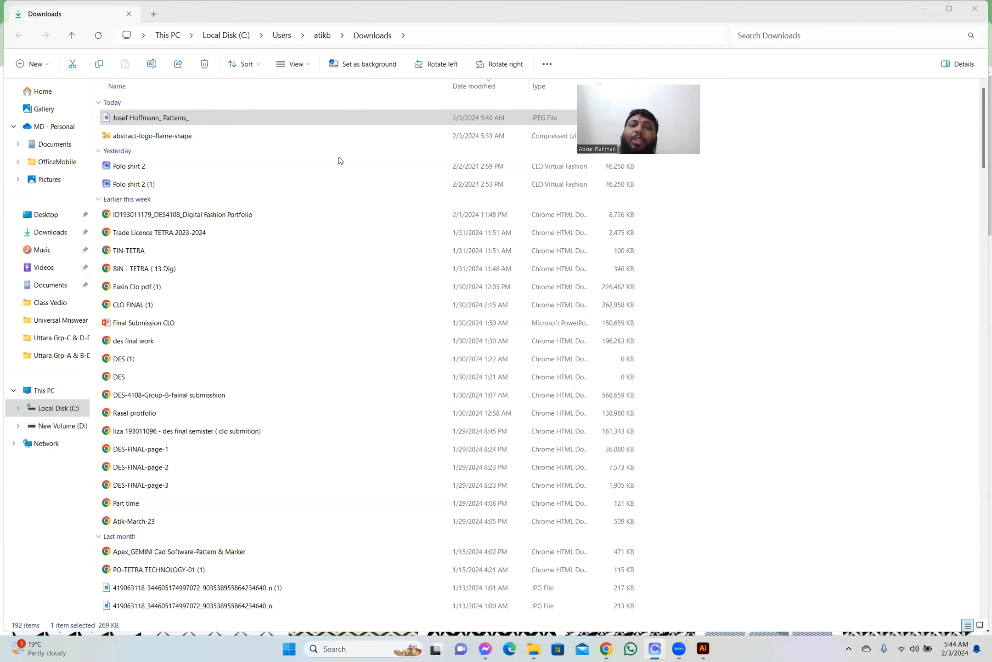
{"action": "left_click", "coordinate": [924, 8]}
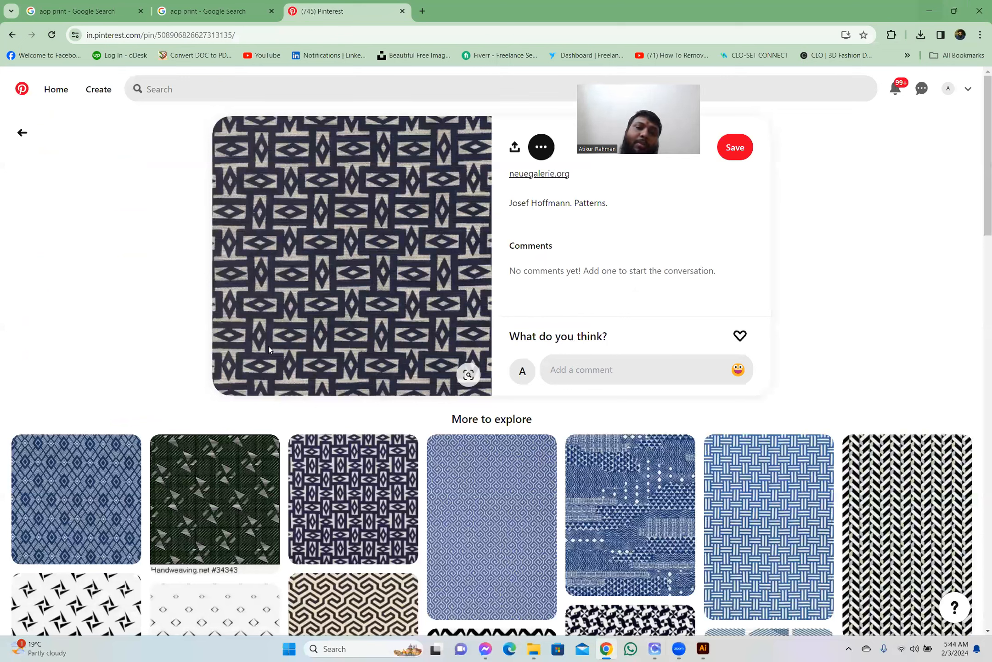
{"action": "key", "text": "super+d"}
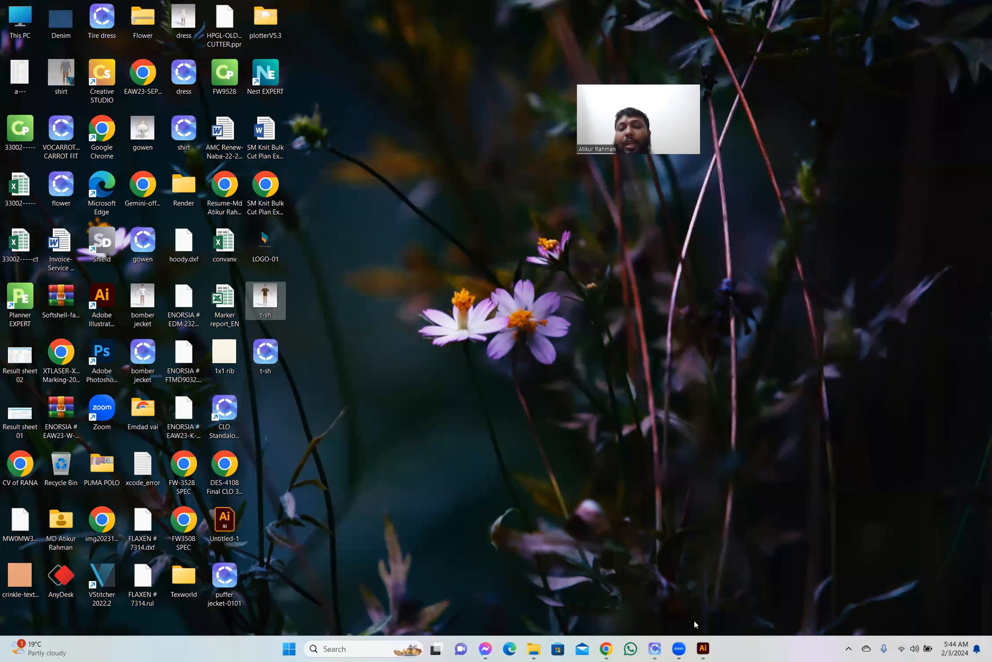
{"action": "left_click", "coordinate": [661, 649]}
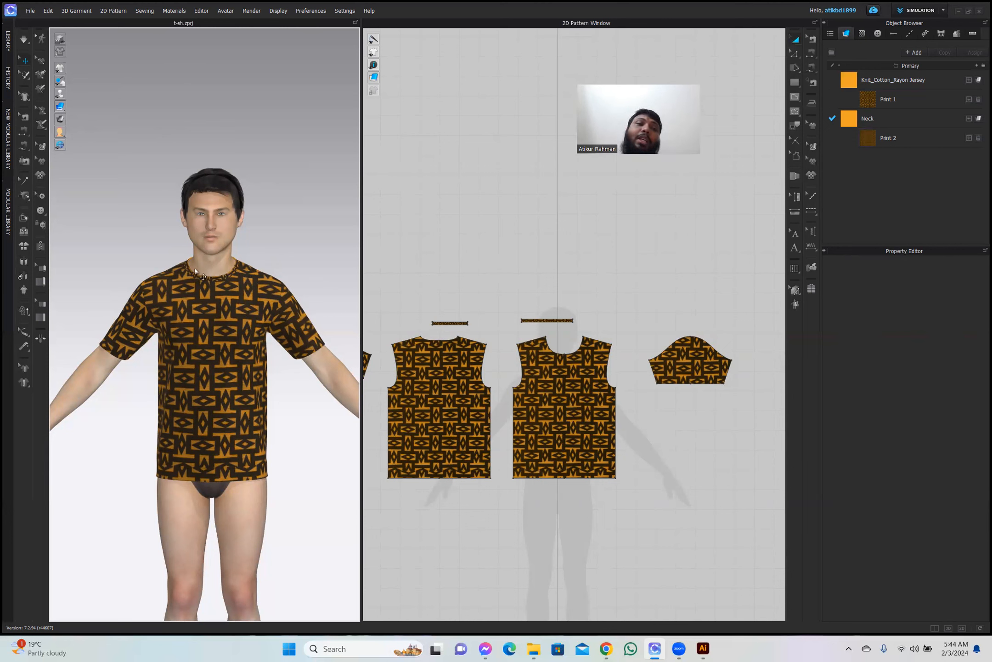
{"action": "left_click", "coordinate": [27, 11]}
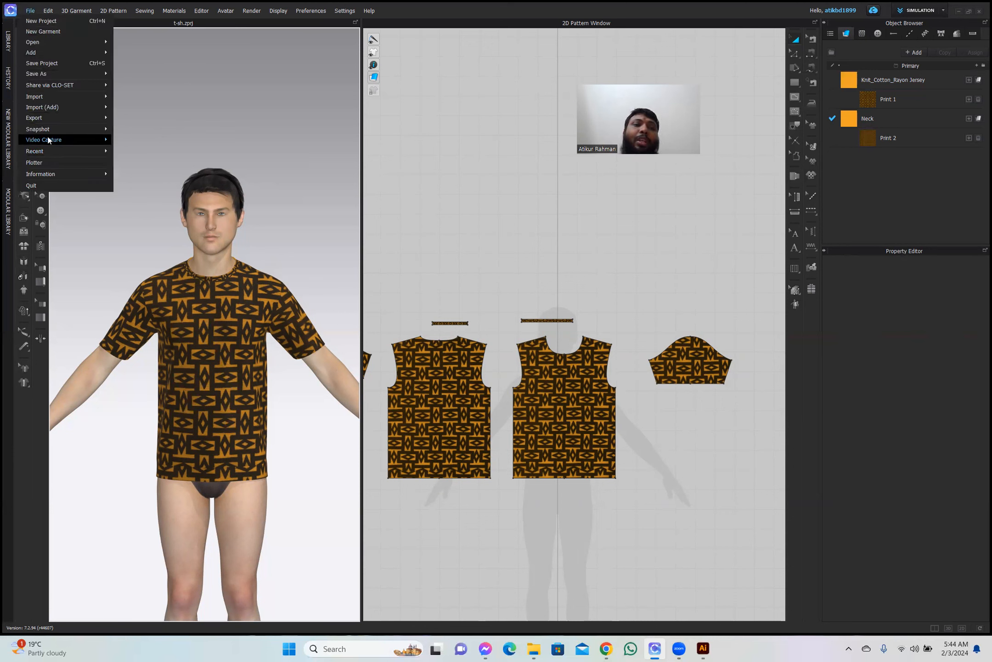
{"action": "mouse_move", "coordinate": [45, 130]}
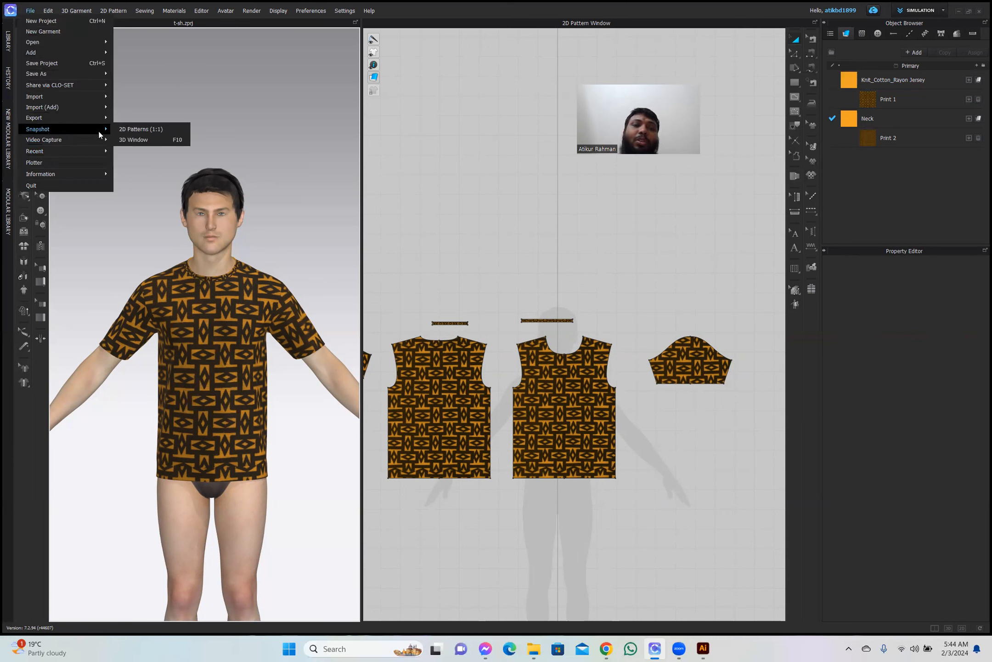
{"action": "left_click", "coordinate": [488, 9]}
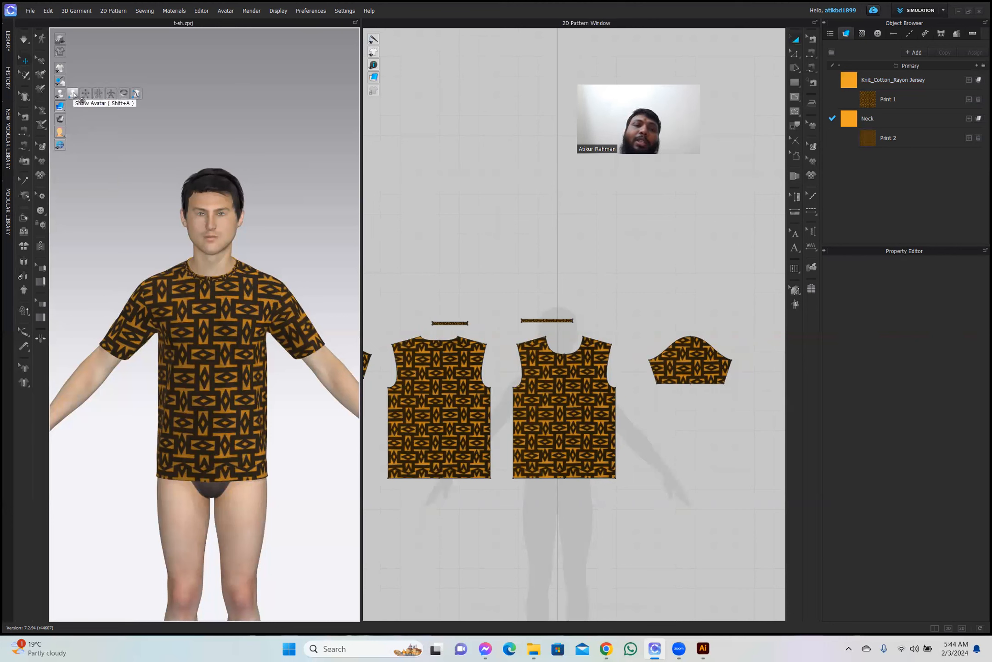
Hide the avatar and start a 3D Window snapshot that replaces t-sh.png on the Desktop.
{"action": "left_click", "coordinate": [73, 94]}
{"action": "mouse_move", "coordinate": [200, 327]}
{"action": "right_mouse_down"}
{"action": "mouse_move", "coordinate": [258, 340]}
{"action": "mouse_move", "coordinate": [204, 332]}
{"action": "right_mouse_up"}
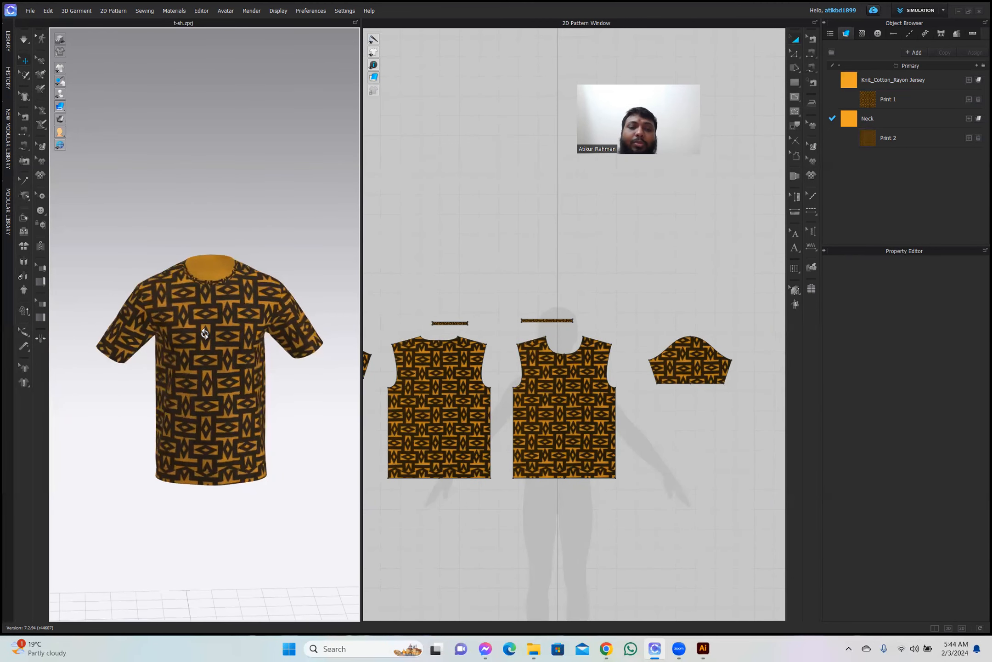
{"action": "left_click", "coordinate": [31, 11]}
{"action": "mouse_move", "coordinate": [92, 129]}
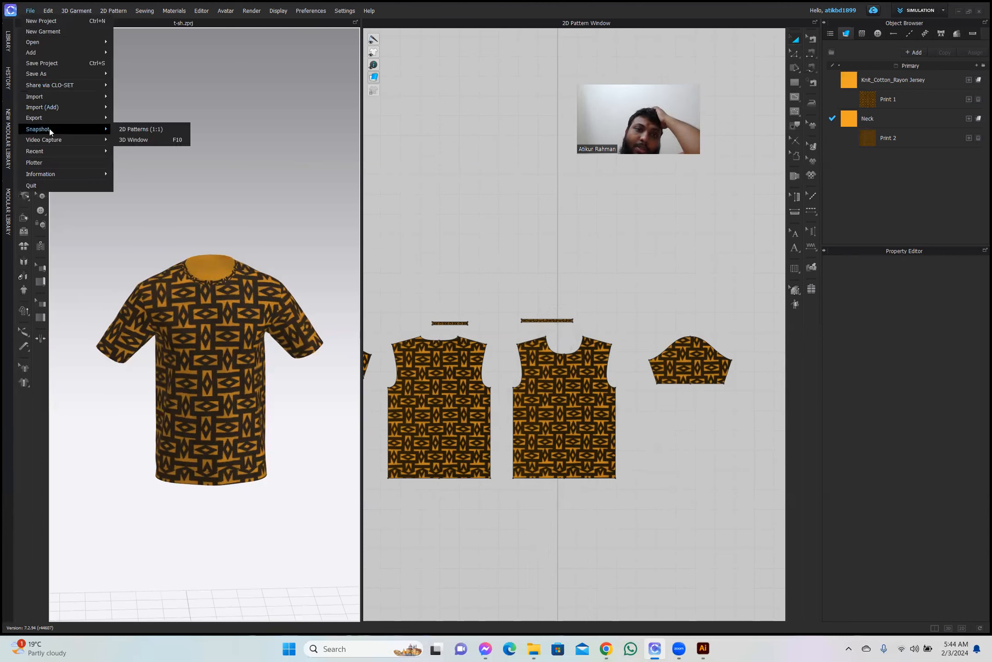
{"action": "left_click", "coordinate": [138, 140]}
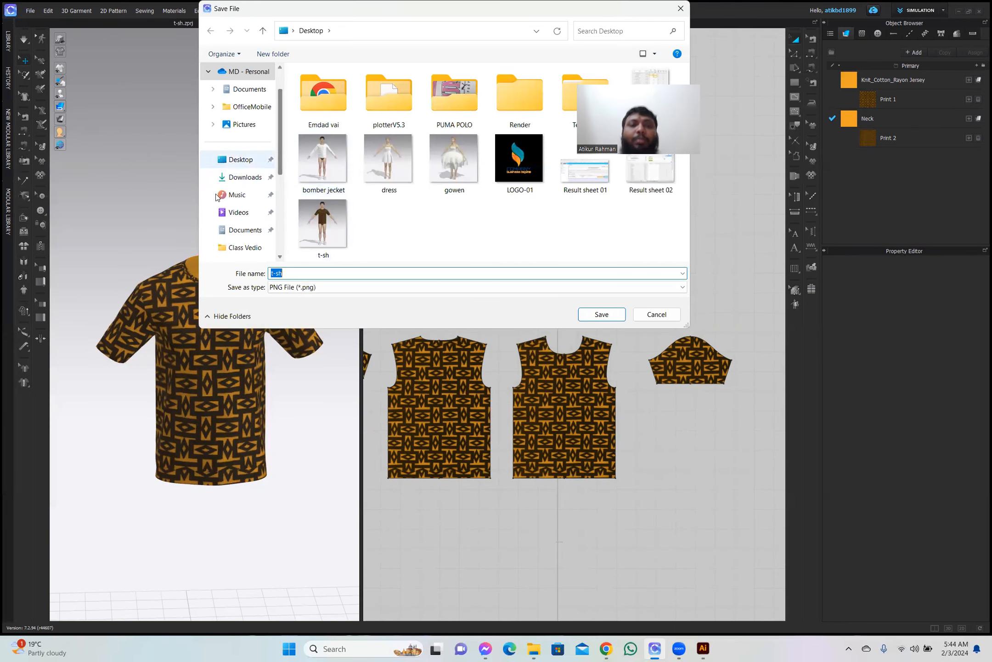
{"action": "left_click", "coordinate": [235, 166]}
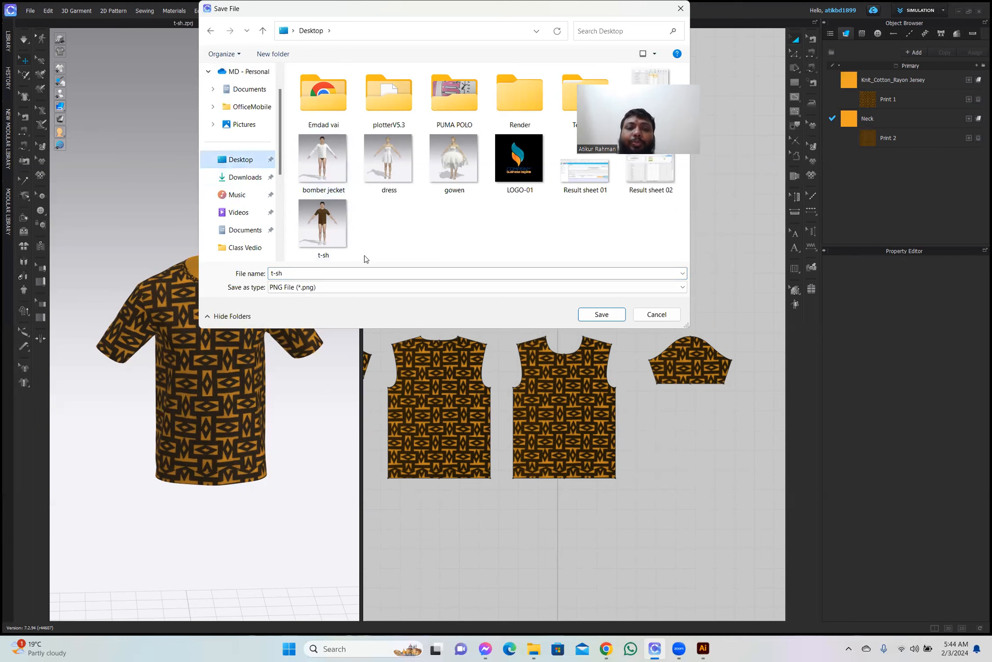
{"action": "left_click", "coordinate": [602, 315]}
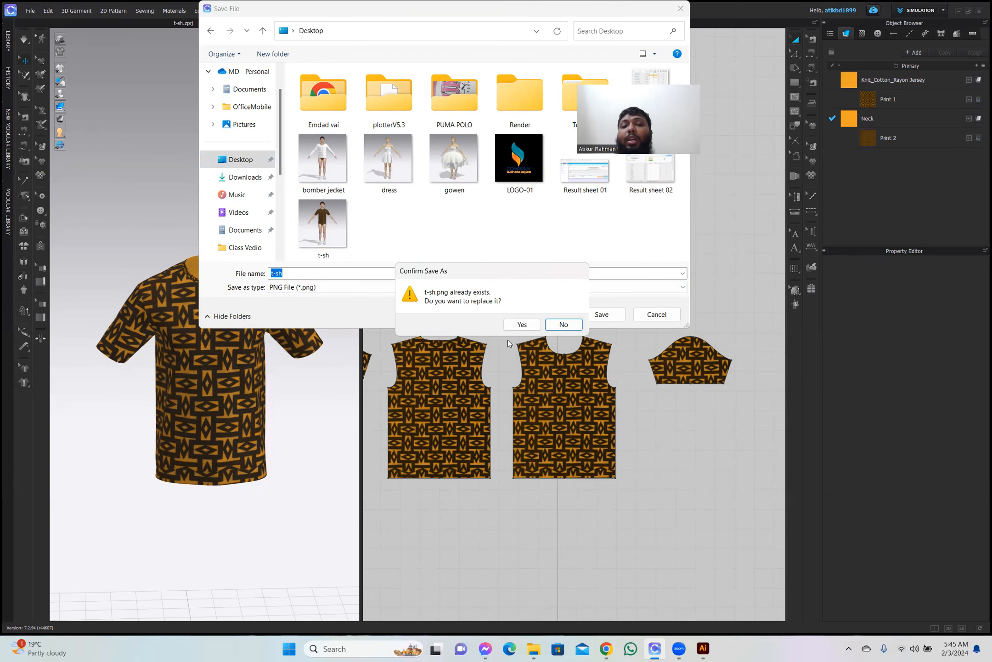
{"action": "left_click", "coordinate": [532, 325]}
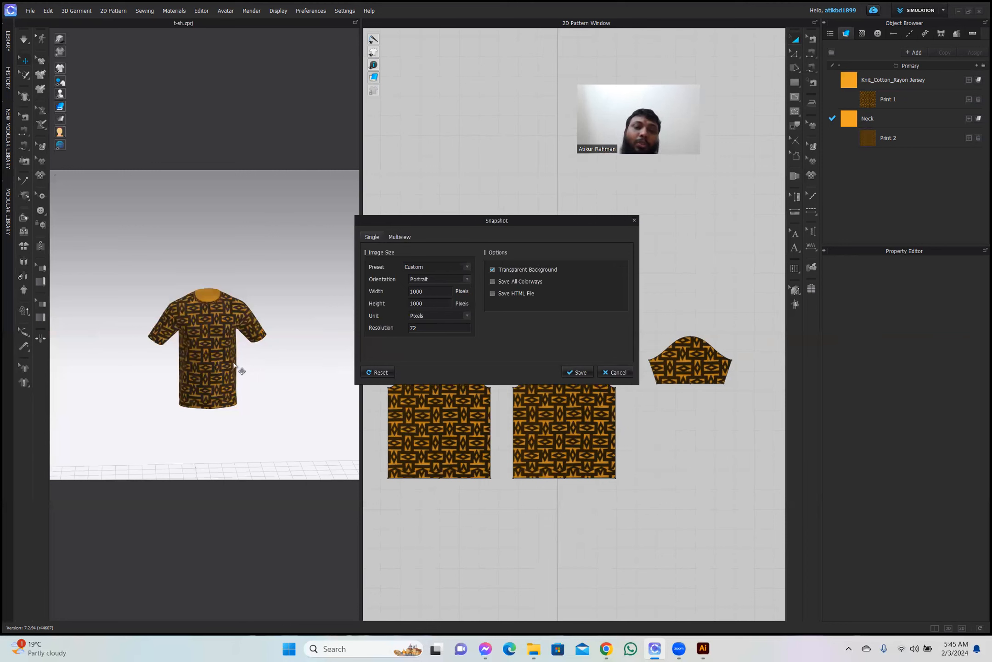
Enlarge the T-shirt to fill the snapshot frame and save the image at 1000 × 1000 pixels with a transparent background.
{"action": "scroll", "coordinate": [223, 341], "scroll_direction": "up", "scroll_amount": 5}
{"action": "scroll", "coordinate": [215, 290], "scroll_direction": "up", "scroll_amount": 4}
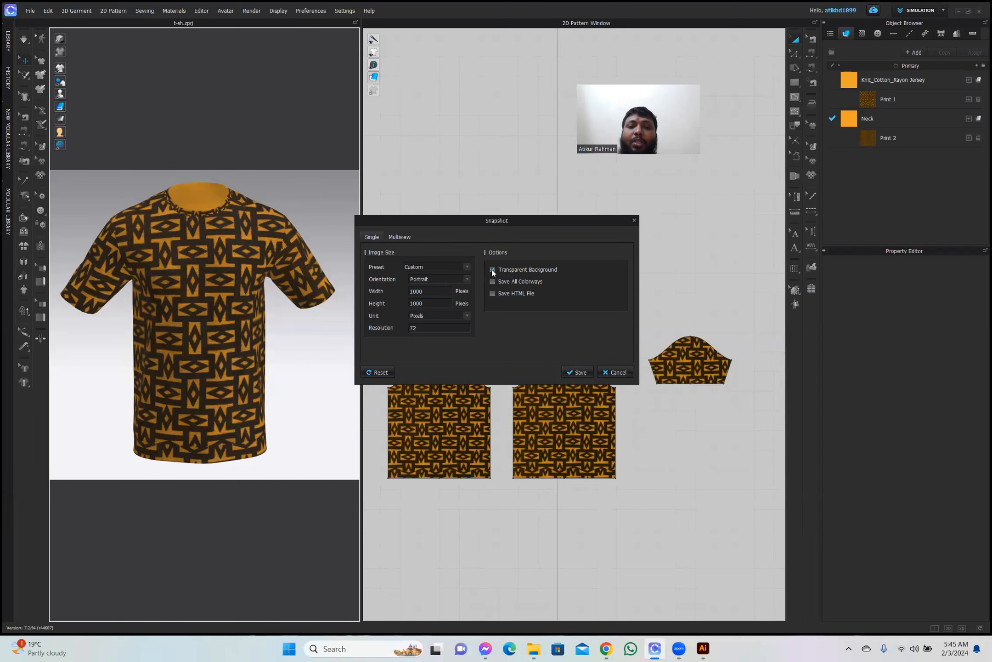
{"action": "left_click", "coordinate": [577, 372]}
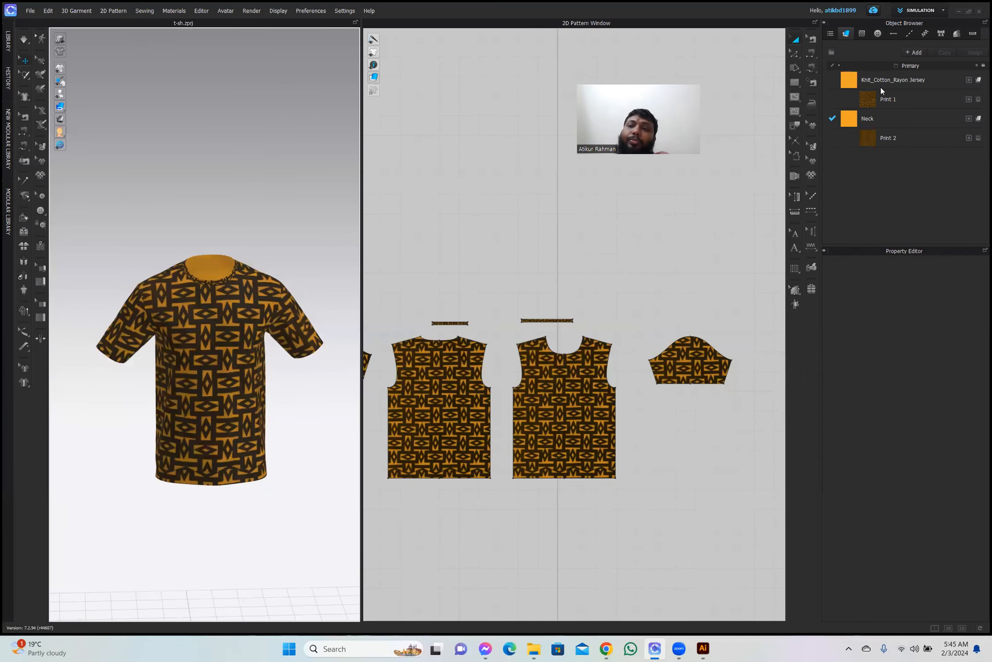
Open the t-sh image from the Windows desktop, inspect the T-shirt in a maximized viewer and close it.
{"action": "left_click", "coordinate": [959, 11]}
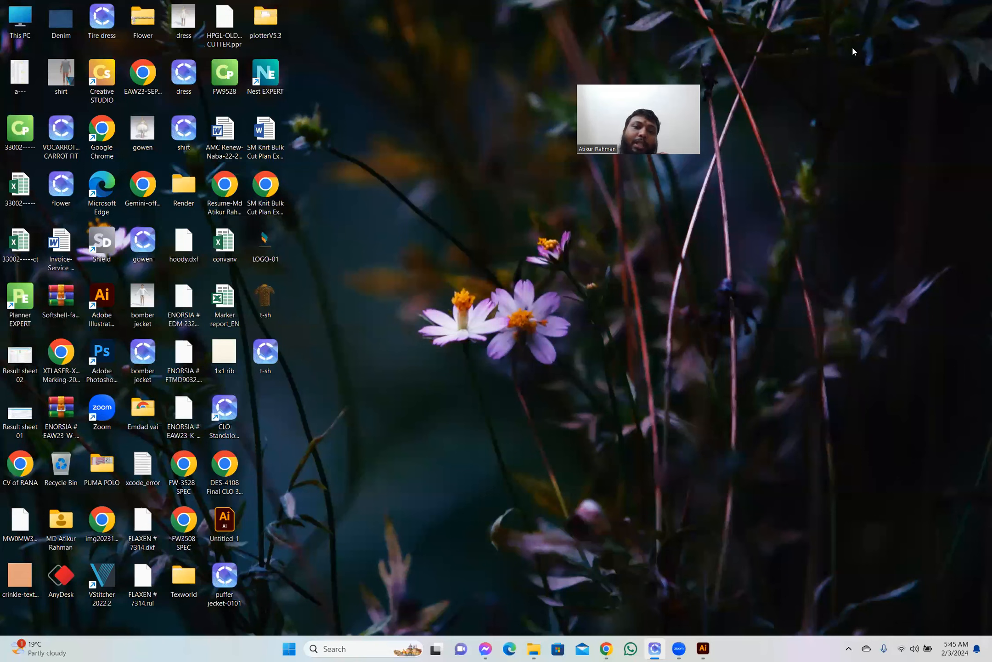
{"action": "double_click", "coordinate": [266, 295]}
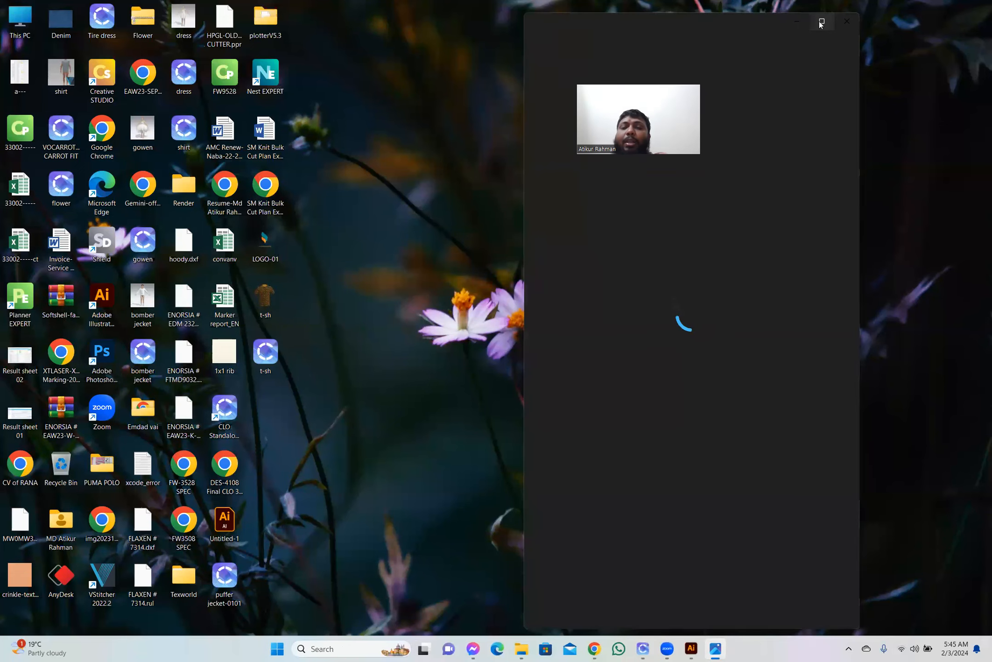
{"action": "left_click", "coordinate": [821, 21]}
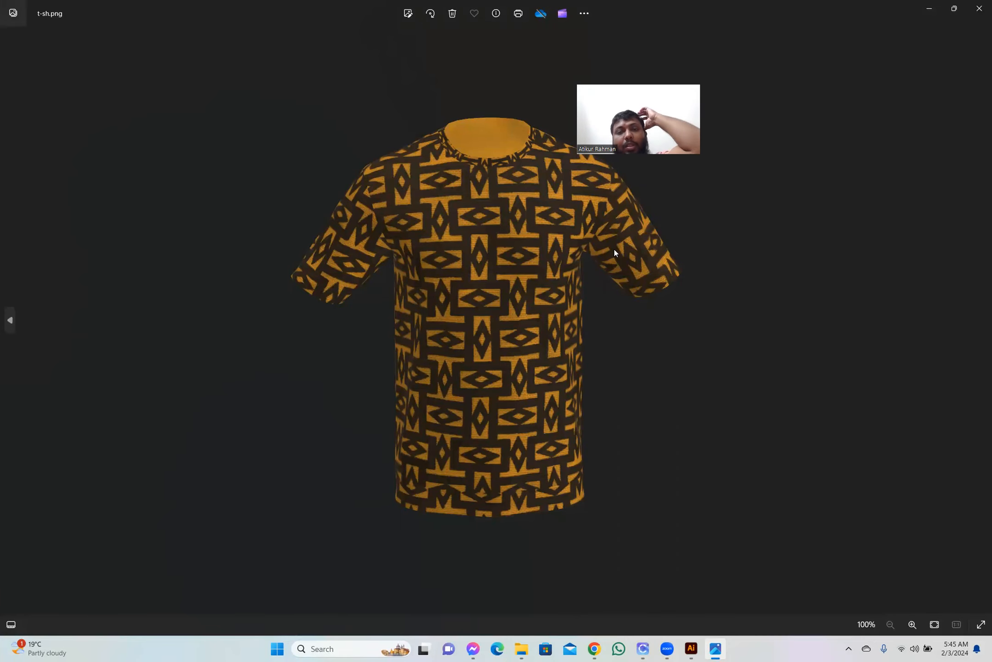
{"action": "left_click", "coordinate": [979, 8]}
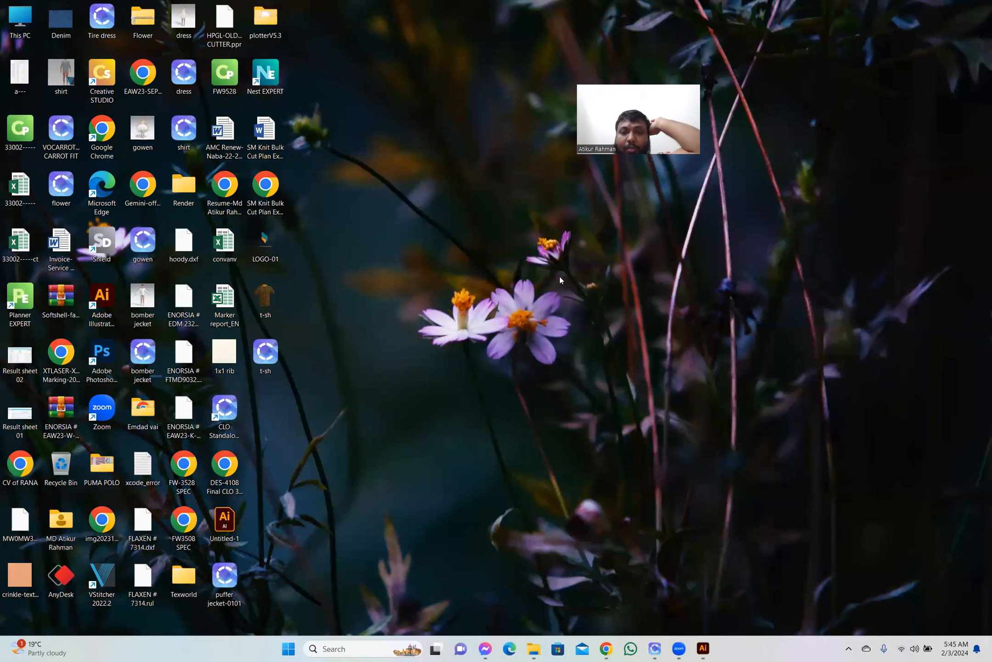